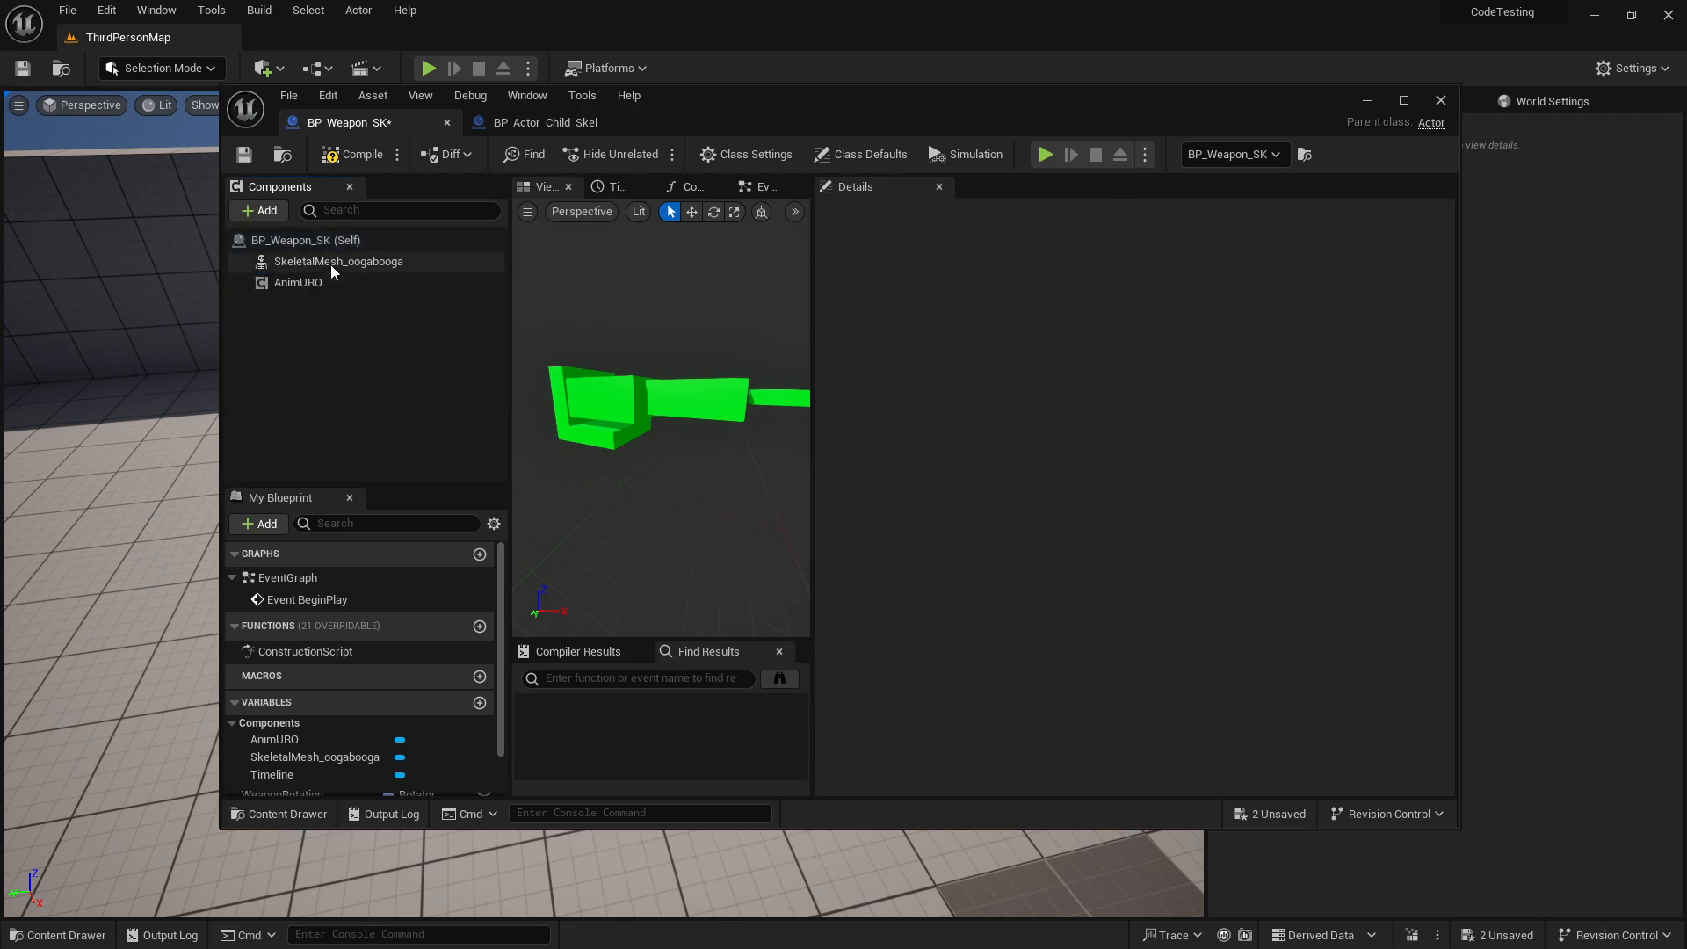
Select the AnimURO component in BP_Weapon_SK to show its update rate optimisation settings
click(329, 243)
click(328, 261)
click(312, 283)
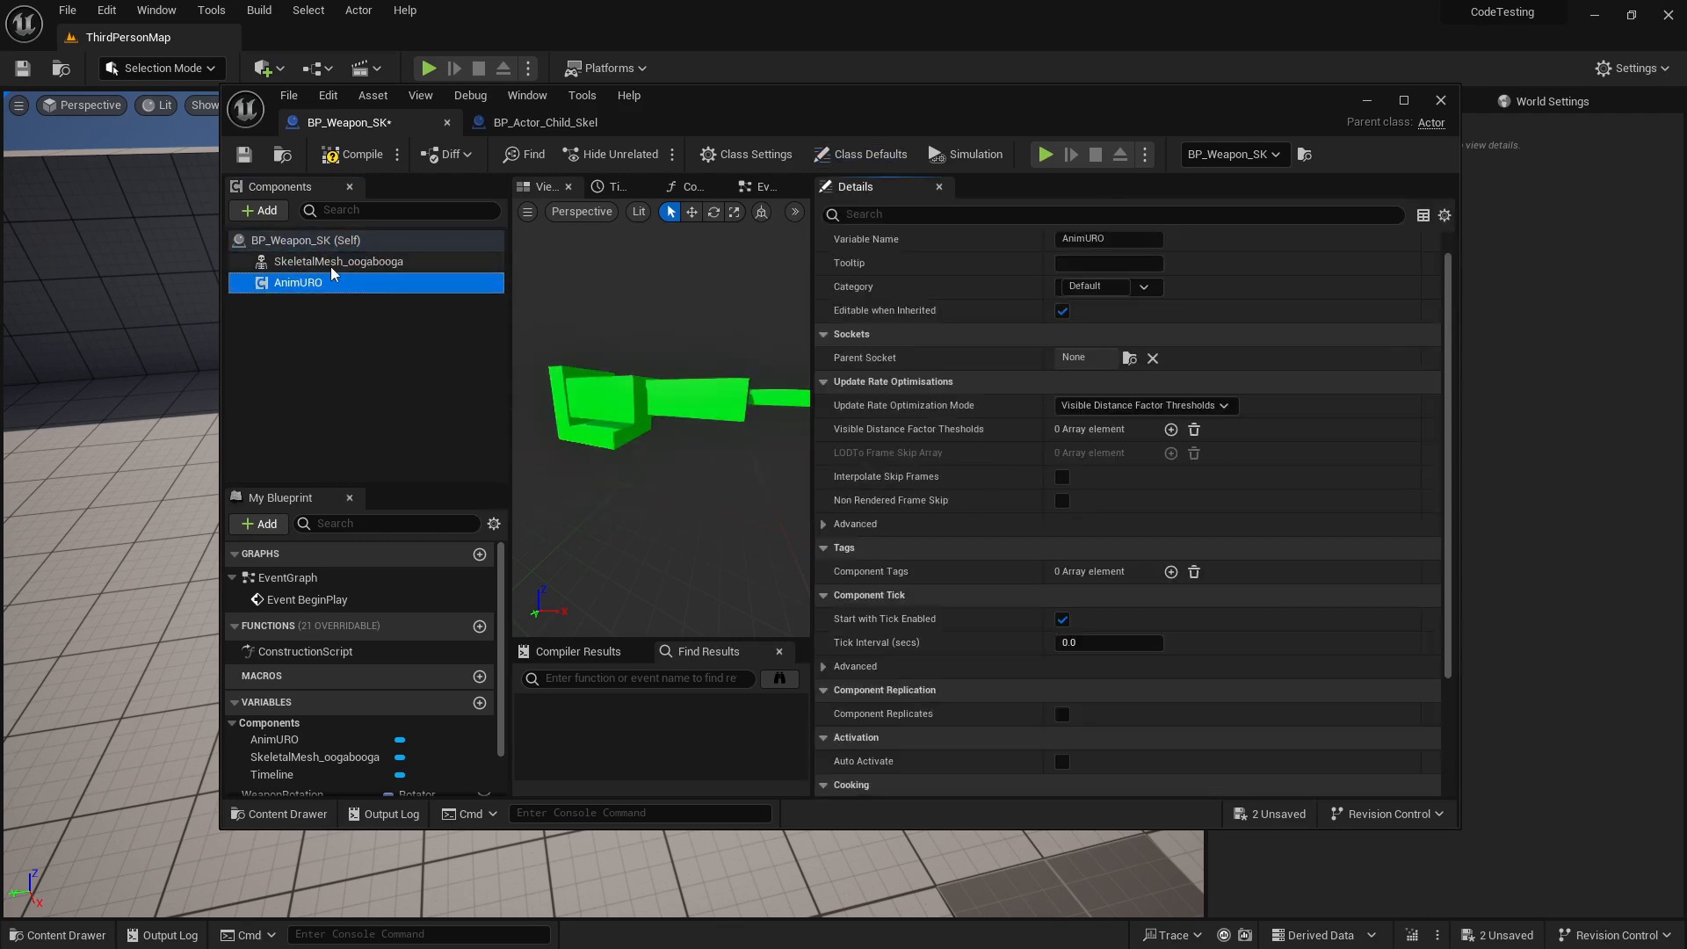
click(332, 261)
click(313, 284)
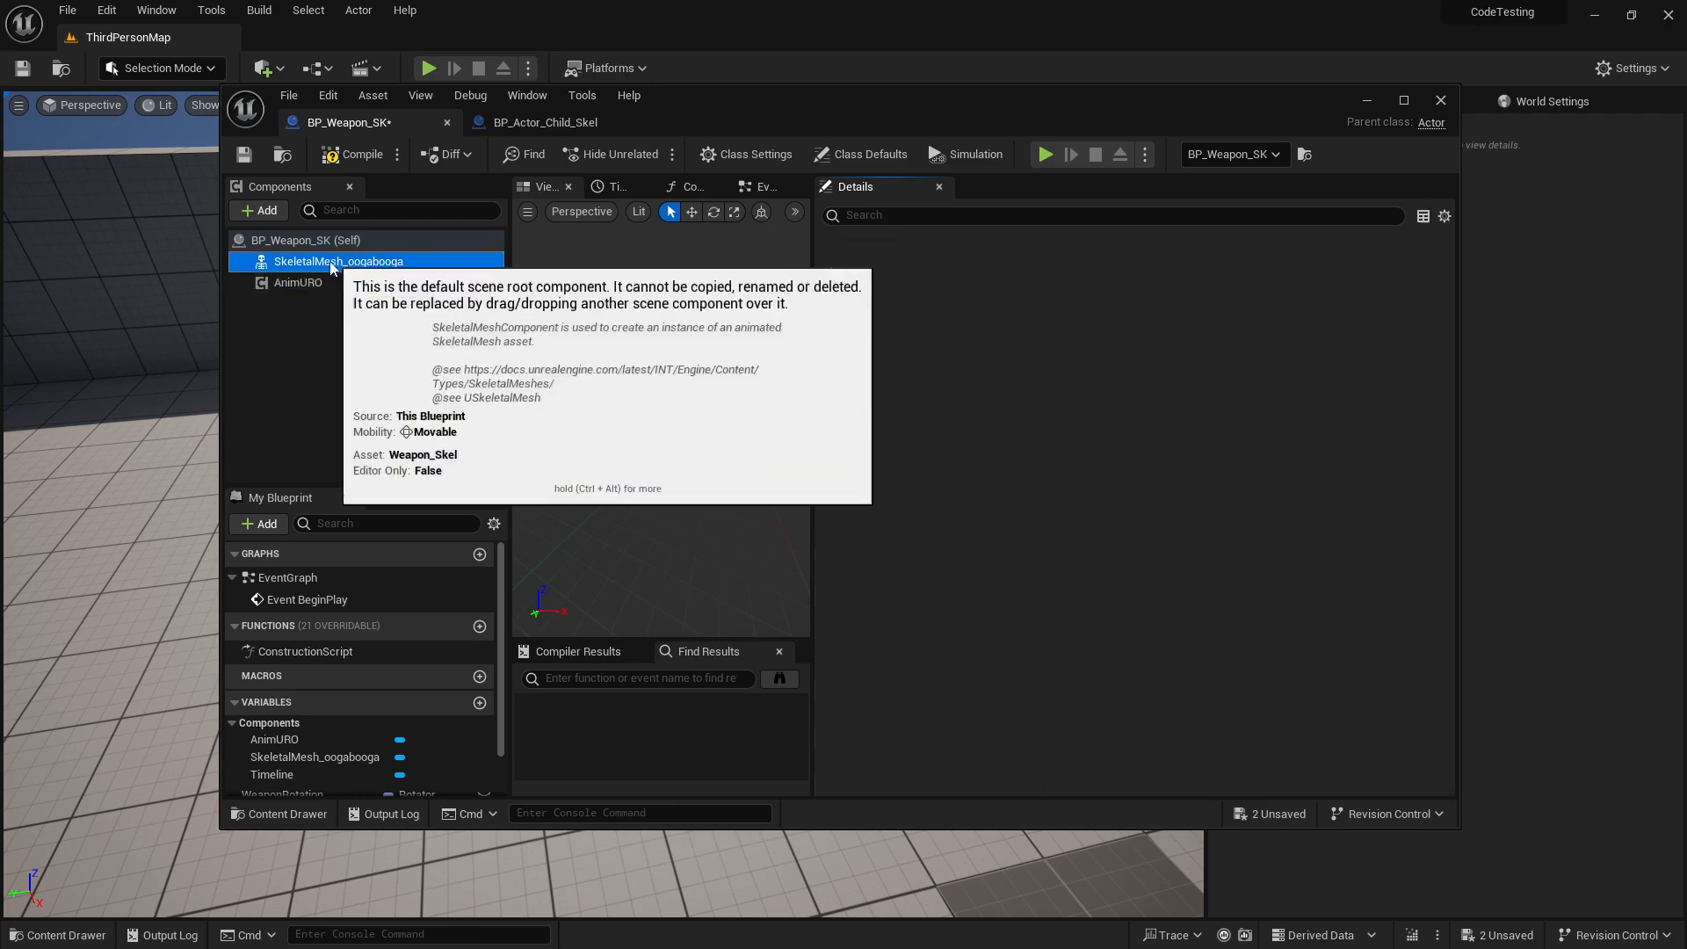
Switch AnimURO's update rate optimization mode to None and back to Visible Distance Factor Thresholds
click(1161, 405)
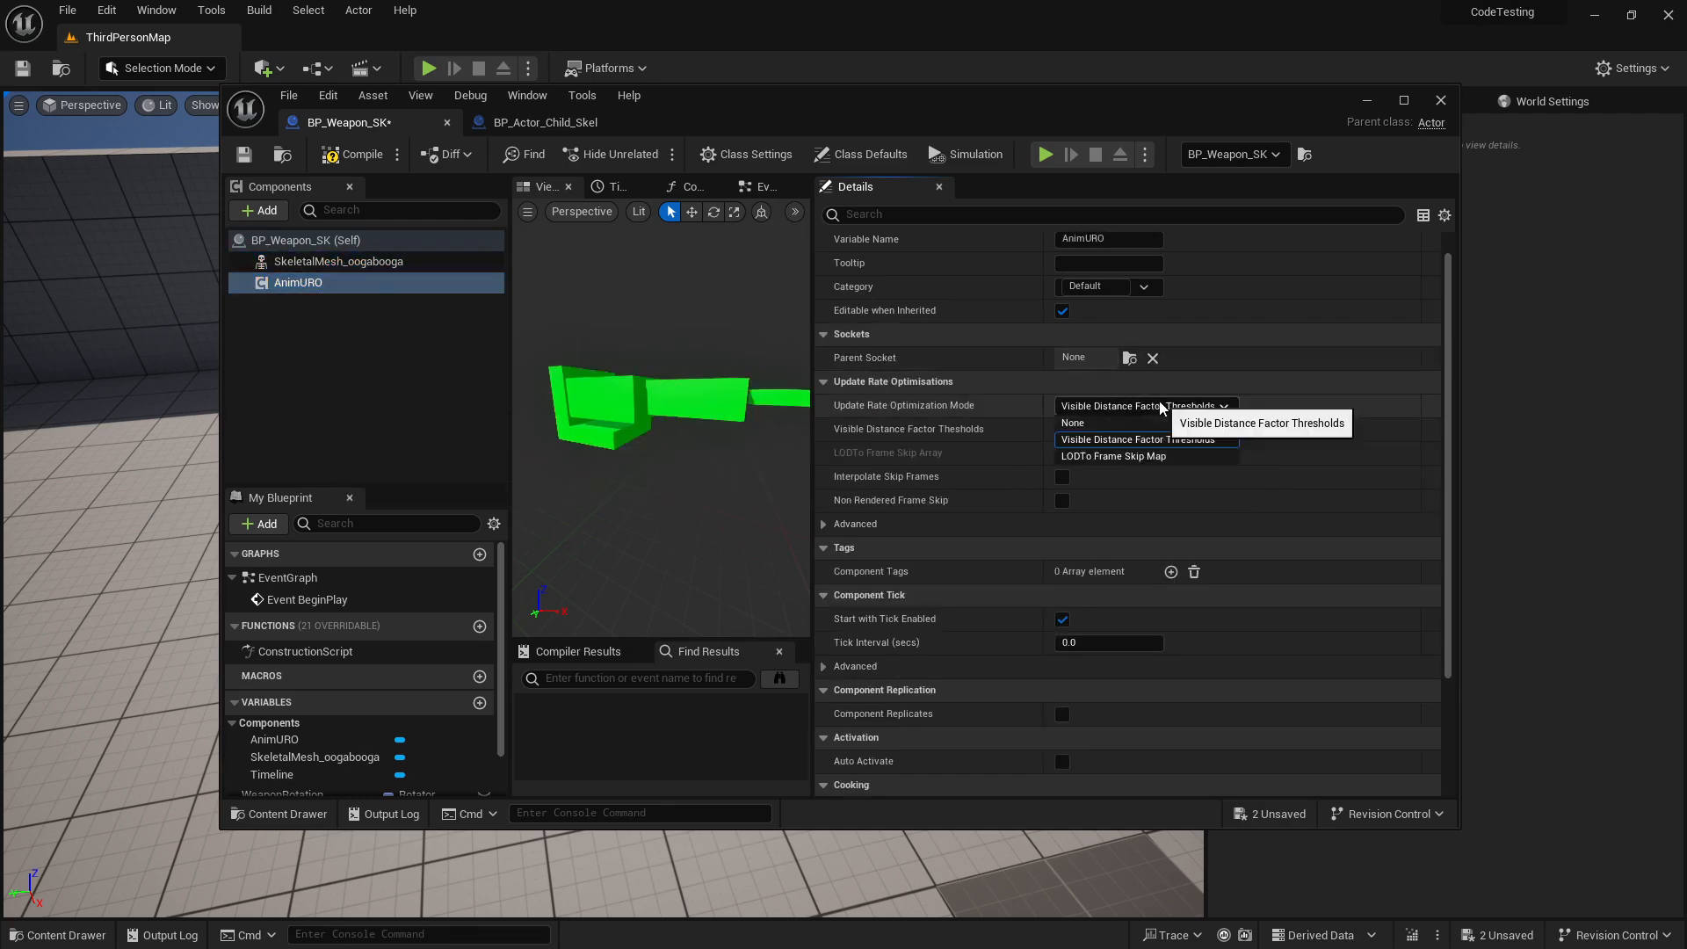
click(1090, 411)
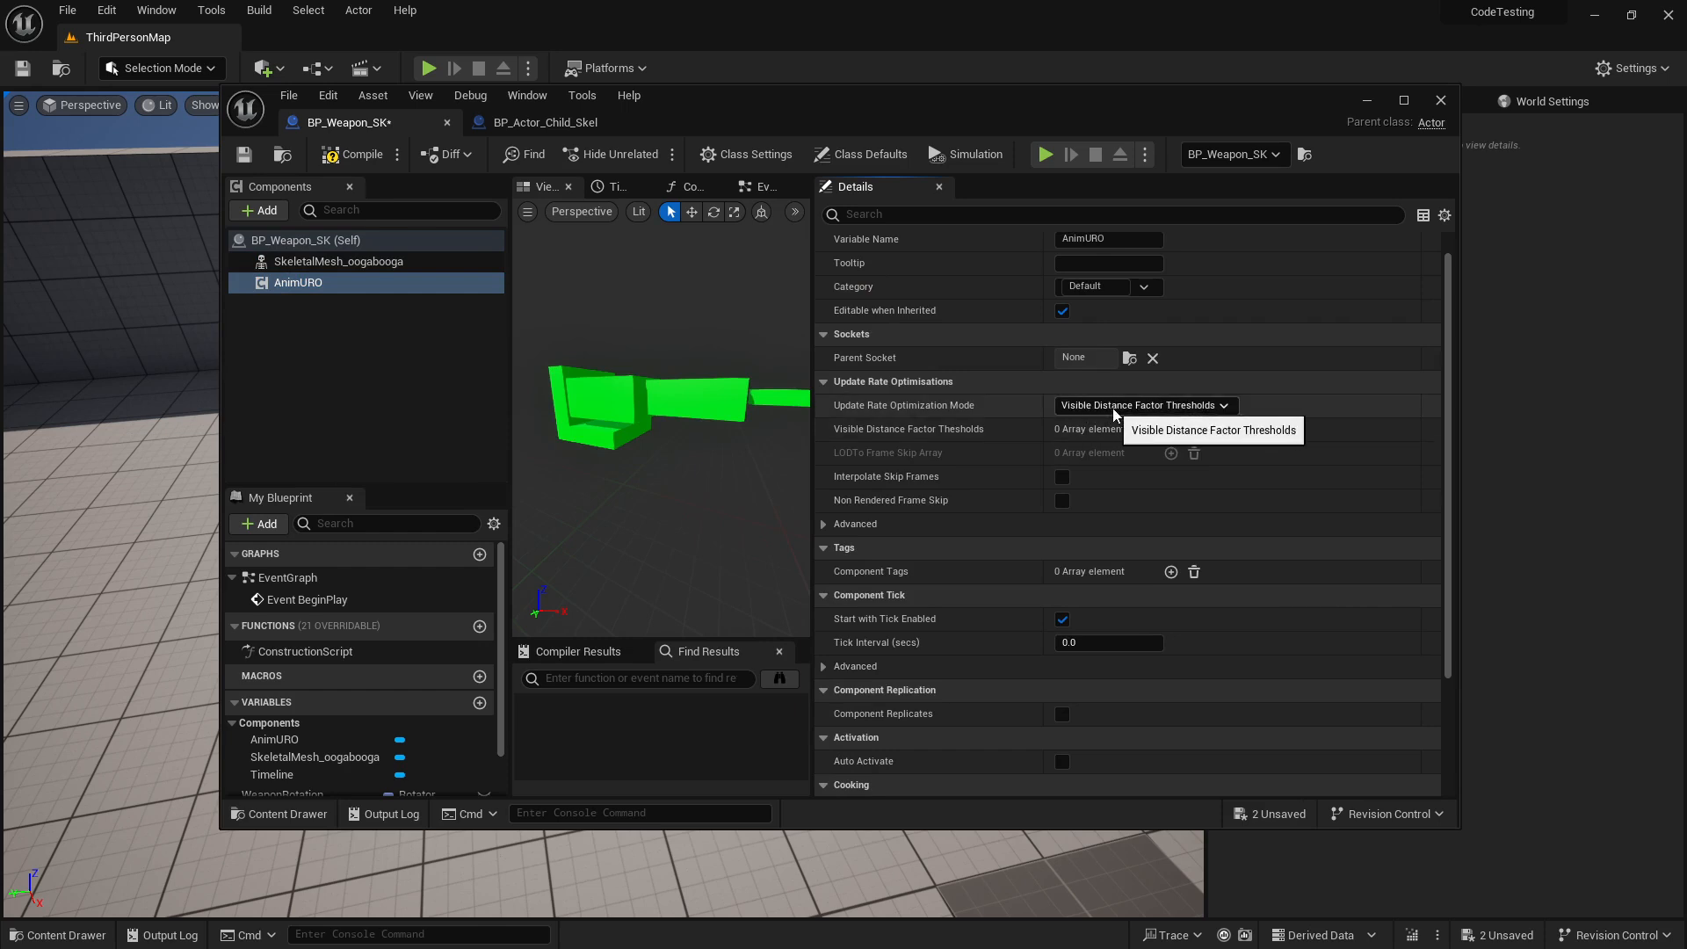
click(1206, 406)
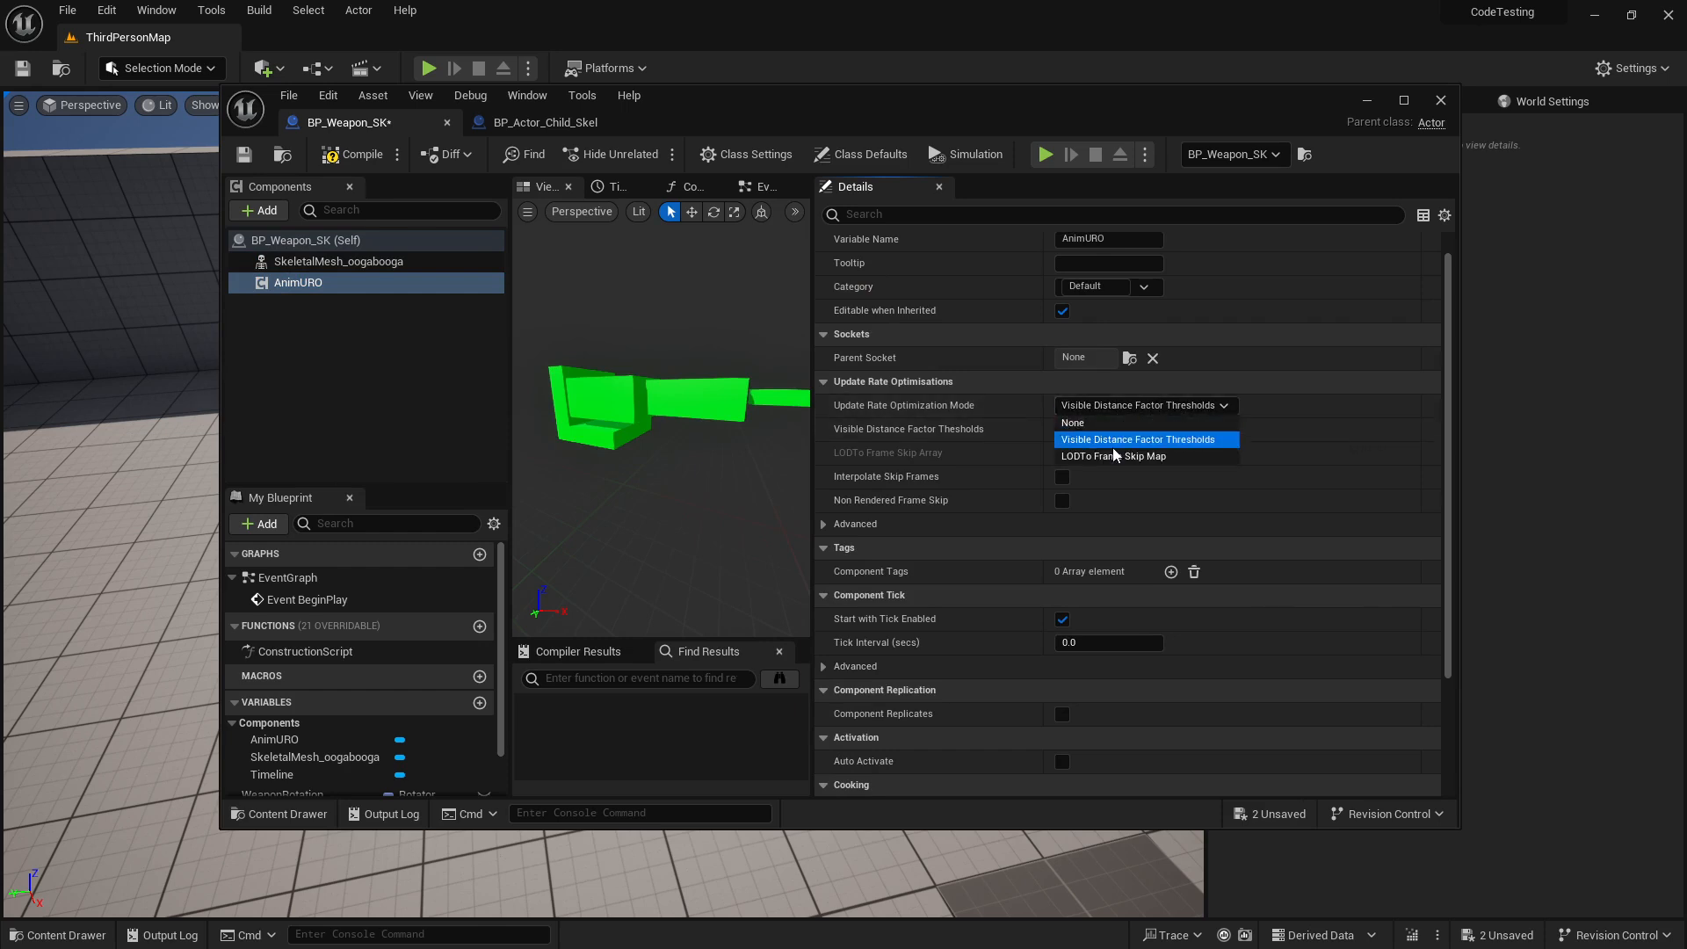
click(1079, 426)
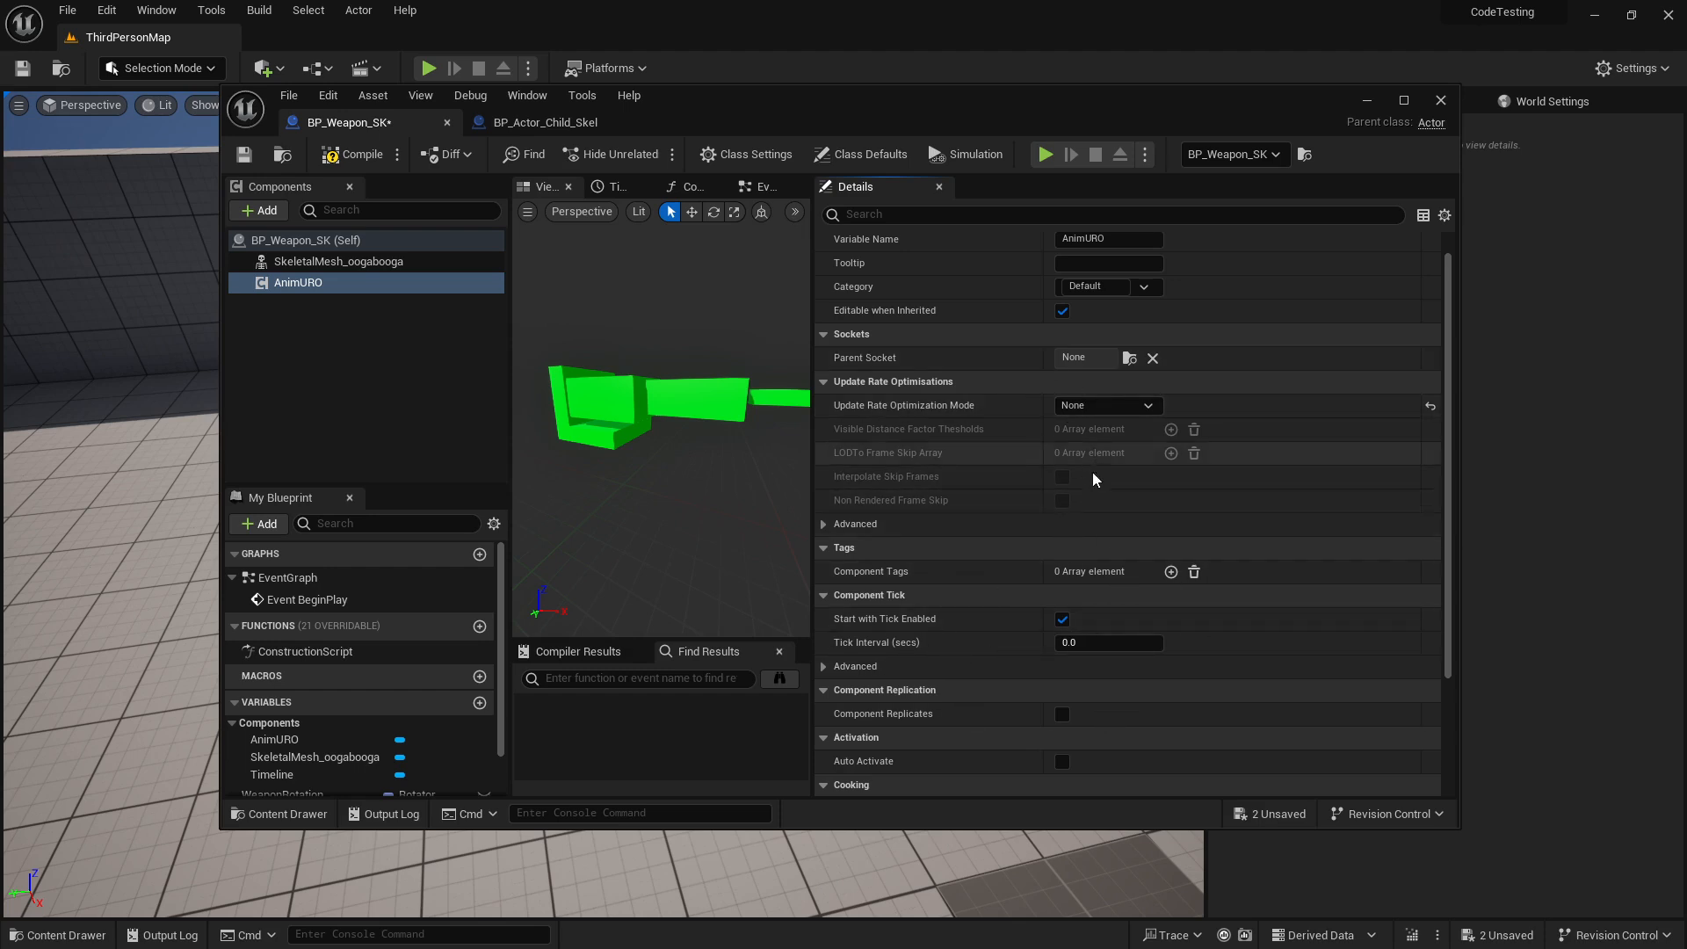
click(1109, 406)
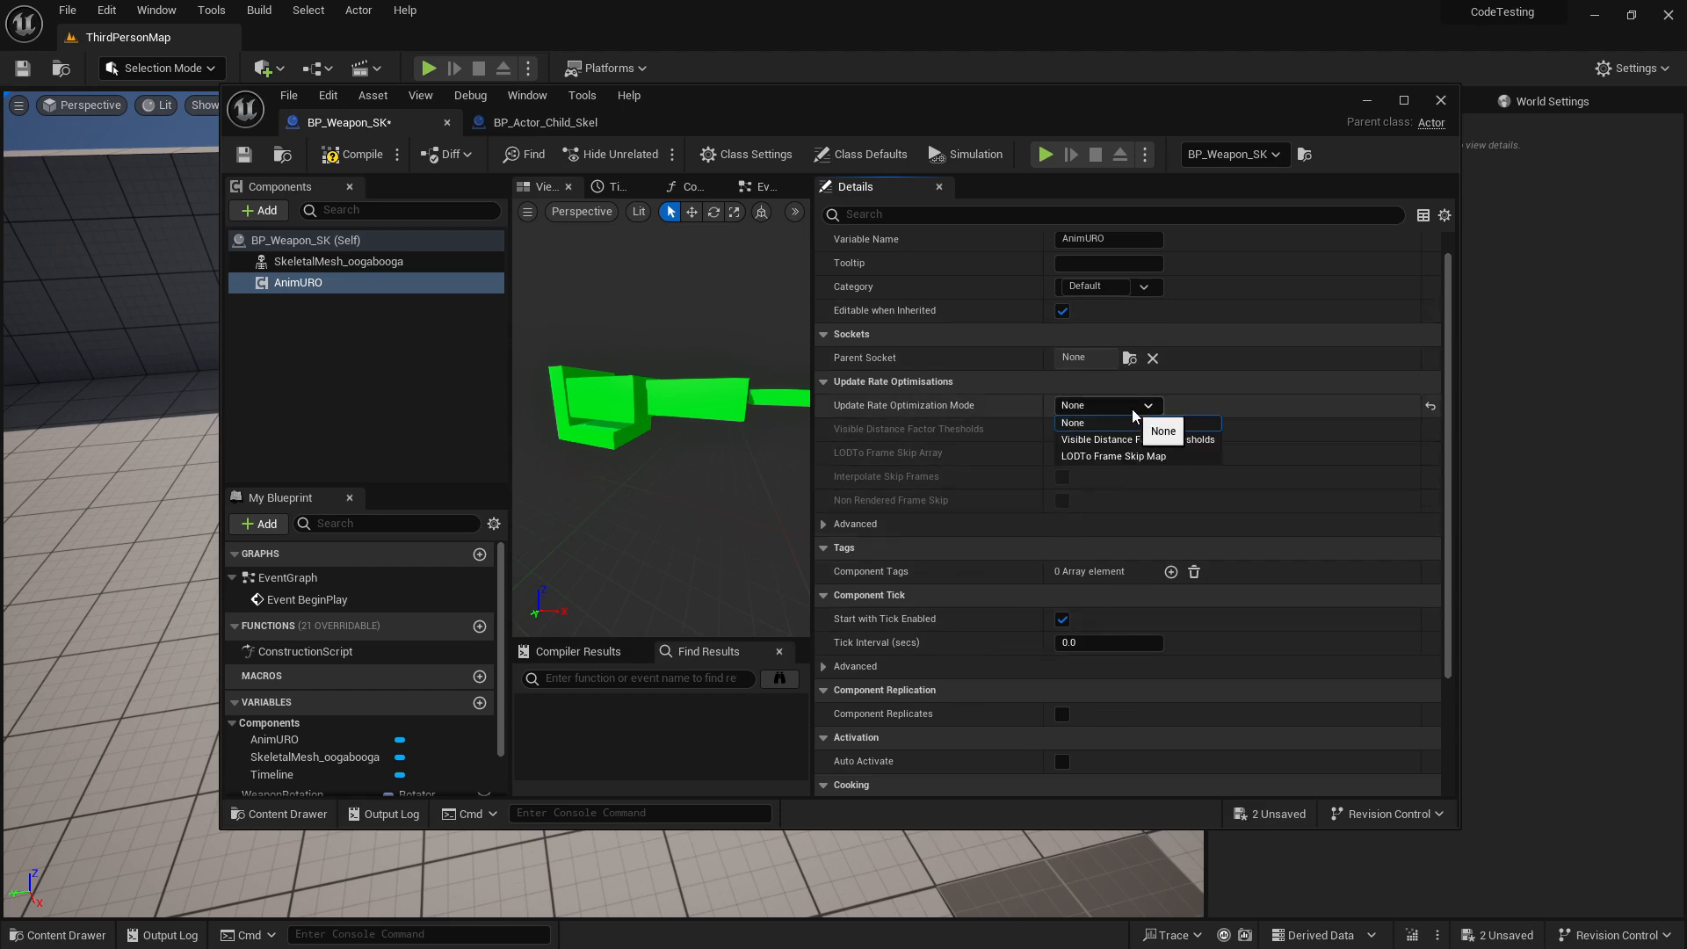
click(1107, 406)
click(1107, 406)
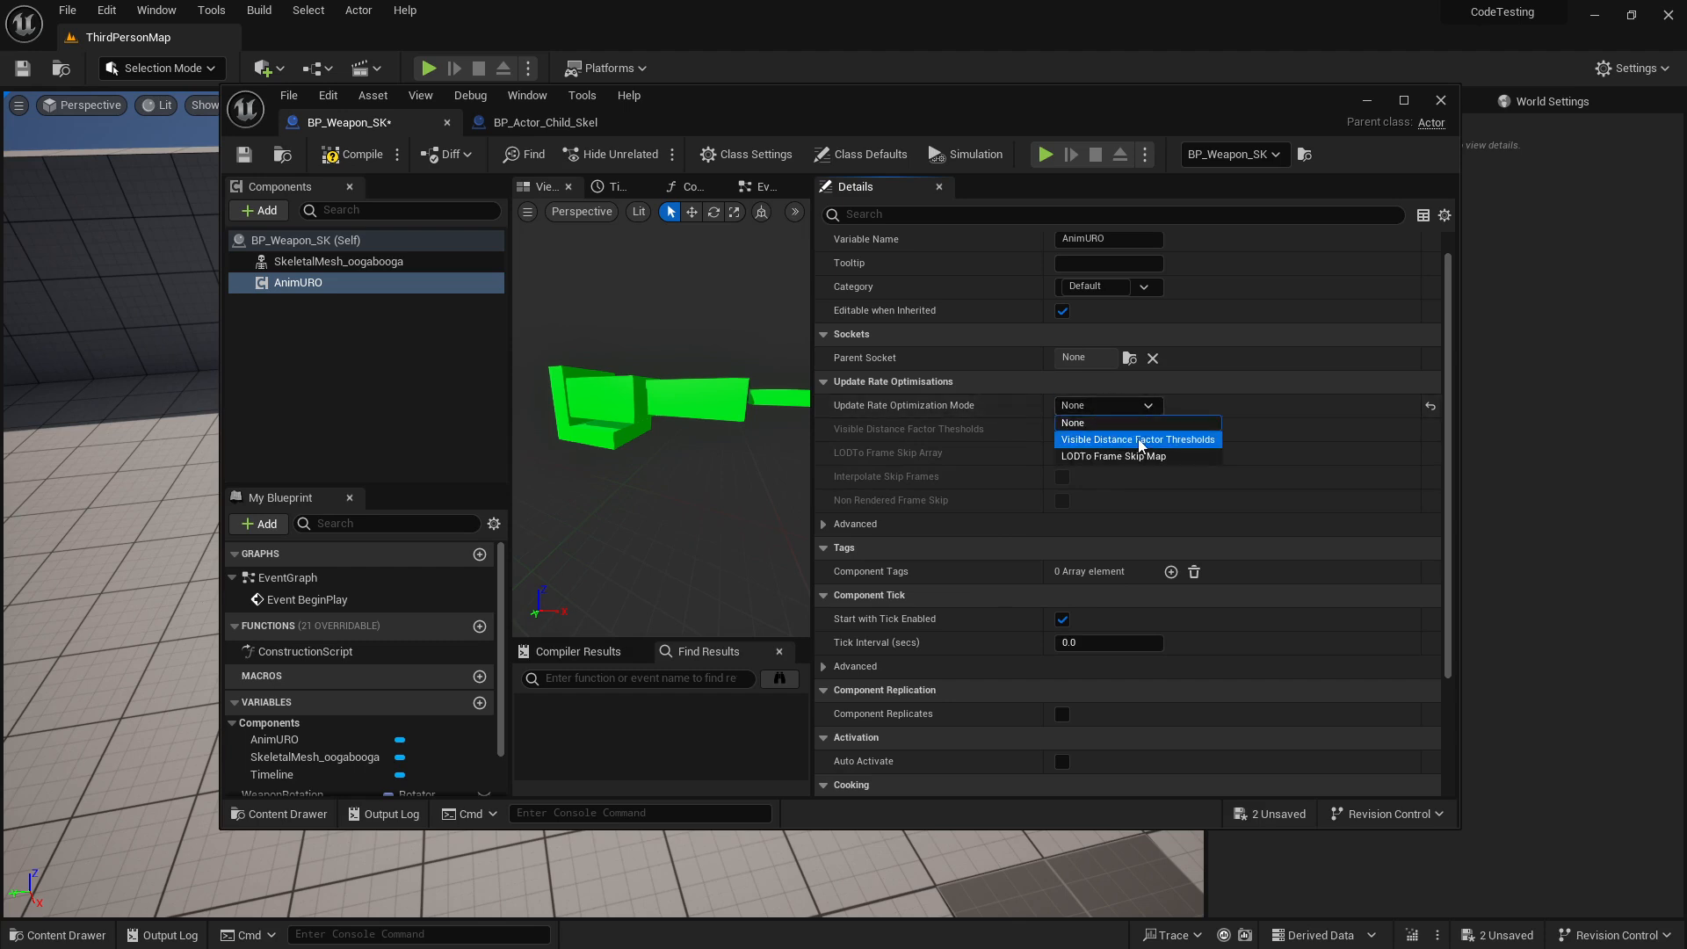
click(1132, 438)
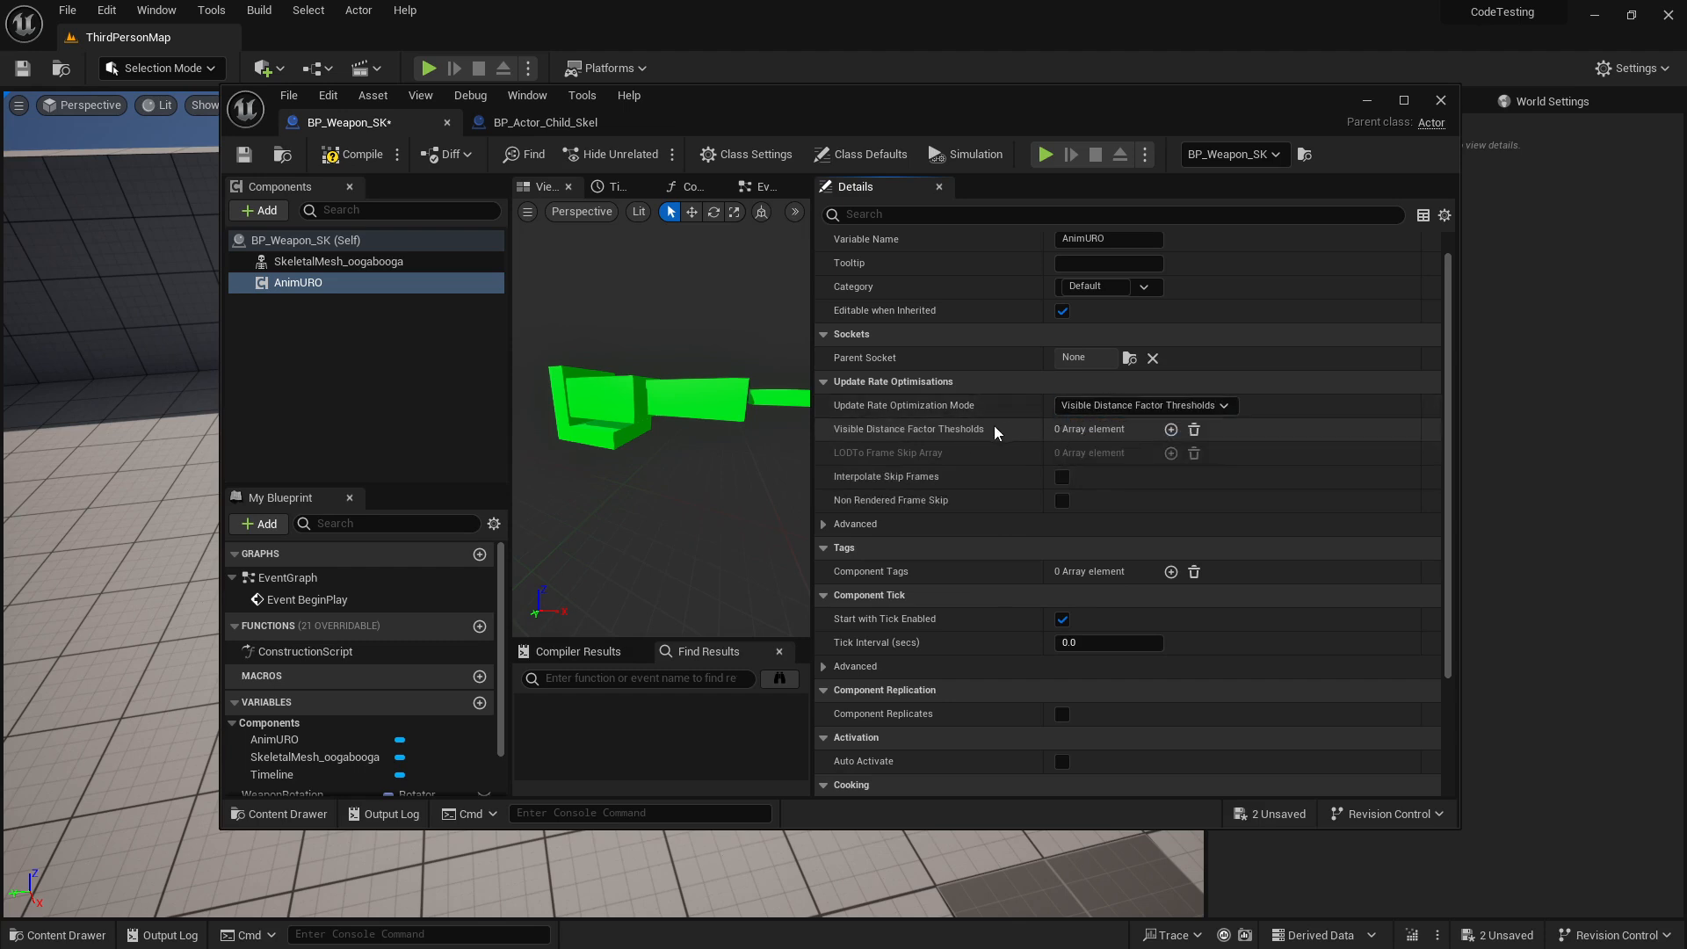
Paste the values 1.0, 0.8, 0.6, 0.4, 0.3, 0.2, 0.1, 0.05, 0.01, 0.005 and 0.001 into the Visible Distance Factor Thesholds array
right_click(930, 440)
click(976, 471)
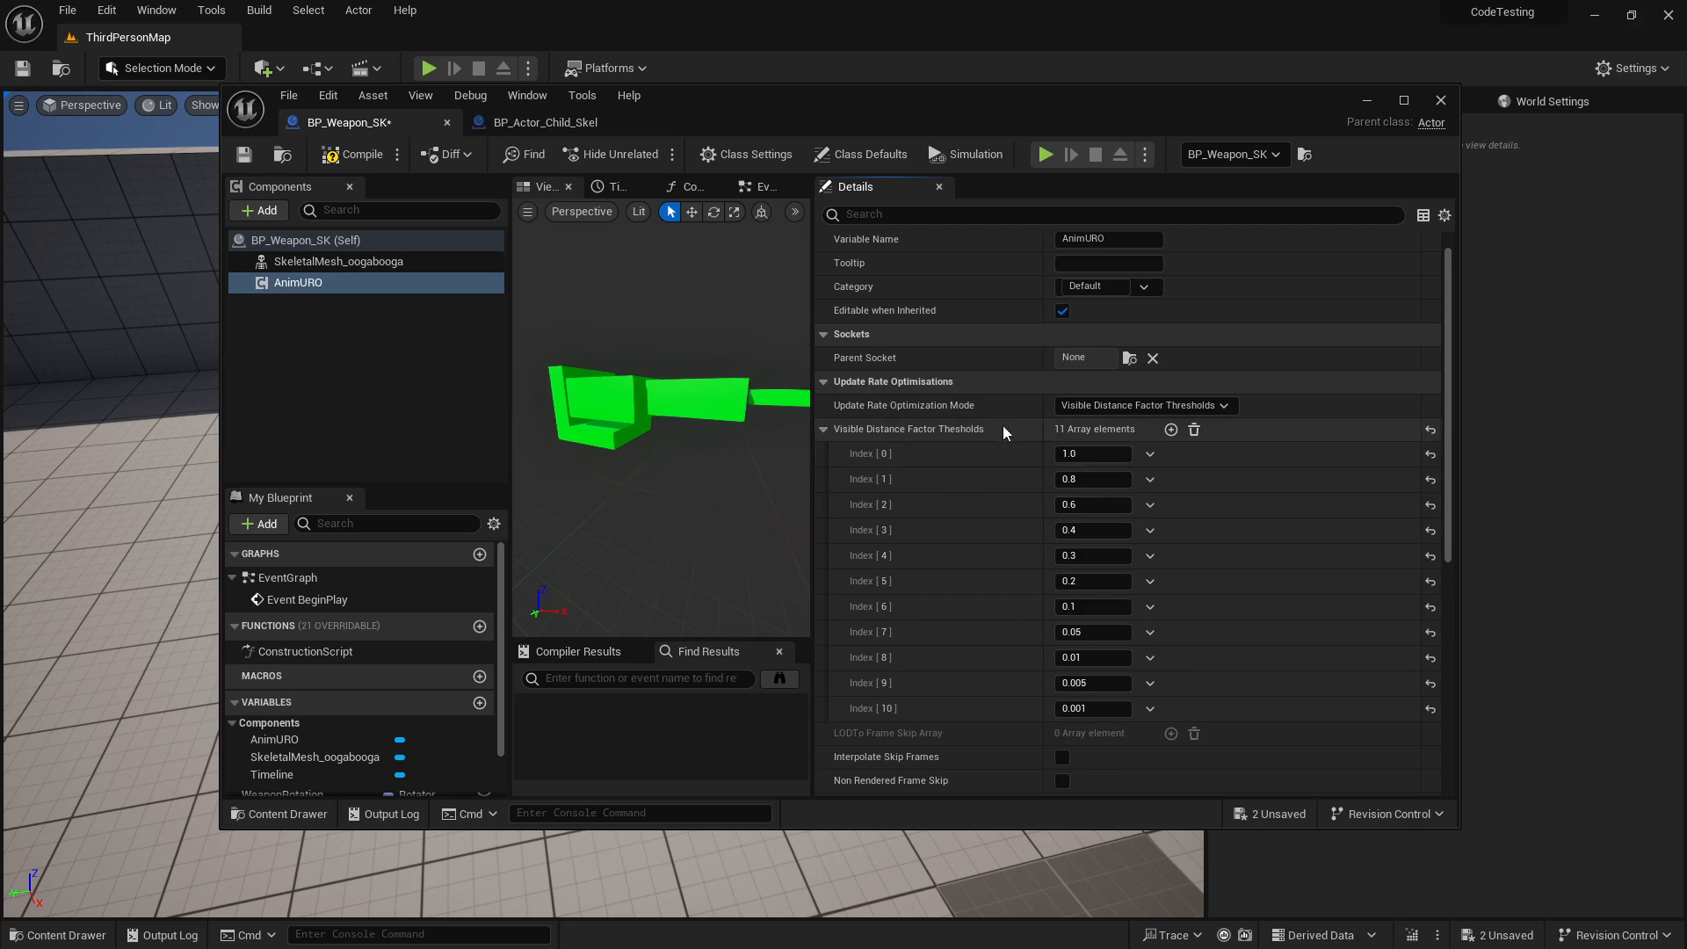
mouse_move(957, 429)
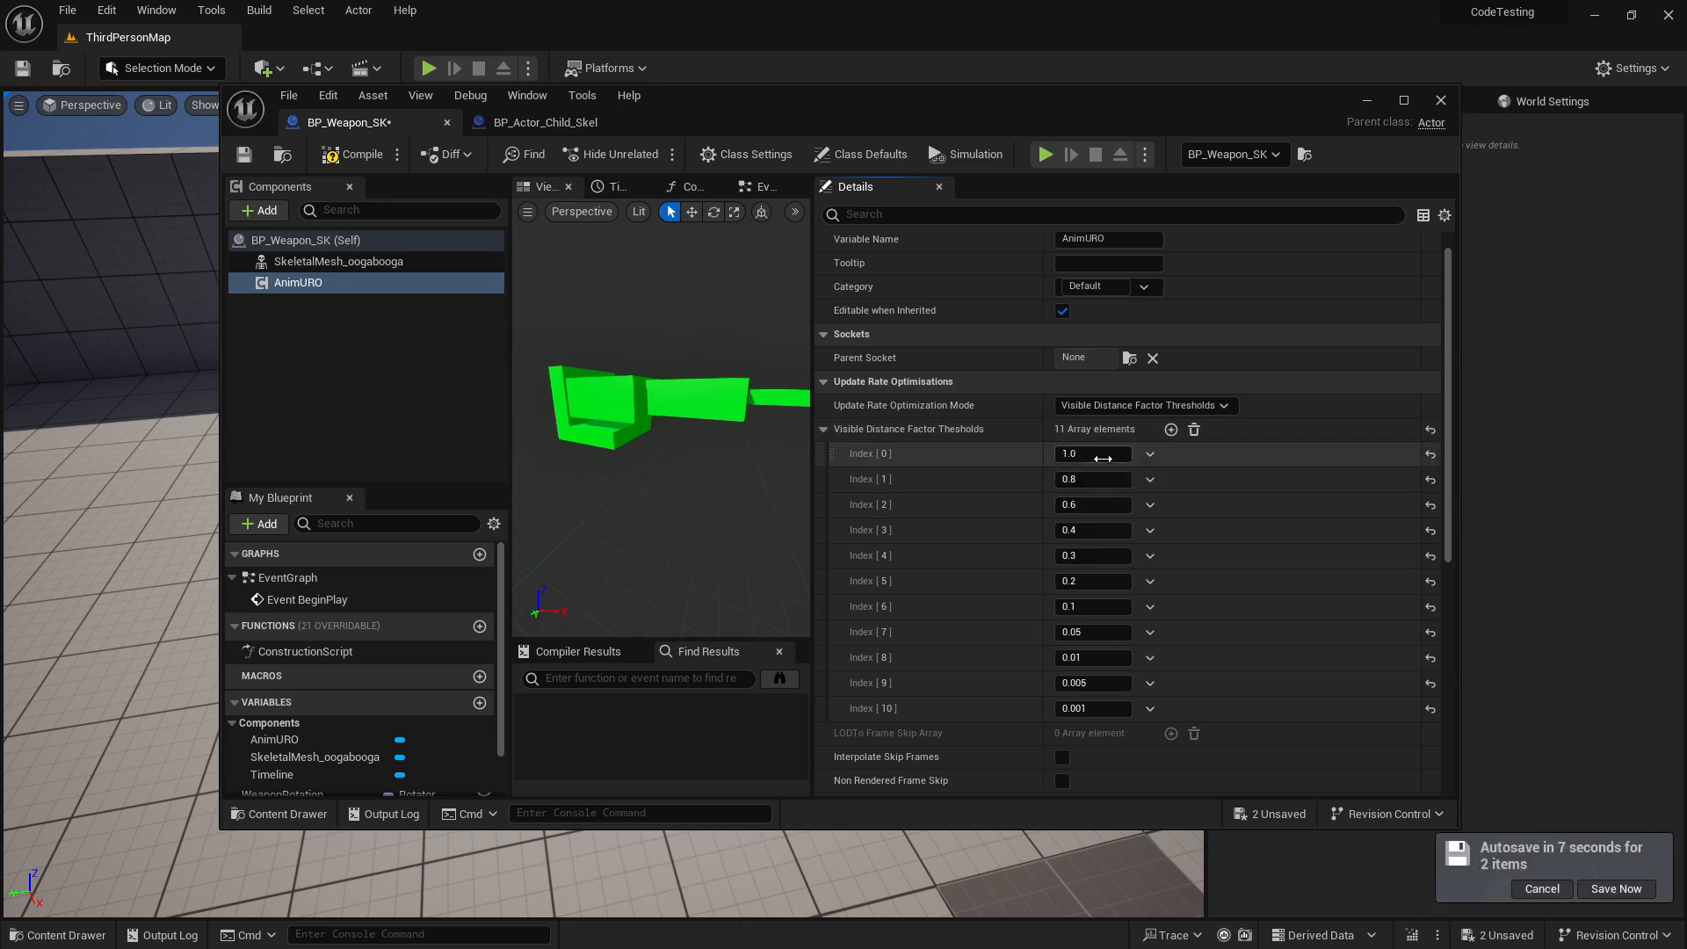
click(1064, 456)
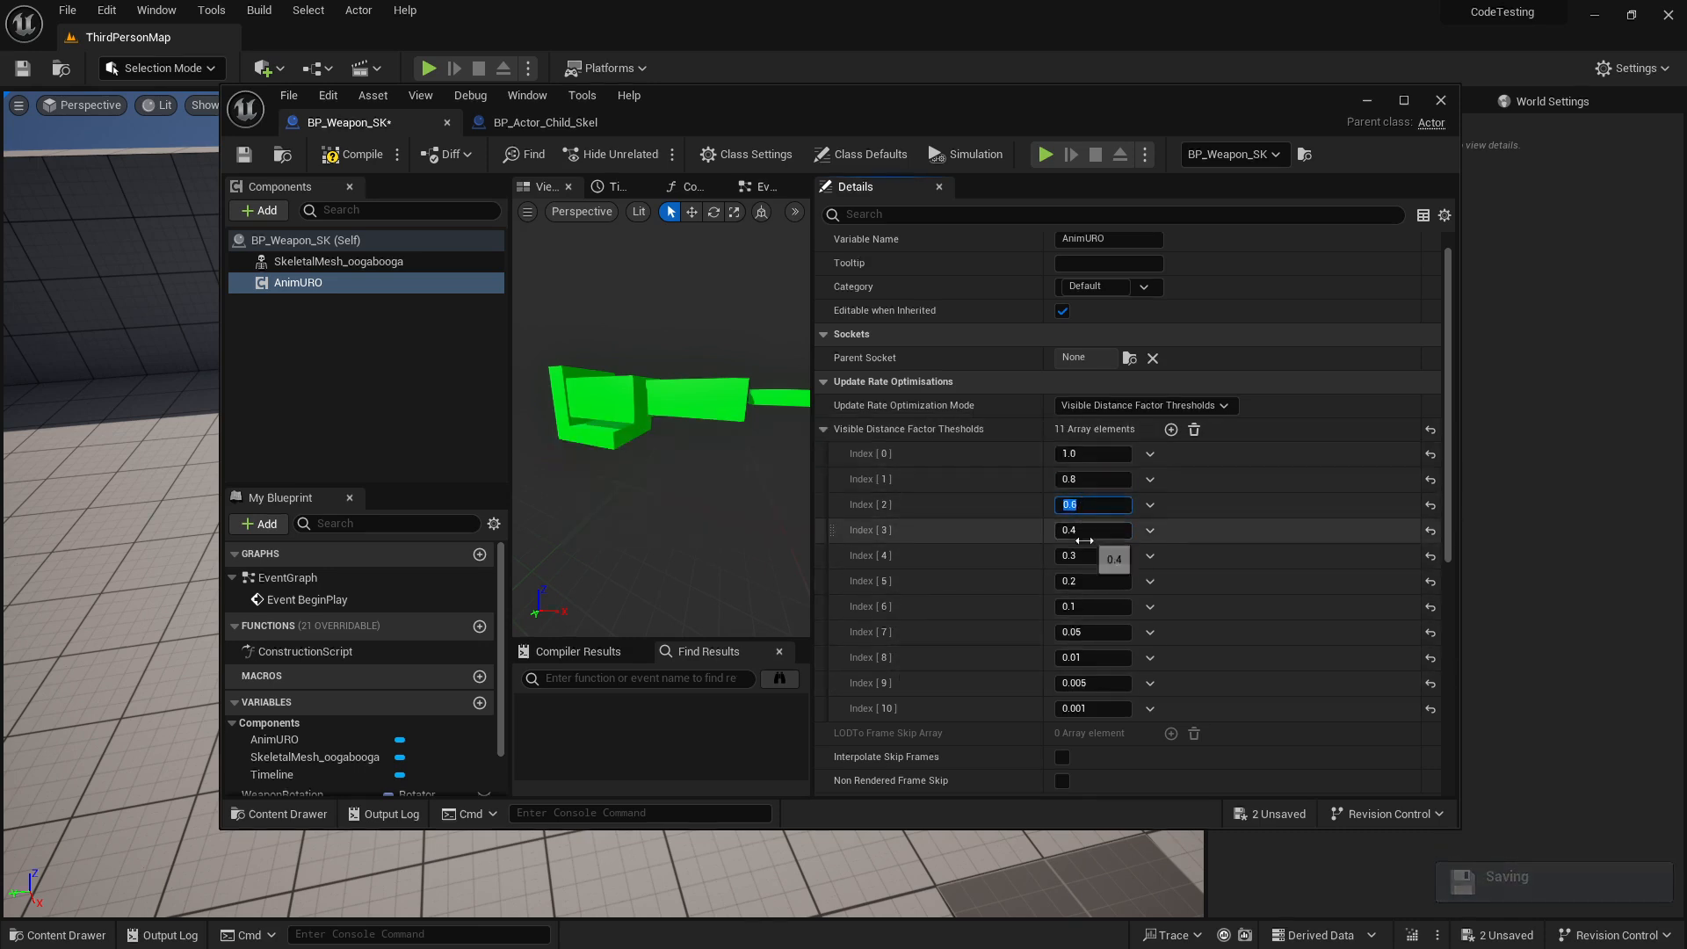
click(823, 429)
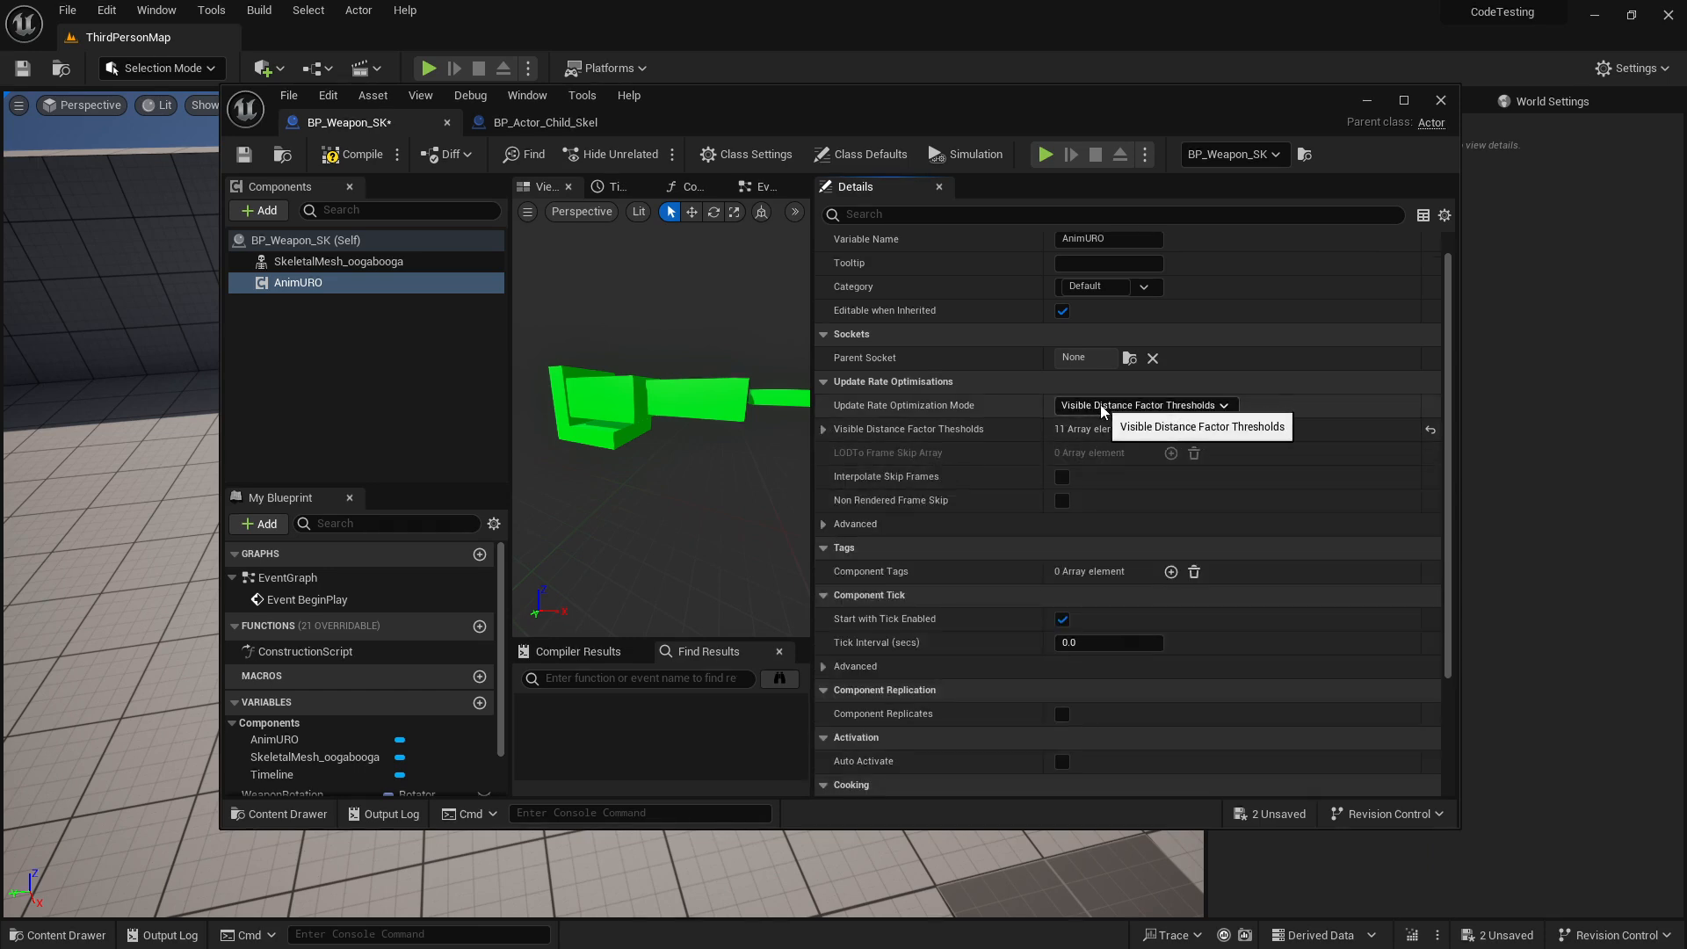
Set the update rate optimization mode to LODTo Frame Skip Map and add four elements to the LODTo Frame Skip Array
click(1125, 406)
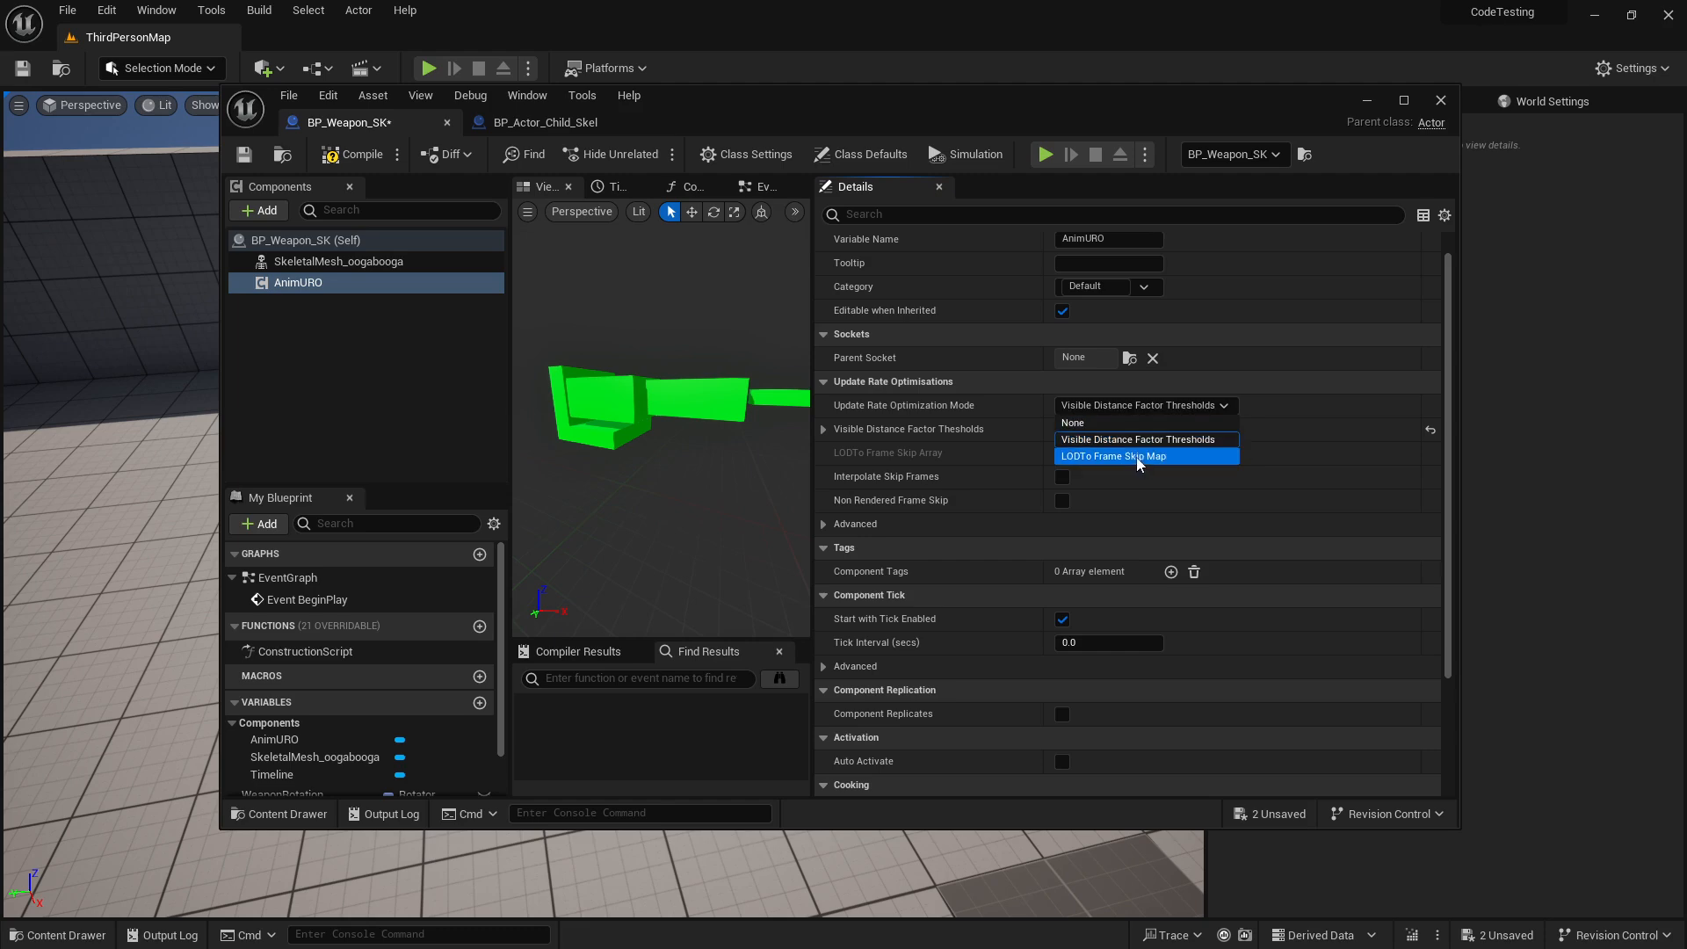
click(1103, 461)
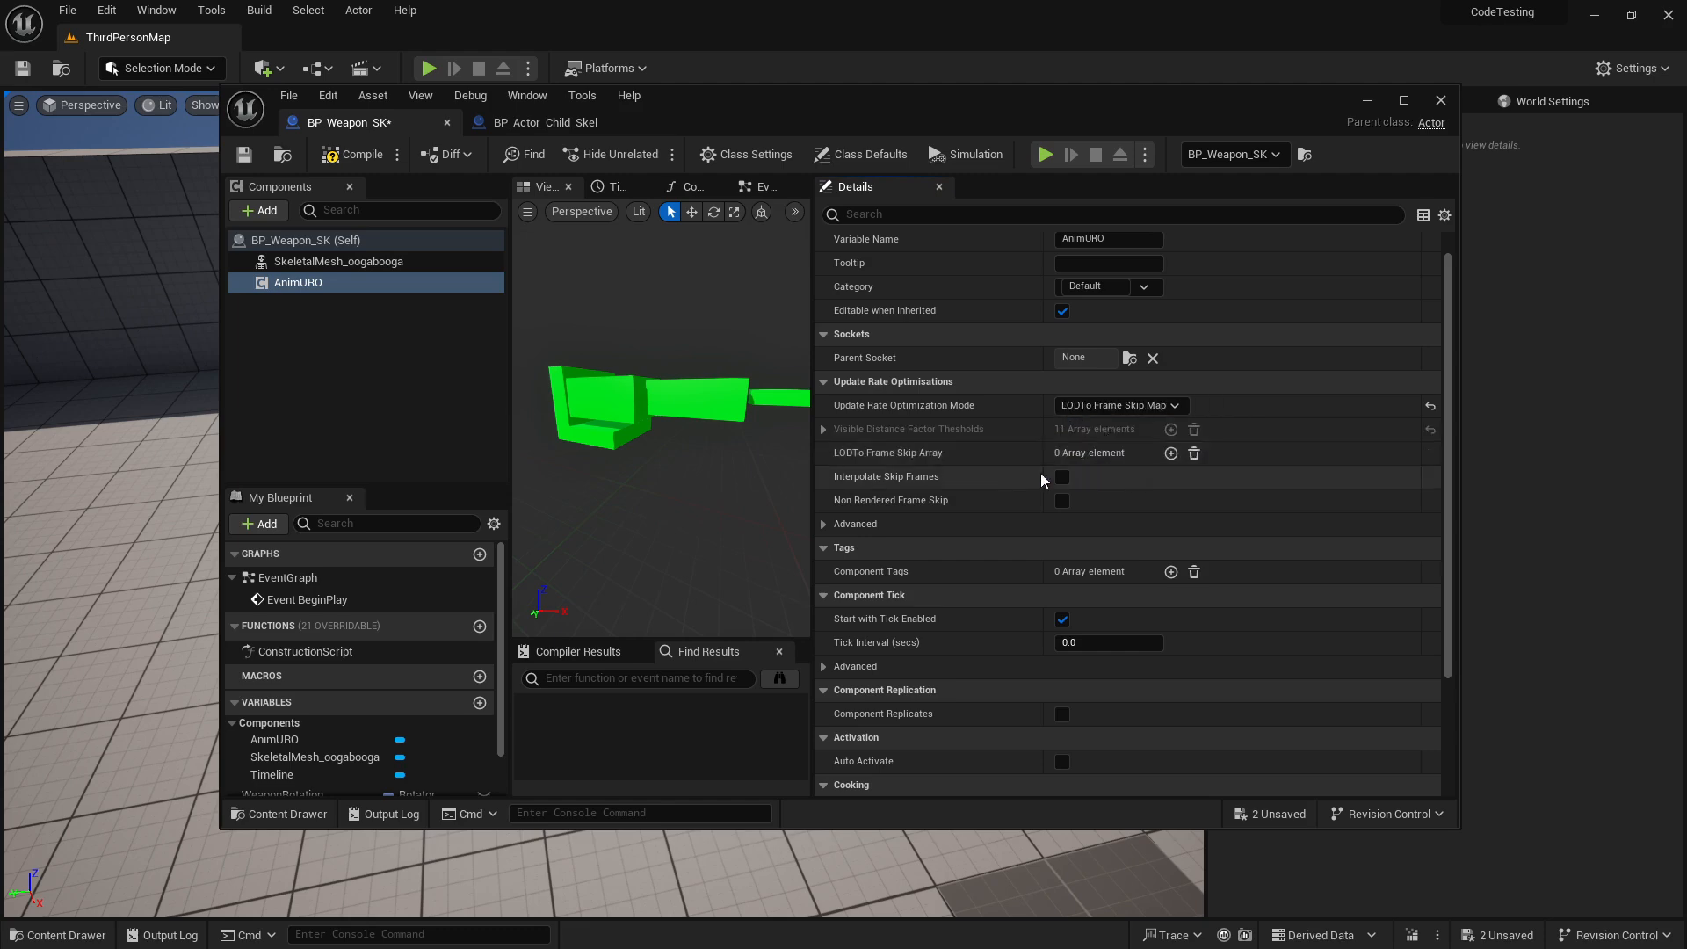
click(931, 431)
click(983, 432)
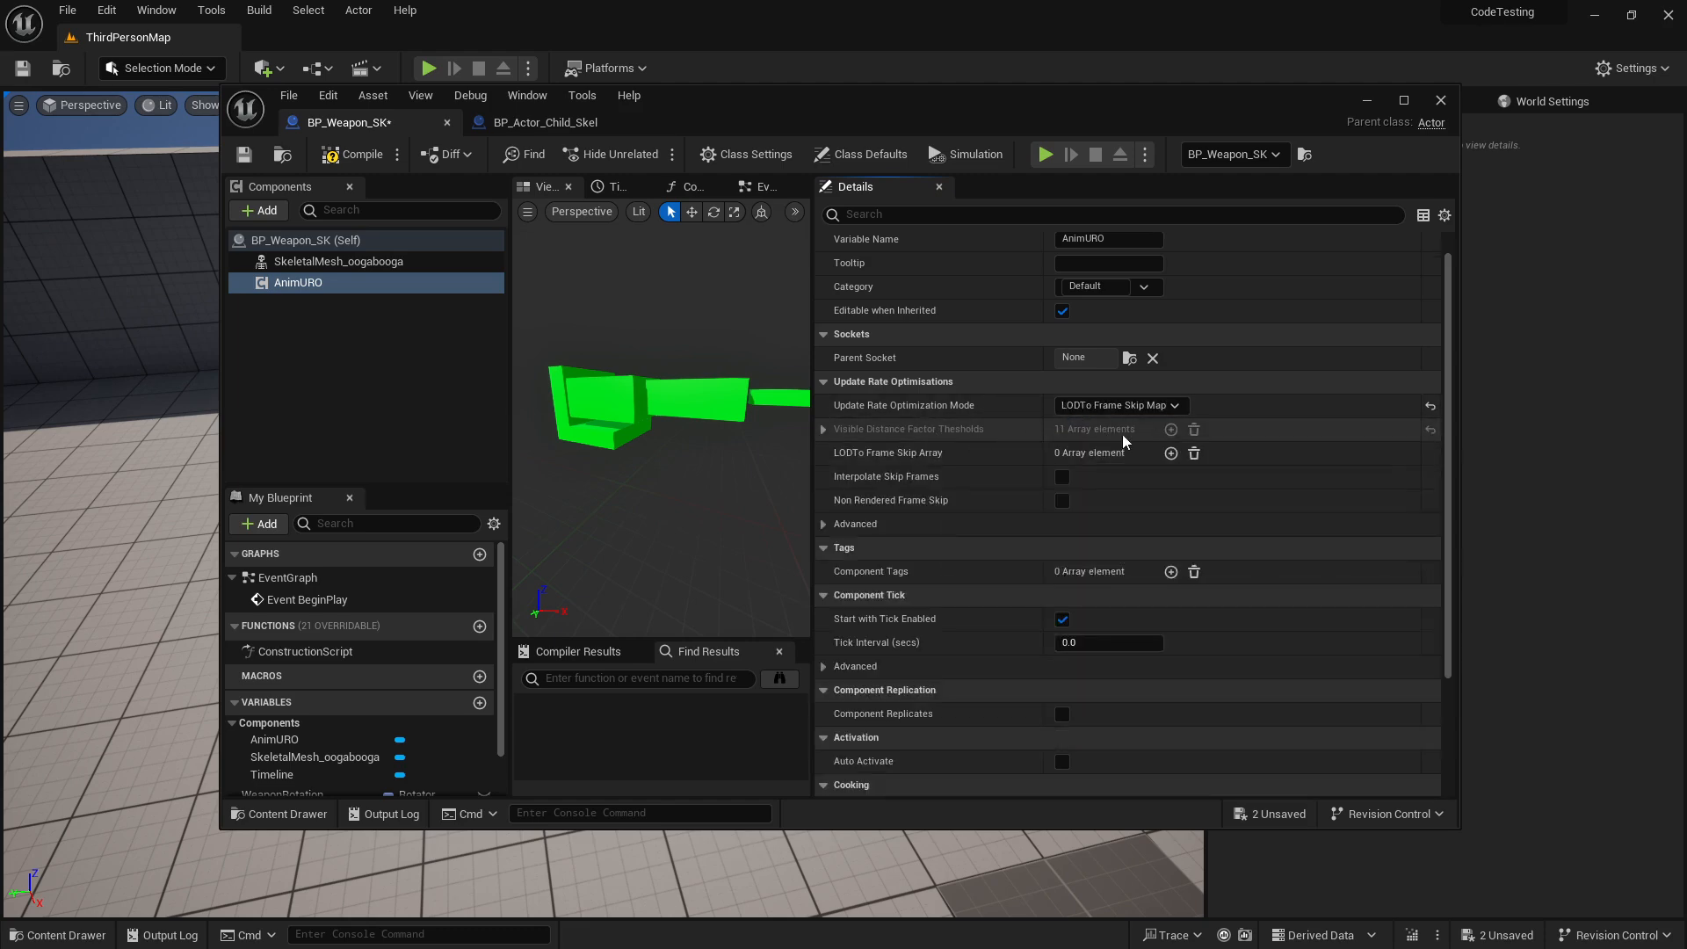
click(1171, 454)
click(1172, 453)
click(1171, 454)
click(1172, 454)
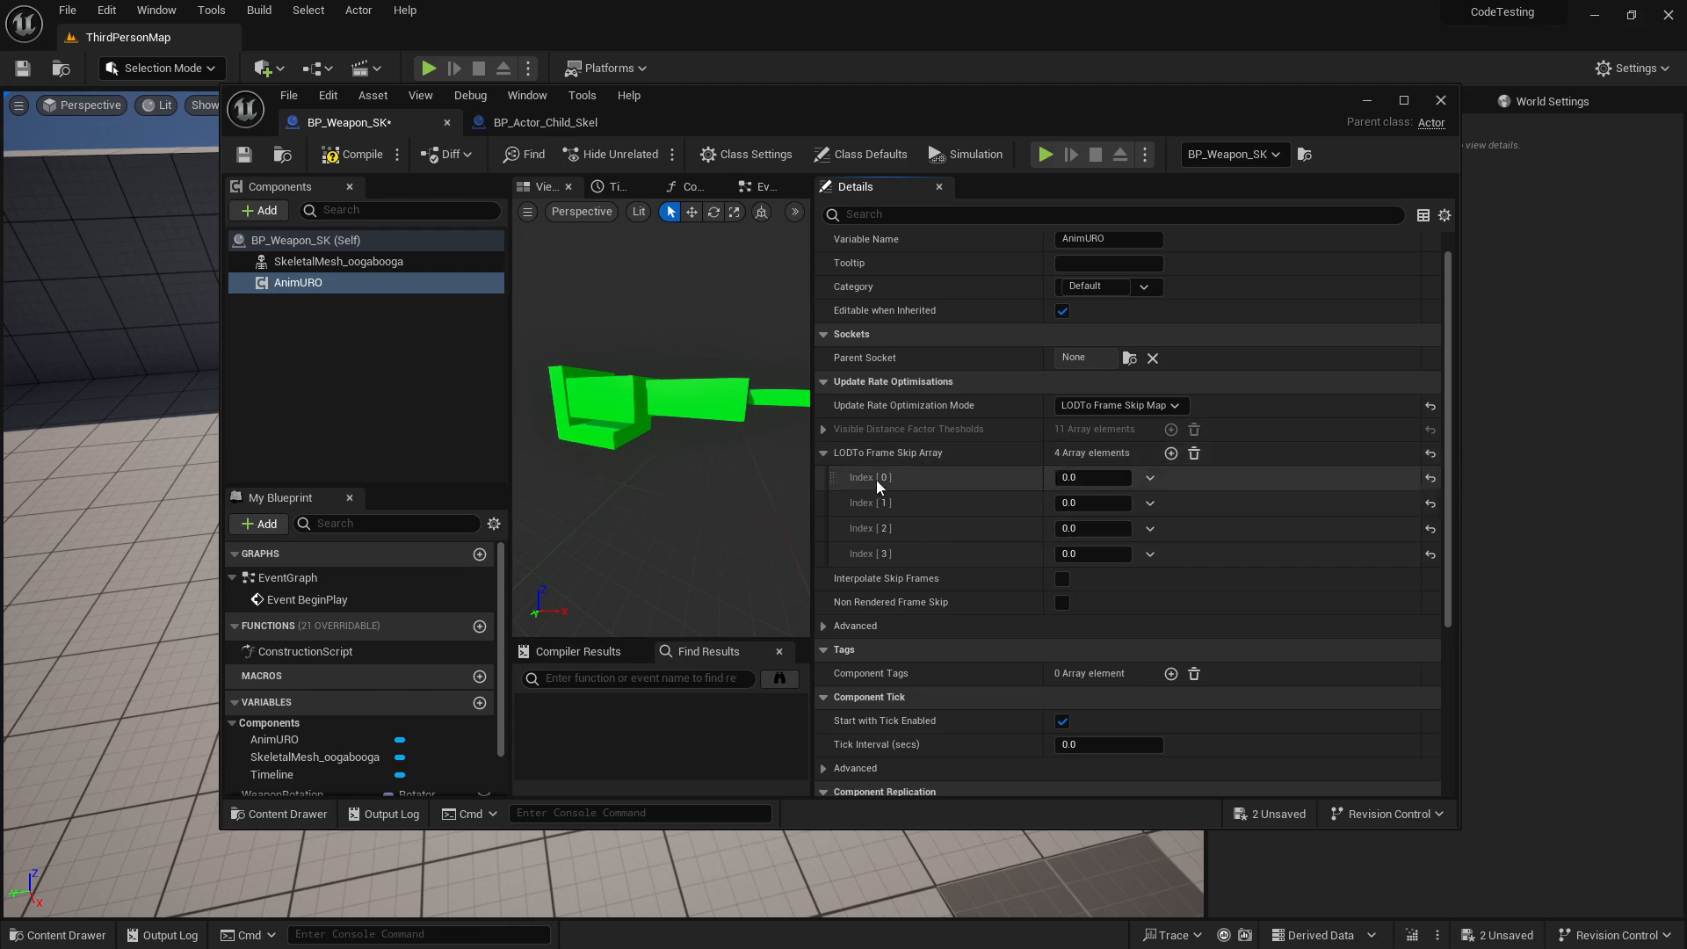
Set index 1 of the LODTo Frame Skip Array to 4
click(1086, 477)
click(1097, 505)
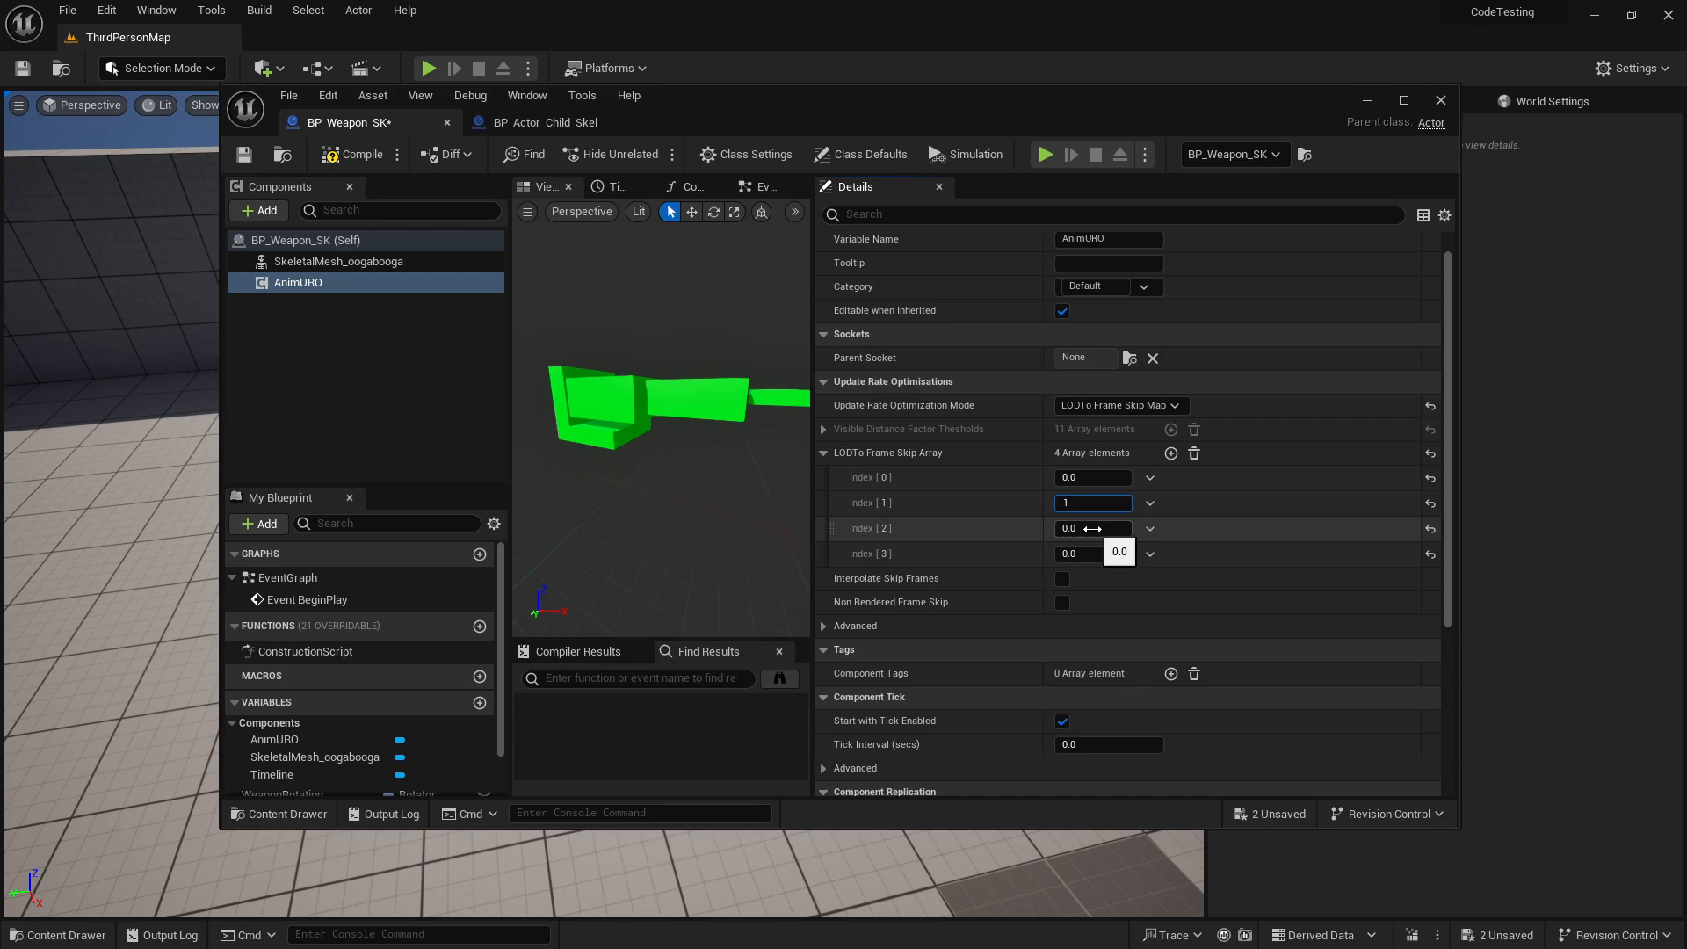
text(4)
key(Return)
click(1093, 524)
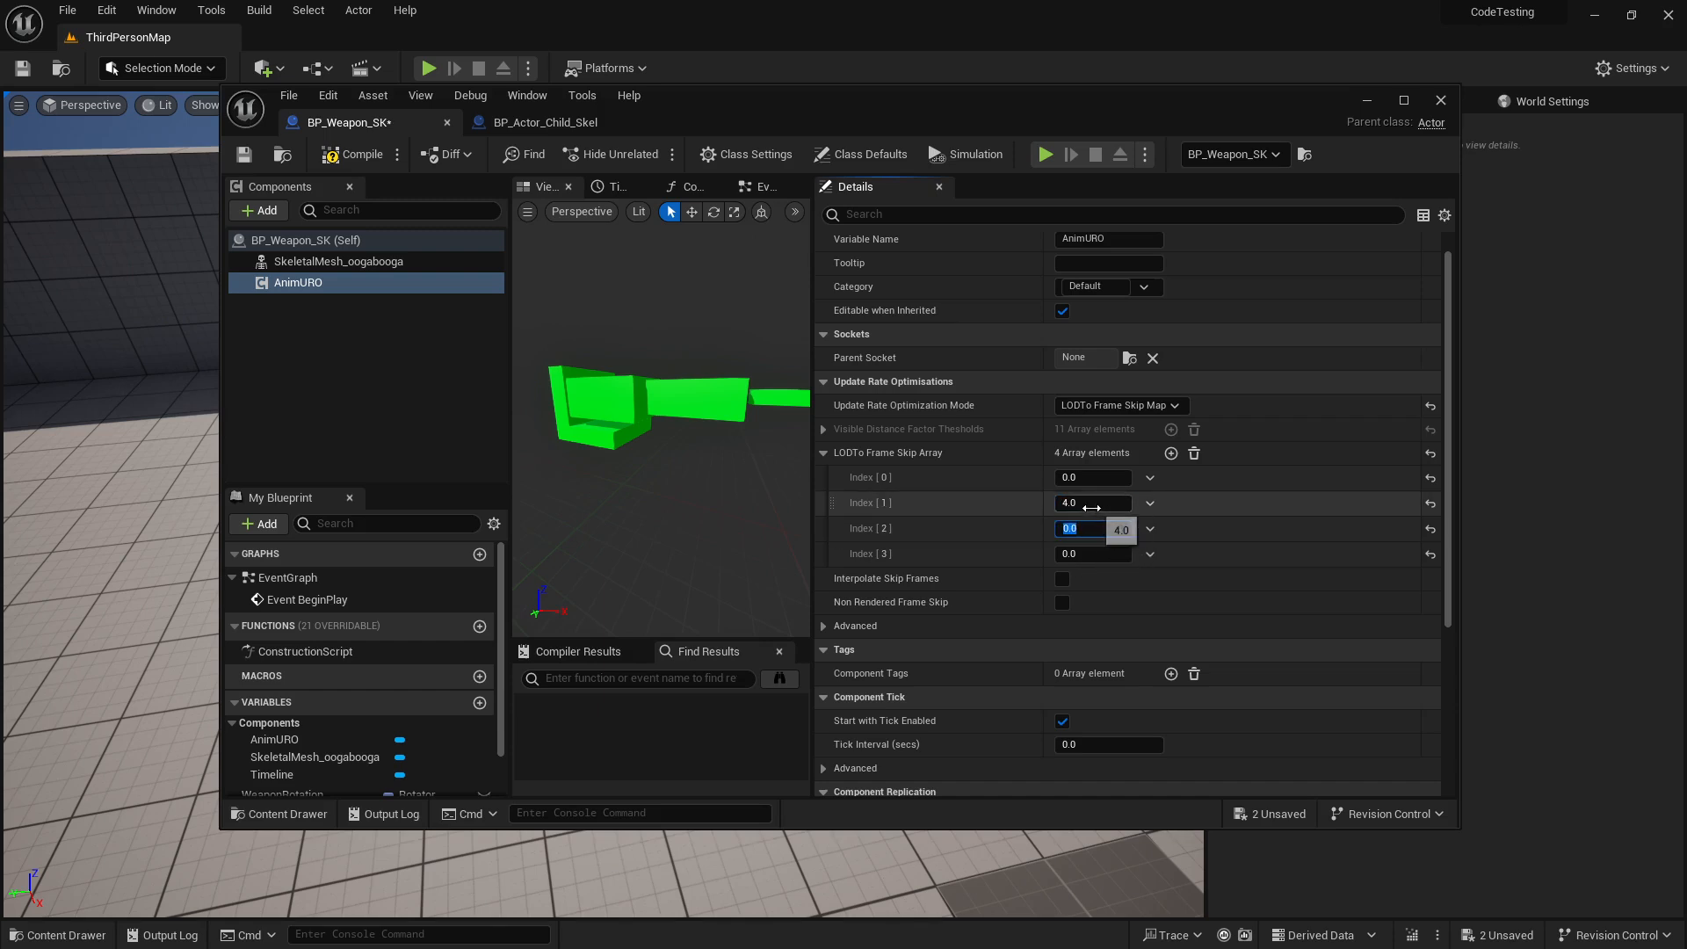
Set the LODTo Frame Skip Array to 1 at index 1, 3 at index 2 and 5 at index 3
click(1090, 506)
text(1)
key(Tab)
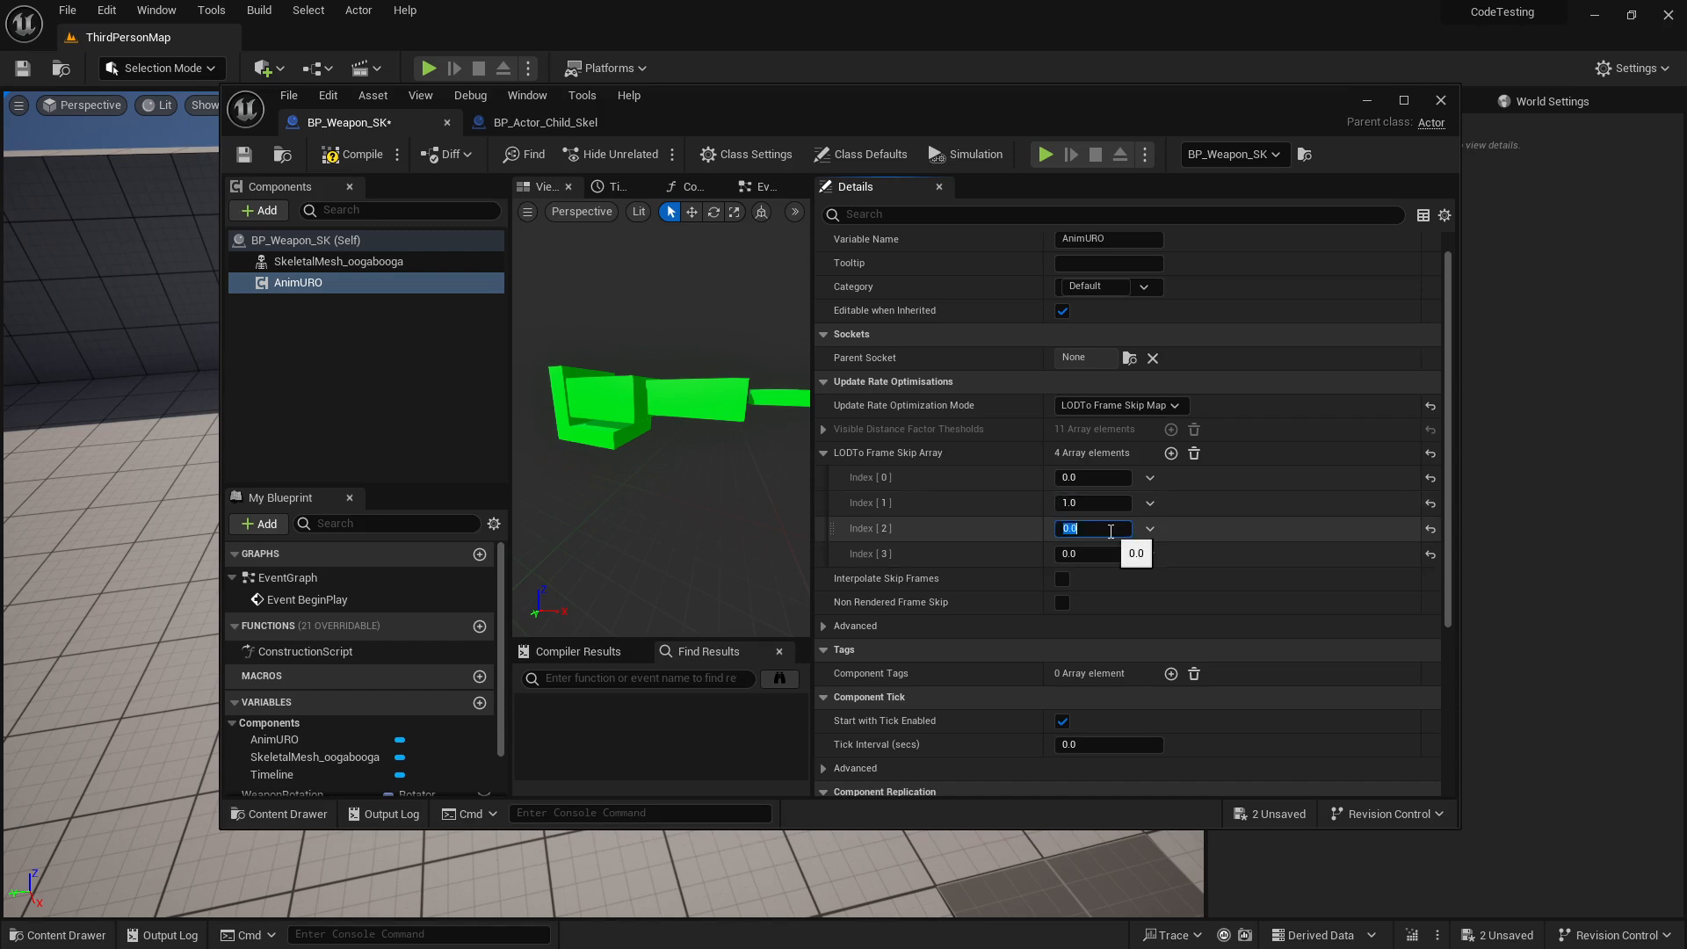
text(3)
key(Tab)
text(5)
key(Return)
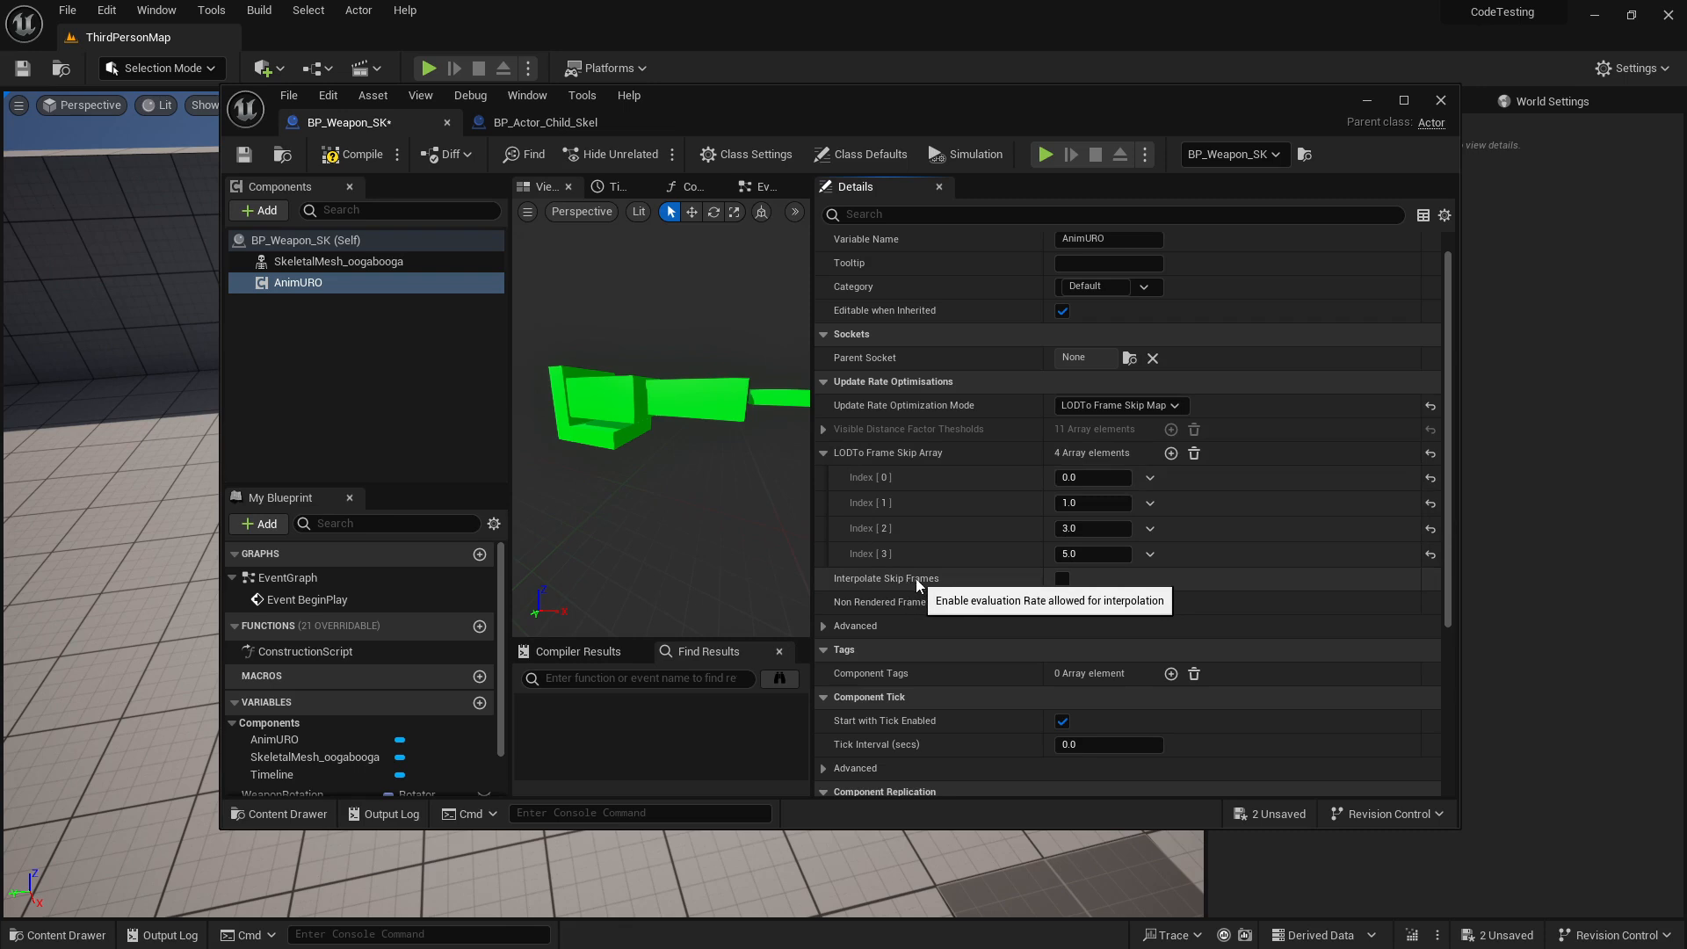
Enable Interpolate Skip Frames and set the Interpolation Update Rate to 3
click(1064, 581)
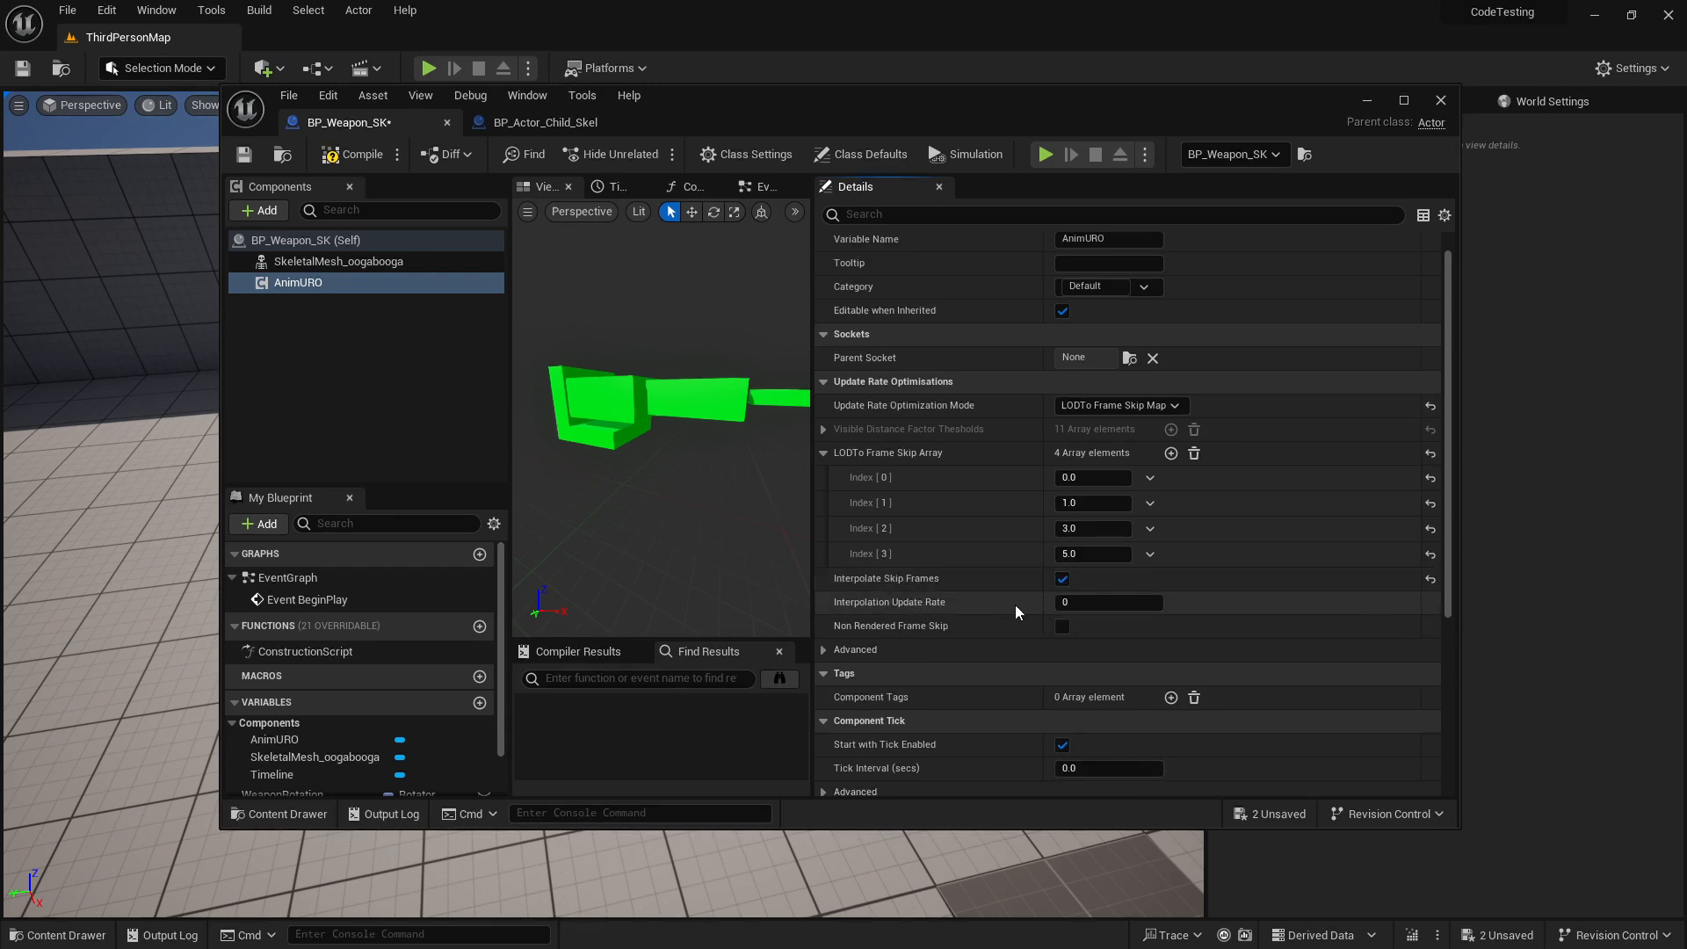
click(1087, 605)
click(1239, 593)
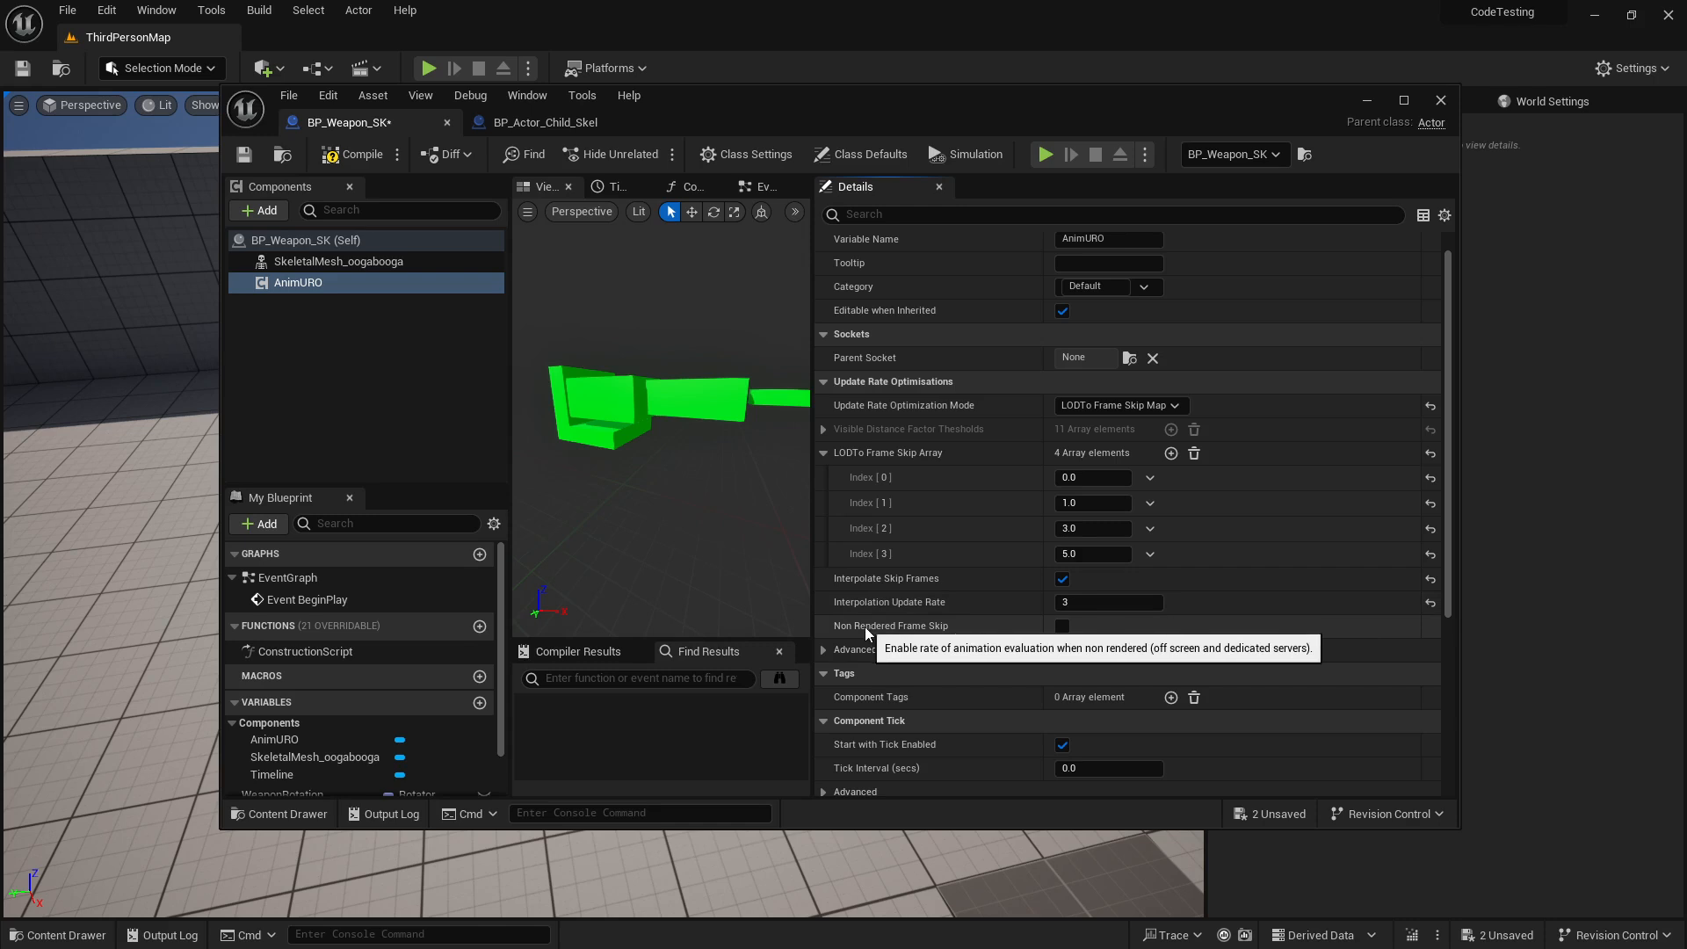
Enable Non Rendered Frame Skip with 10 frames to skip and expand the advanced update rate settings
click(1063, 627)
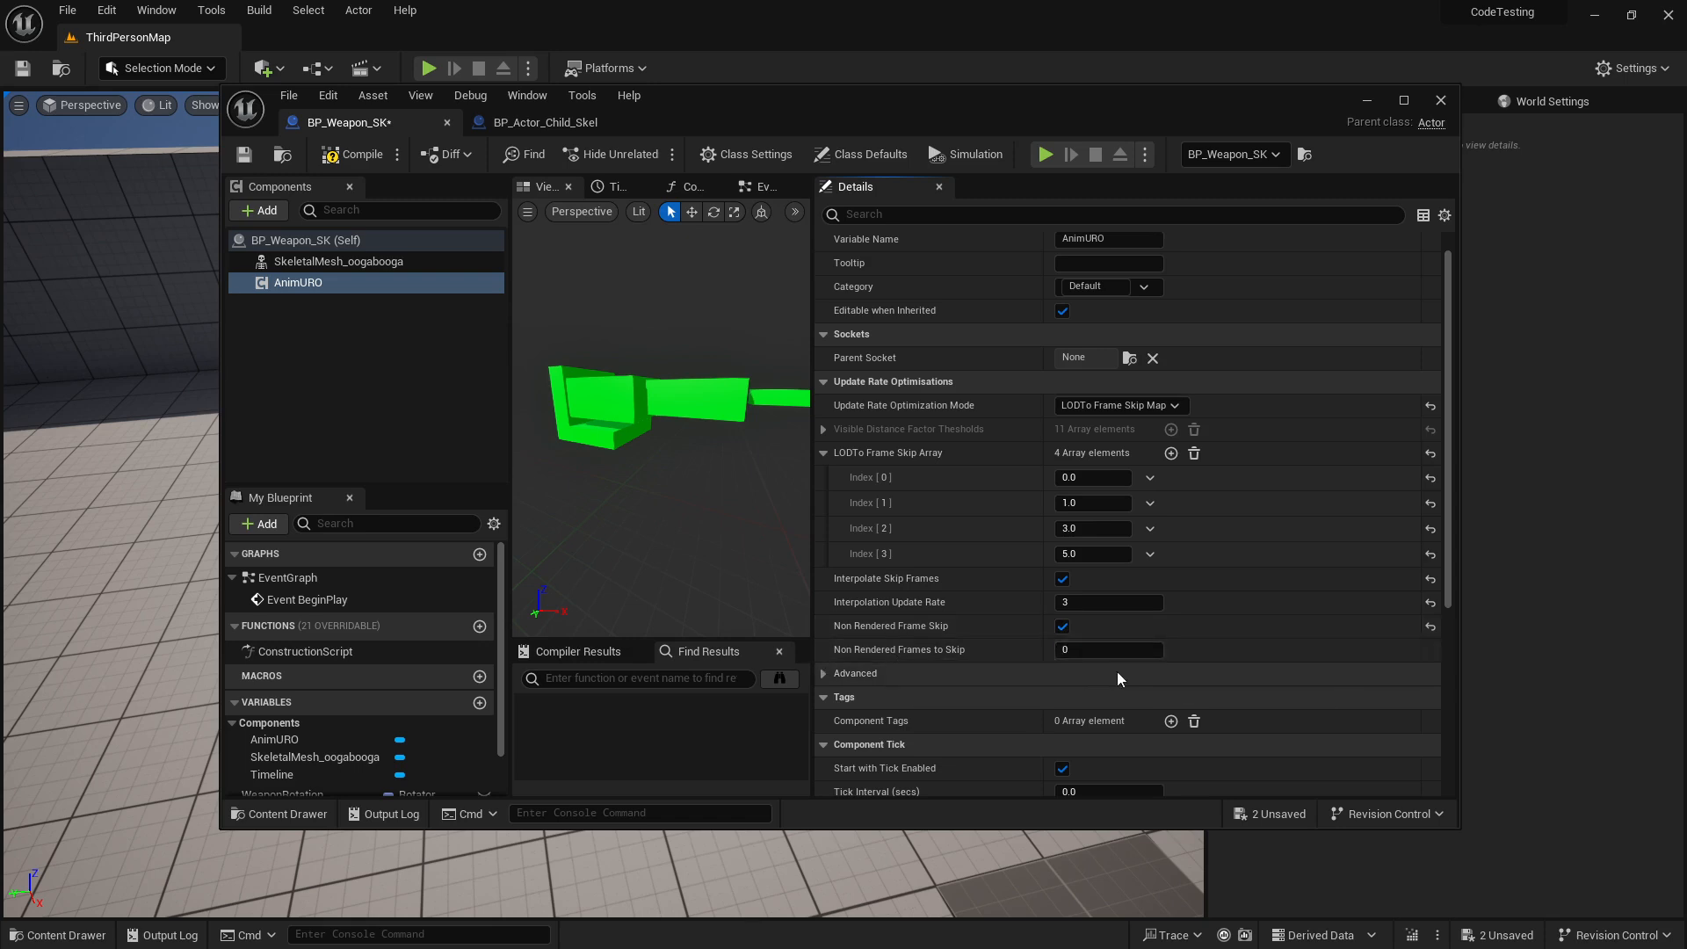
click(1088, 649)
text(10)
key(Return)
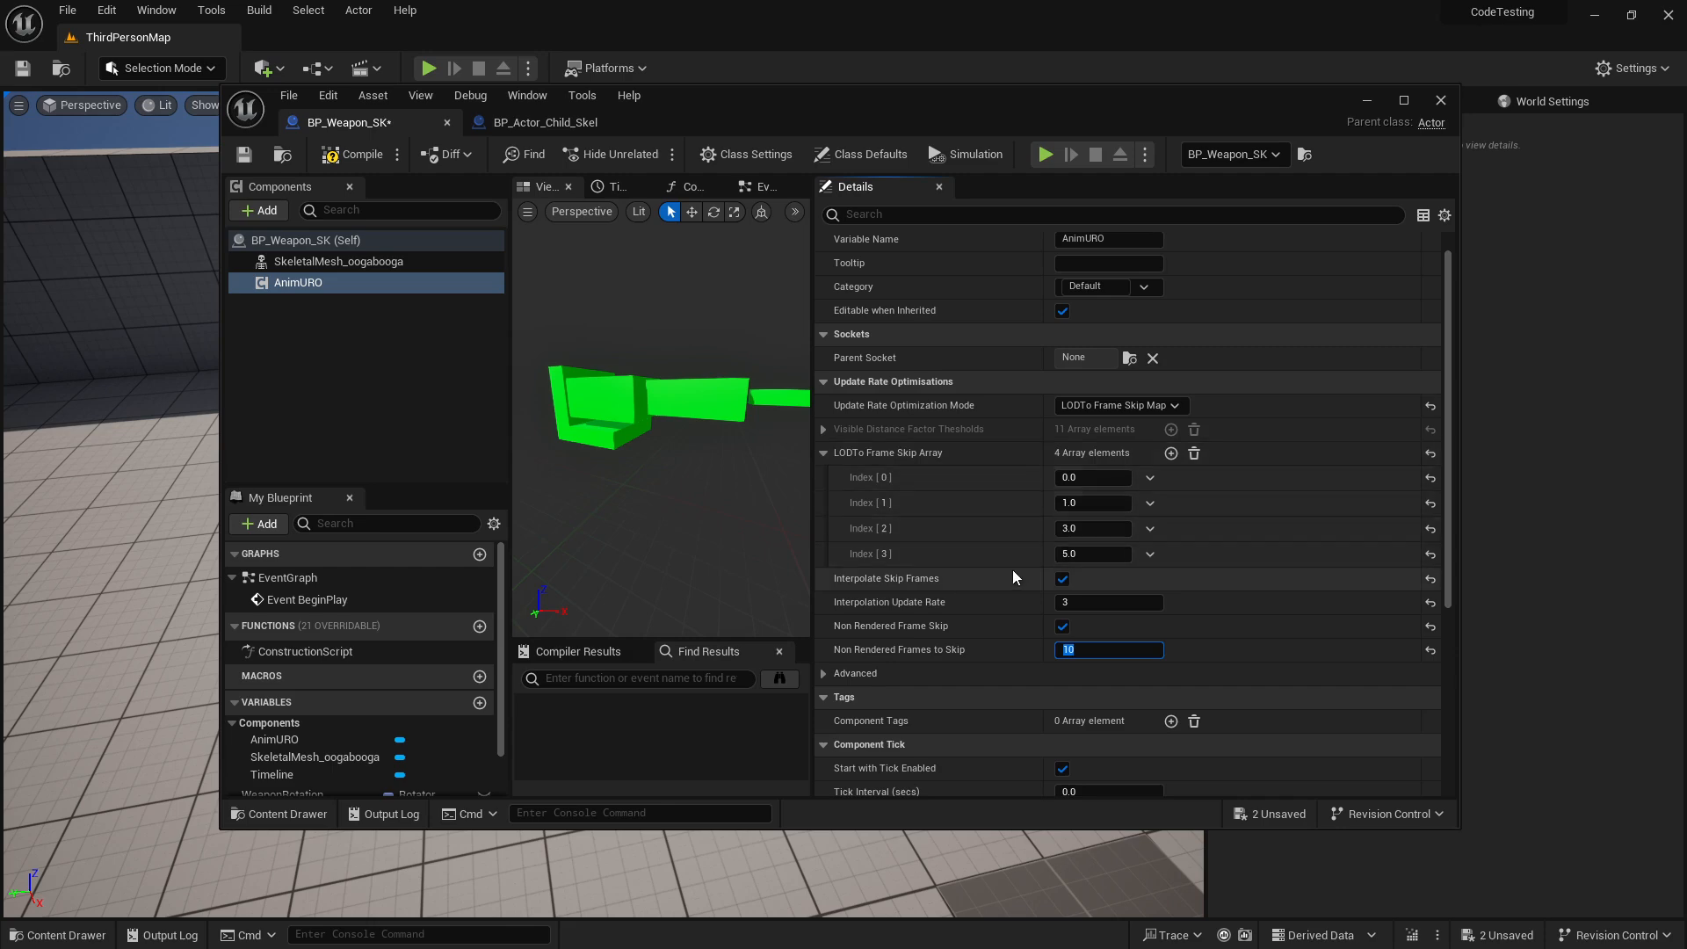
click(826, 675)
scroll(961, 672, down, 1)
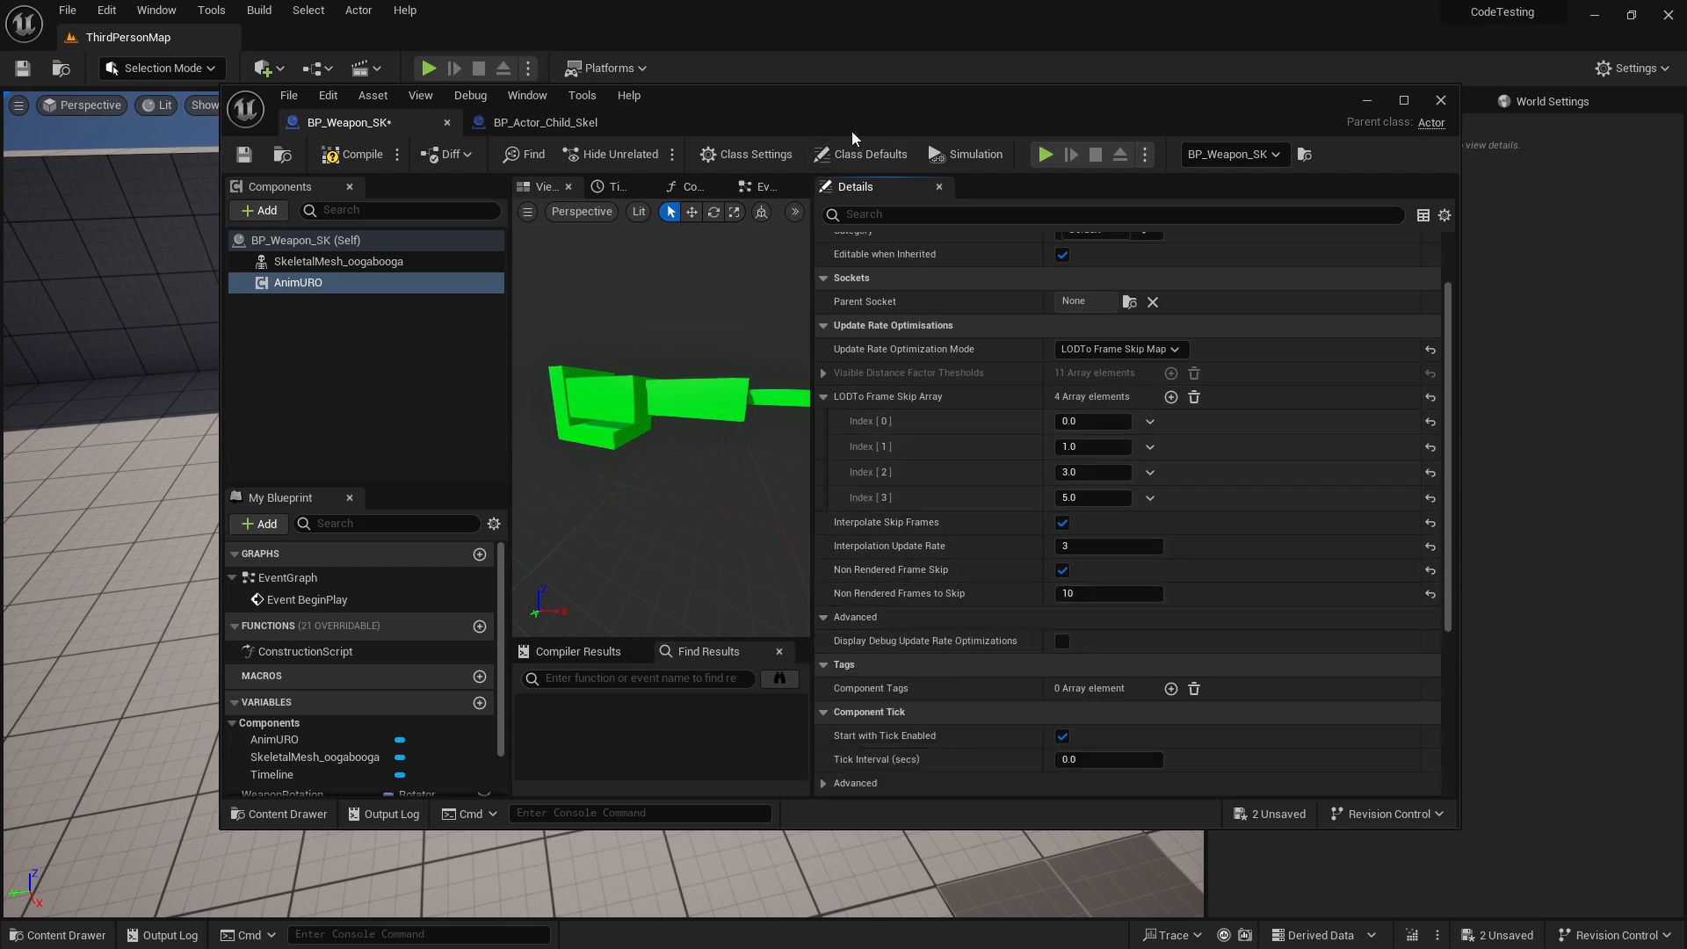
Play the level and move the character around at varying distances to check the green and blue weapon animations, ending the play session
drag(825, 107, 1686, 176)
click(429, 69)
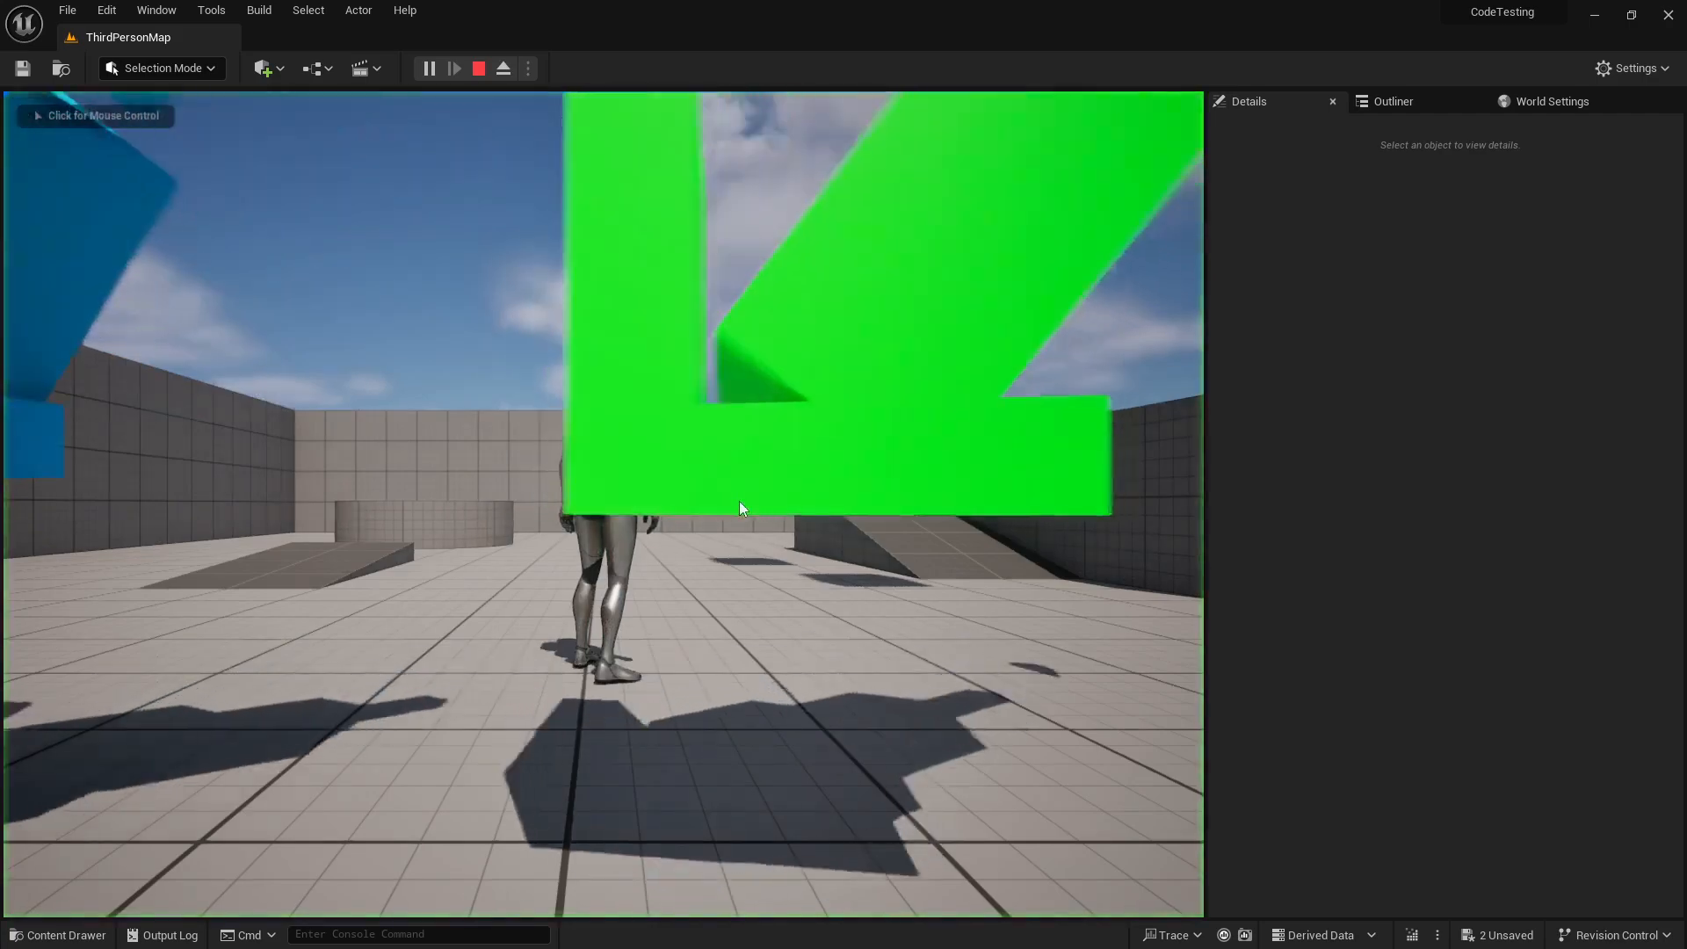
key(w)
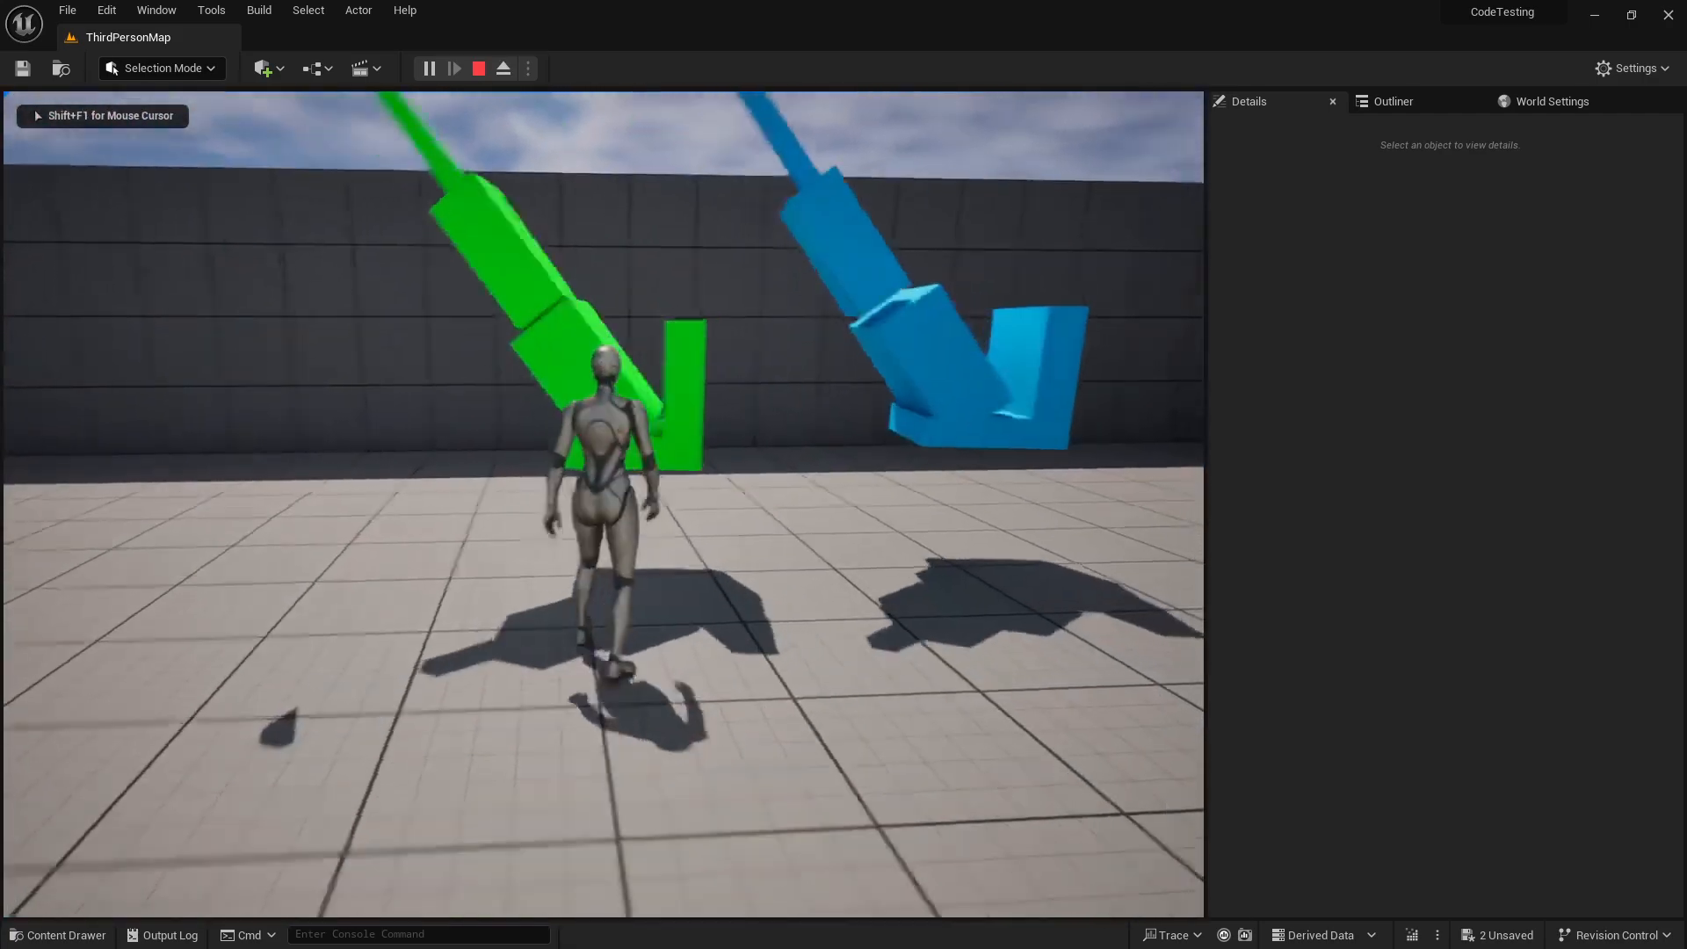
key(s)
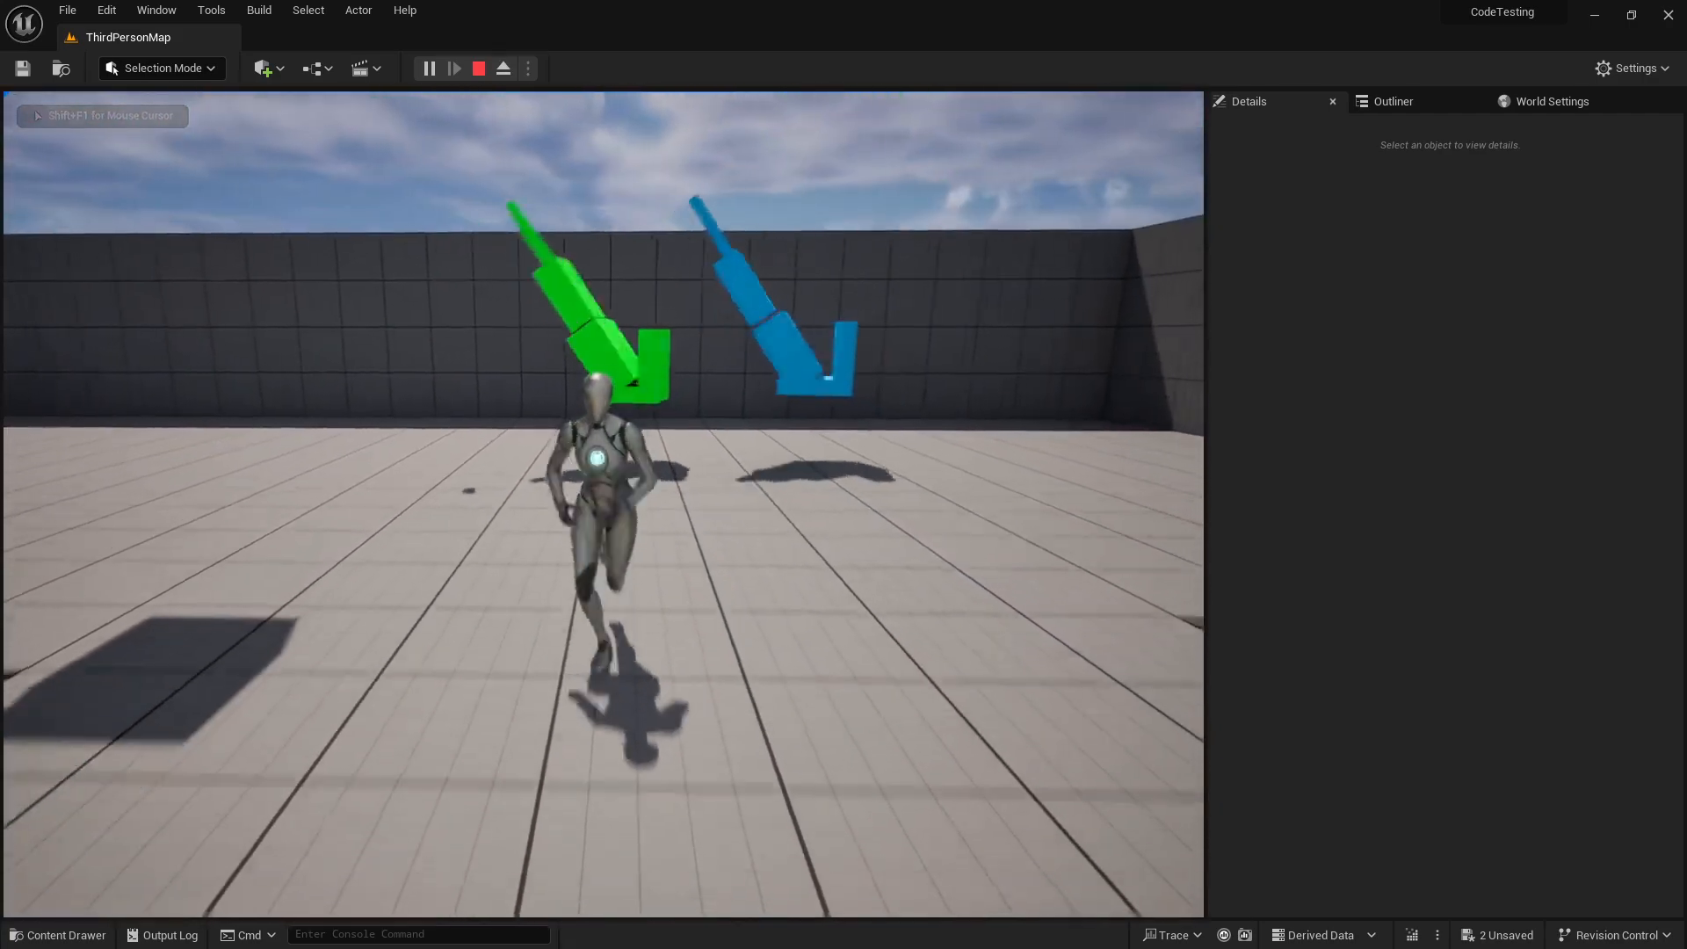
key(w)
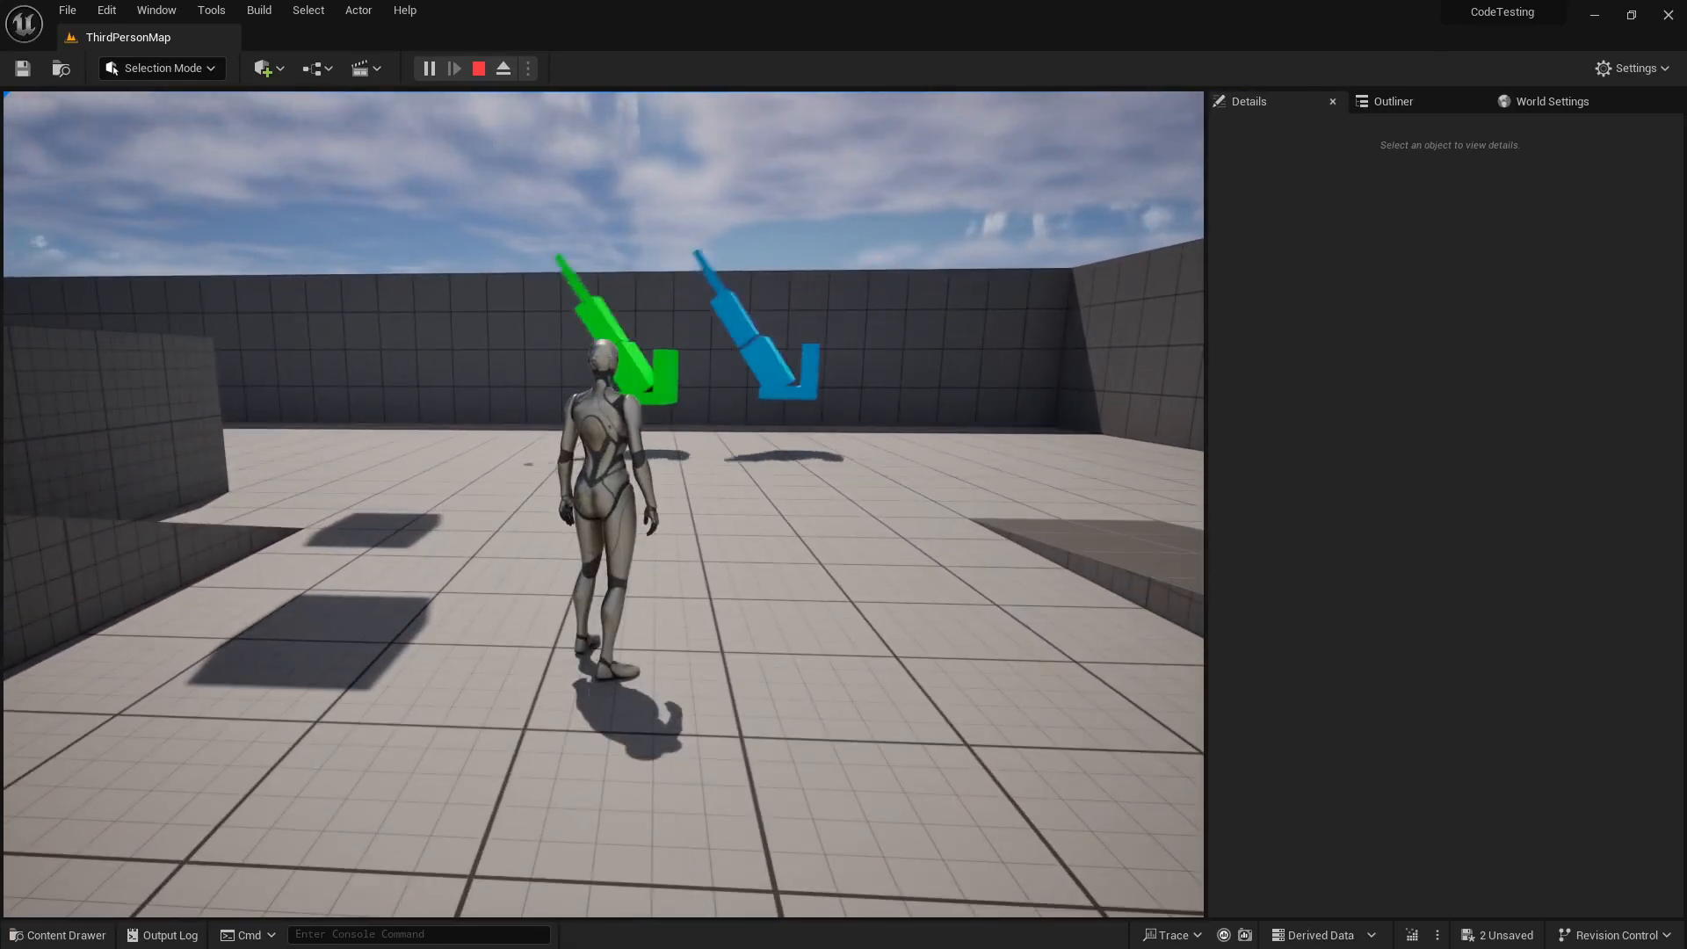
key(Escape)
Return to BP_Weapon_SK, set AnimURO's update rate optimization mode to Visible Distance Factor Thresholds and expand the thresholds array
key(alt+Tab)
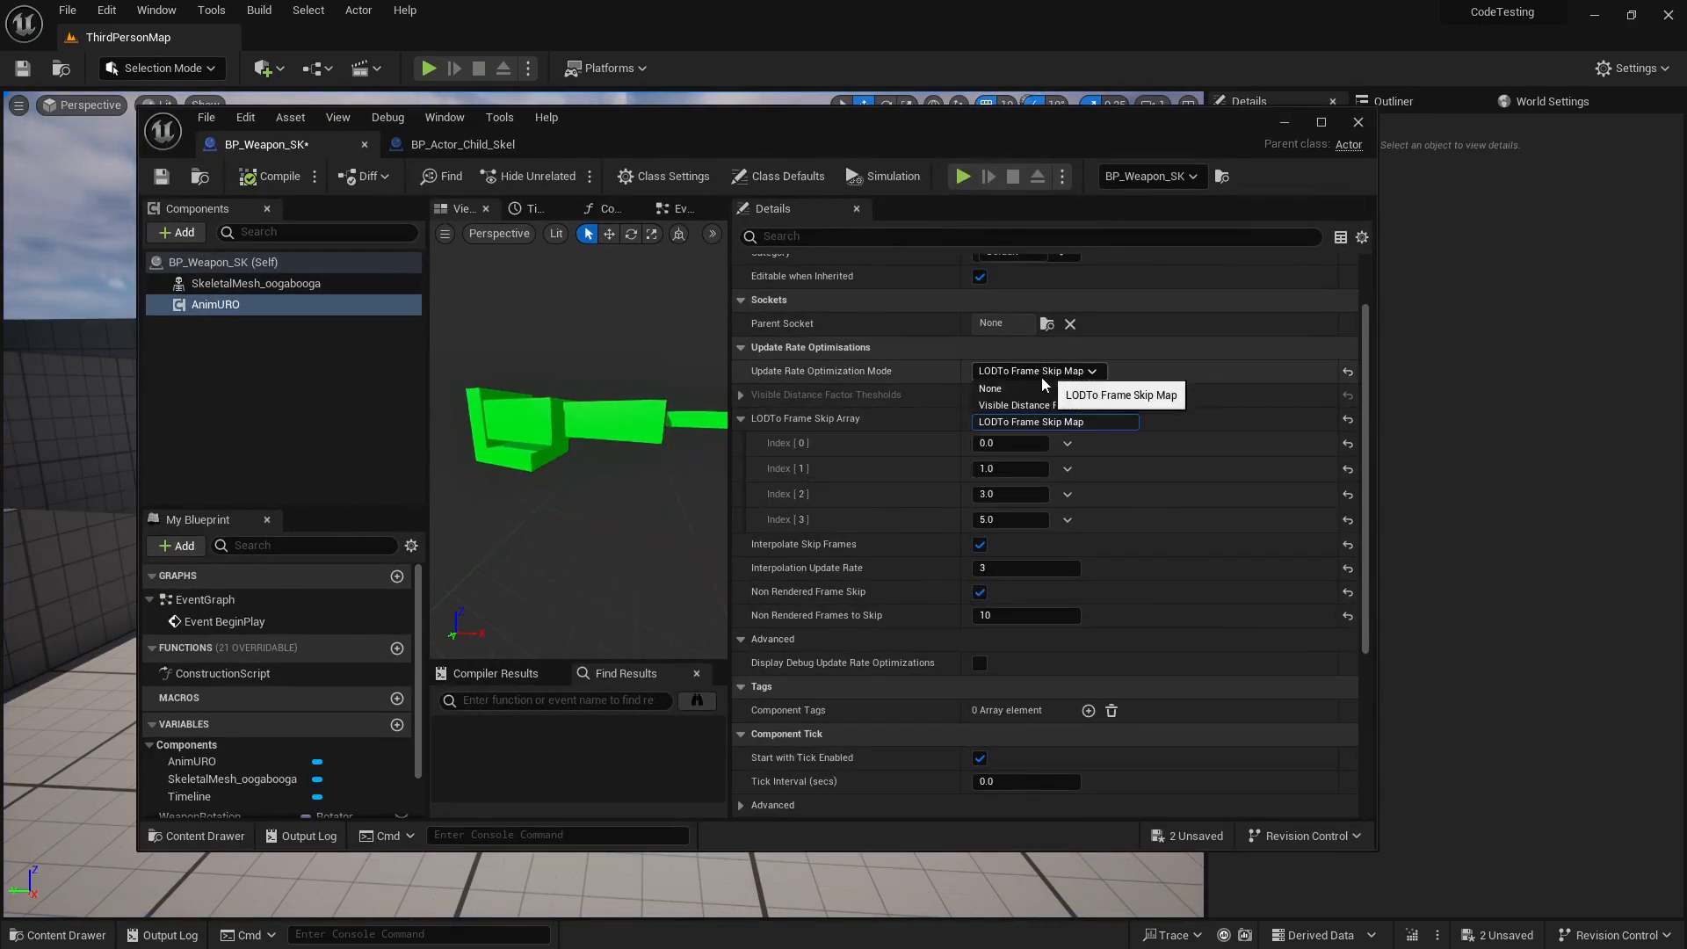
click(1037, 409)
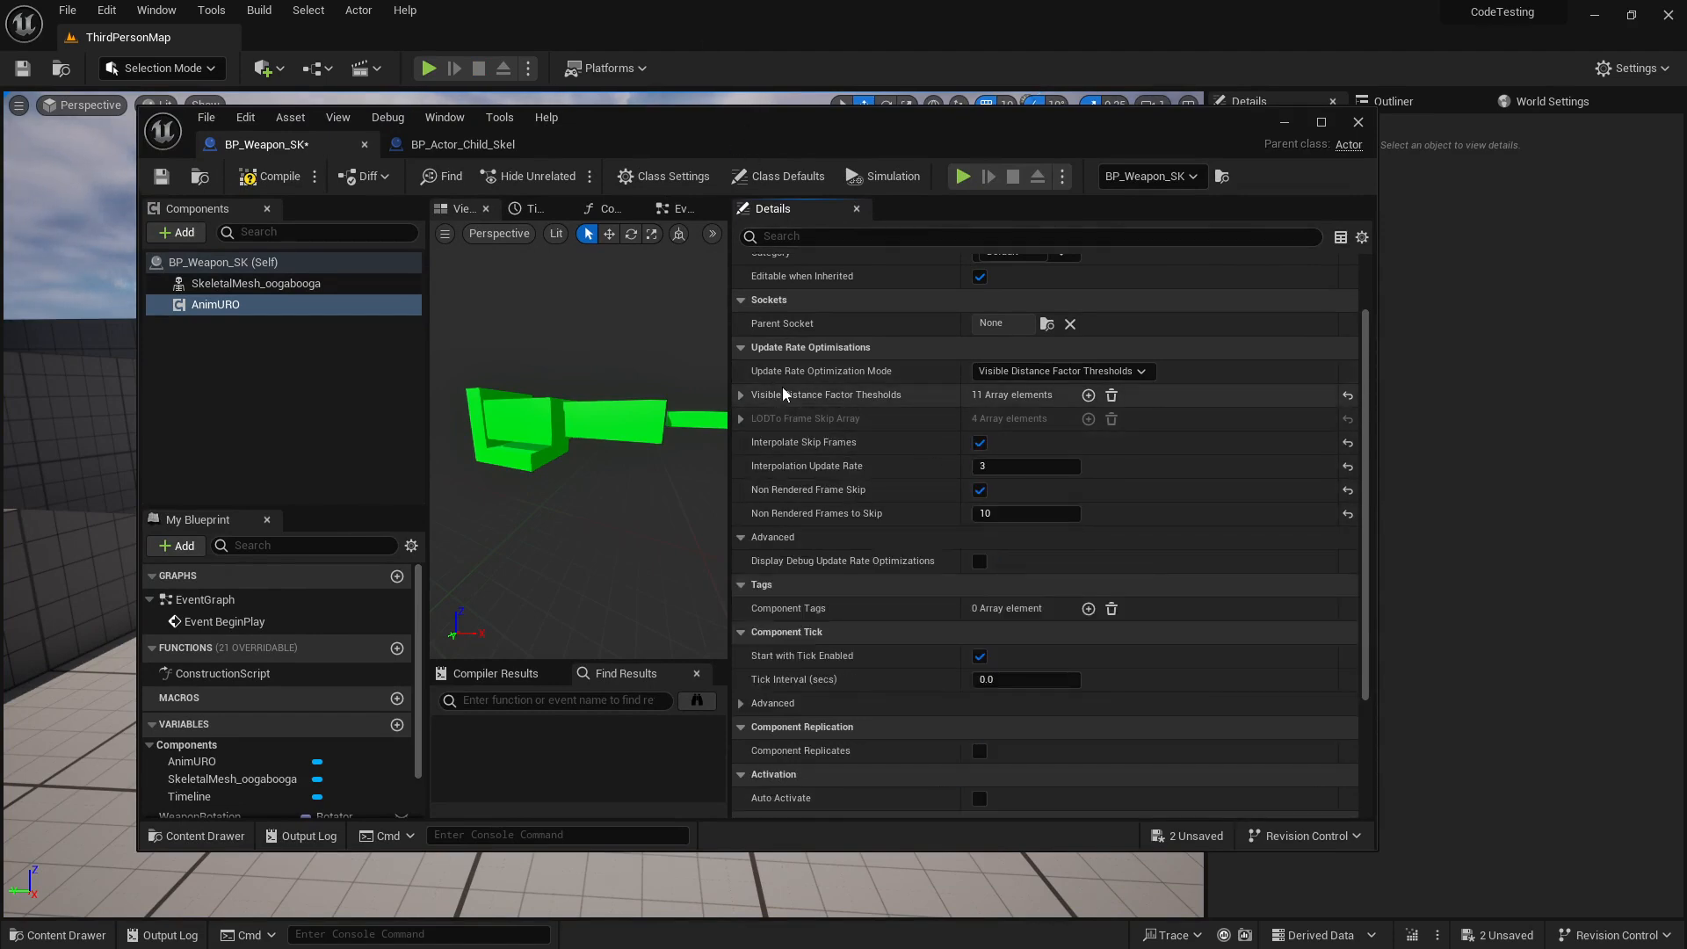
click(741, 395)
Play the level and move the character away from and toward the green and blue weapons to compare their animations, ending the session
click(1285, 122)
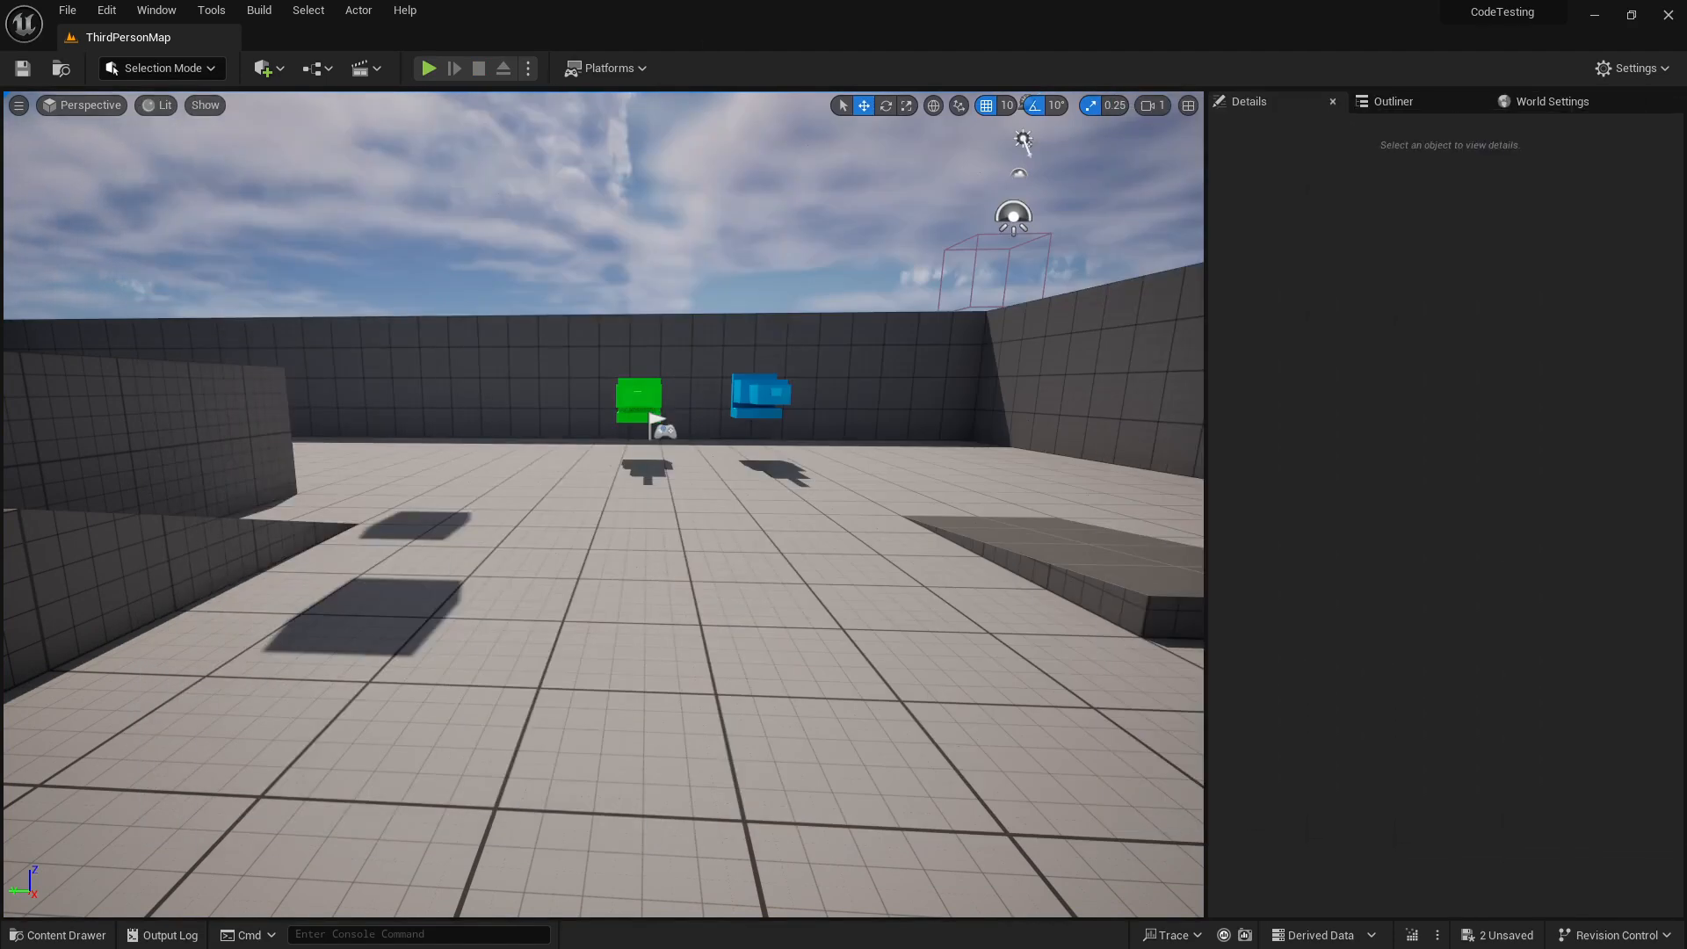
click(422, 70)
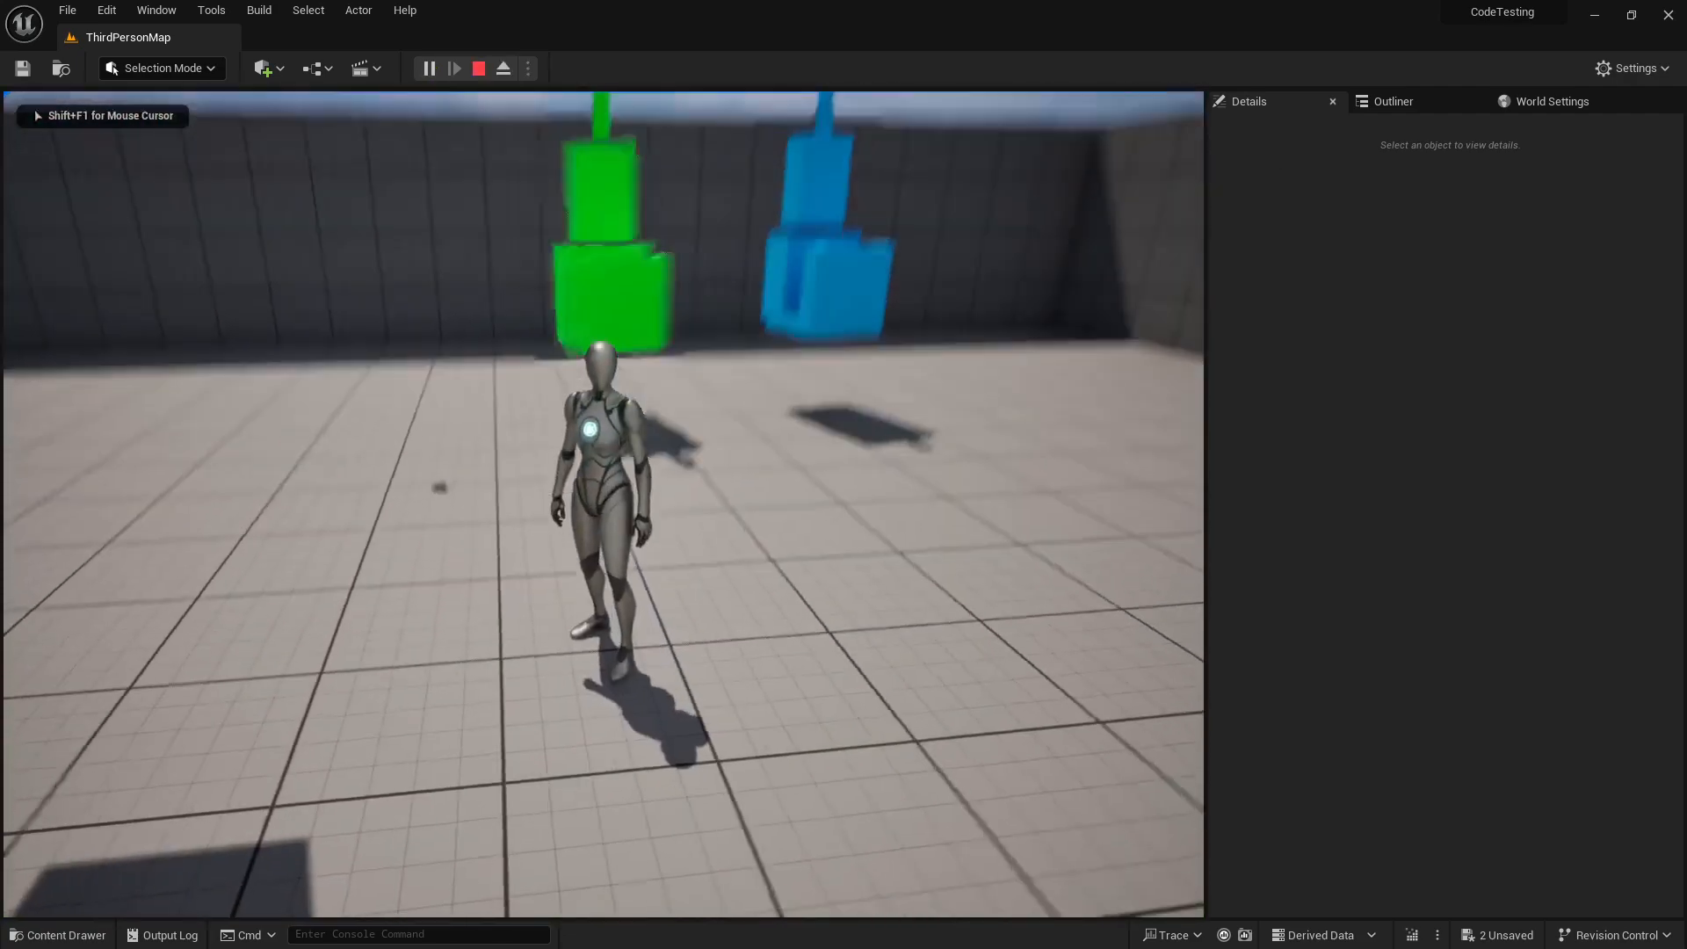
key(s)
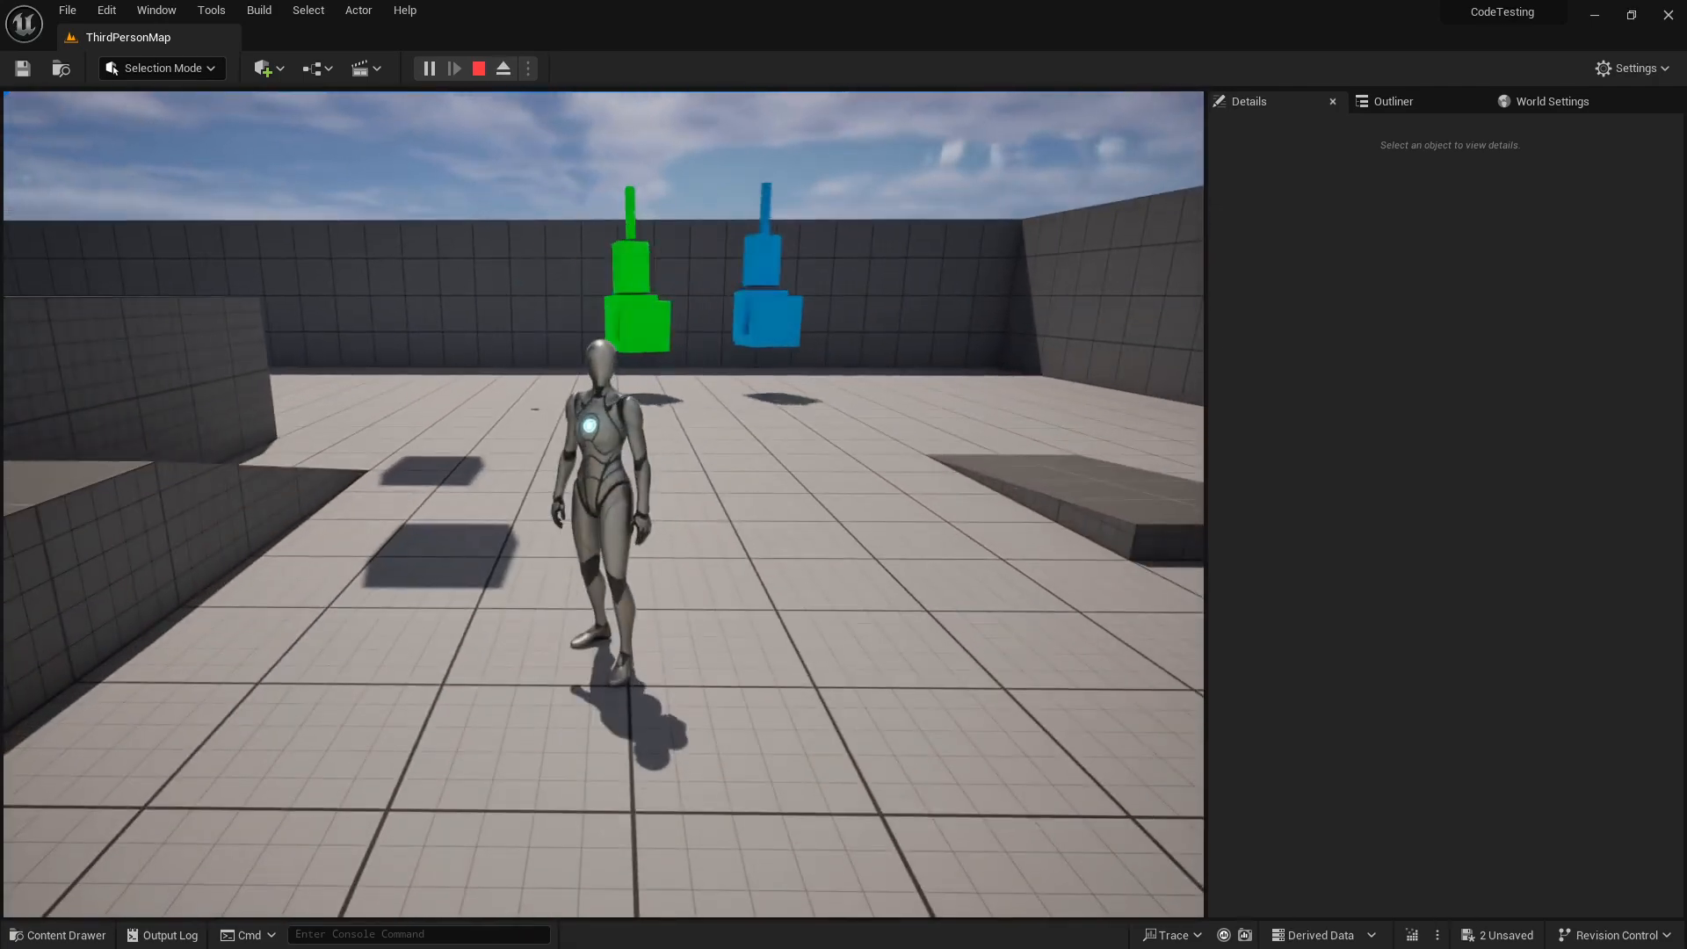
key(w)
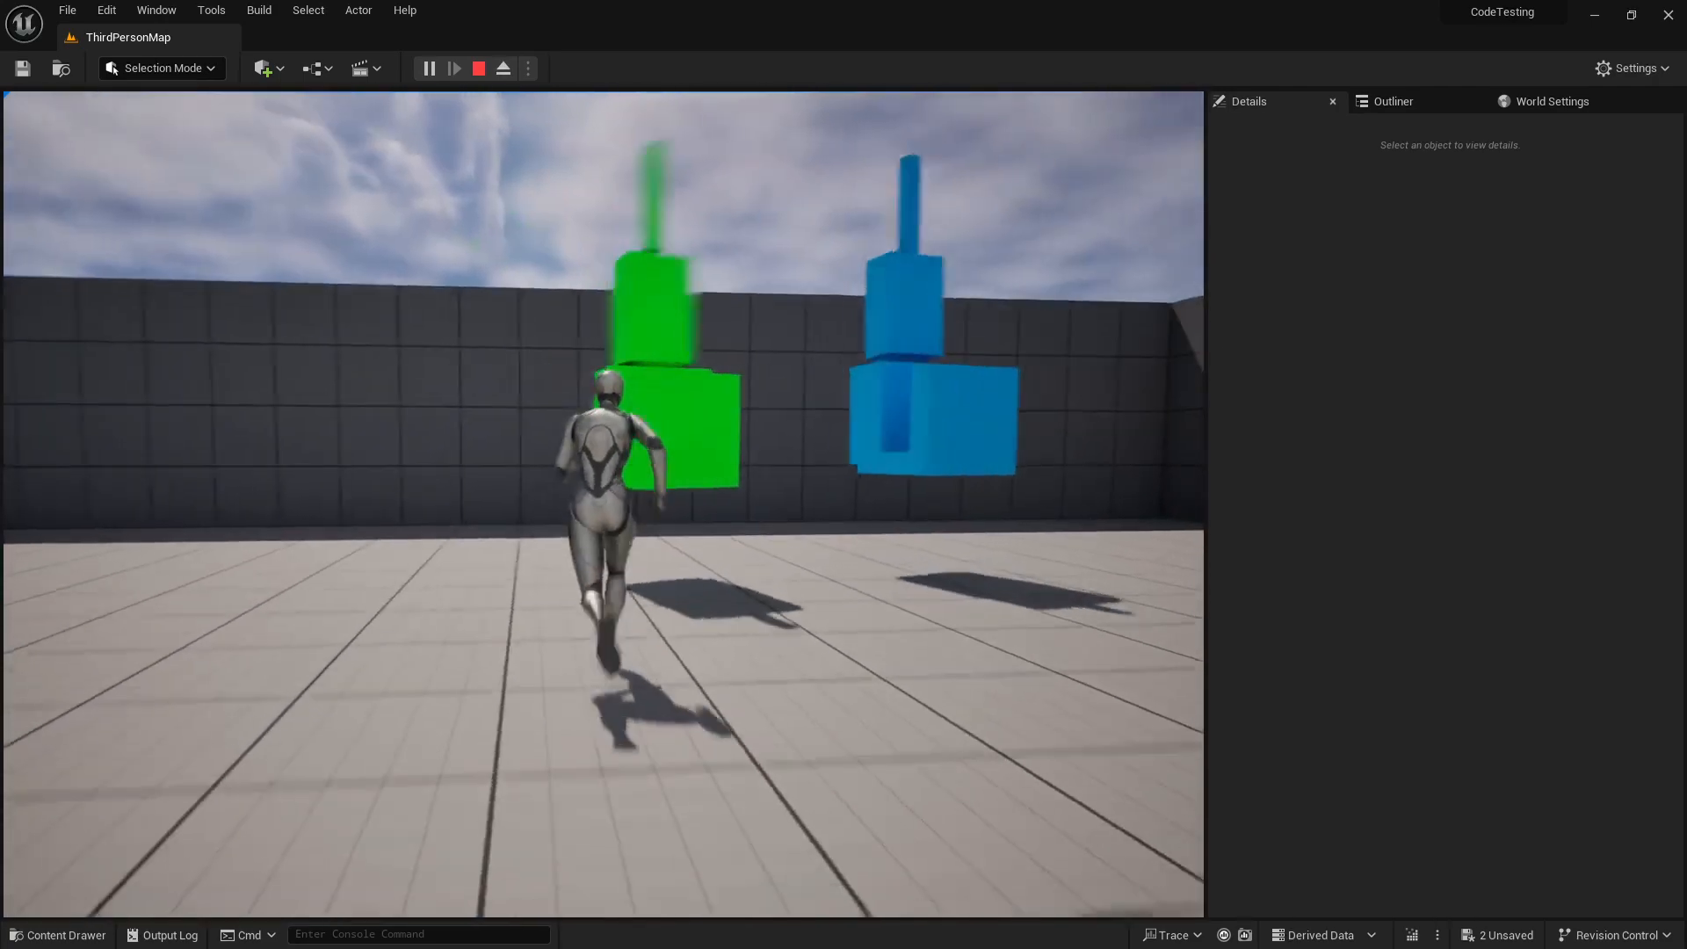
key(s)
key(Escape)
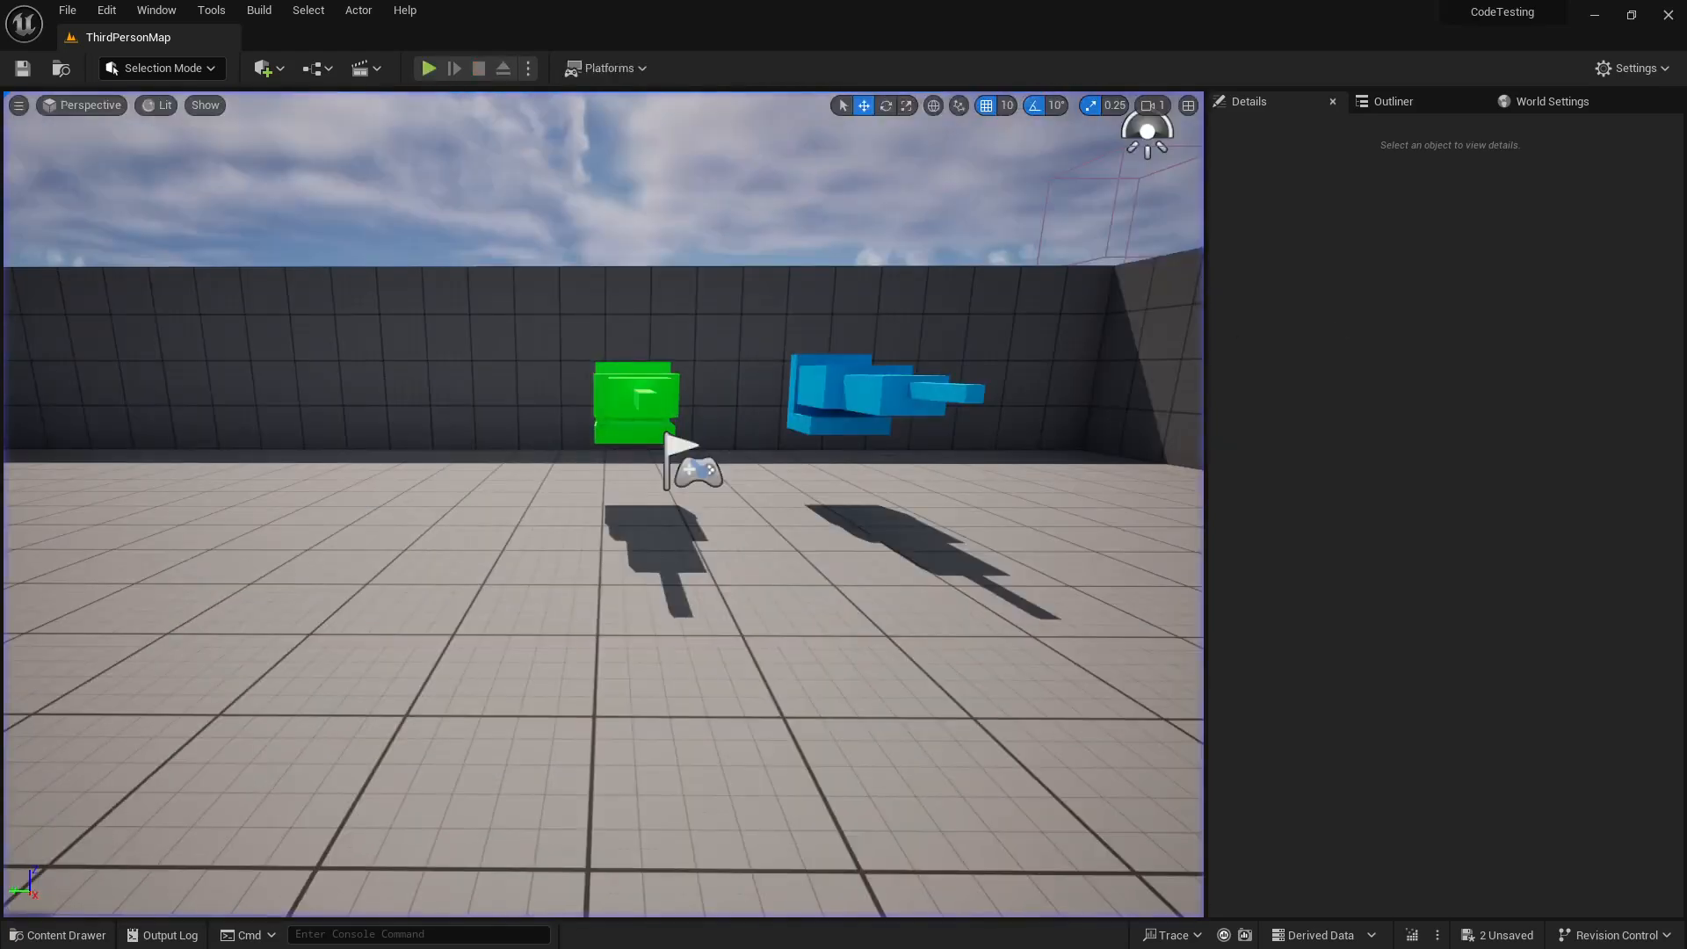
Place the BP_Weapon_SK editor window beside the level viewport, narrow it, and set AnimURO's Interpolation Update Rate to 2
drag(1686, 152, 1208, 93)
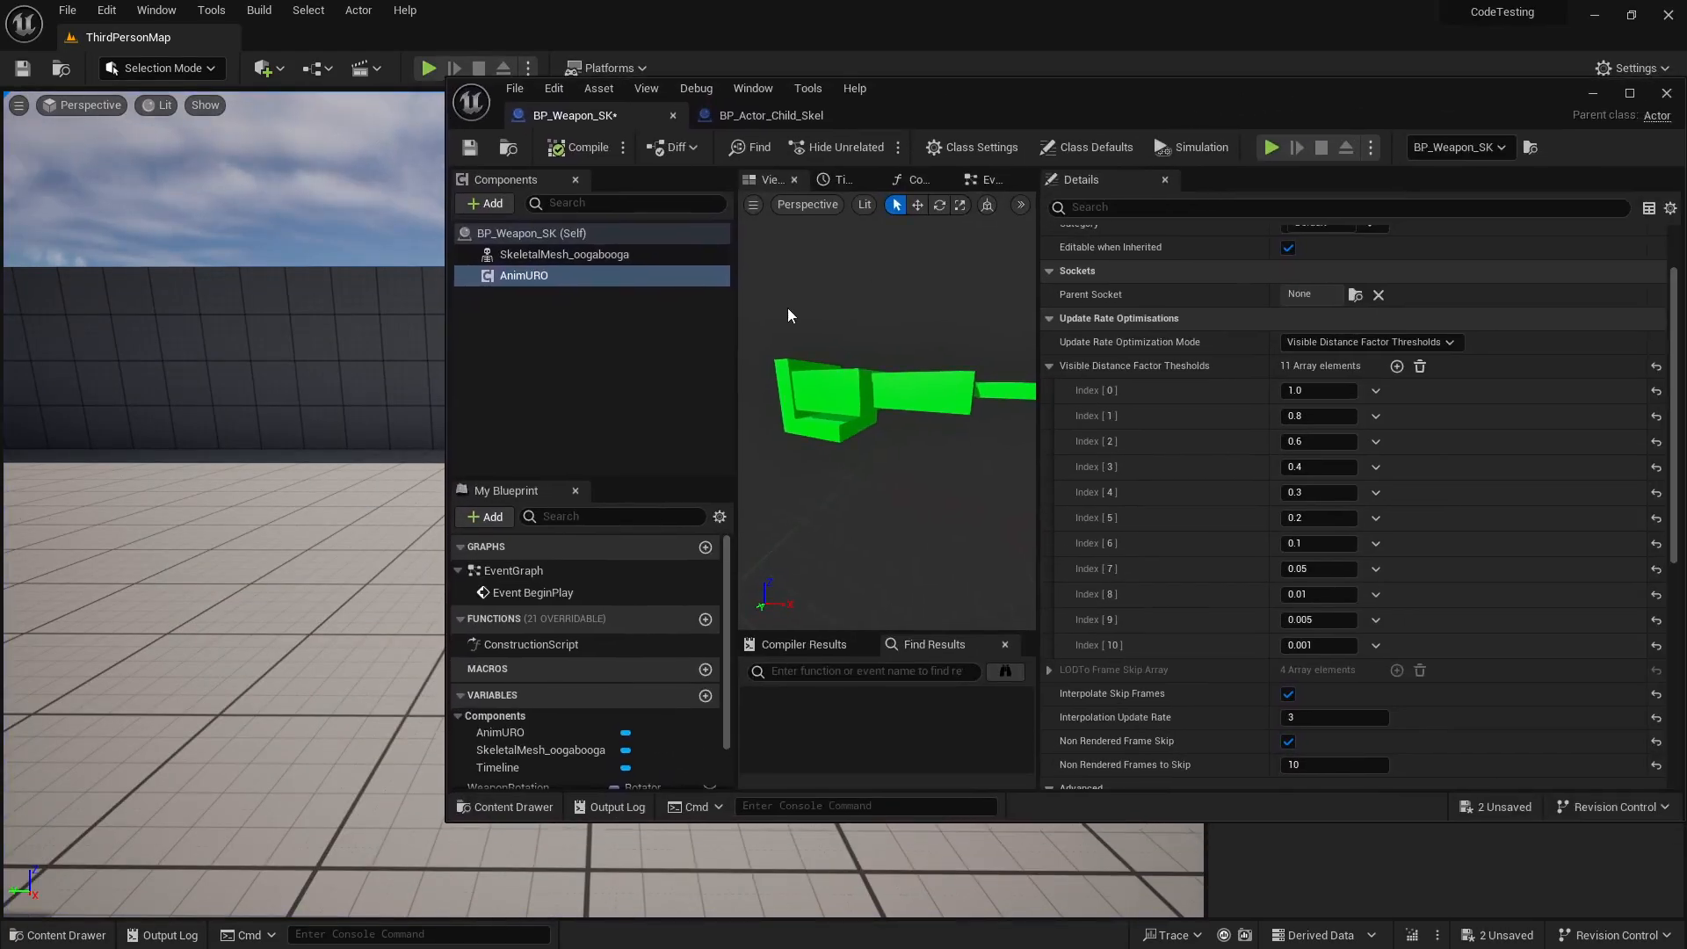
drag(448, 360, 1021, 380)
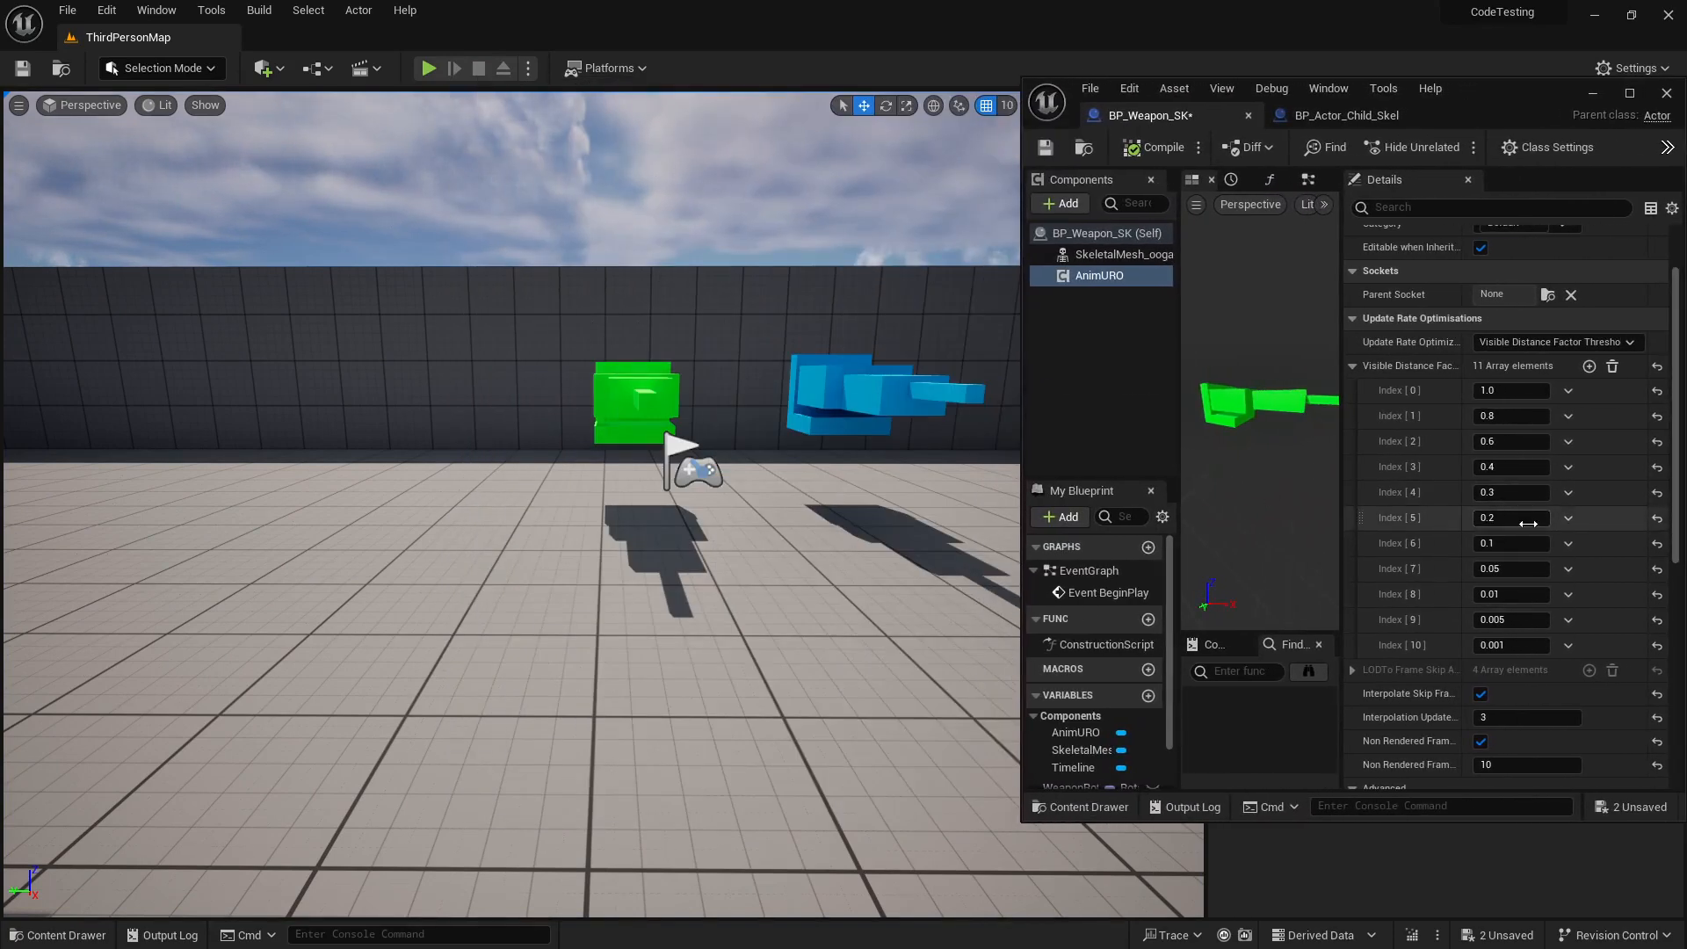
scroll(1525, 571, down, 2)
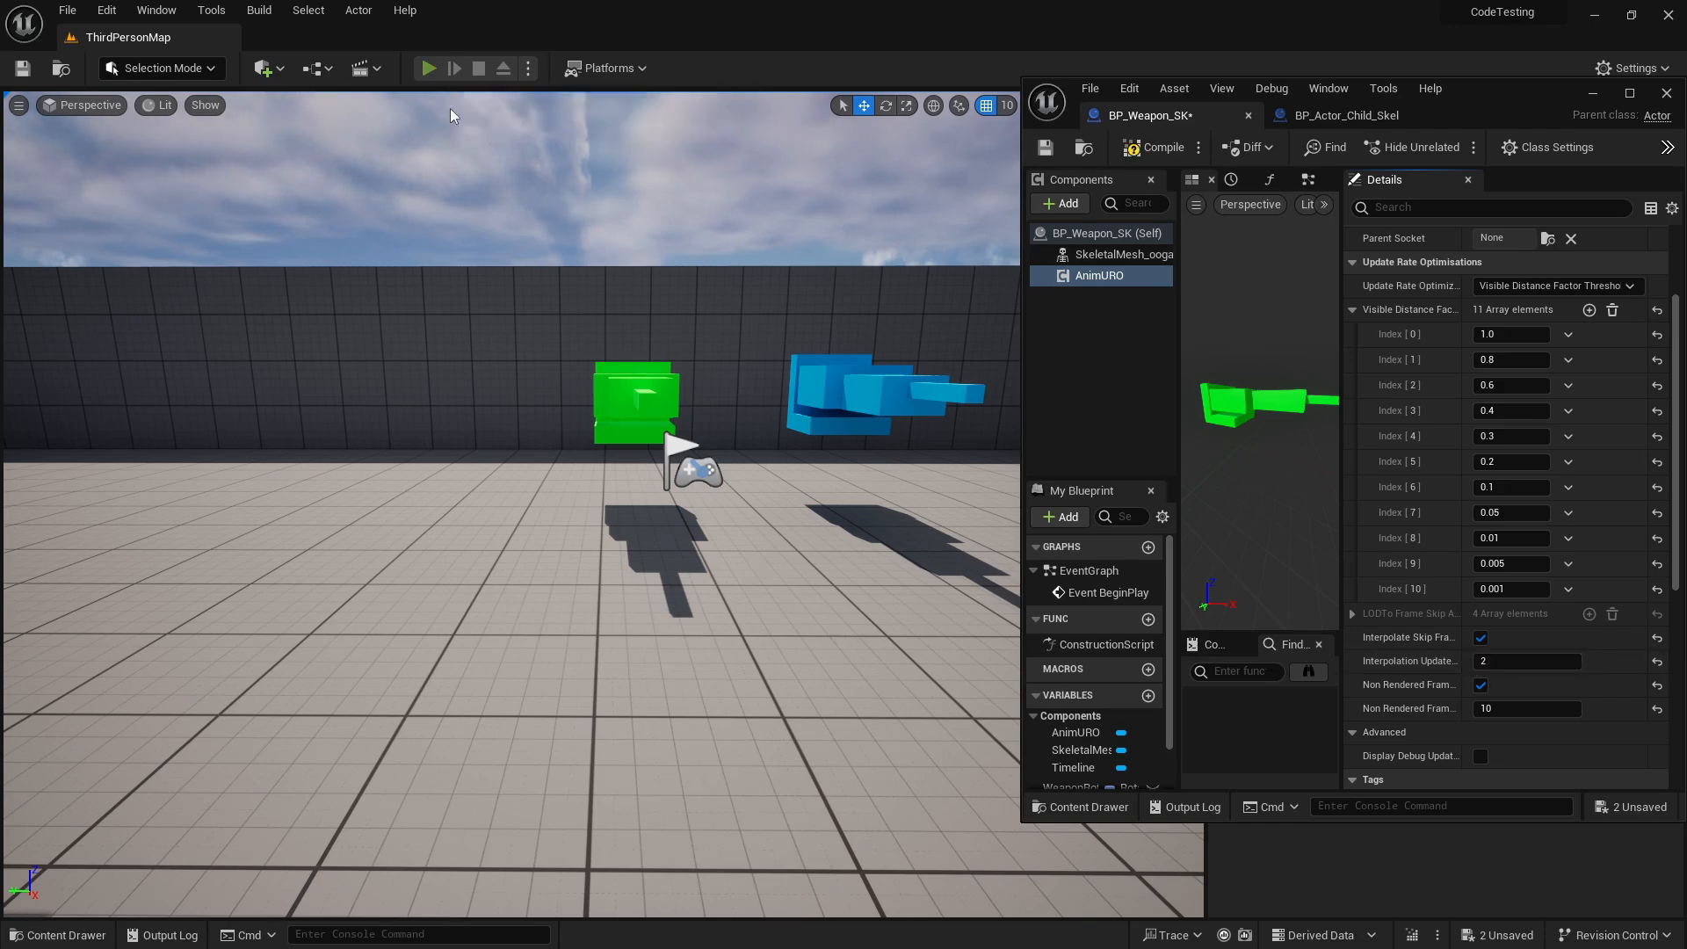
Play the level with the settings alongside, check the weapon animations from far and near, and end the play session
key(alt+p)
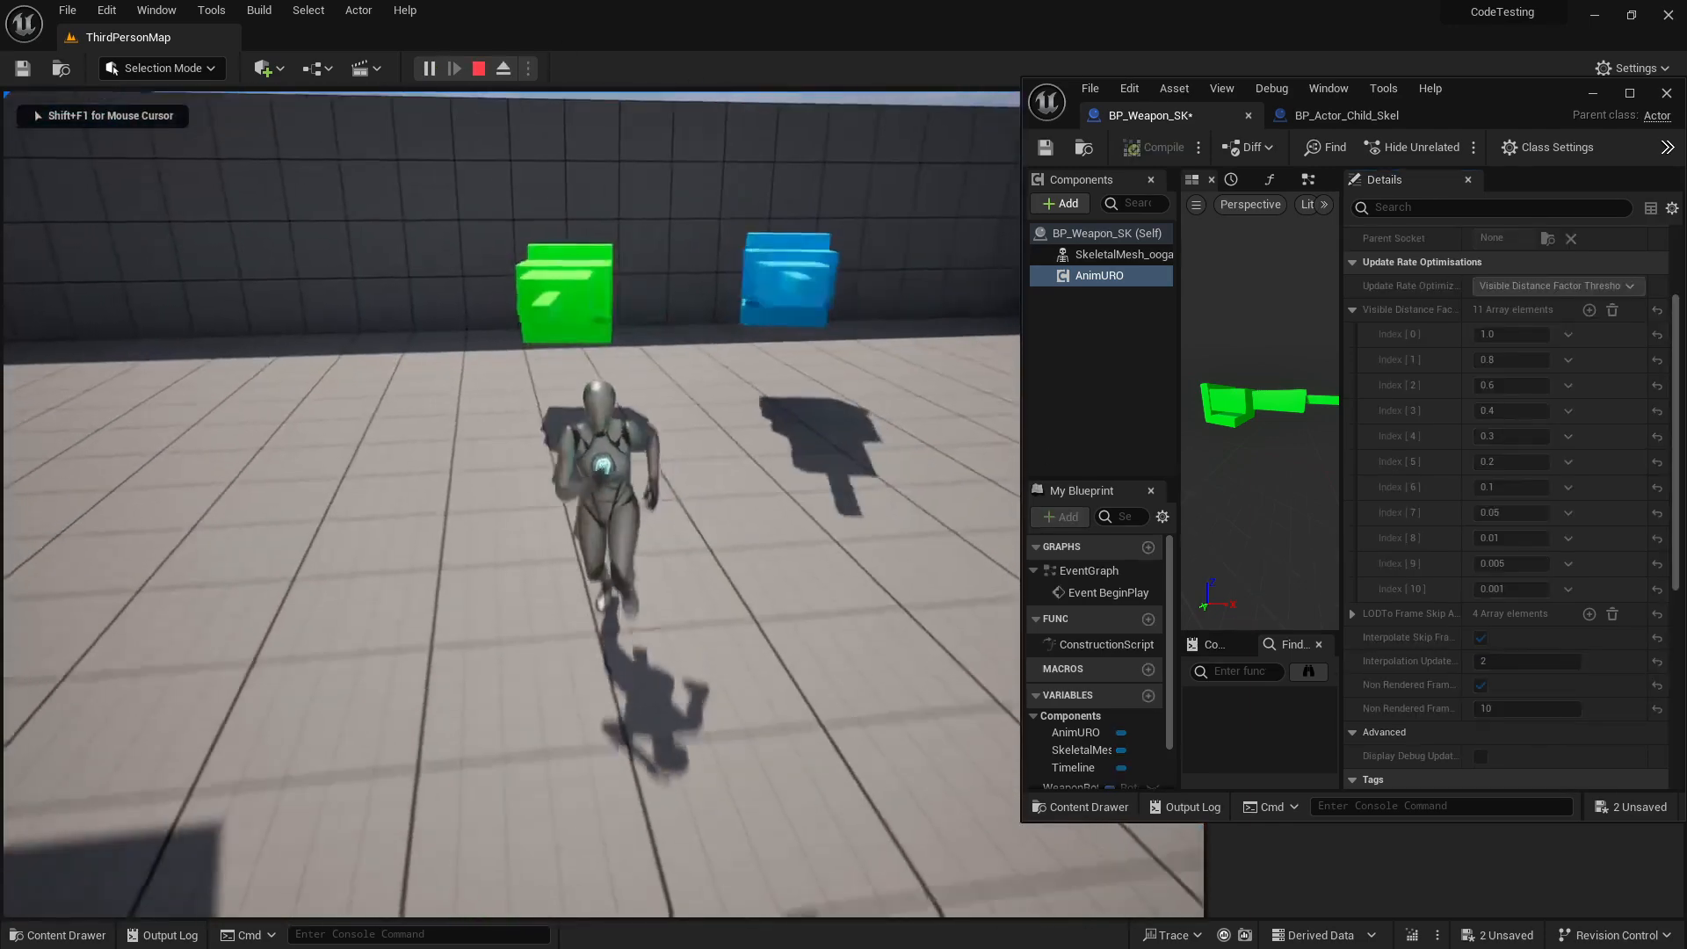
key(s)
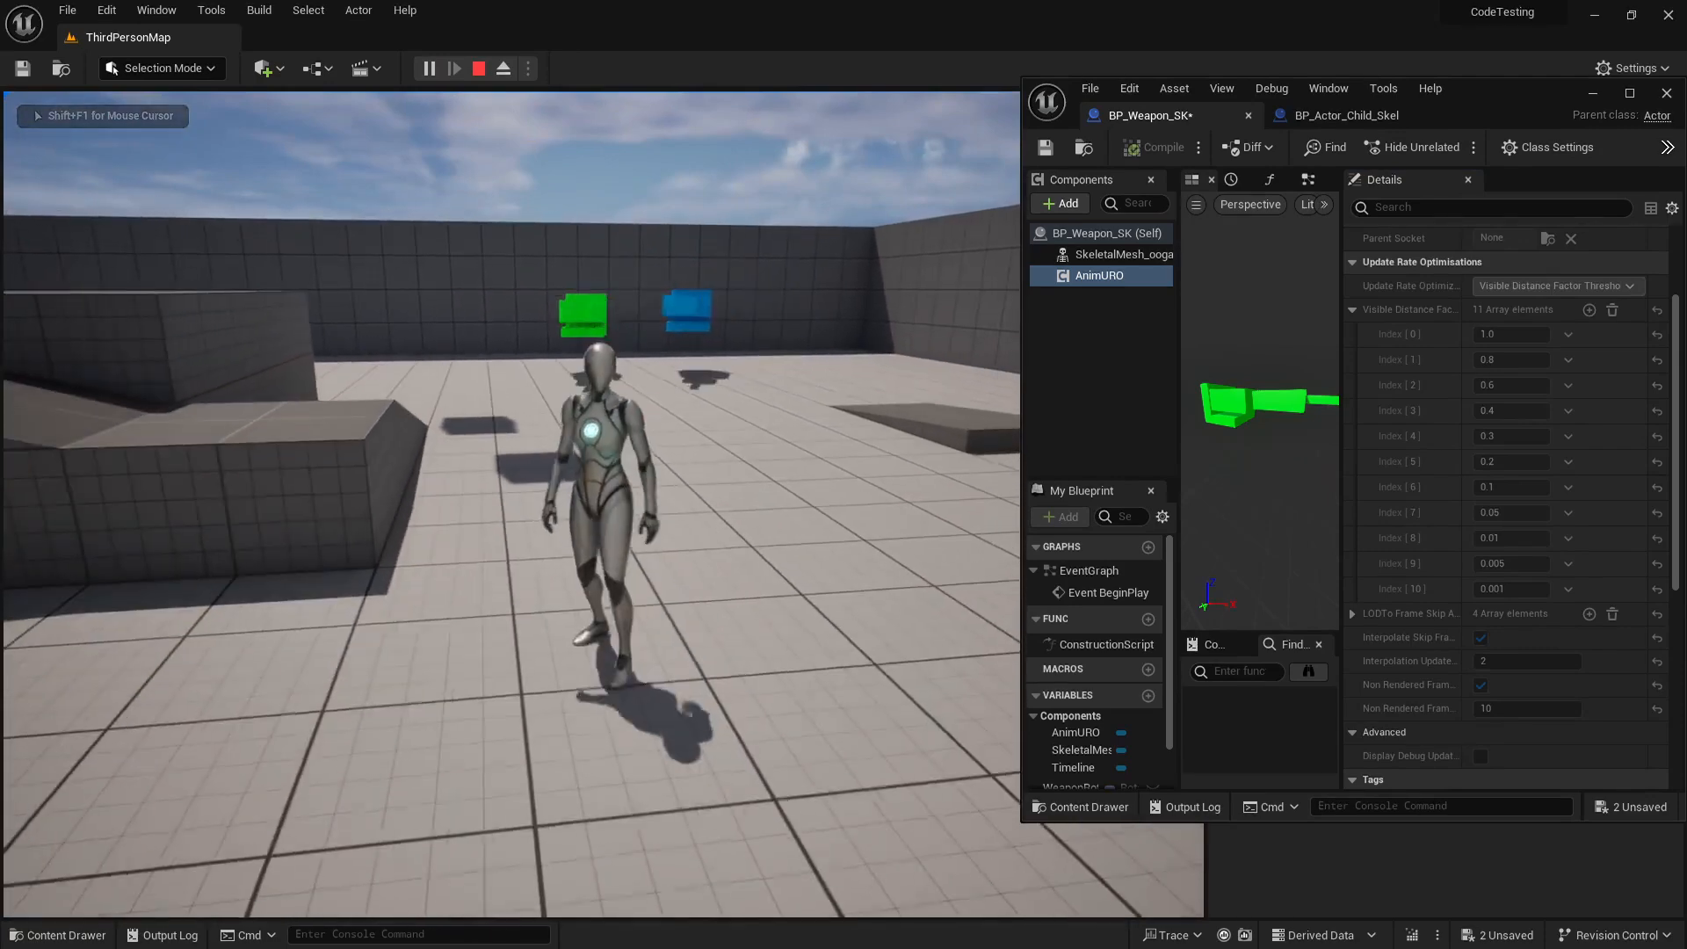
key(w)
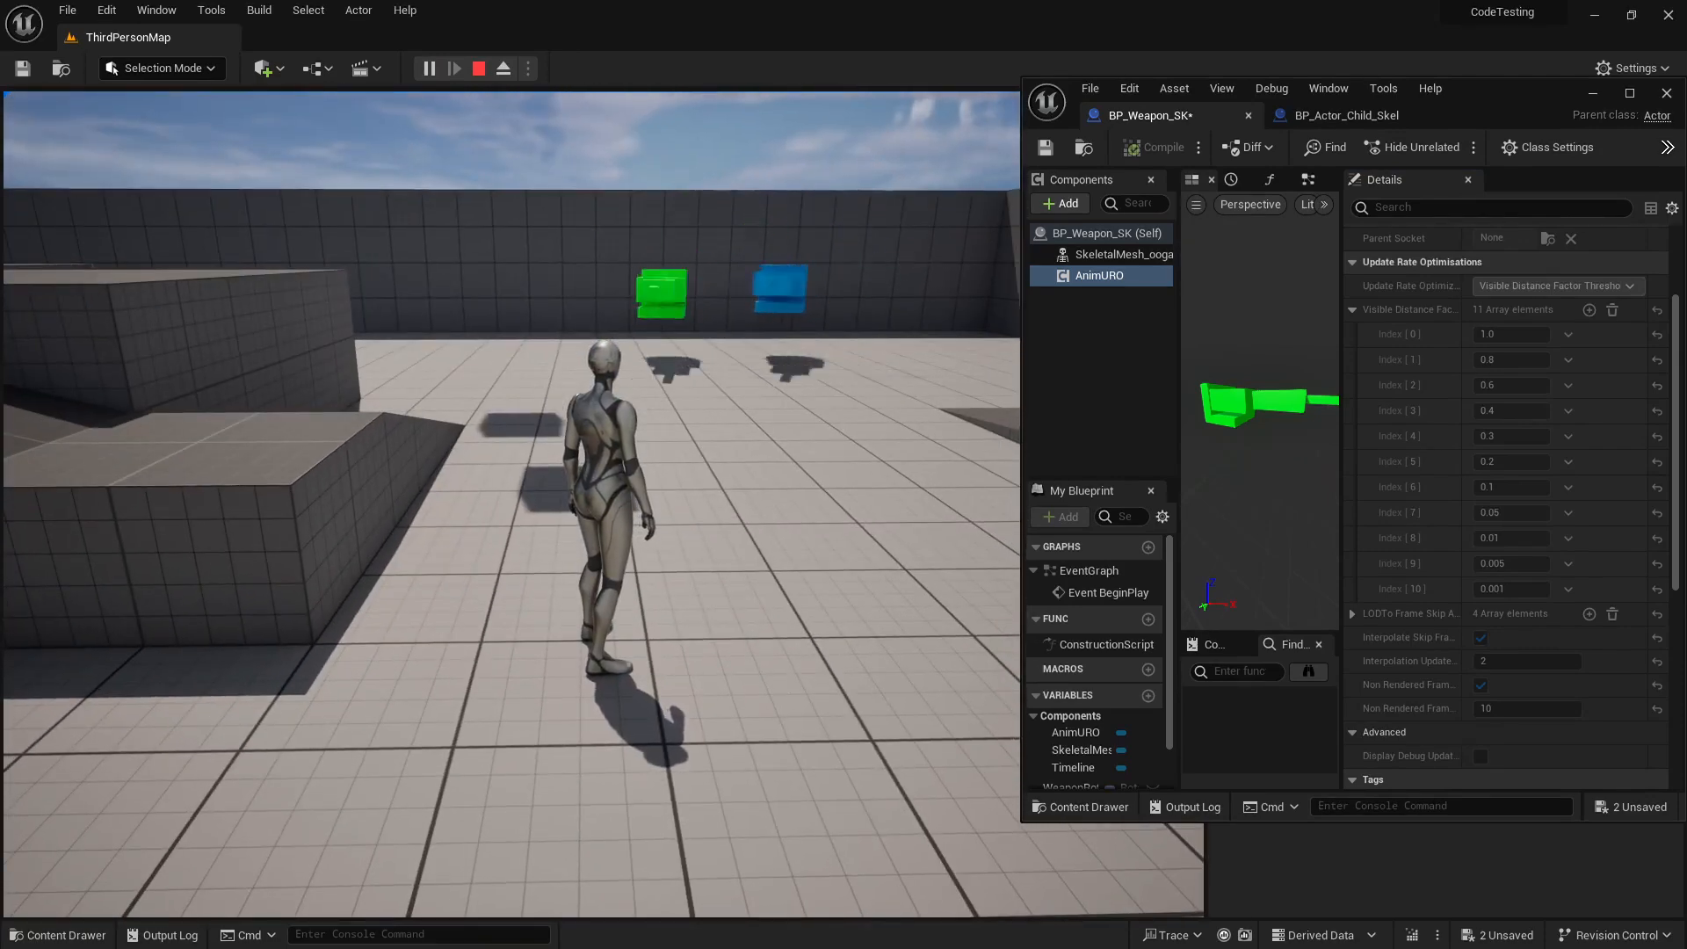
key(w)
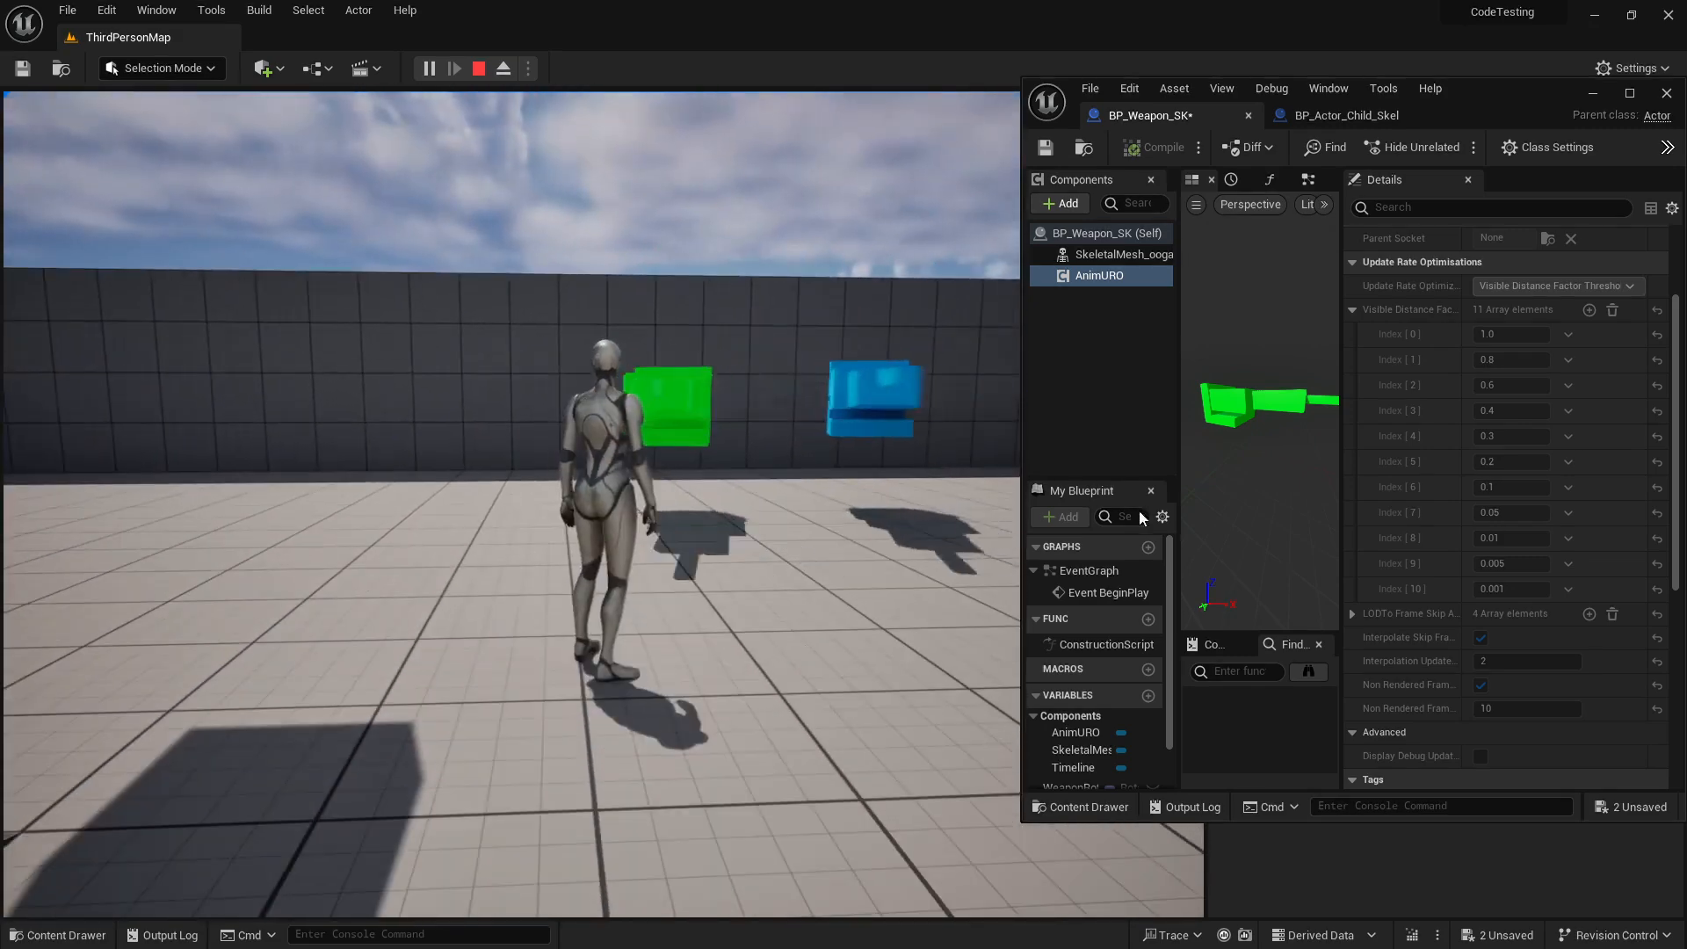
key(Escape)
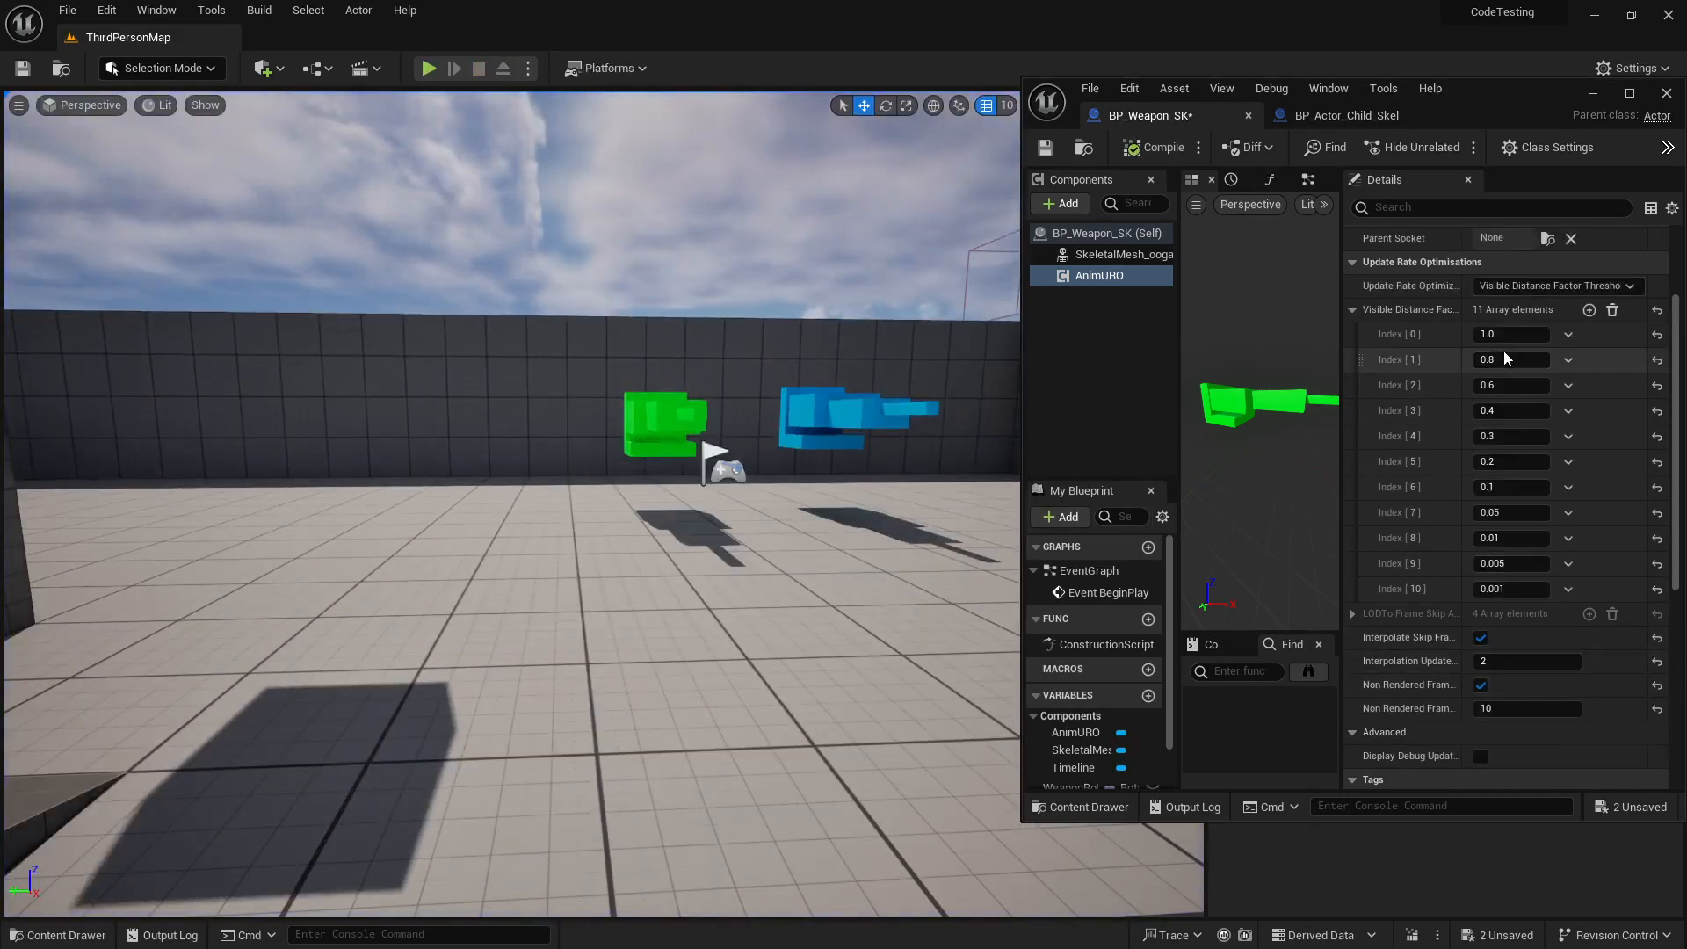
Set the Interpolation Update Rate to 1 and play the level briefly to compare the weapon animations, ending the session
click(1510, 661)
text(1)
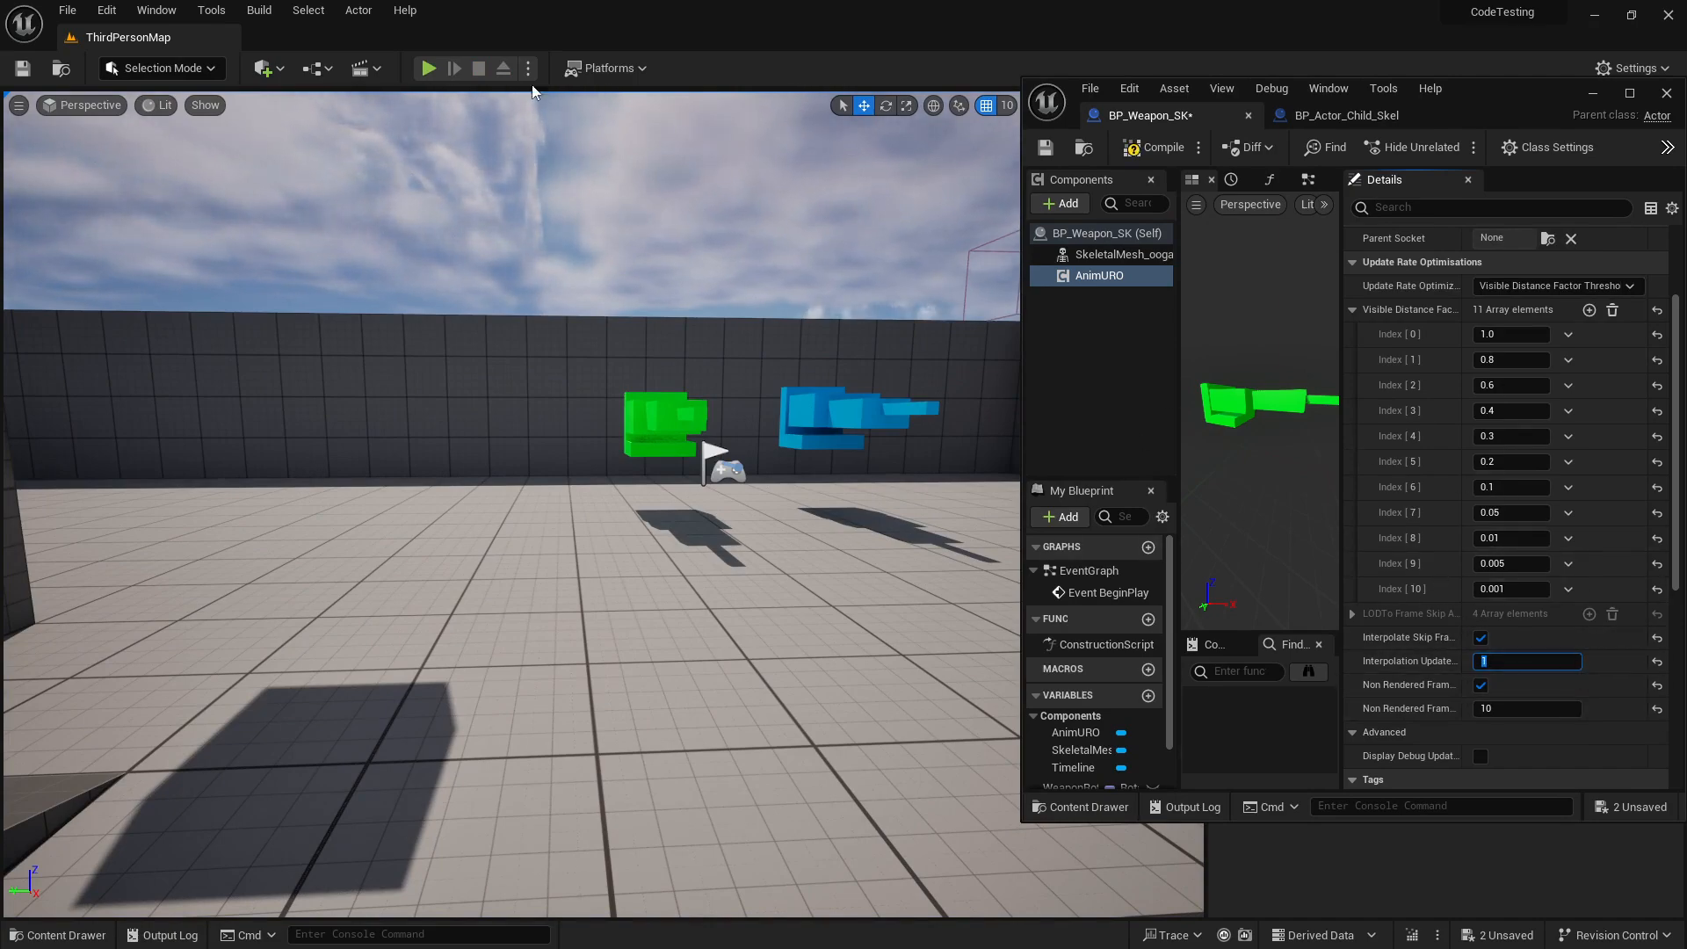
click(429, 68)
key(s)
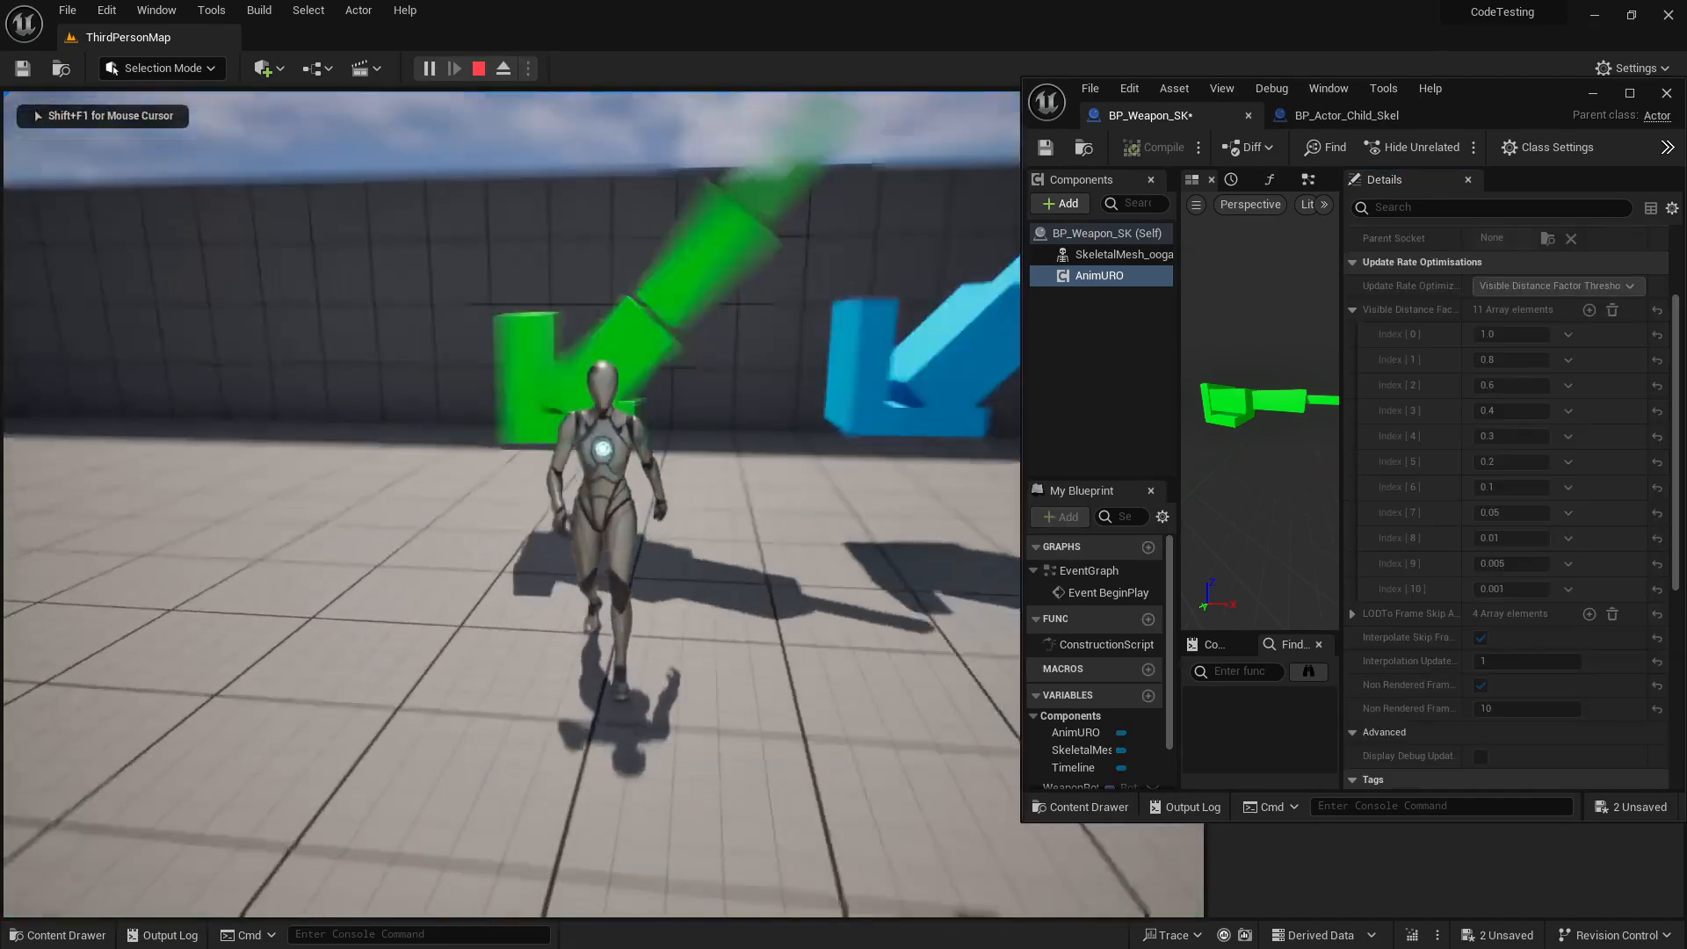
key(Escape)
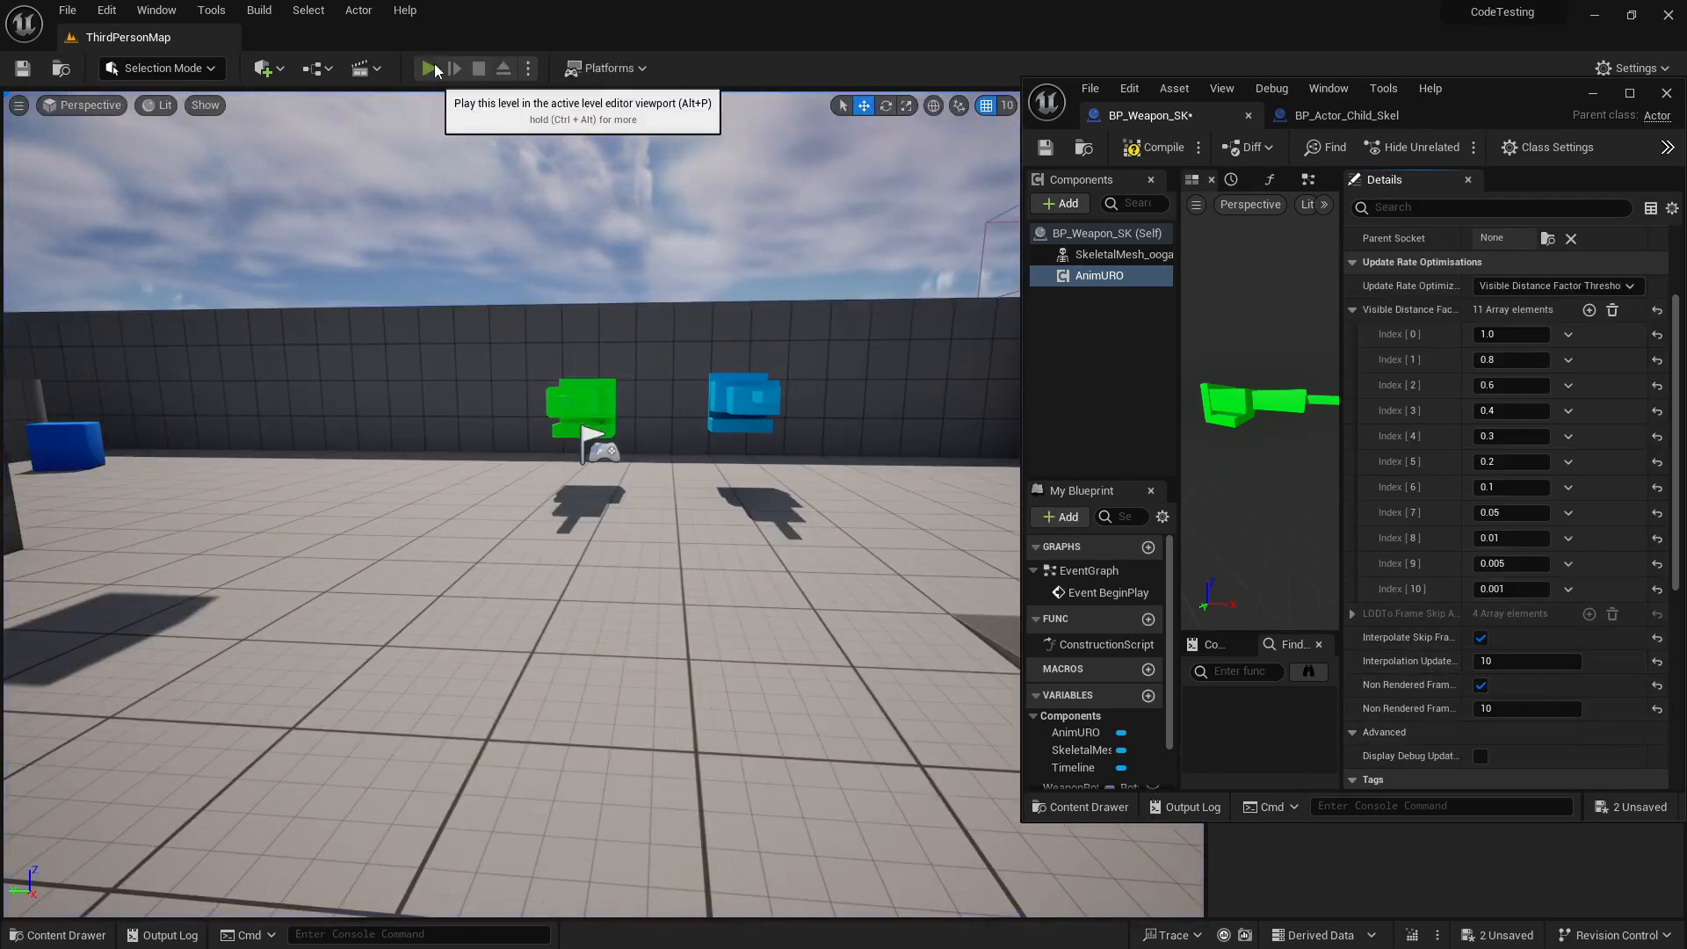
Set the Interpolation Update Rate to 10 and play the level, moving the character far from the weapons and back before ending the session
click(429, 68)
key(s)
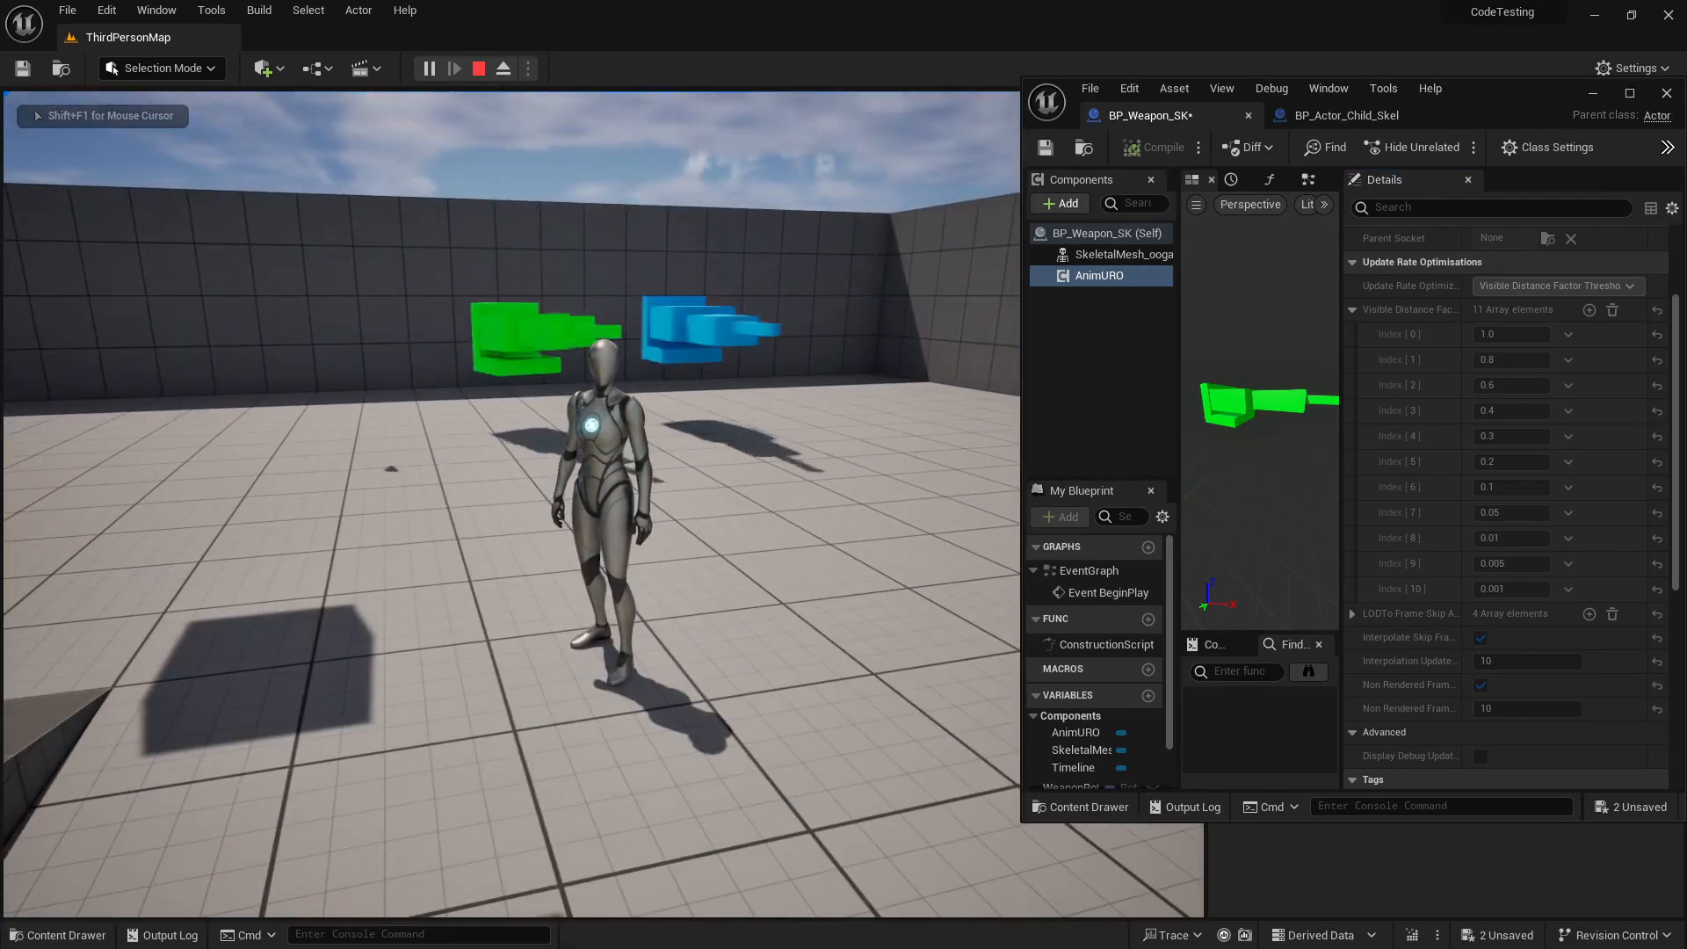
key(s)
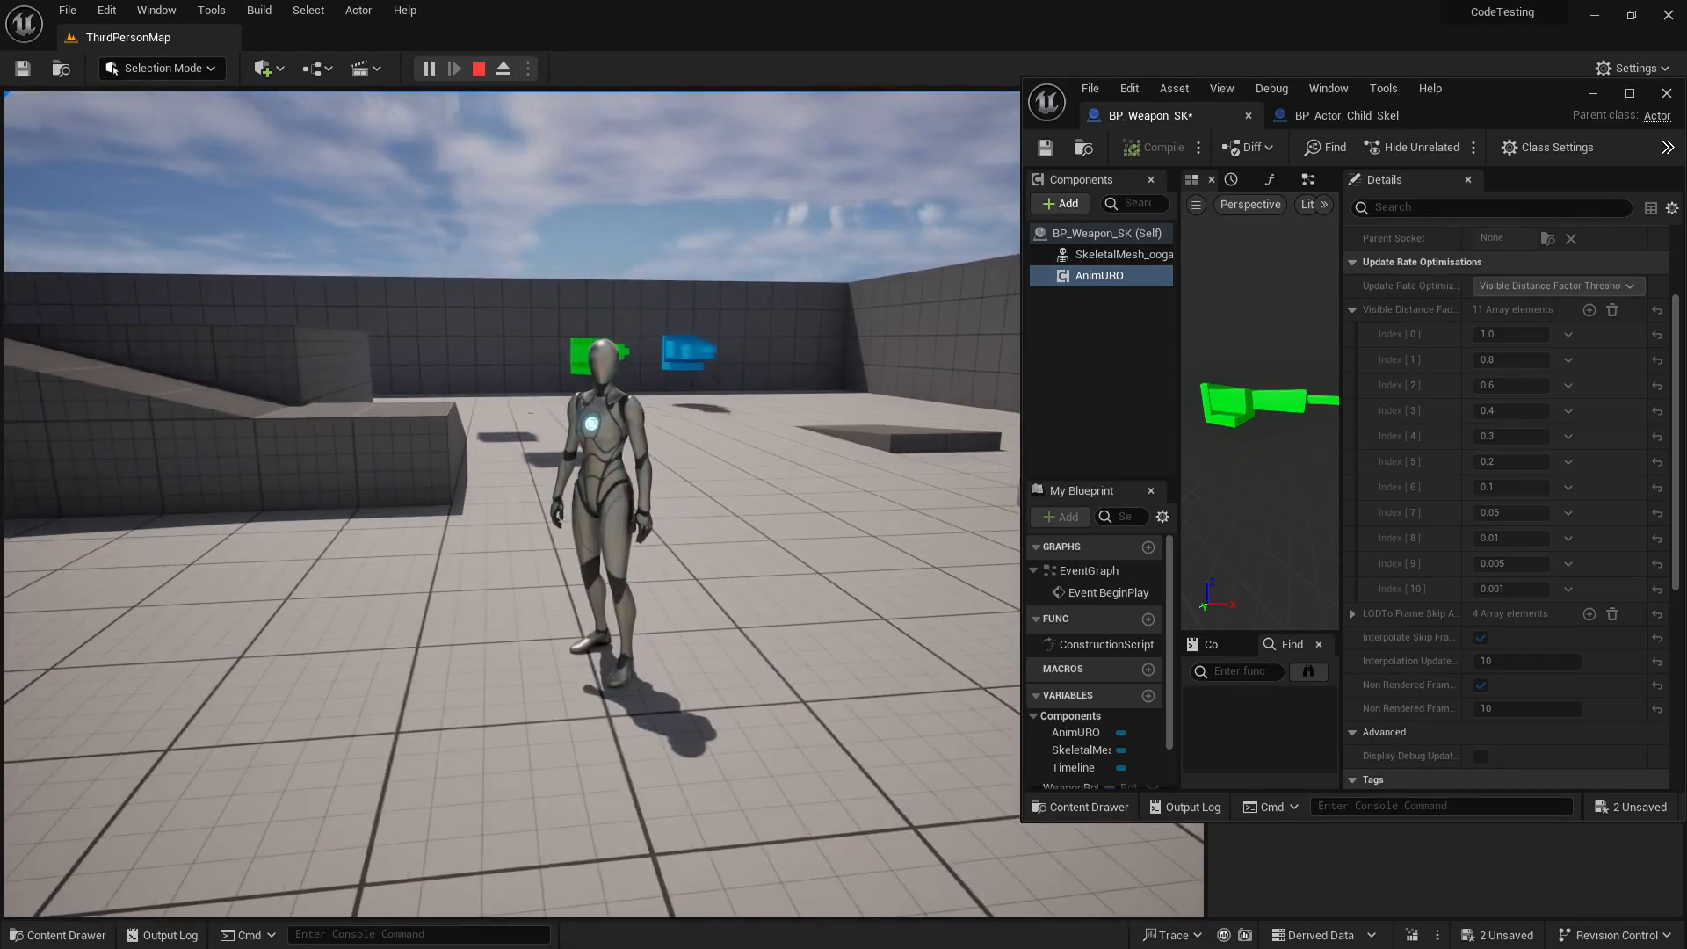
key(s)
key(a)
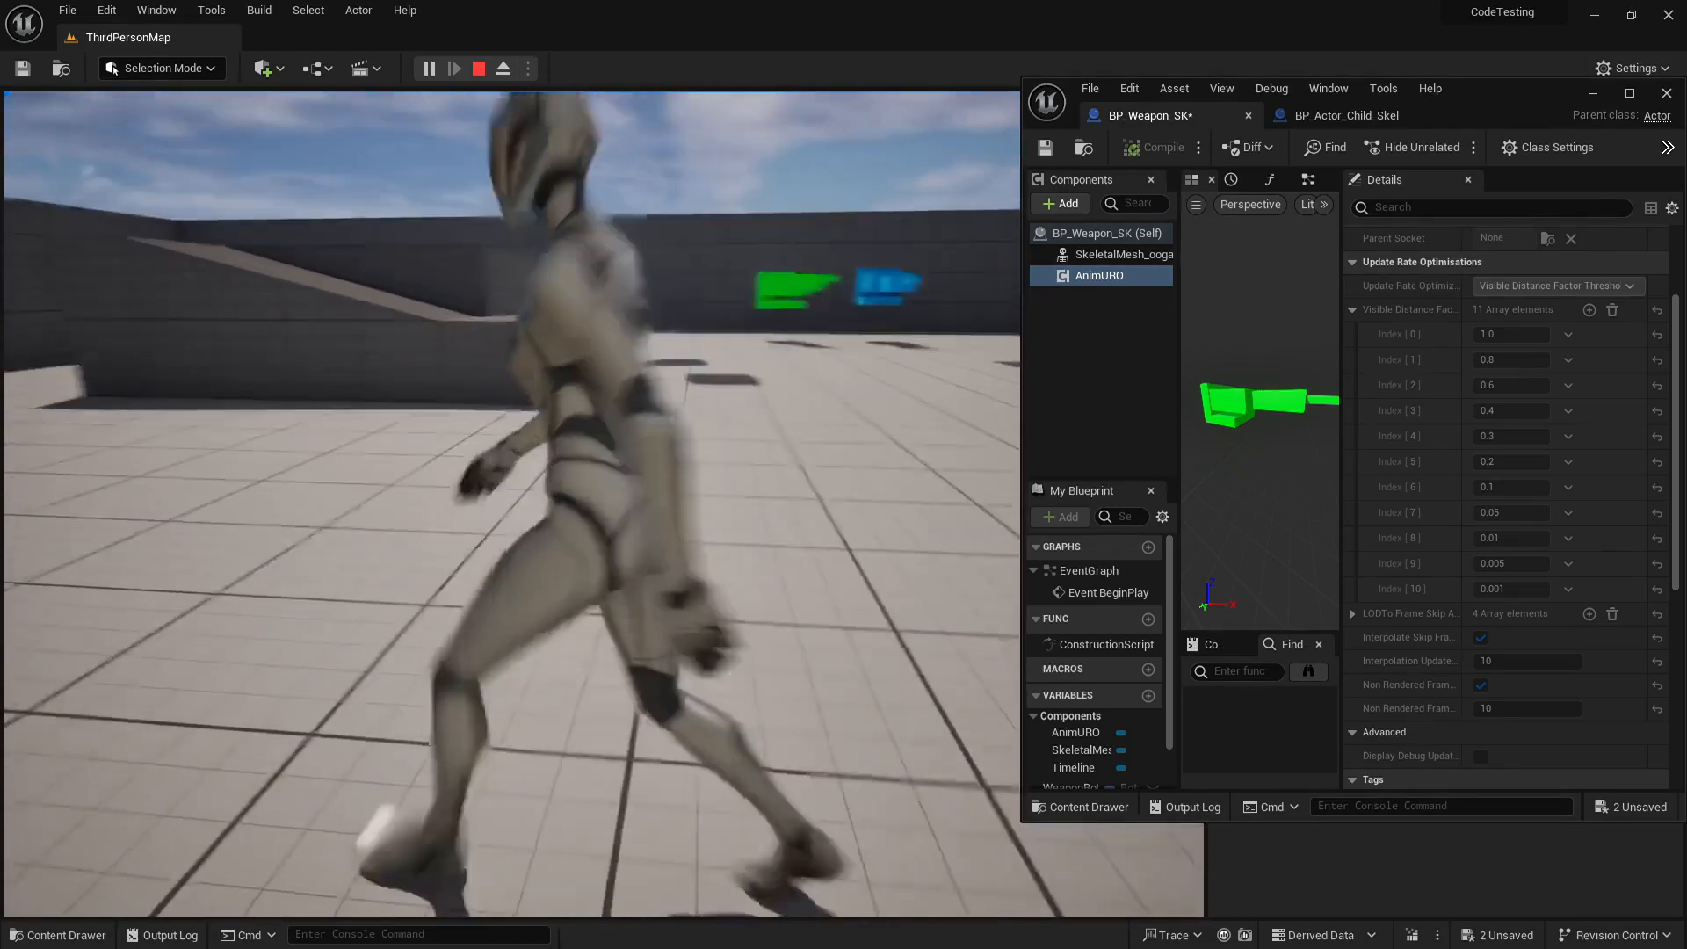
key(w)
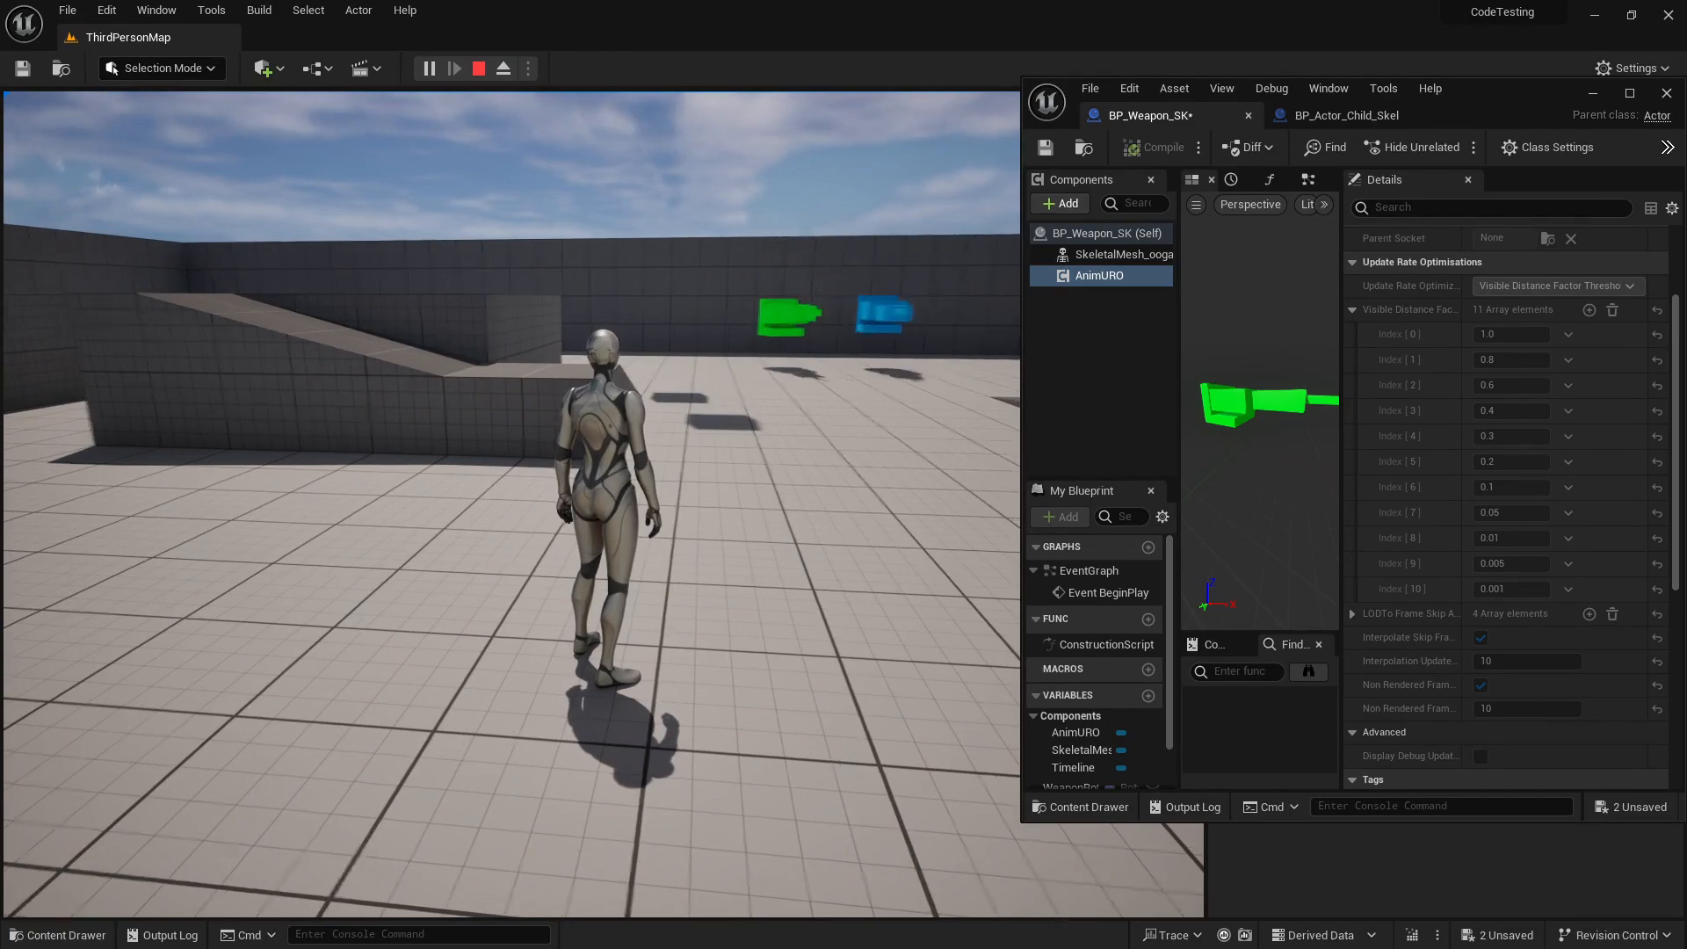
key(w)
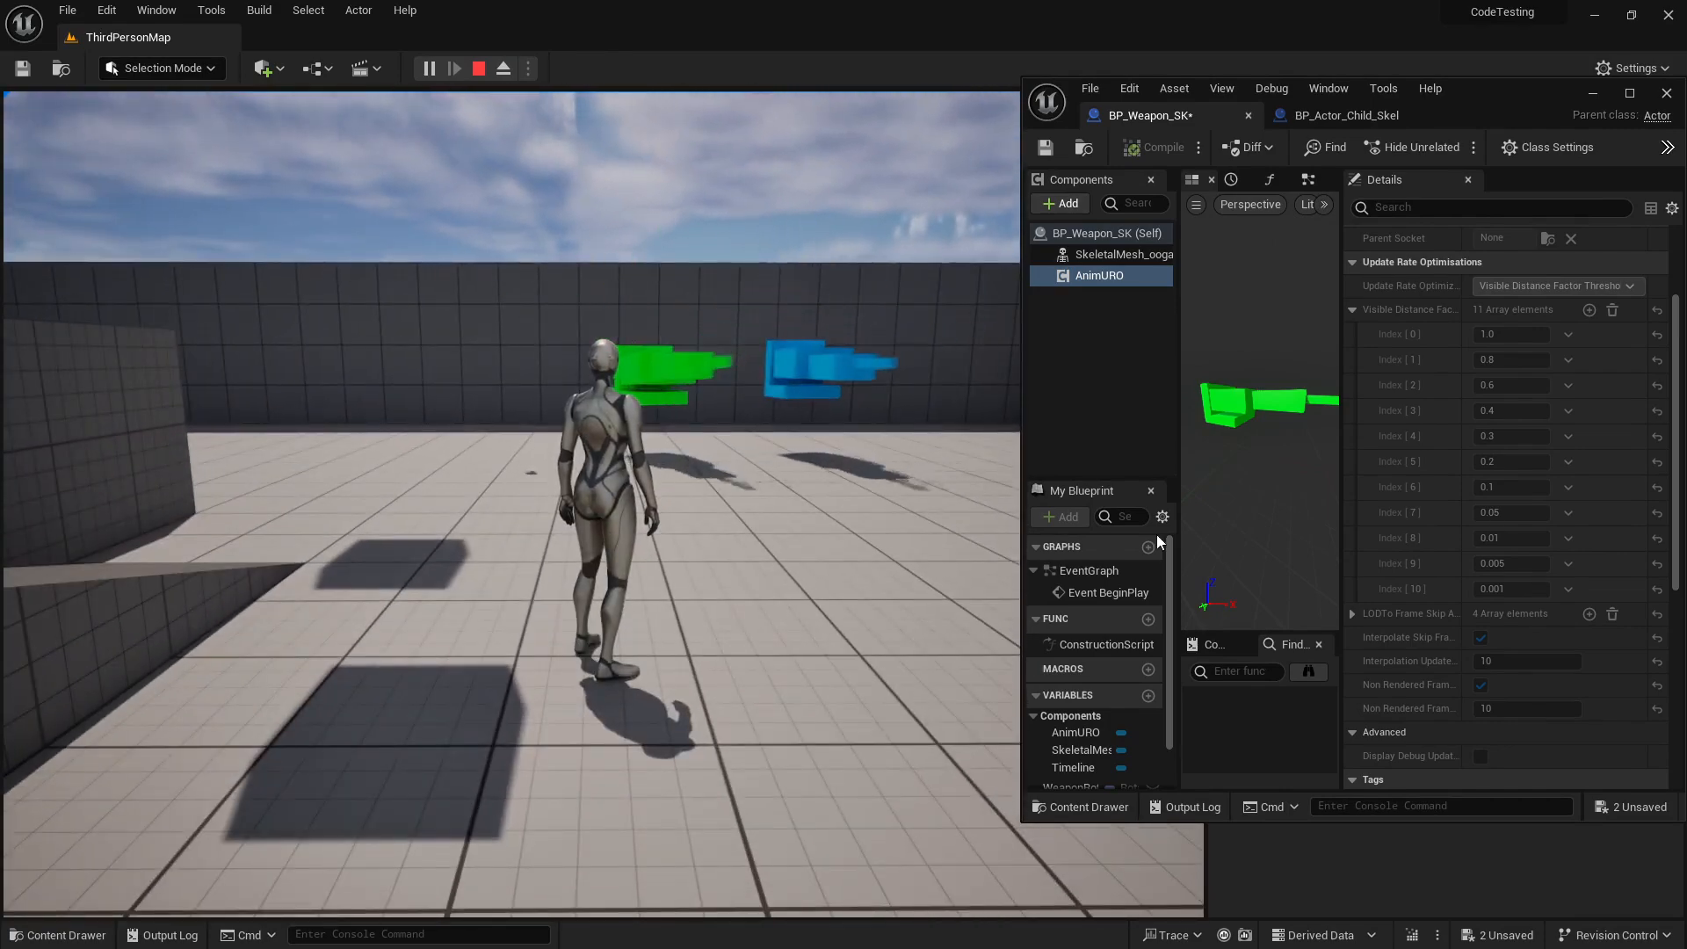
key(Escape)
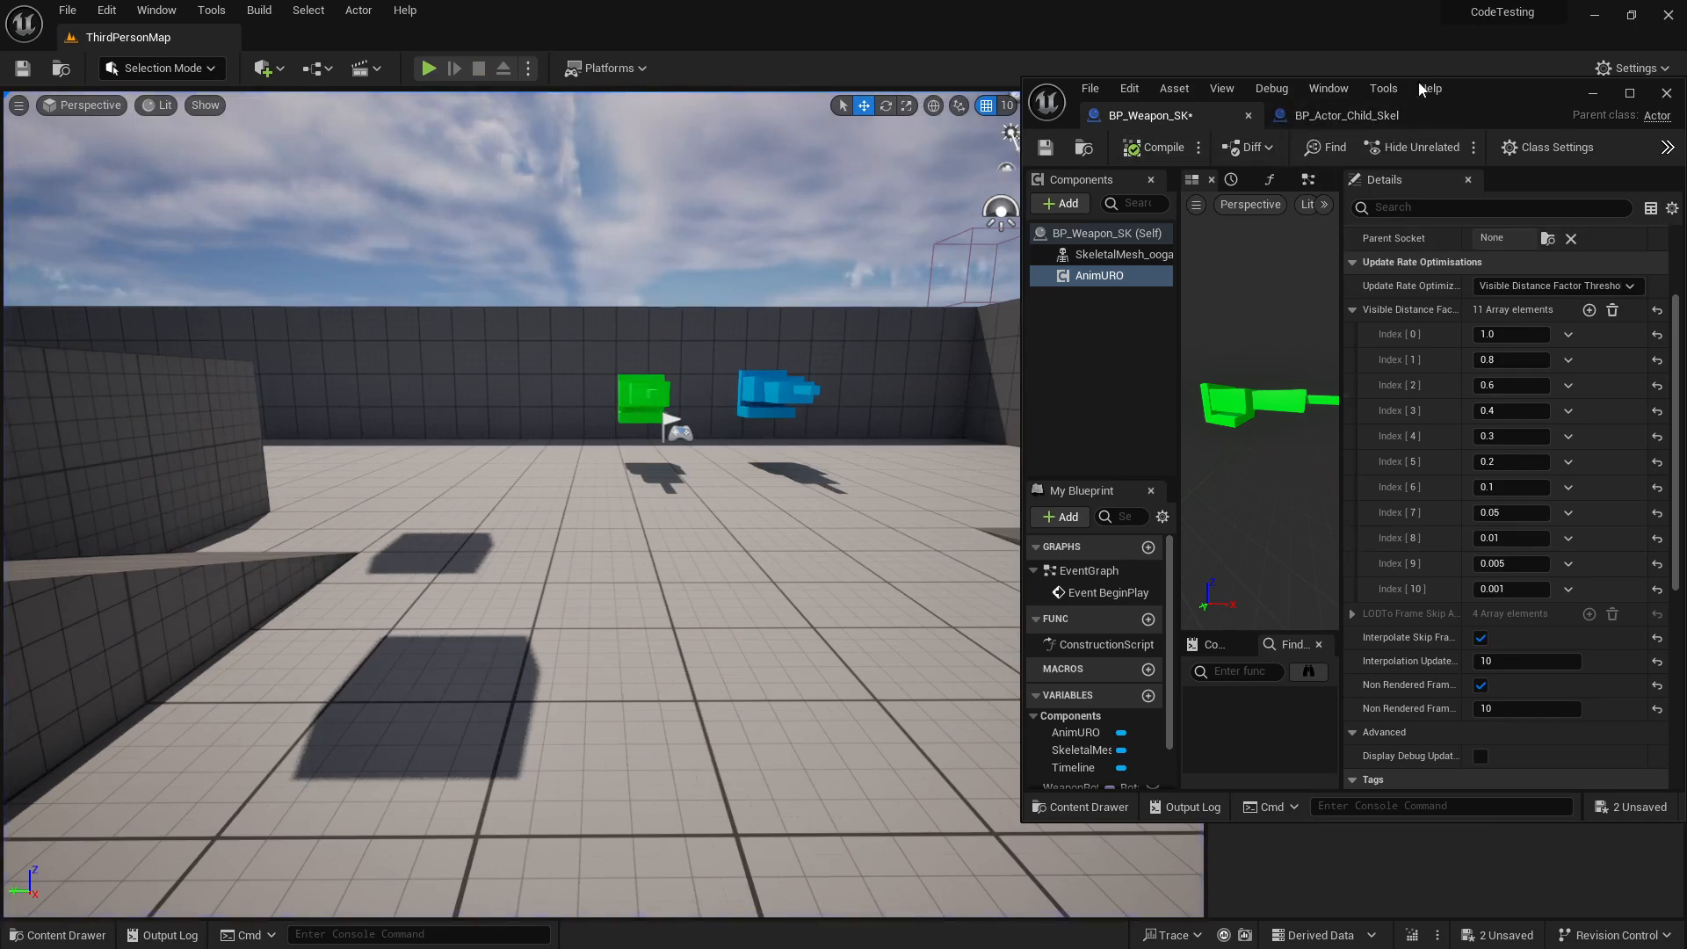
Move the BP_Weapon_SK editor out of the way and place a BP_Actor_Child_Skel mannequin in the level at about X 1670, Y 1180
drag(1490, 95, 0, 93)
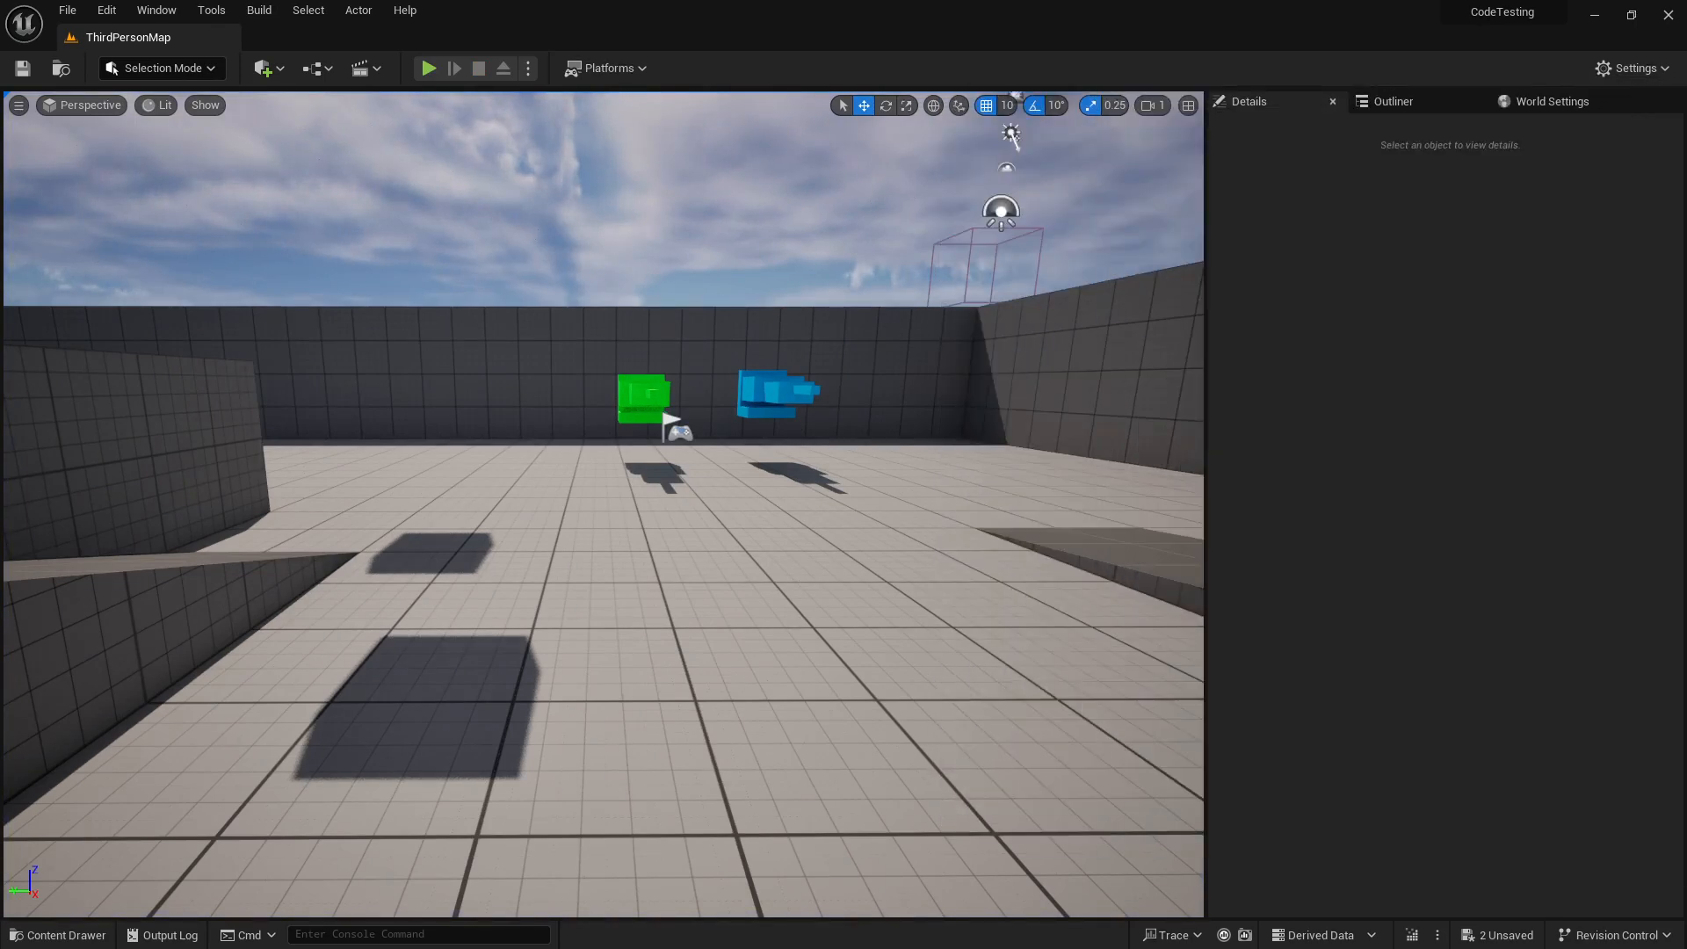
drag(0, 650, 722, 686)
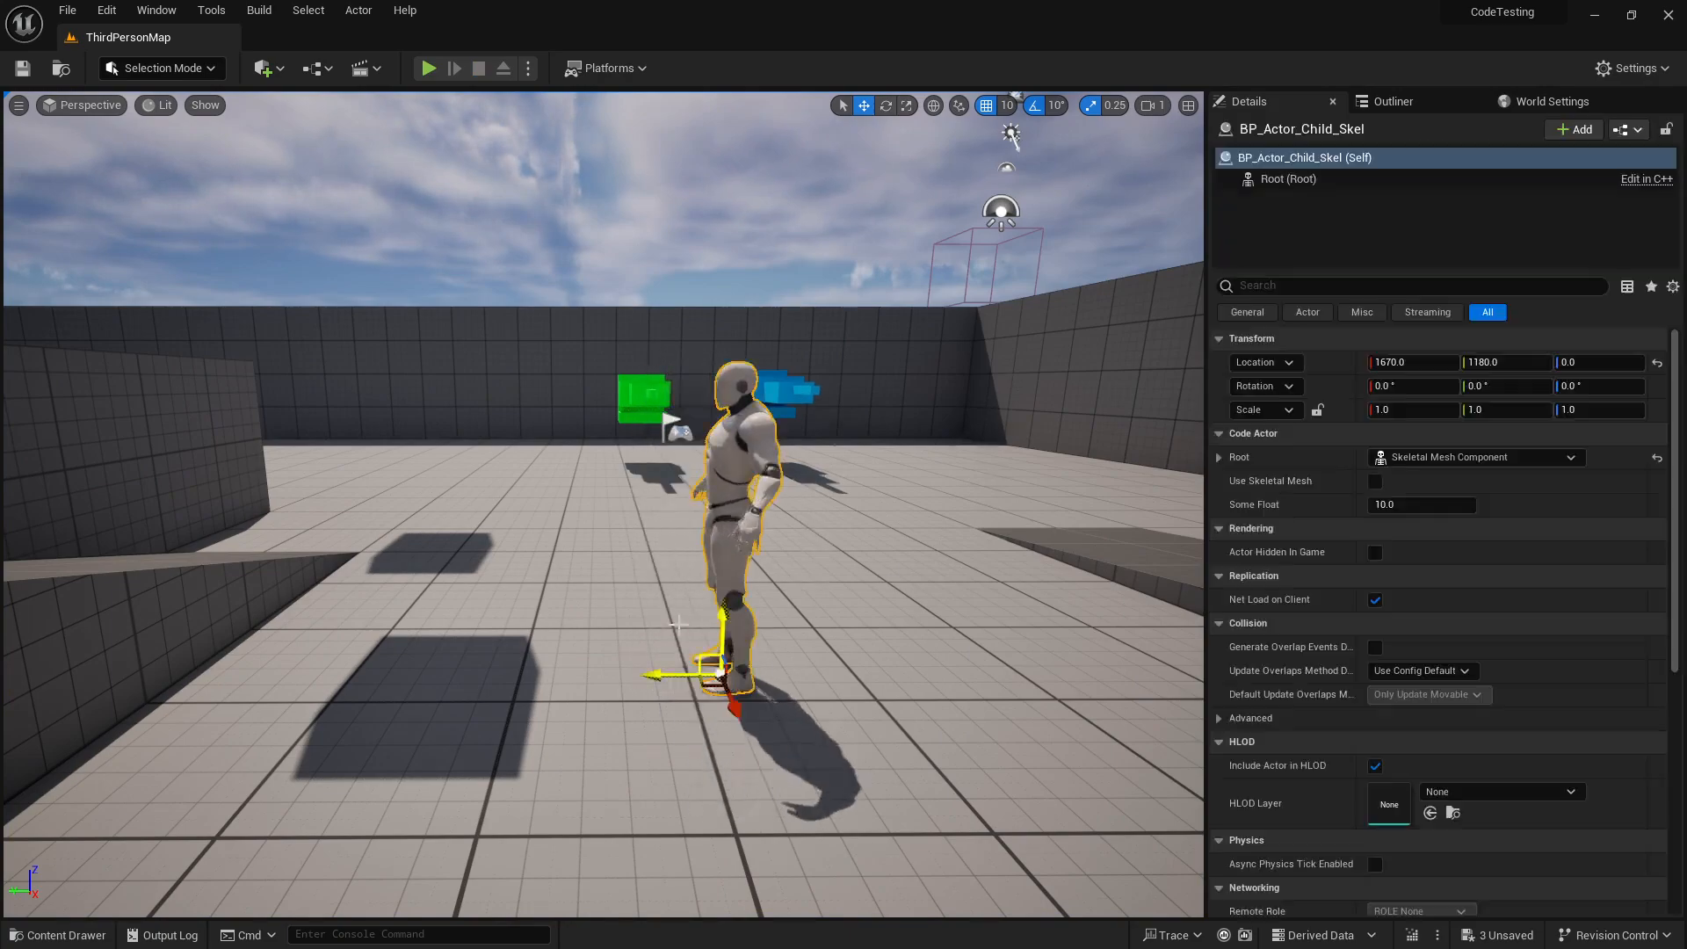
right_drag(723, 685, 1133, 703)
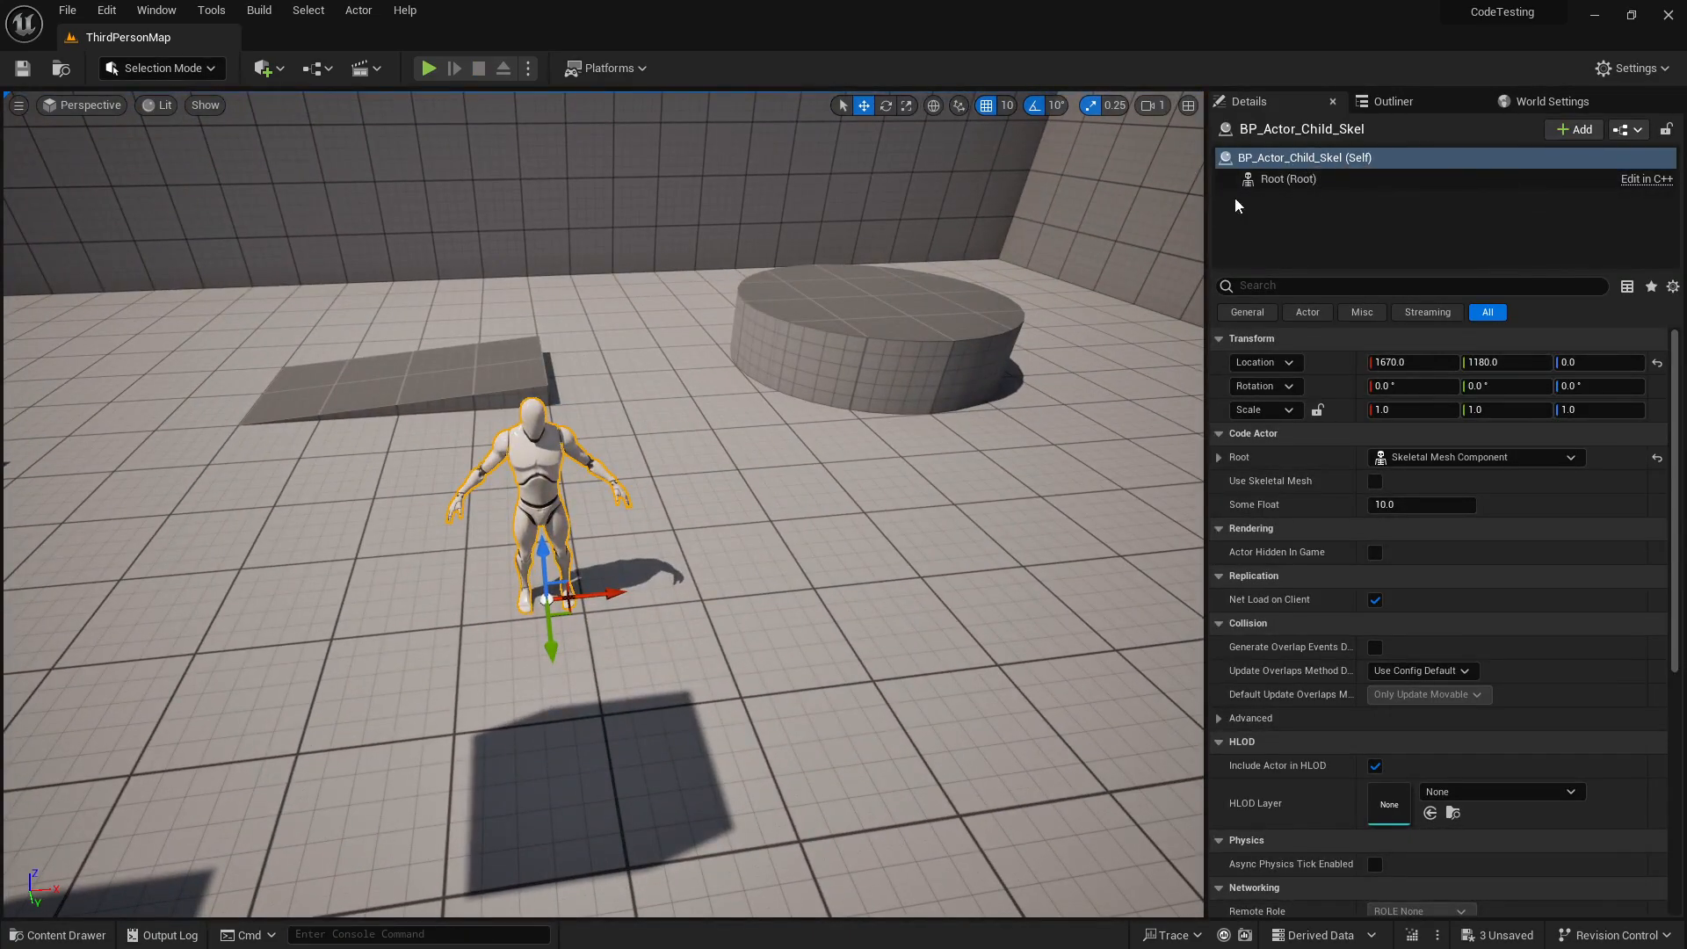
Open the placed mannequin's blueprint in a maximized Blueprint Editor and select its Root component
click(1303, 179)
click(1347, 159)
click(1302, 180)
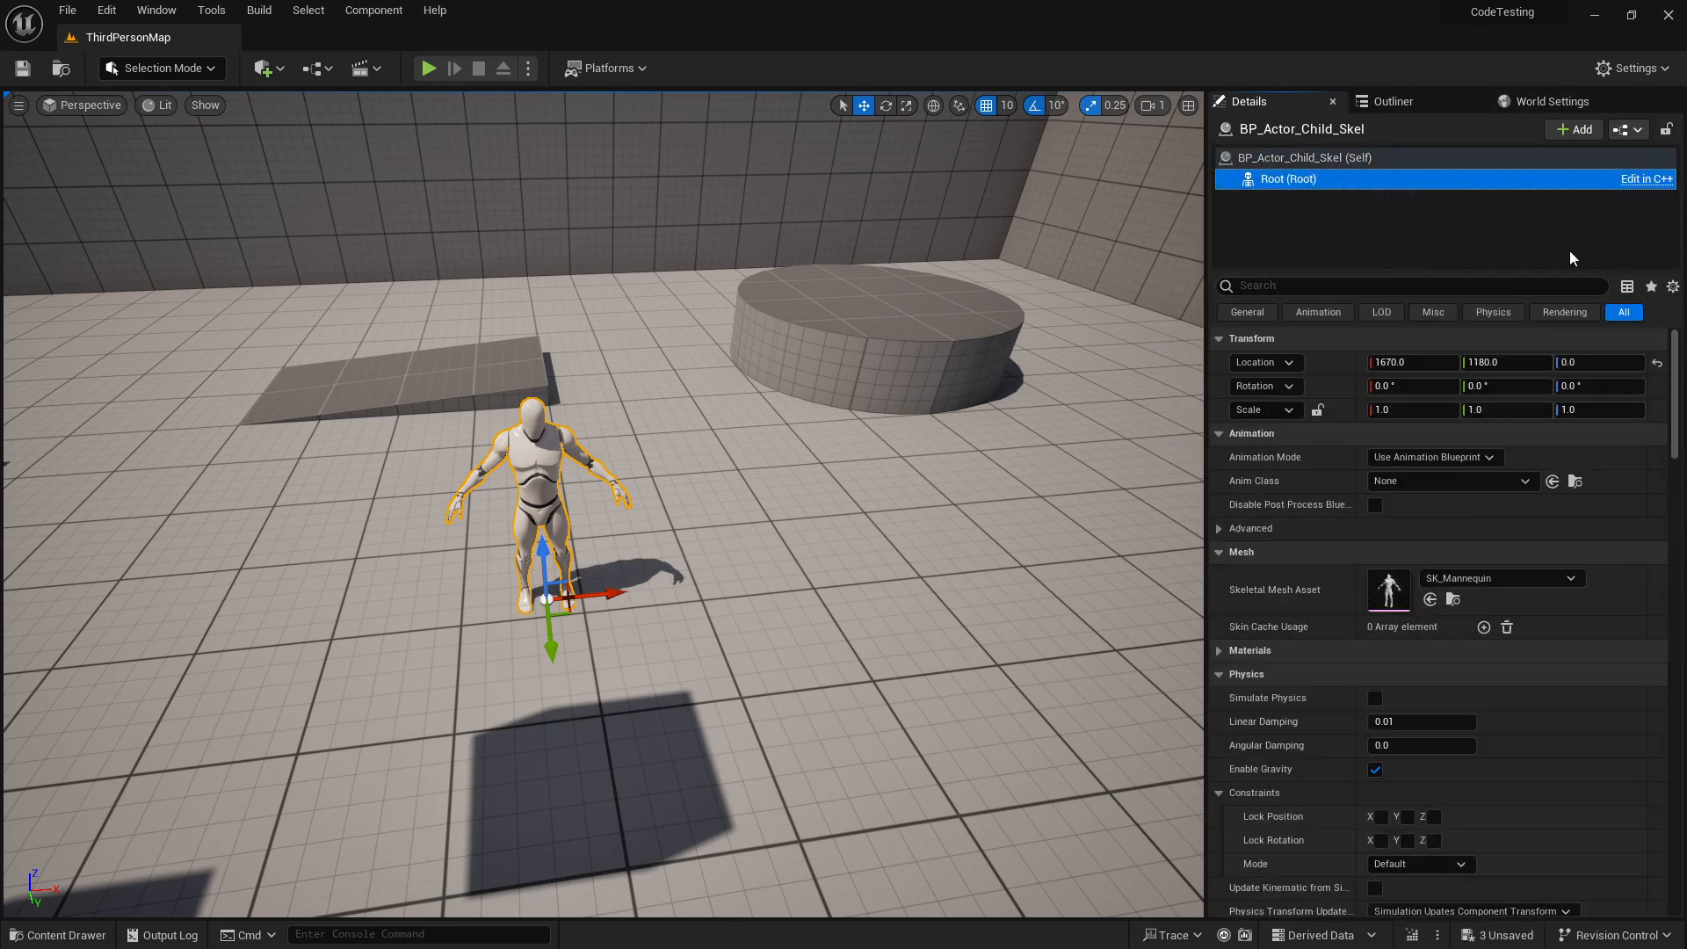
click(1637, 130)
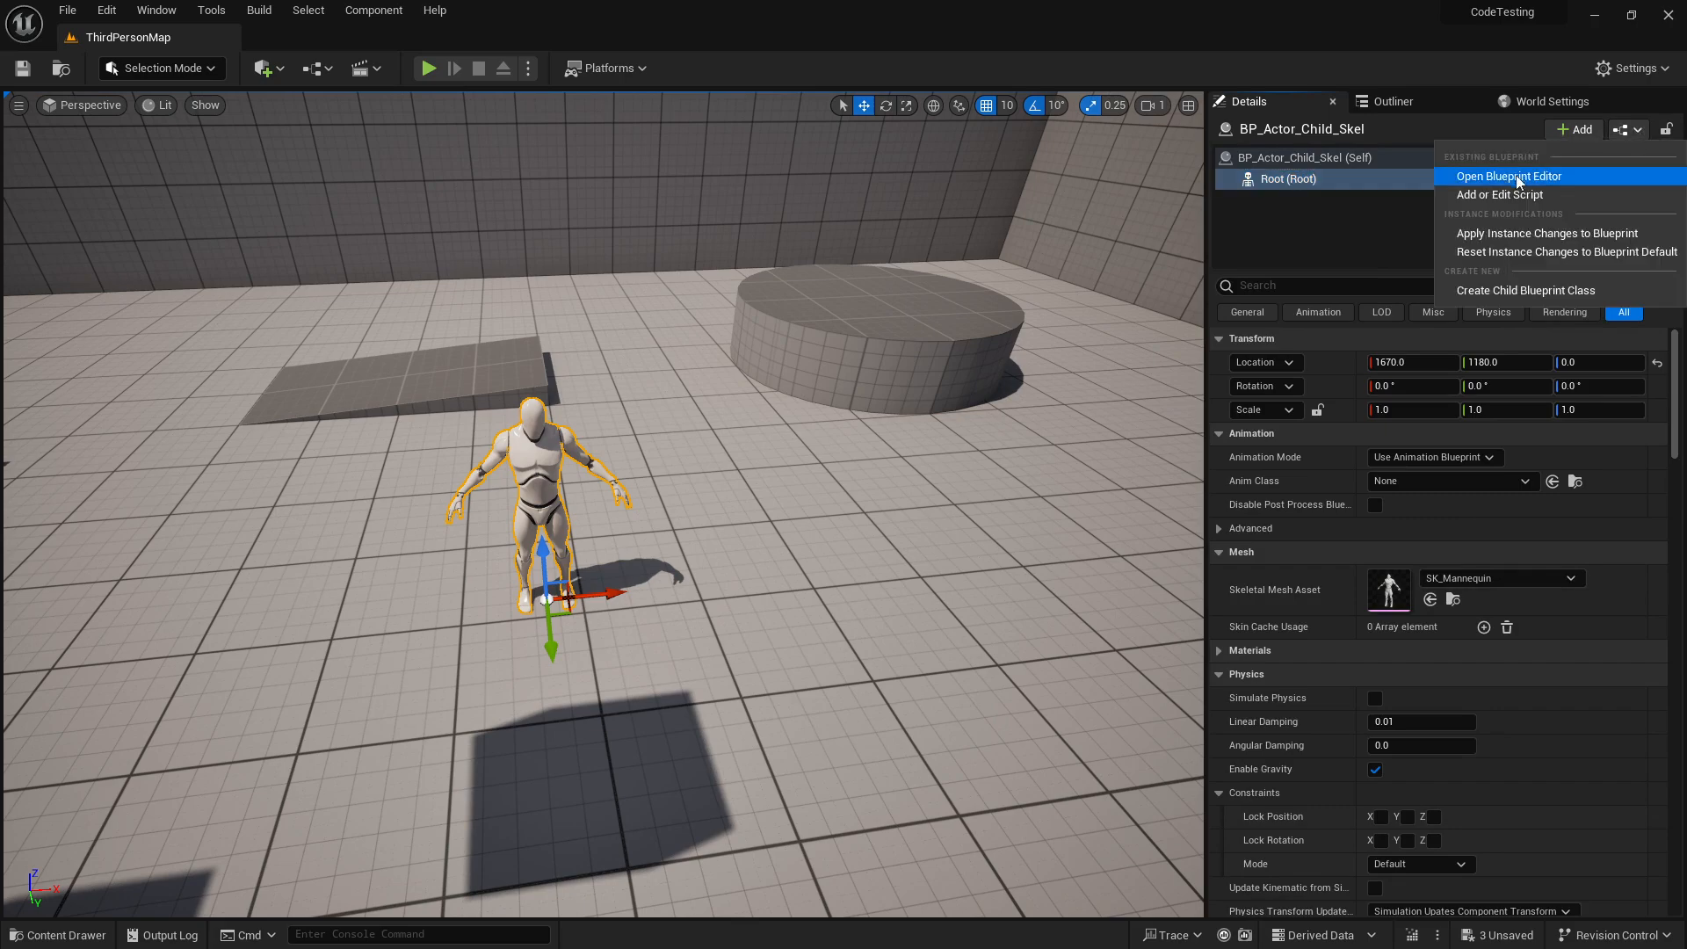
click(1415, 230)
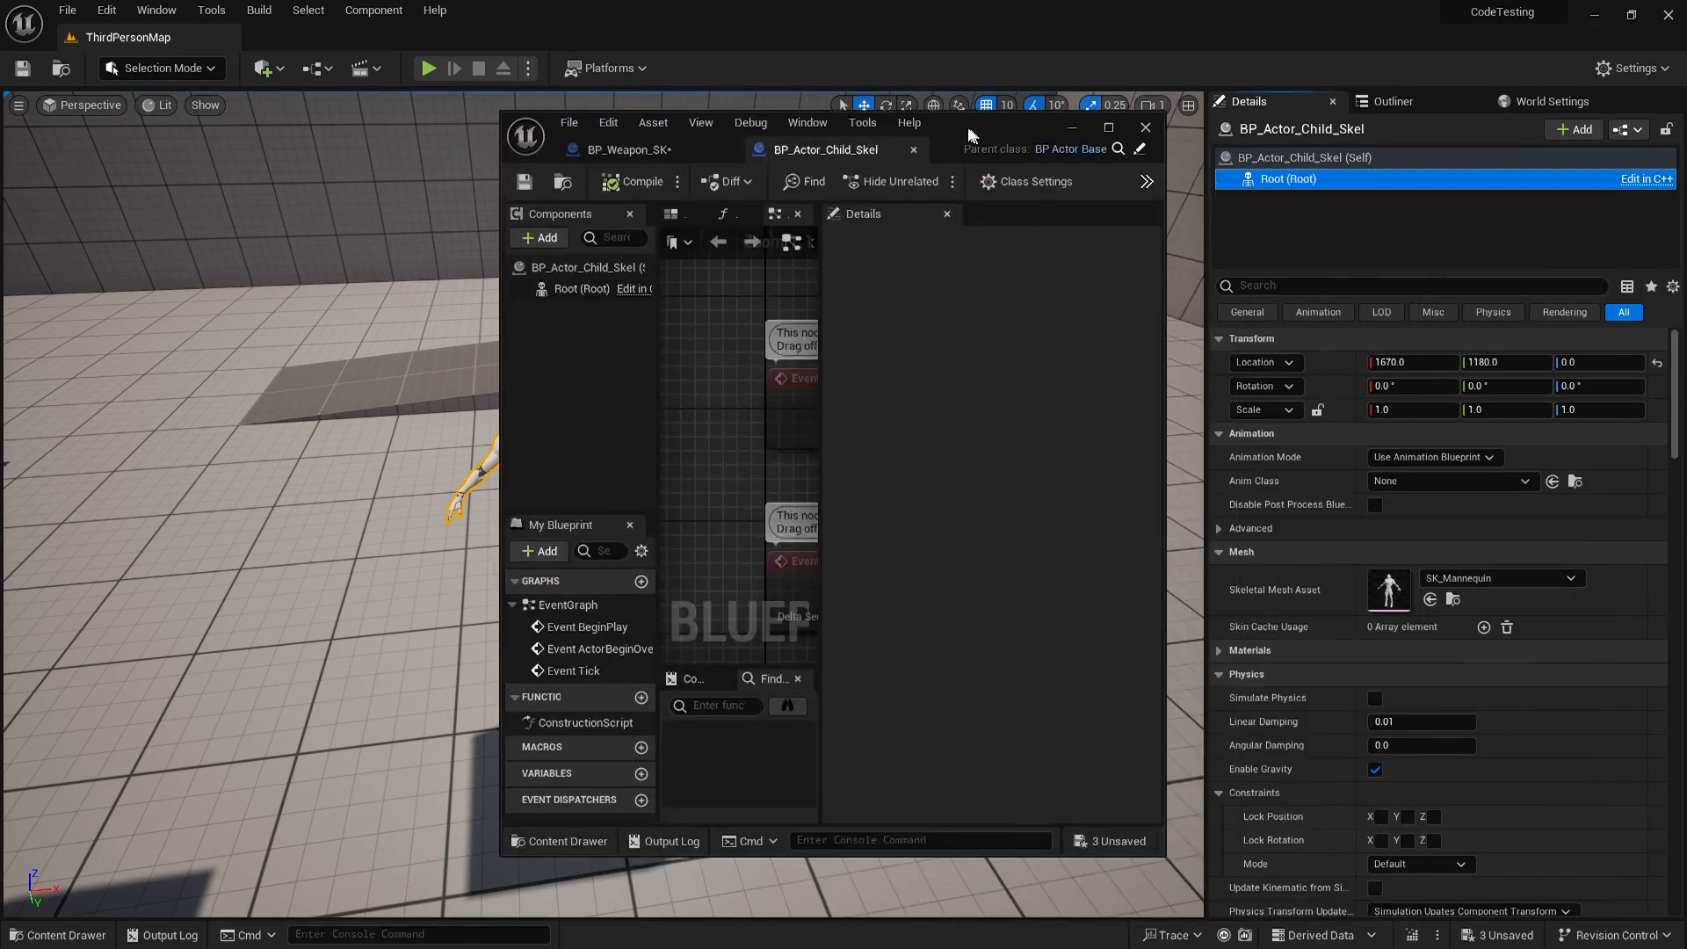
double_click(1015, 123)
click(166, 180)
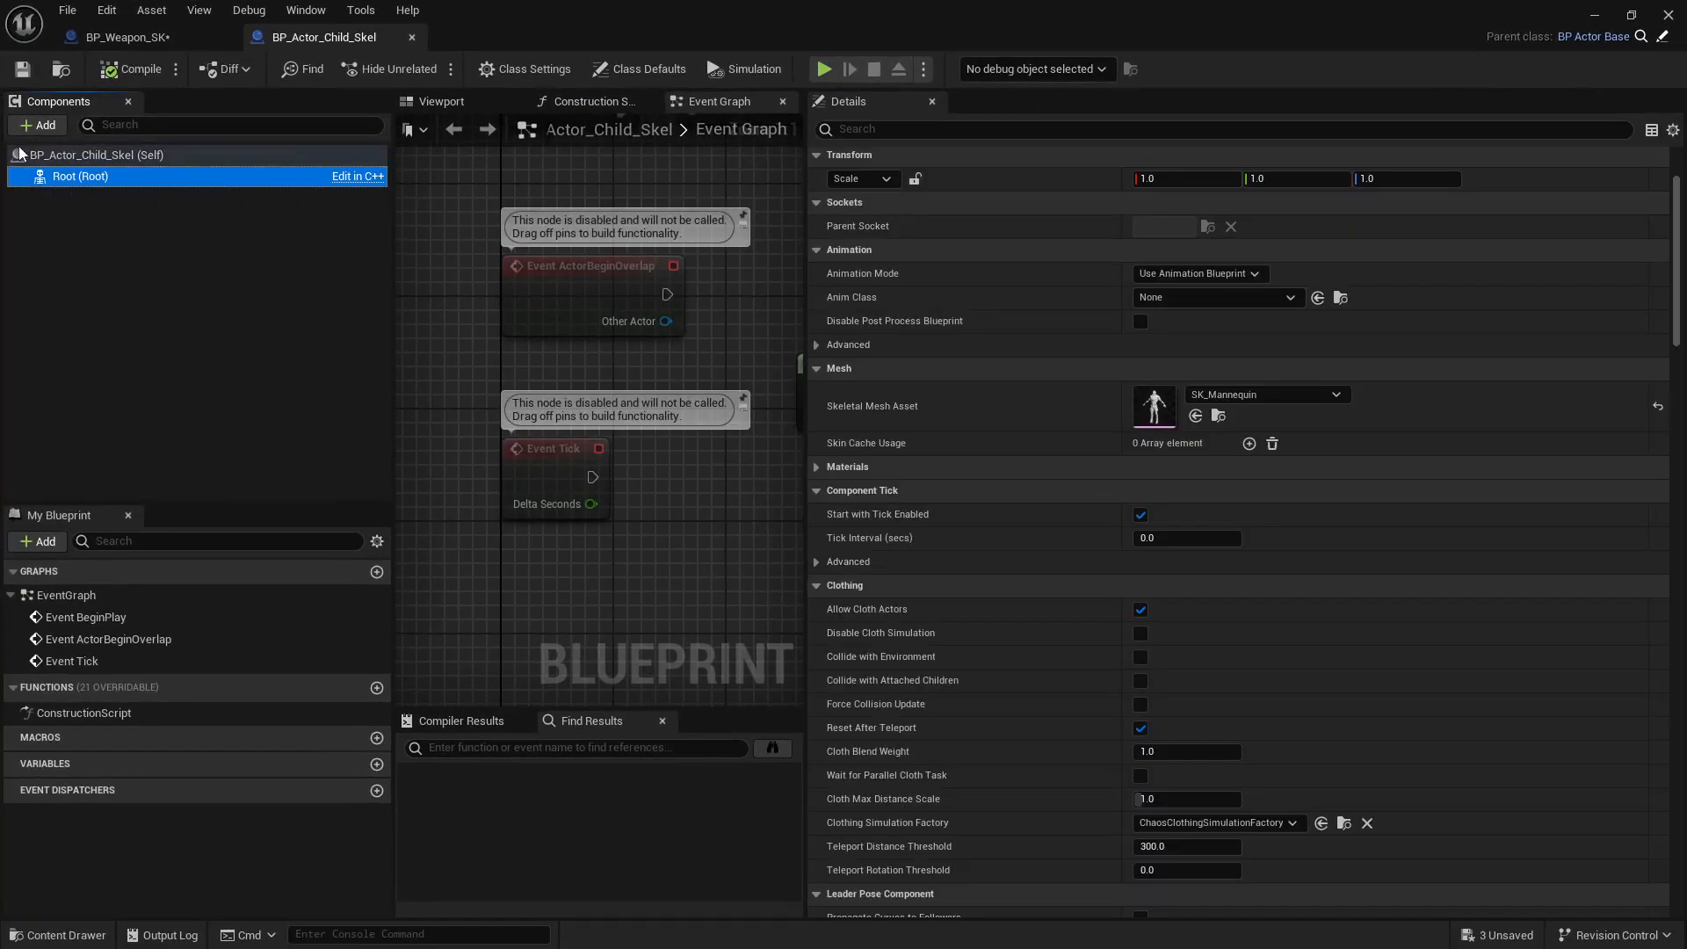
Add an AnimURO component to BP_Actor_Child_Skel and set its update rate optimization mode to LODTo Frame Skip Map
click(42, 127)
text(anim)
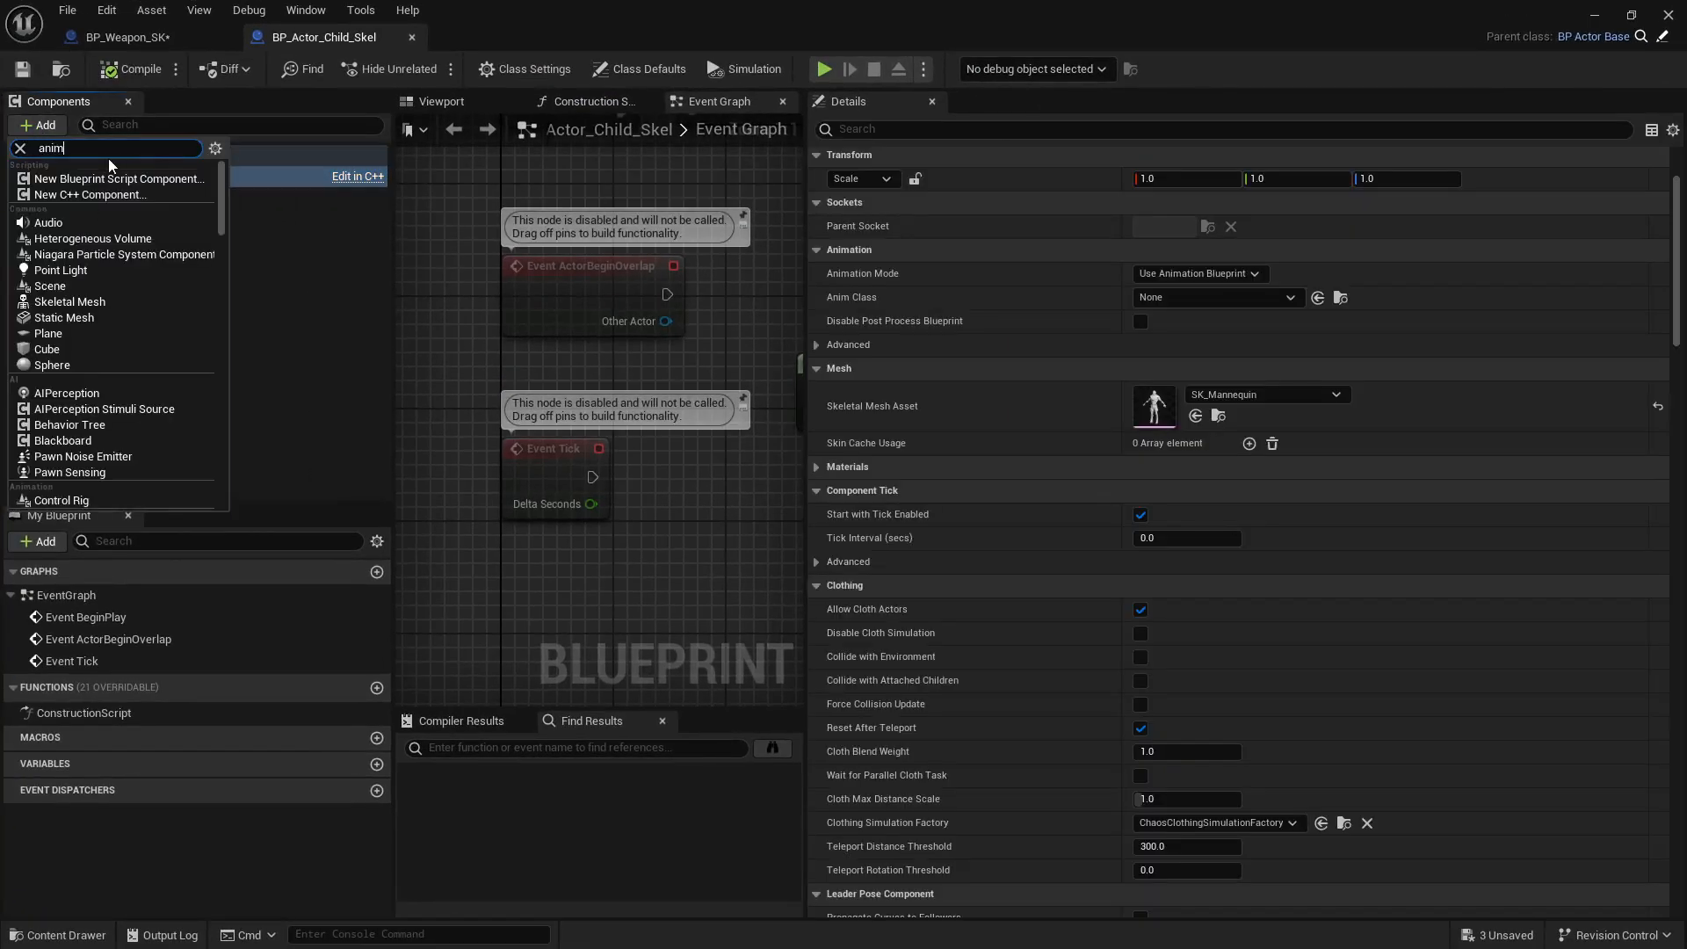
click(123, 179)
key(Return)
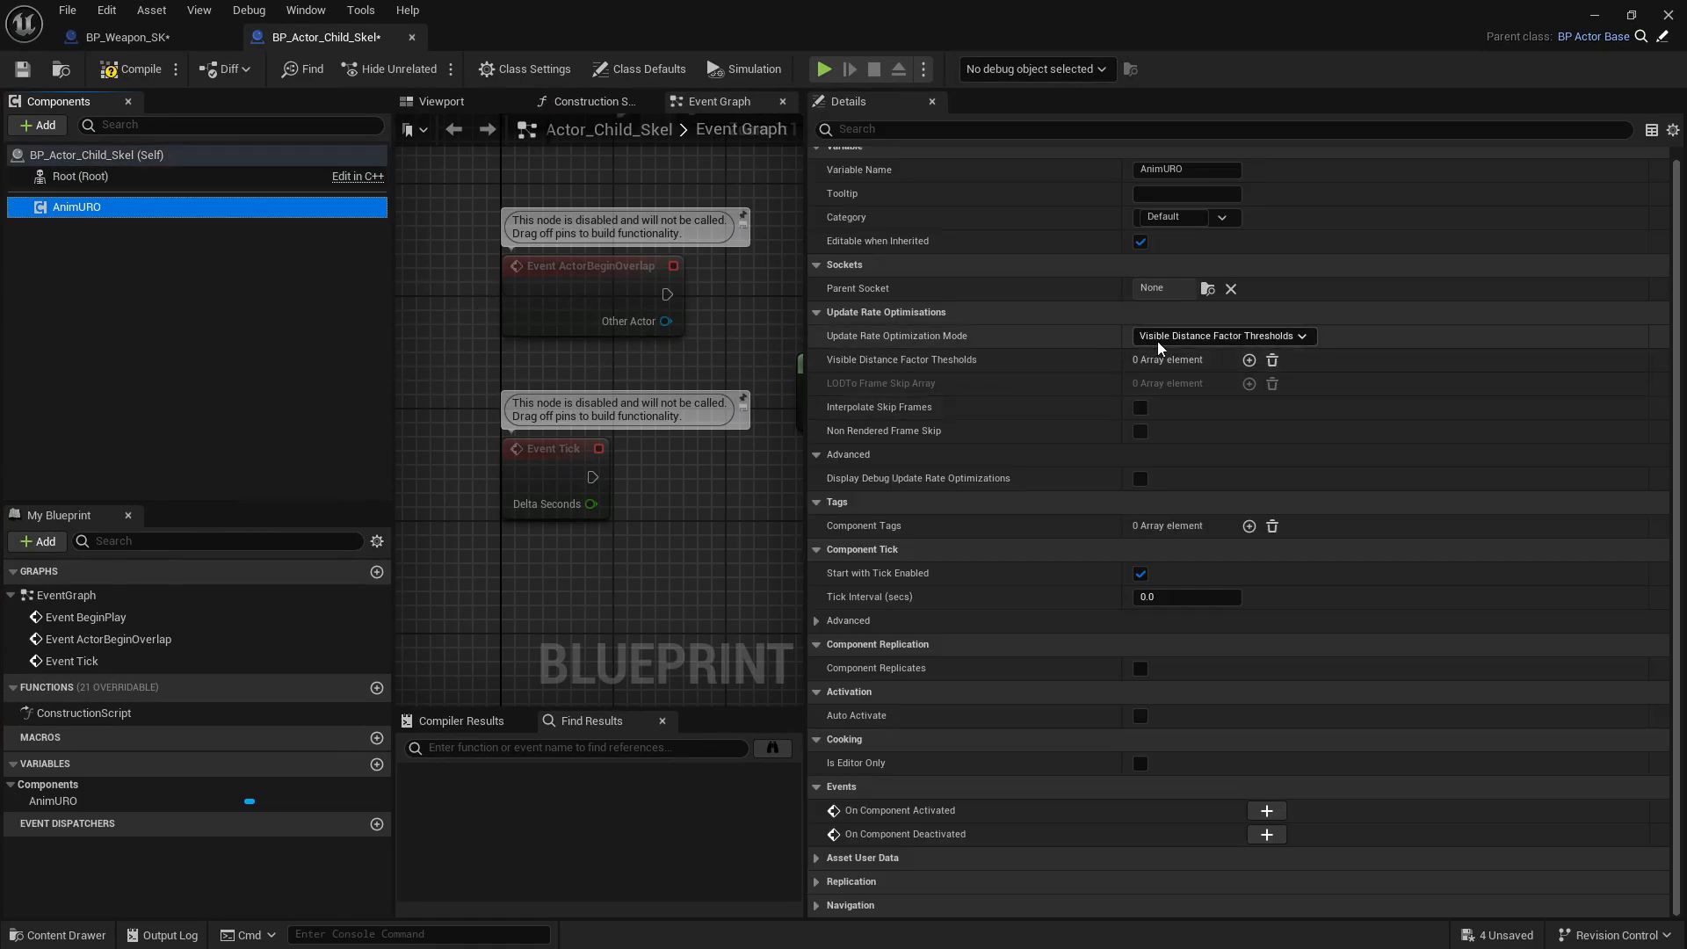
click(1217, 337)
click(1186, 387)
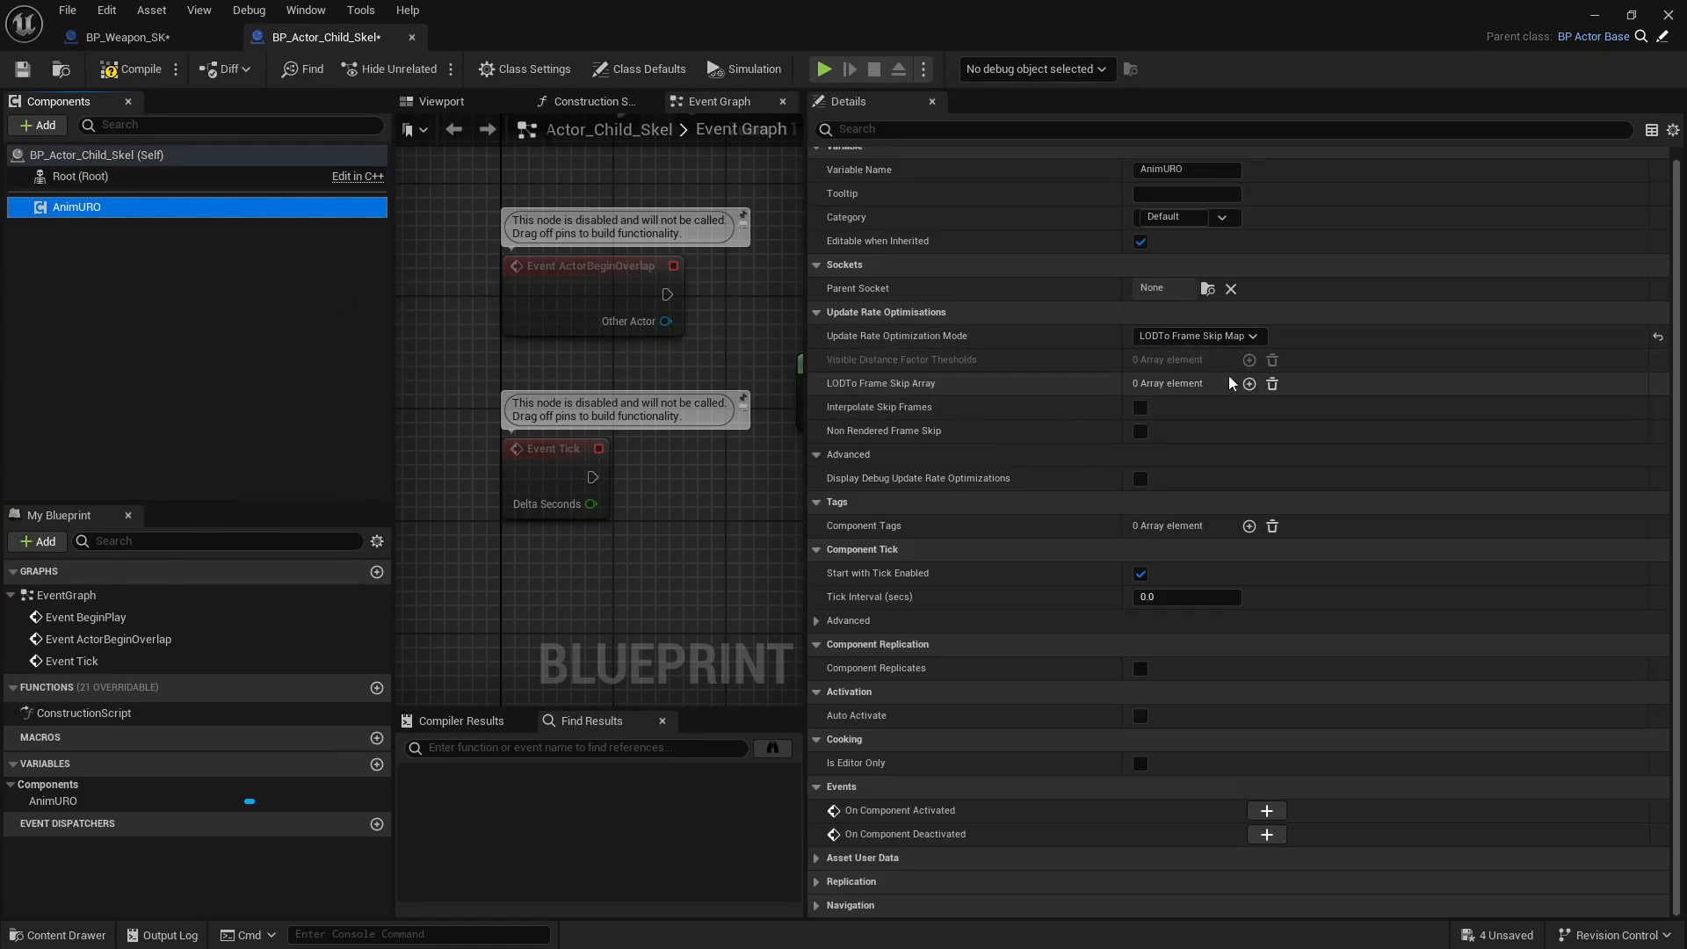
Add four elements to the LODTo Frame Skip Array of BP_Actor_Child_Skel's AnimURO component
drag(971, 30, 1115, 92)
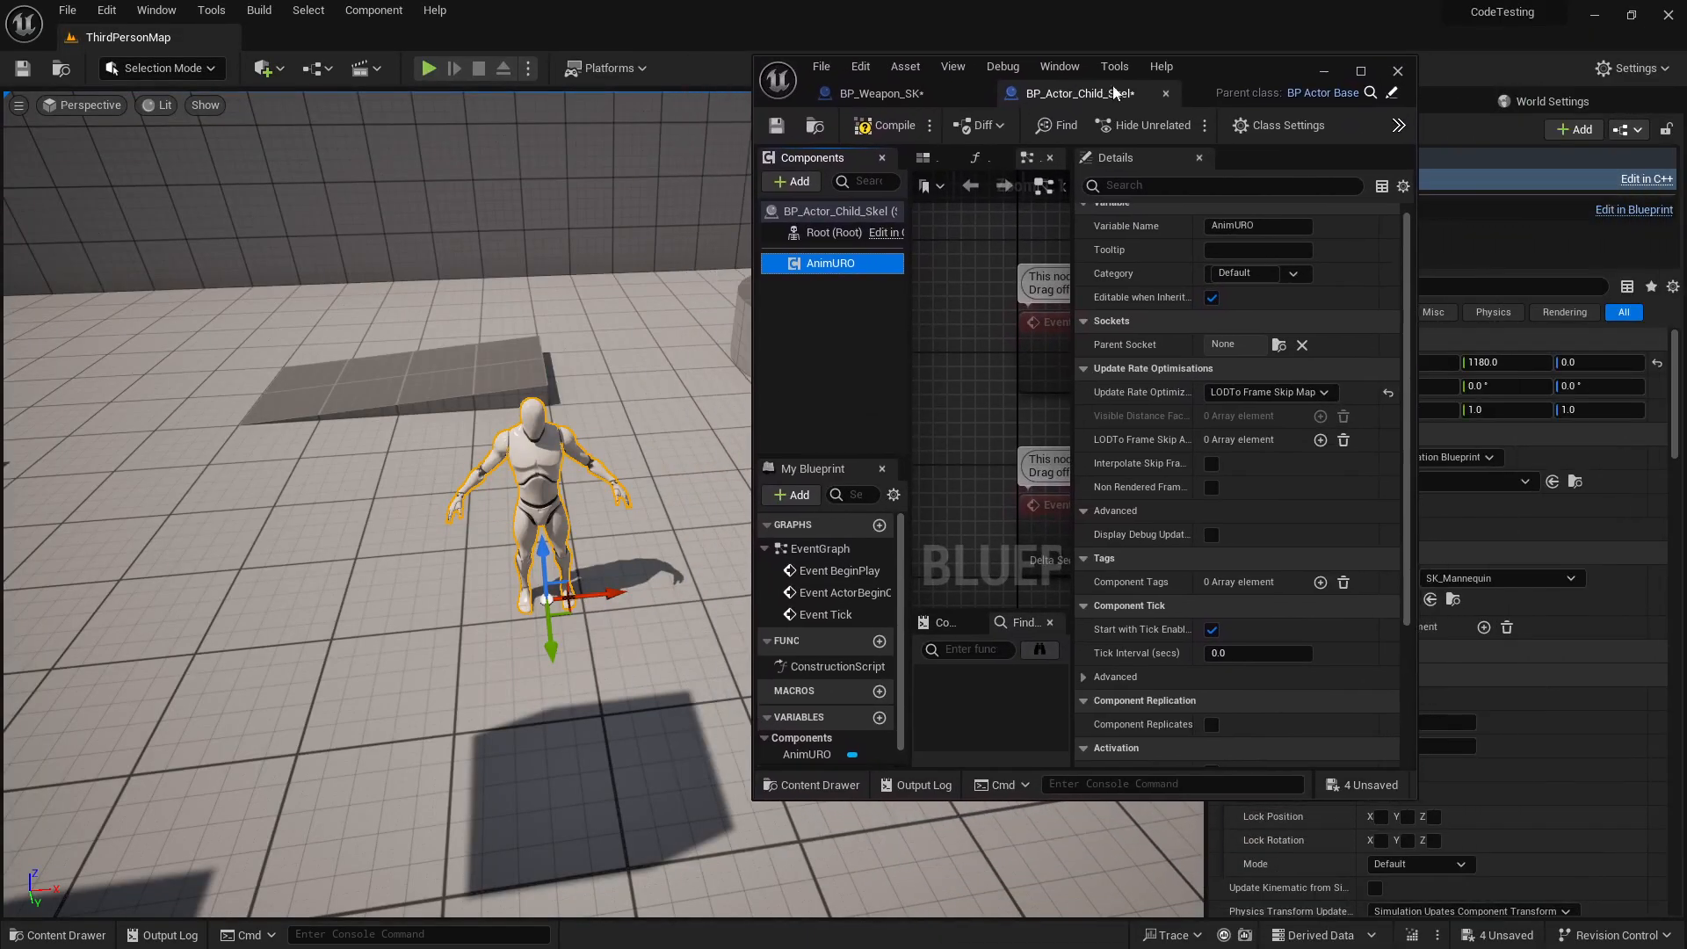
double_click(1229, 65)
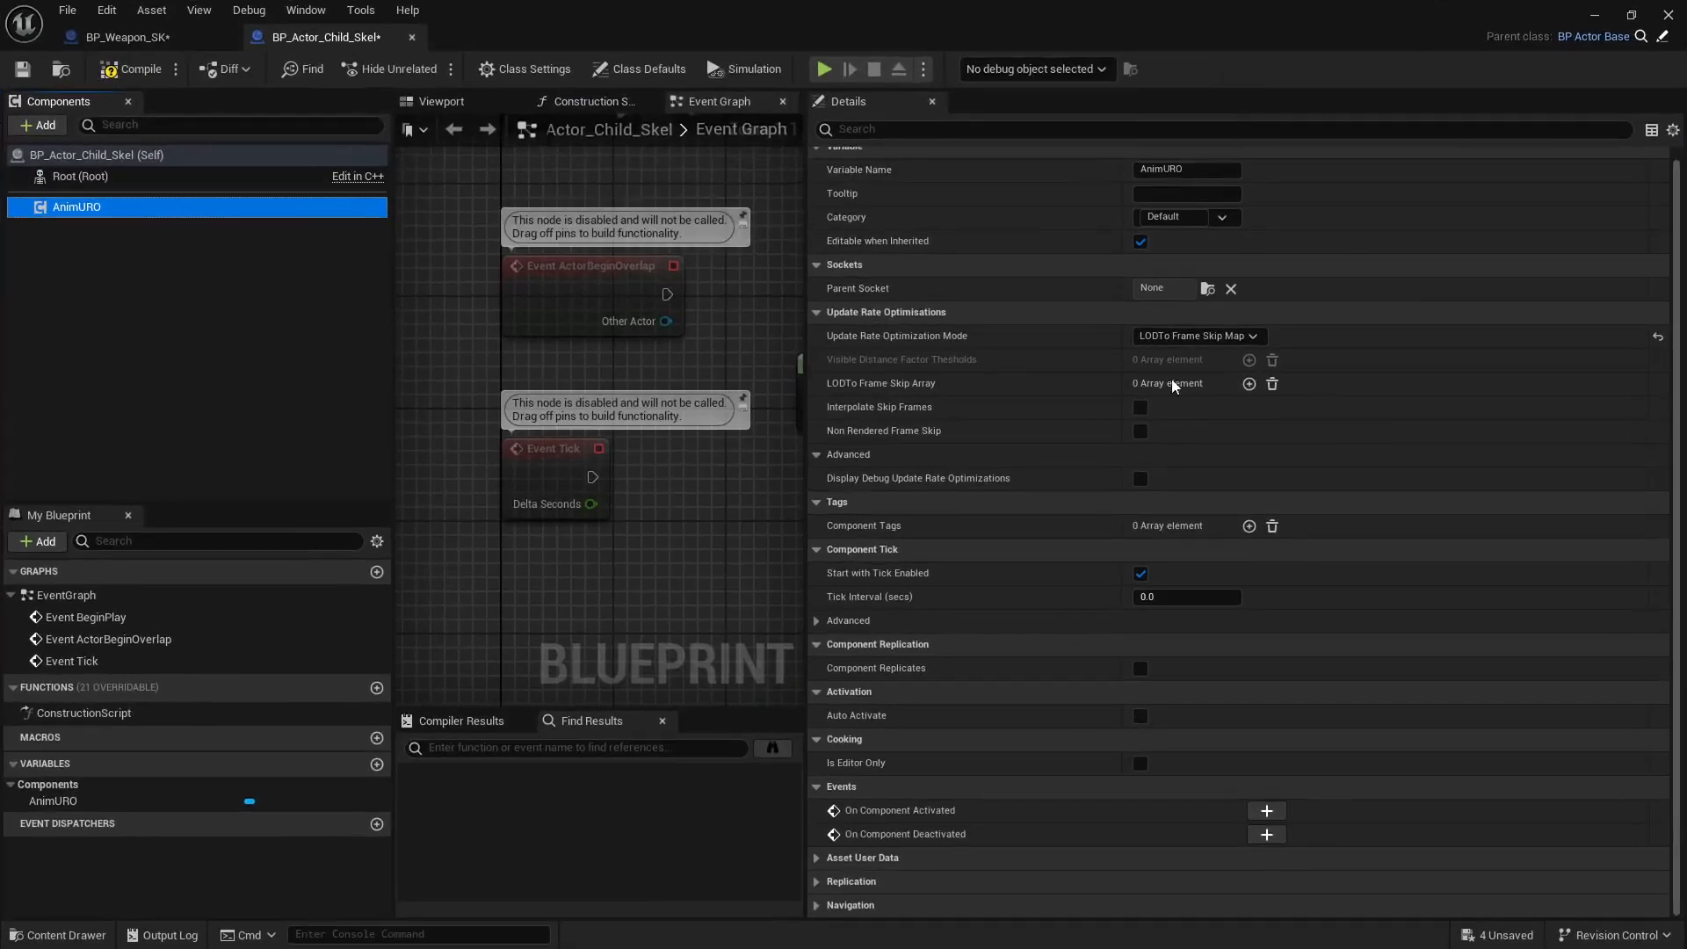
click(1249, 384)
click(1248, 384)
click(1249, 384)
click(1249, 384)
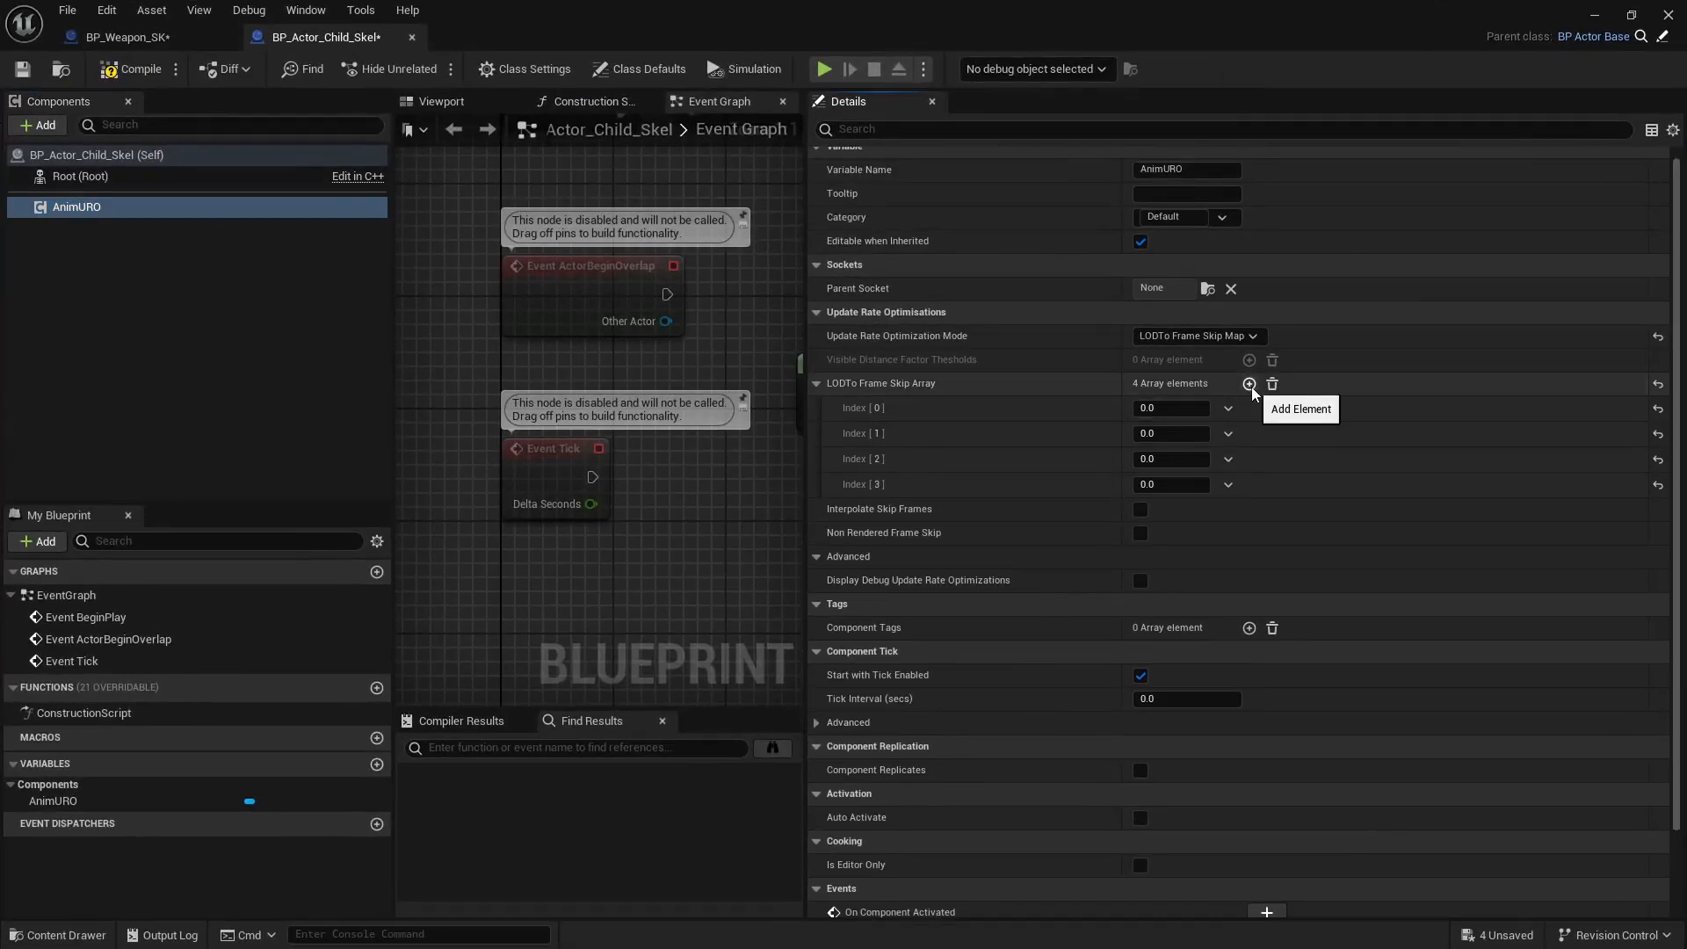
Set the LODTo Frame Skip Array values to 1 for index 1, 3 for index 2 and 5 for index 3
click(1165, 432)
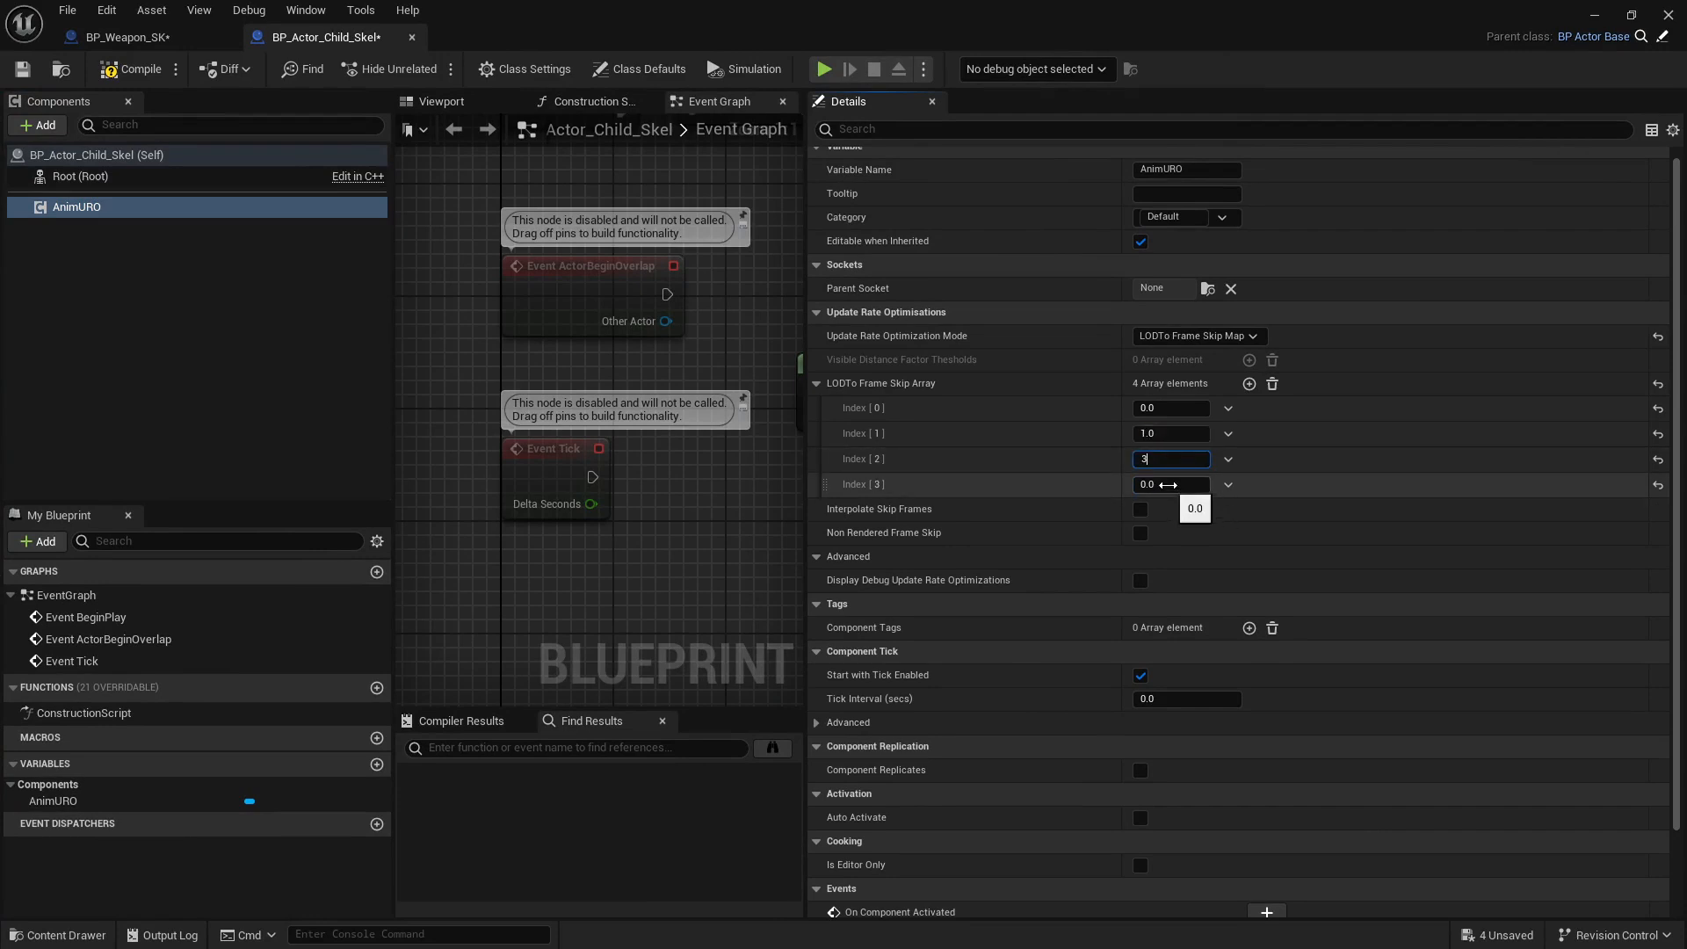
text(5)
key(Return)
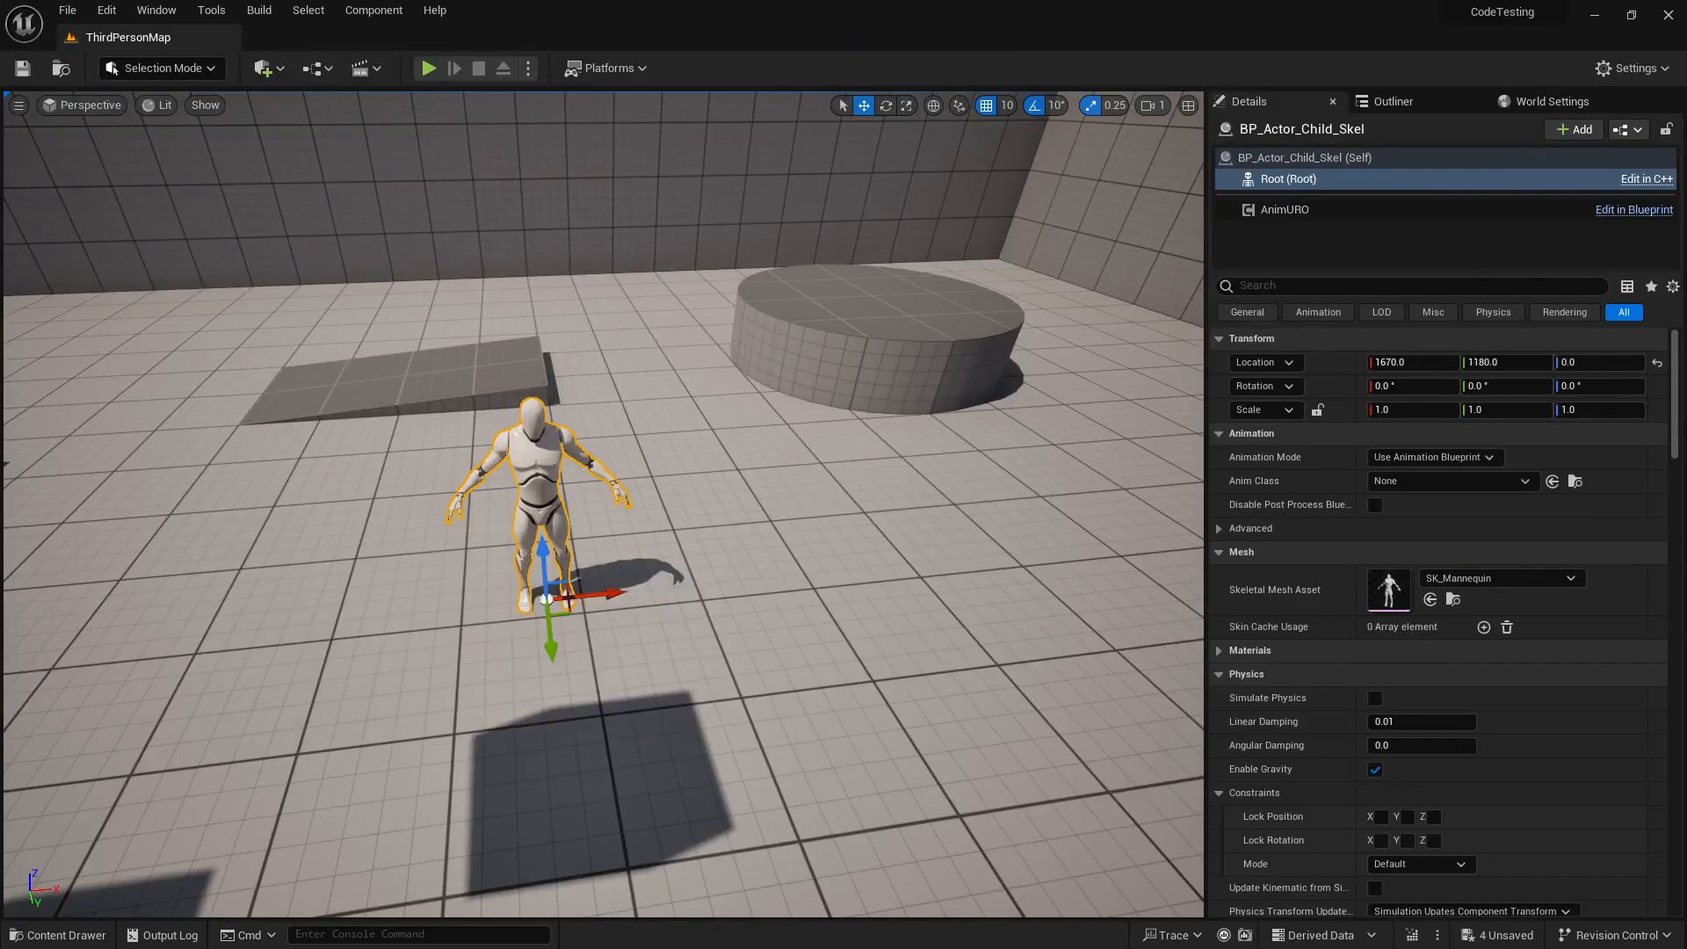
Return to the level, run a brief play test with the placed mannequin and stop it
click(1305, 159)
right_drag(941, 341, 1085, 400)
key(a)
click(427, 69)
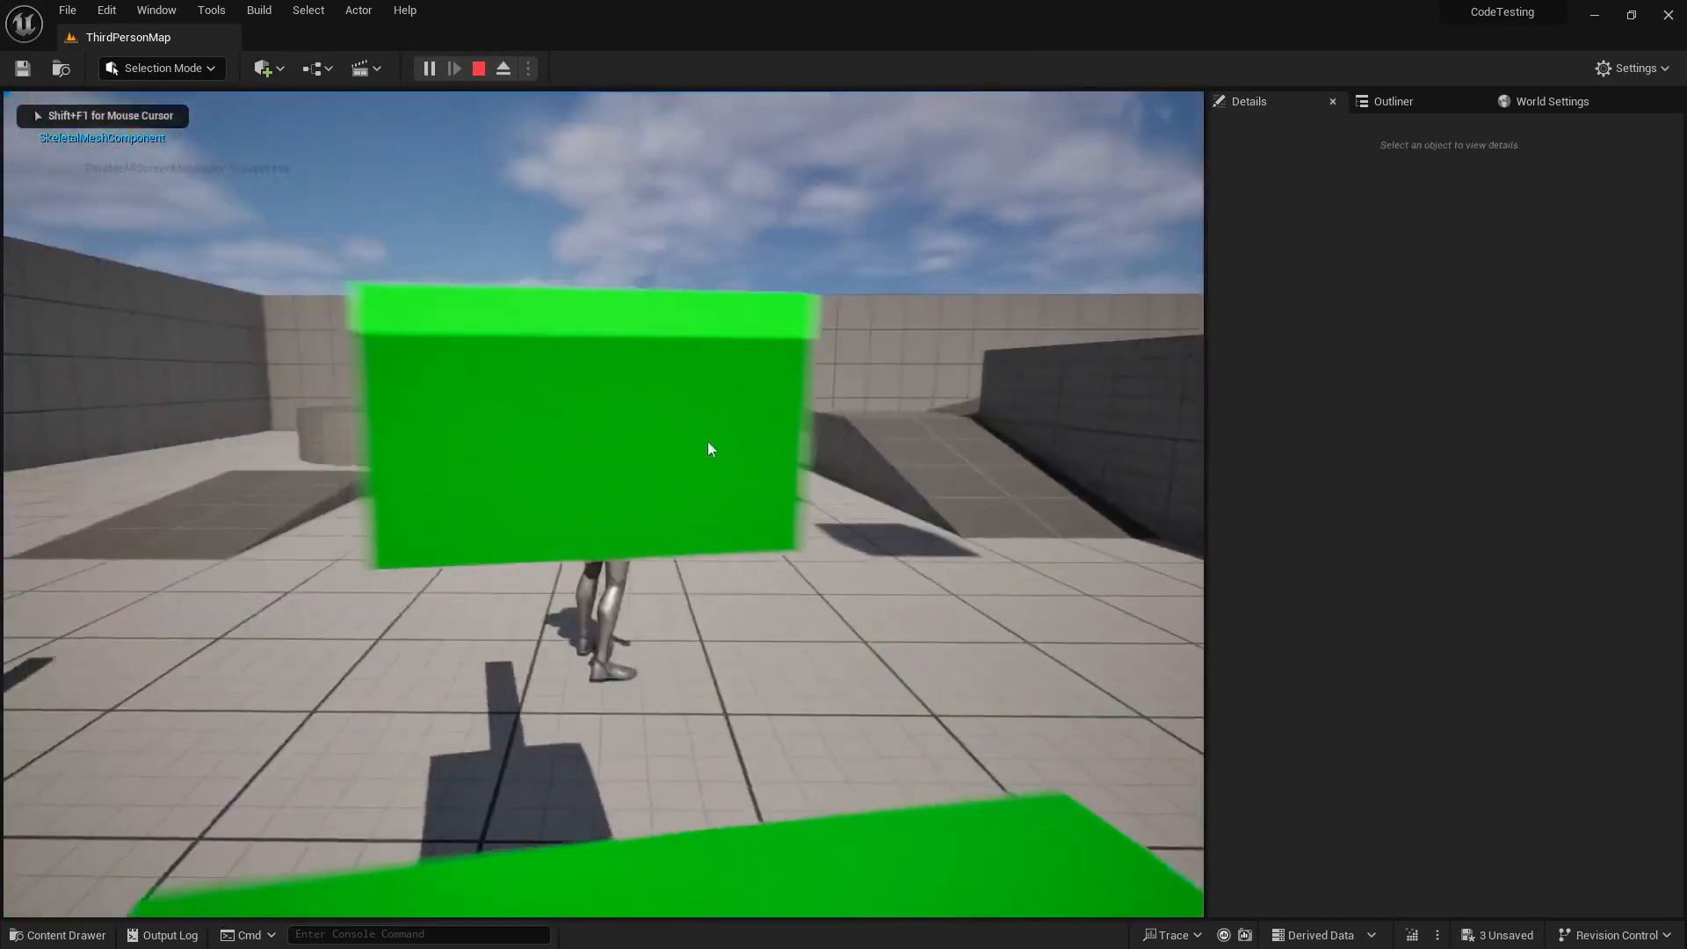
key(Escape)
Set the placed mannequin's Root component to Use Animation Asset and assign Jog_Fwd as its animation to play
key(w)
right_drag(711, 450, 673, 354)
key(d)
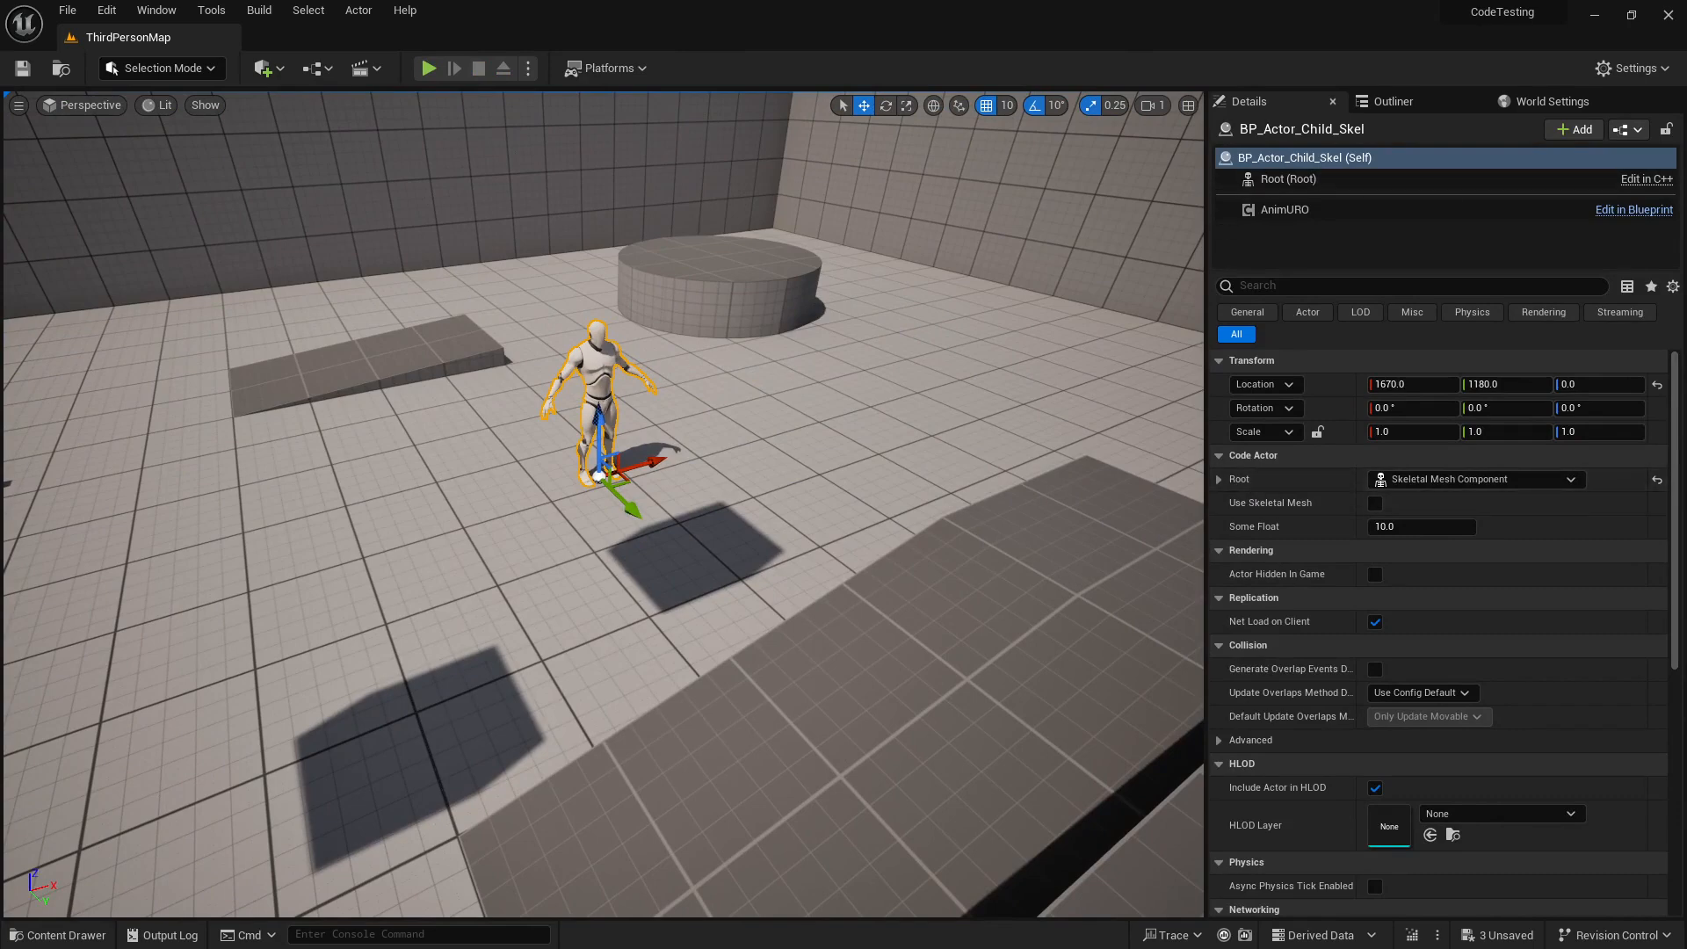
click(1275, 178)
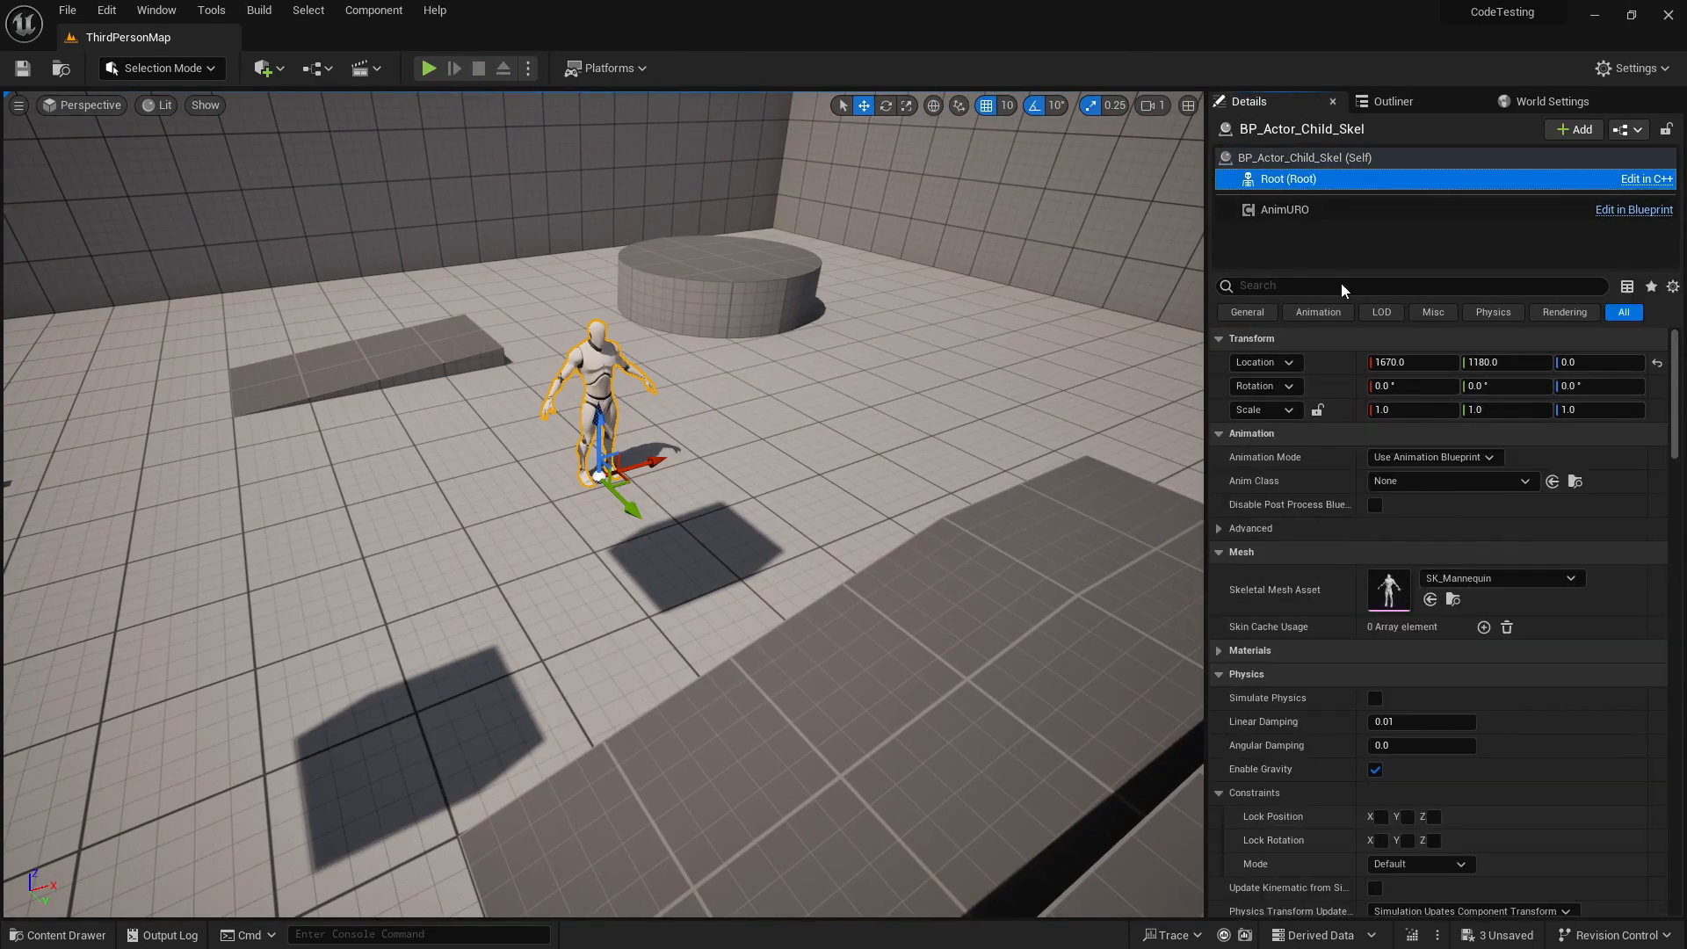
click(1453, 481)
click(1445, 458)
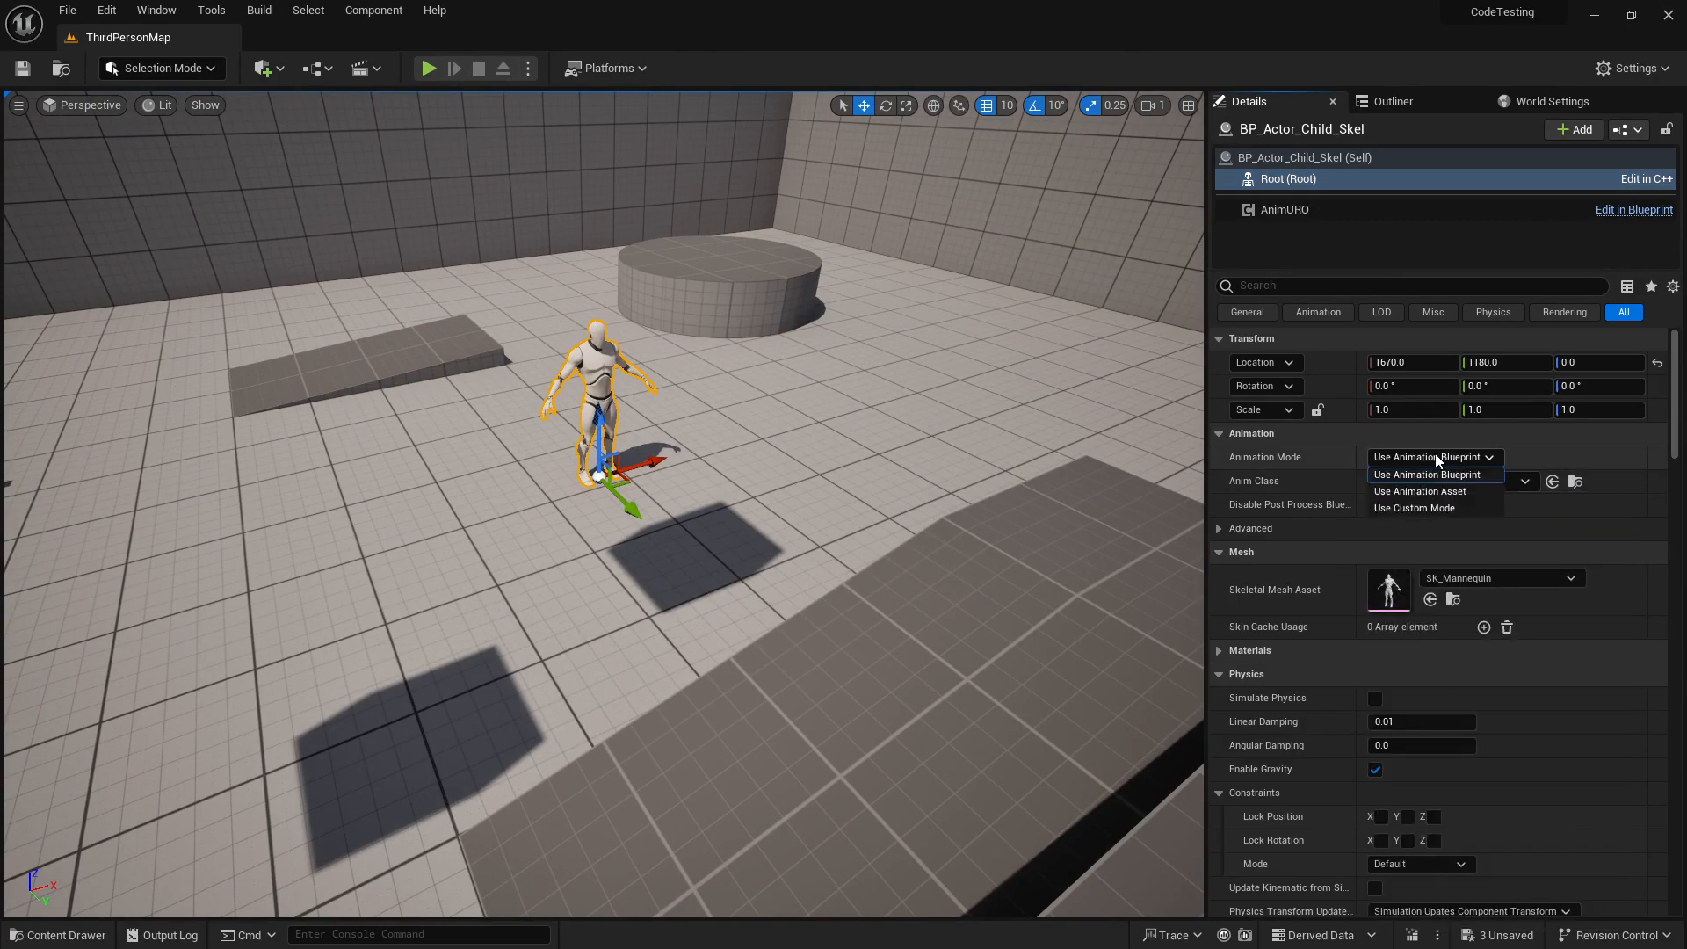
click(1456, 491)
click(1459, 484)
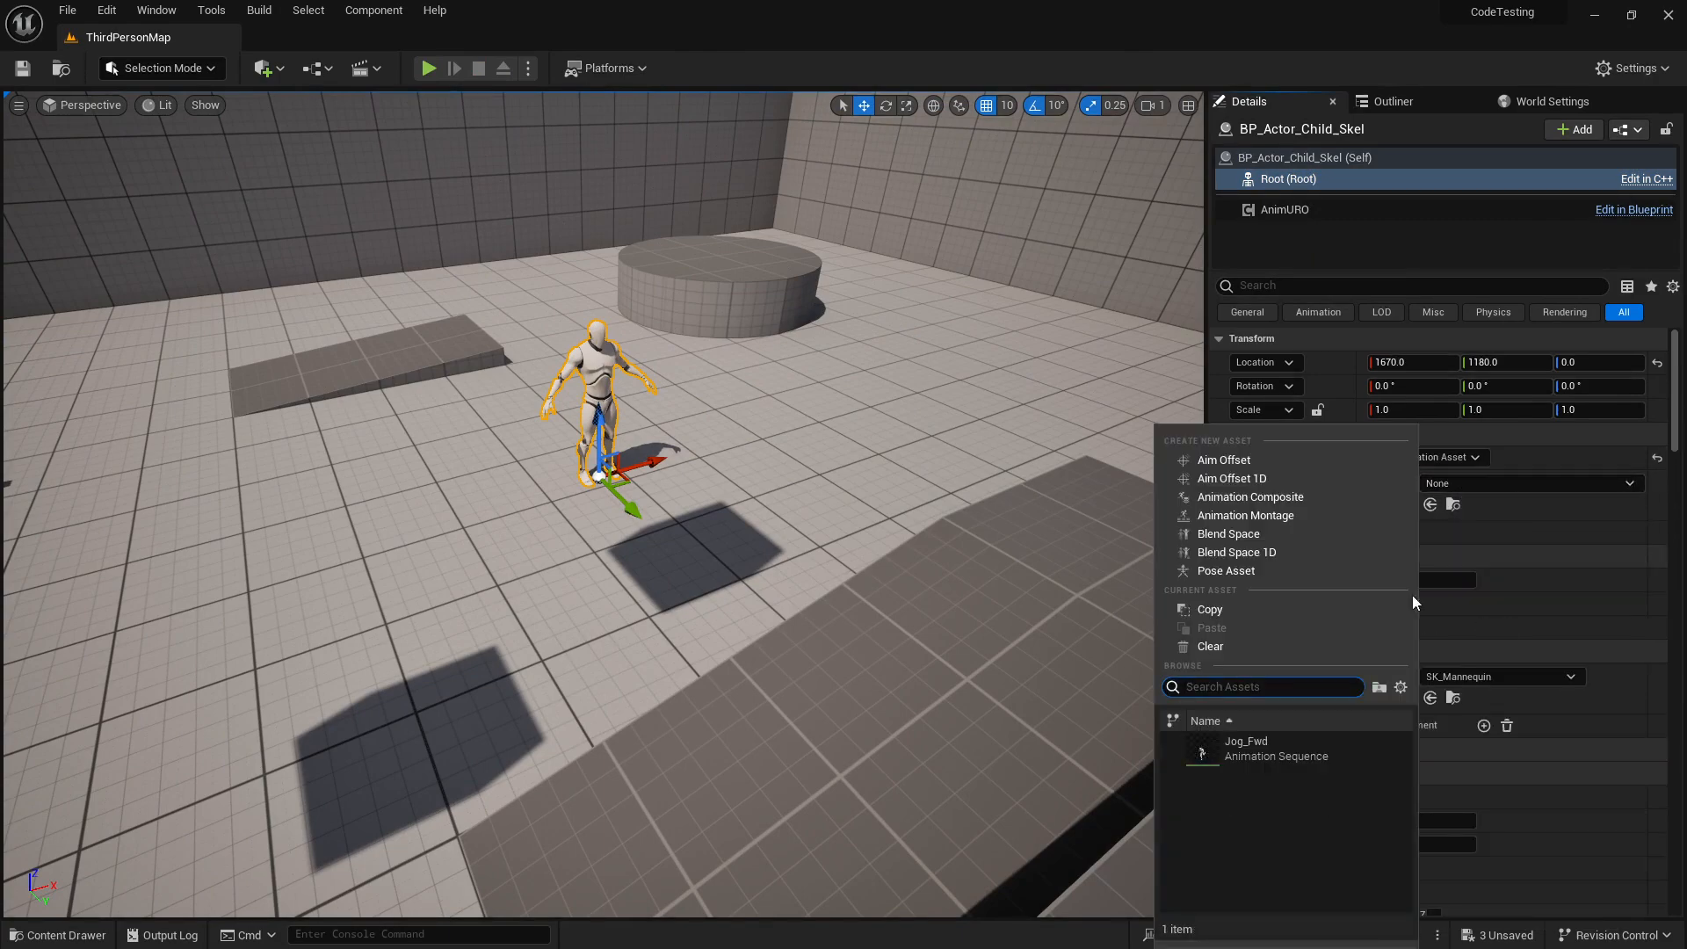
click(1276, 749)
Play the level, move the character away from the jogging mannequin and back to examine its frame skipping, and end the session
right_drag(617, 322, 489, 149)
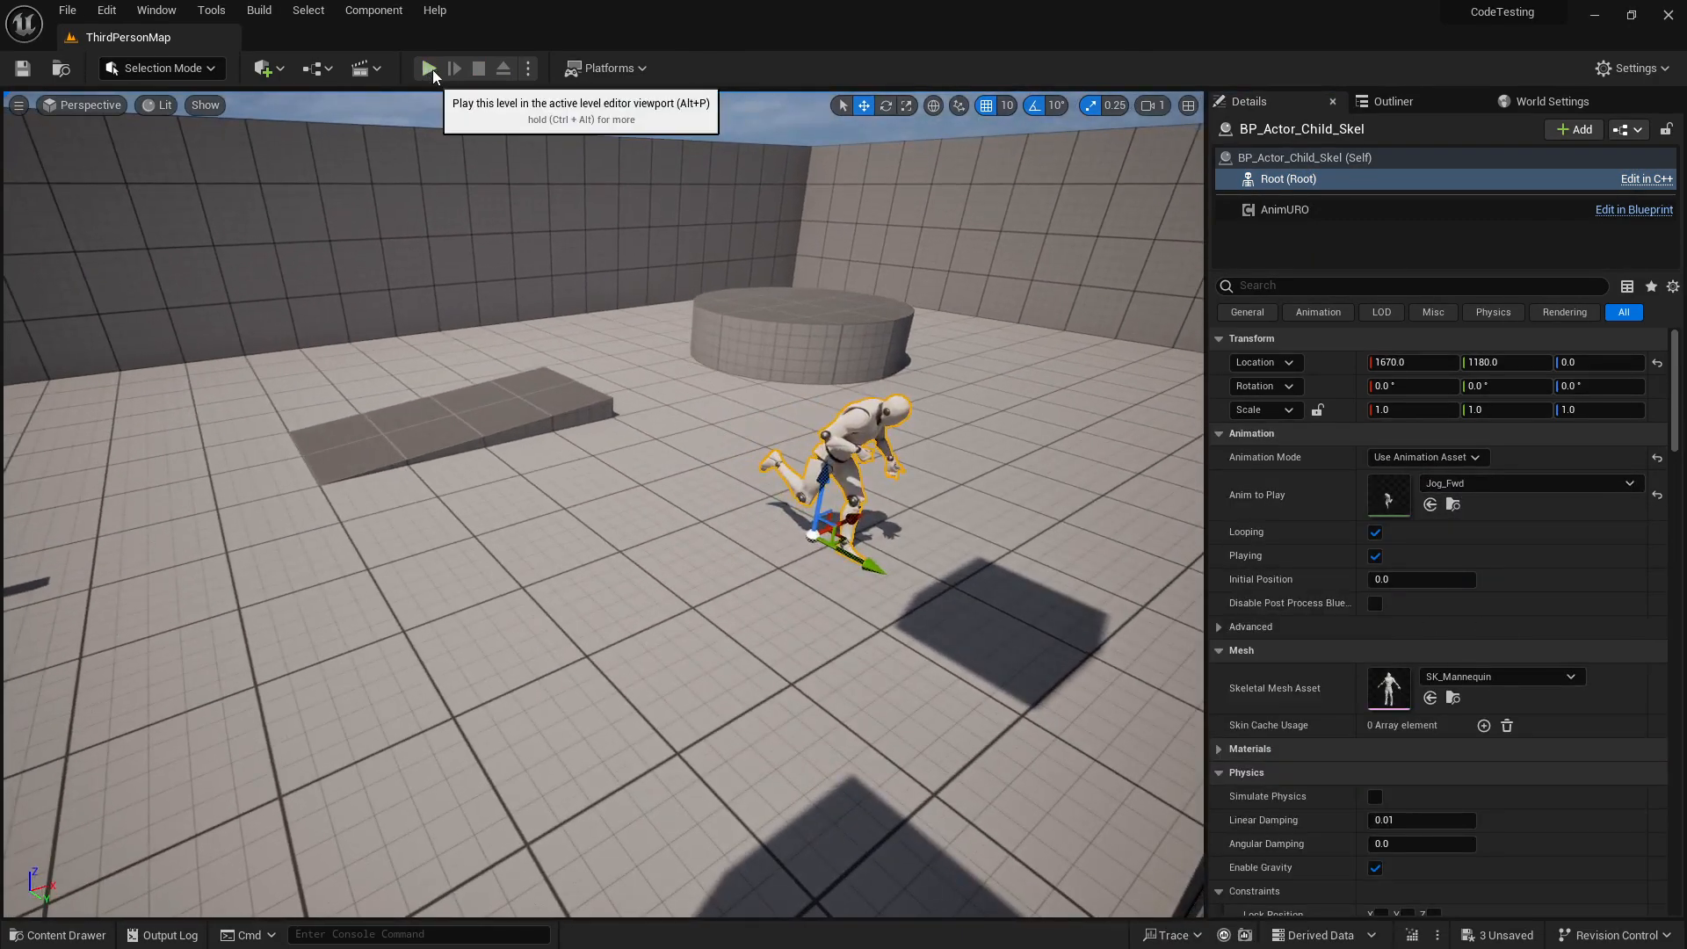
click(430, 69)
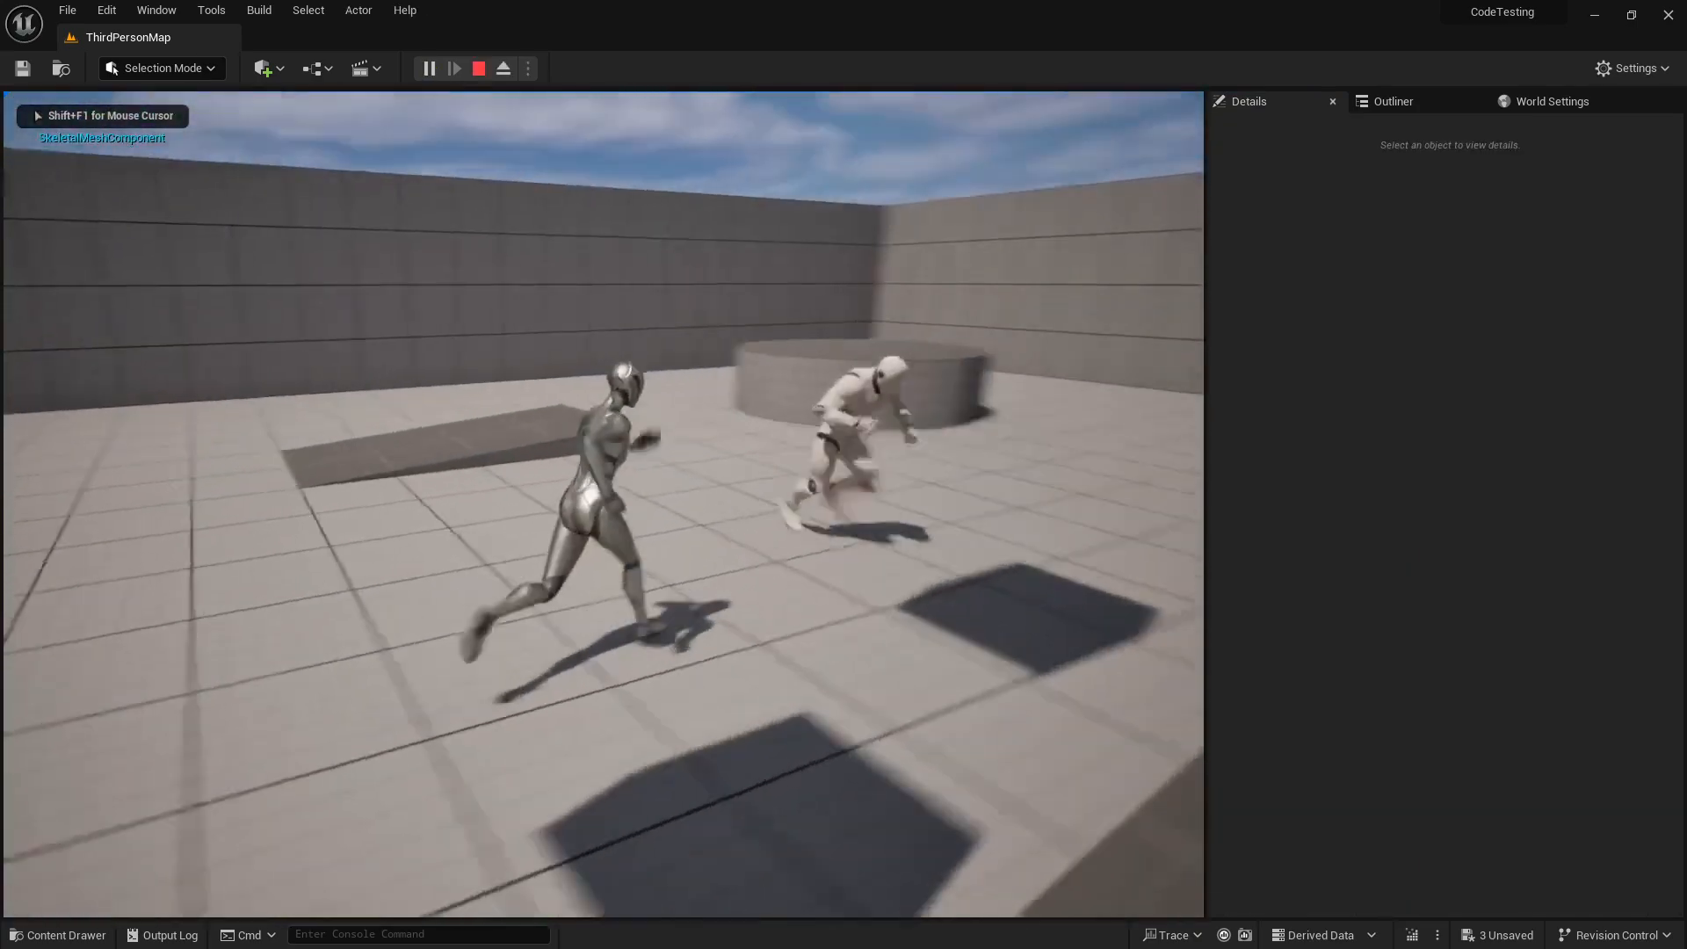
key(s)
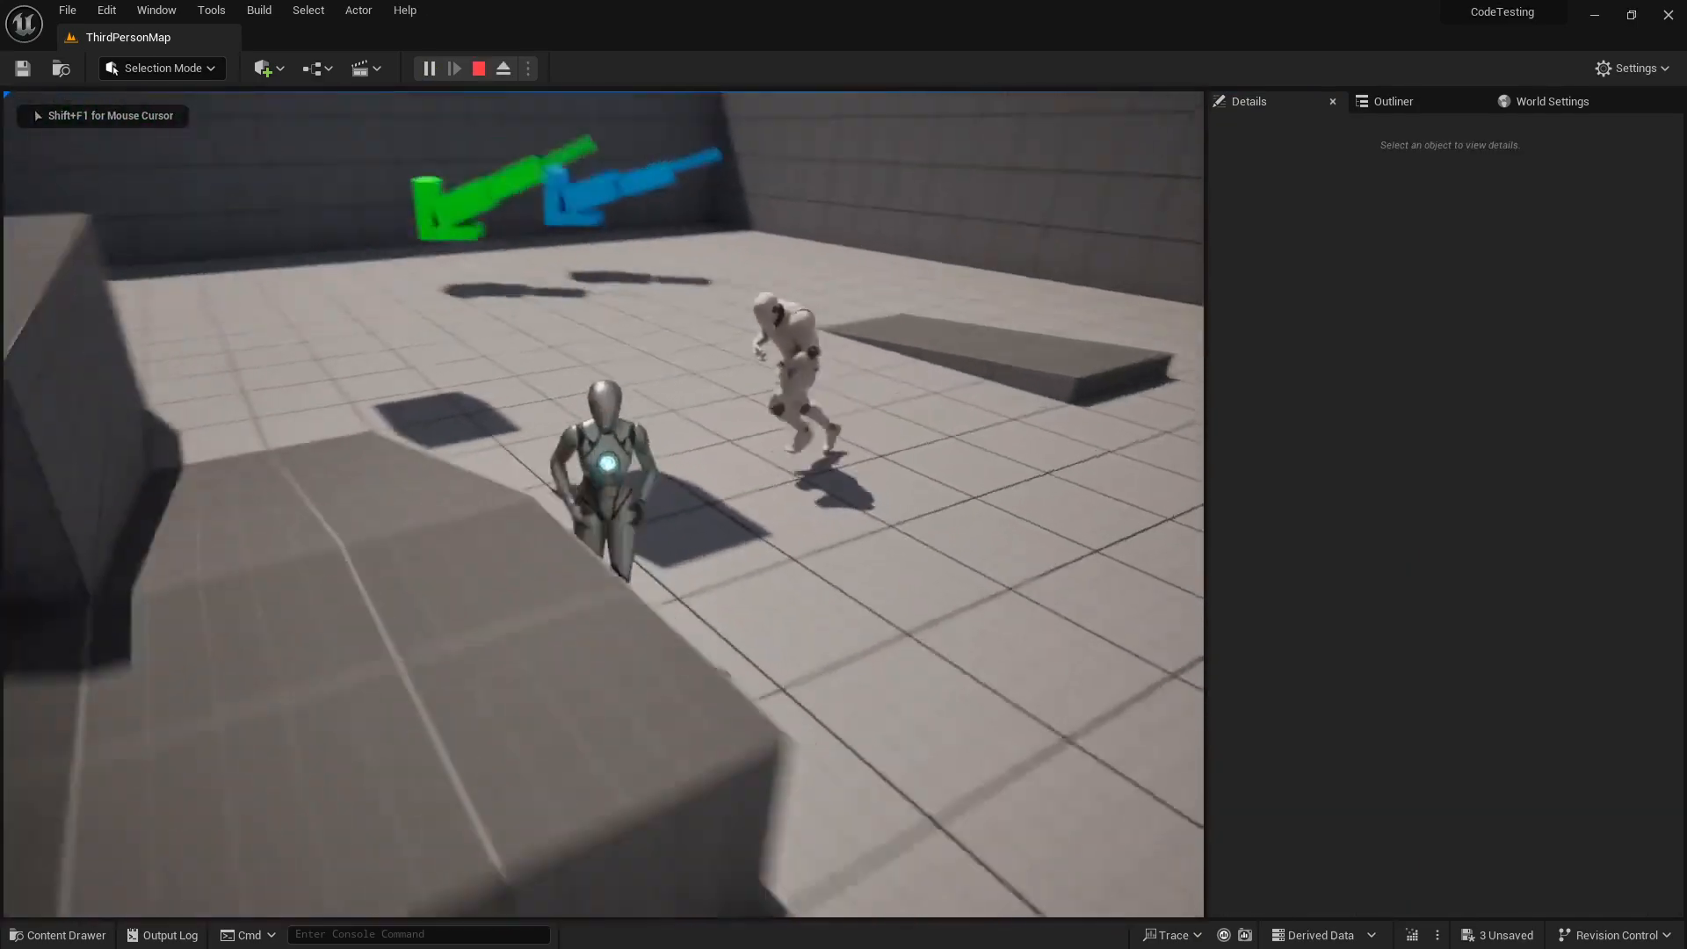
key(a)
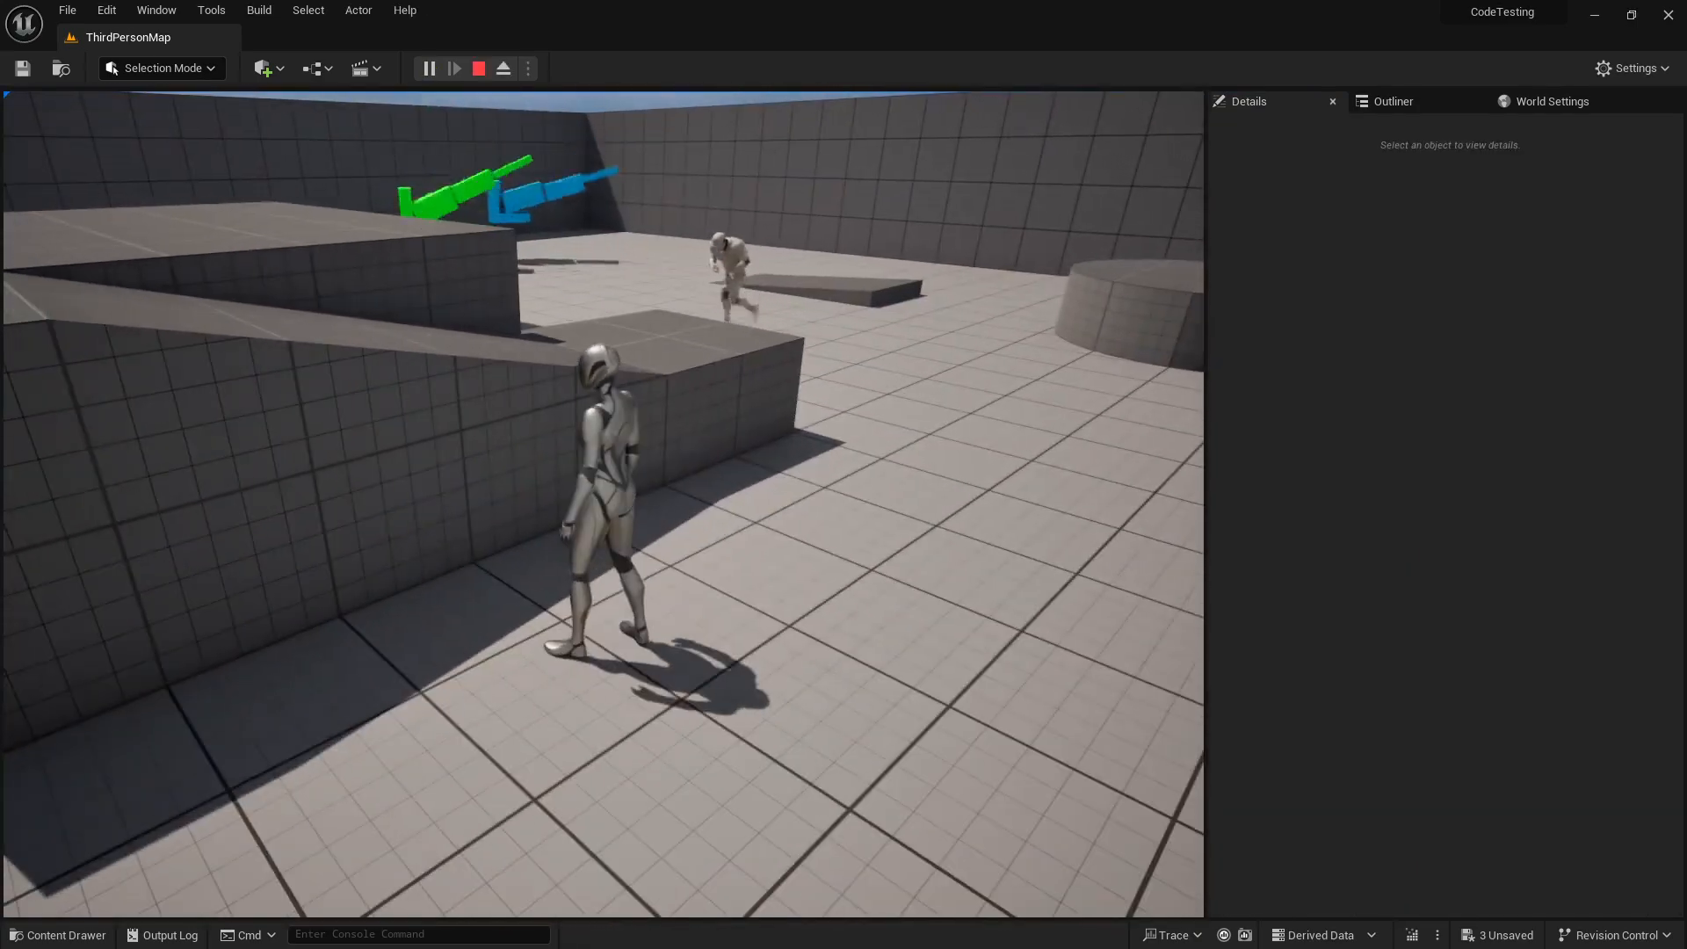
key(s)
key(a)
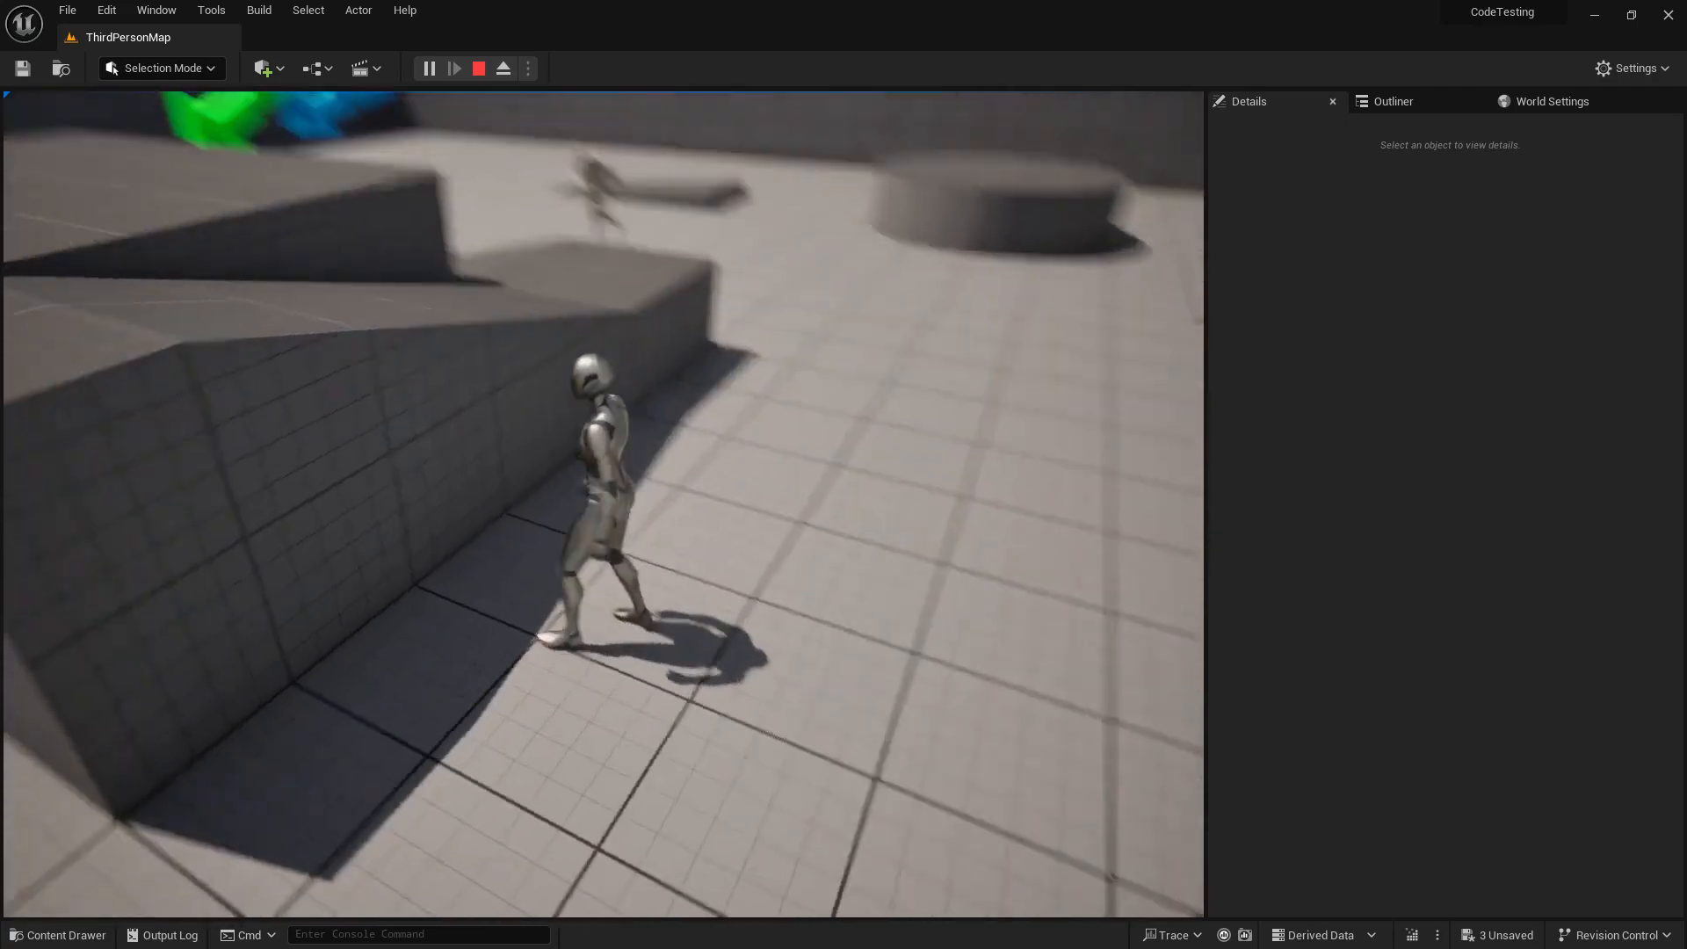
key(space)
key(w)
key(space)
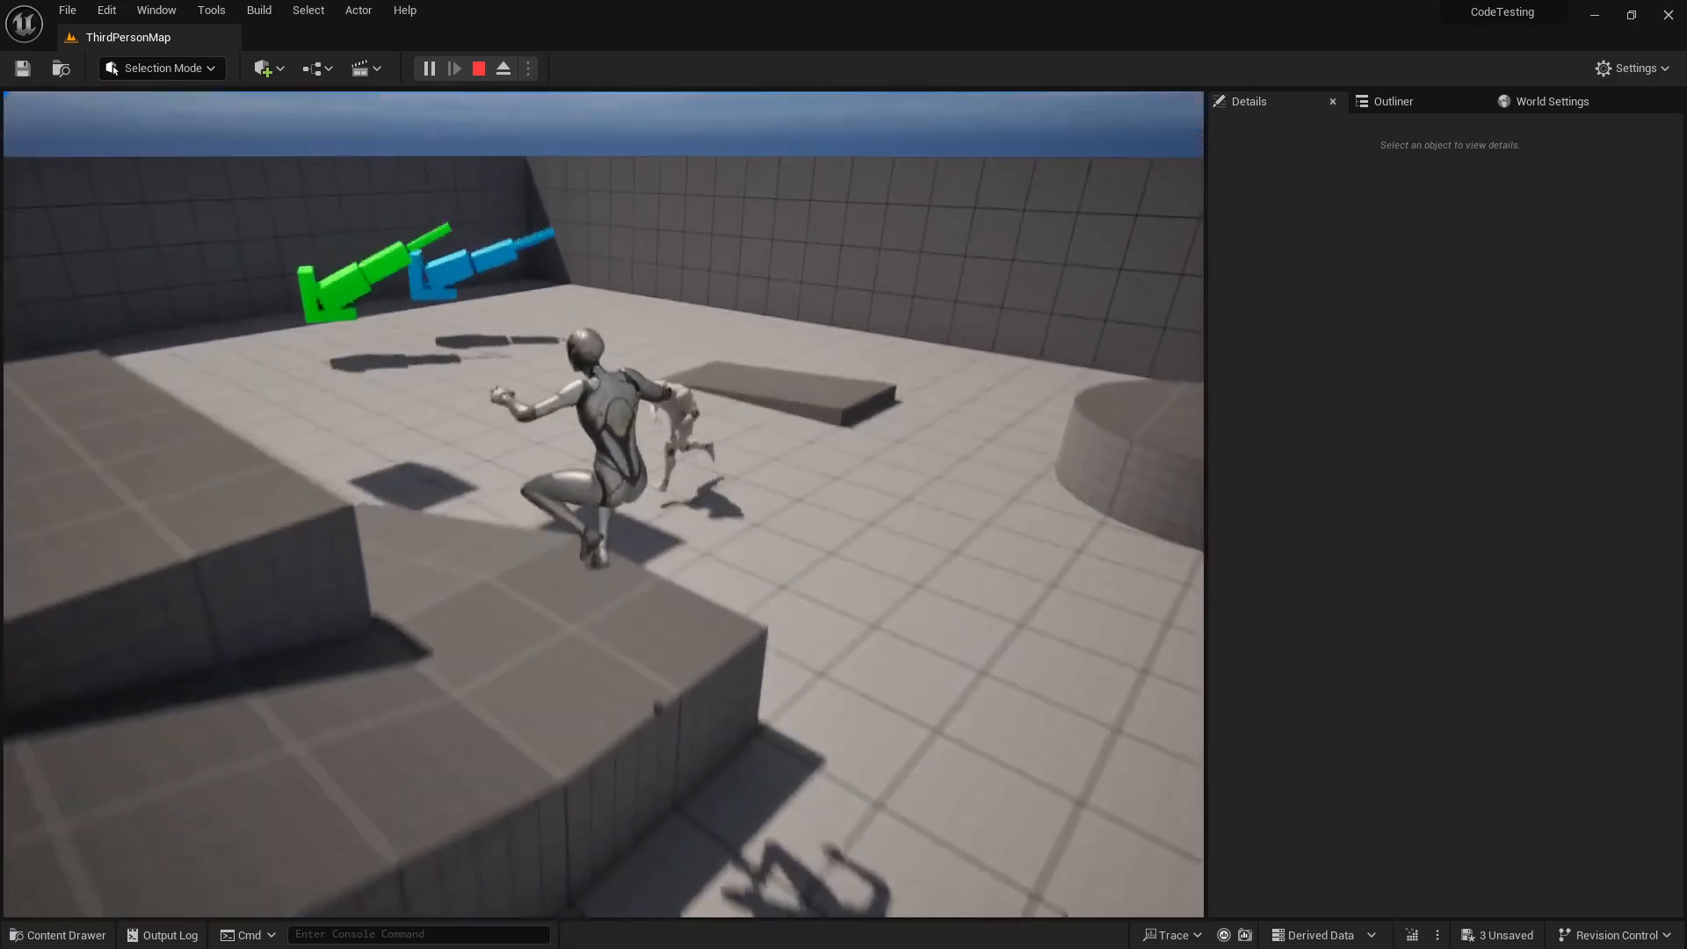
key(Escape)
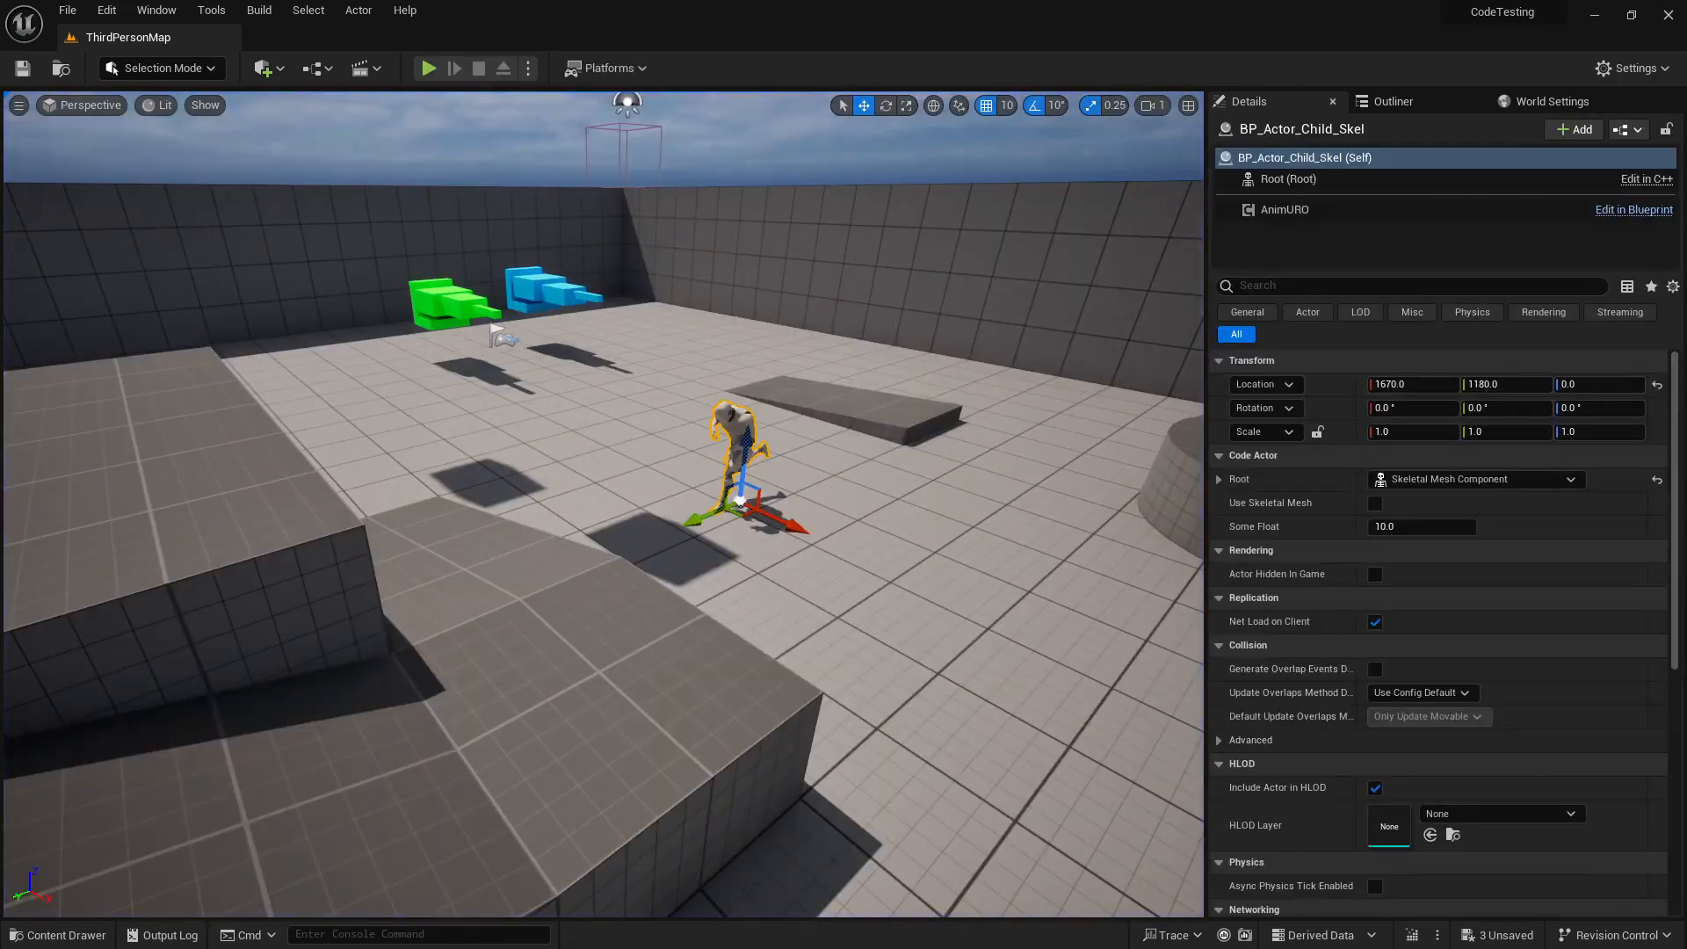
In BP_Actor_Child_Skel's AnimURO component, set LODTo Frame Skip Array indices 1, 2 and 3 to 5, 10 and 15
drag(1686, 158, 1122, 1)
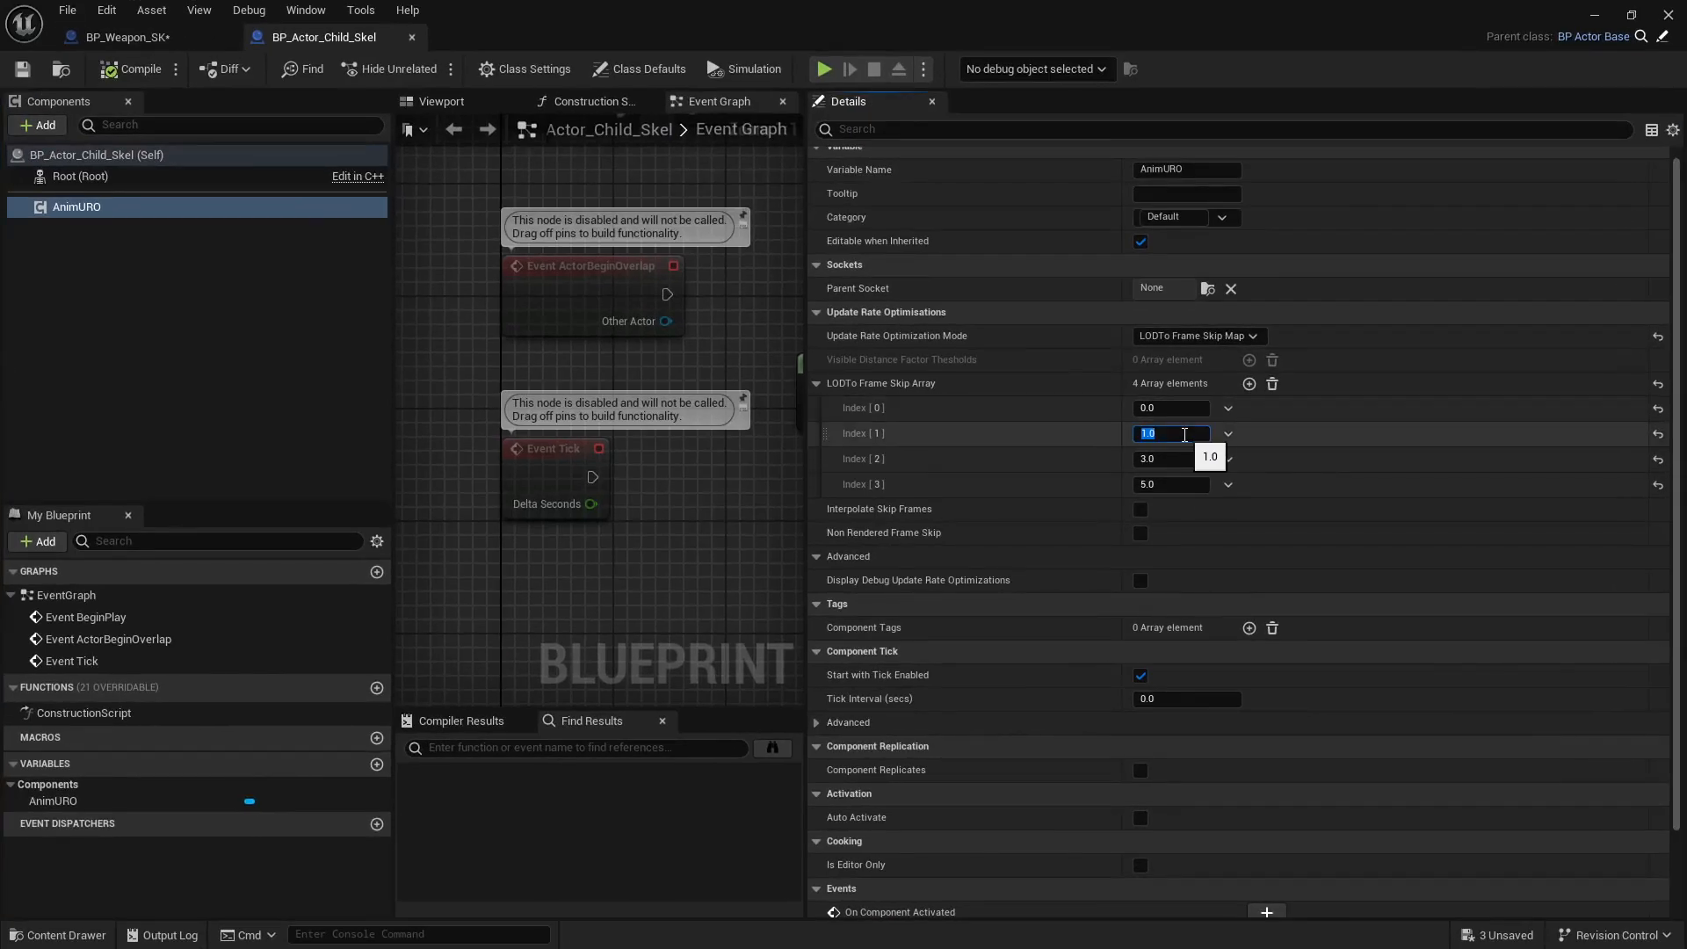
click(1182, 467)
text(1)
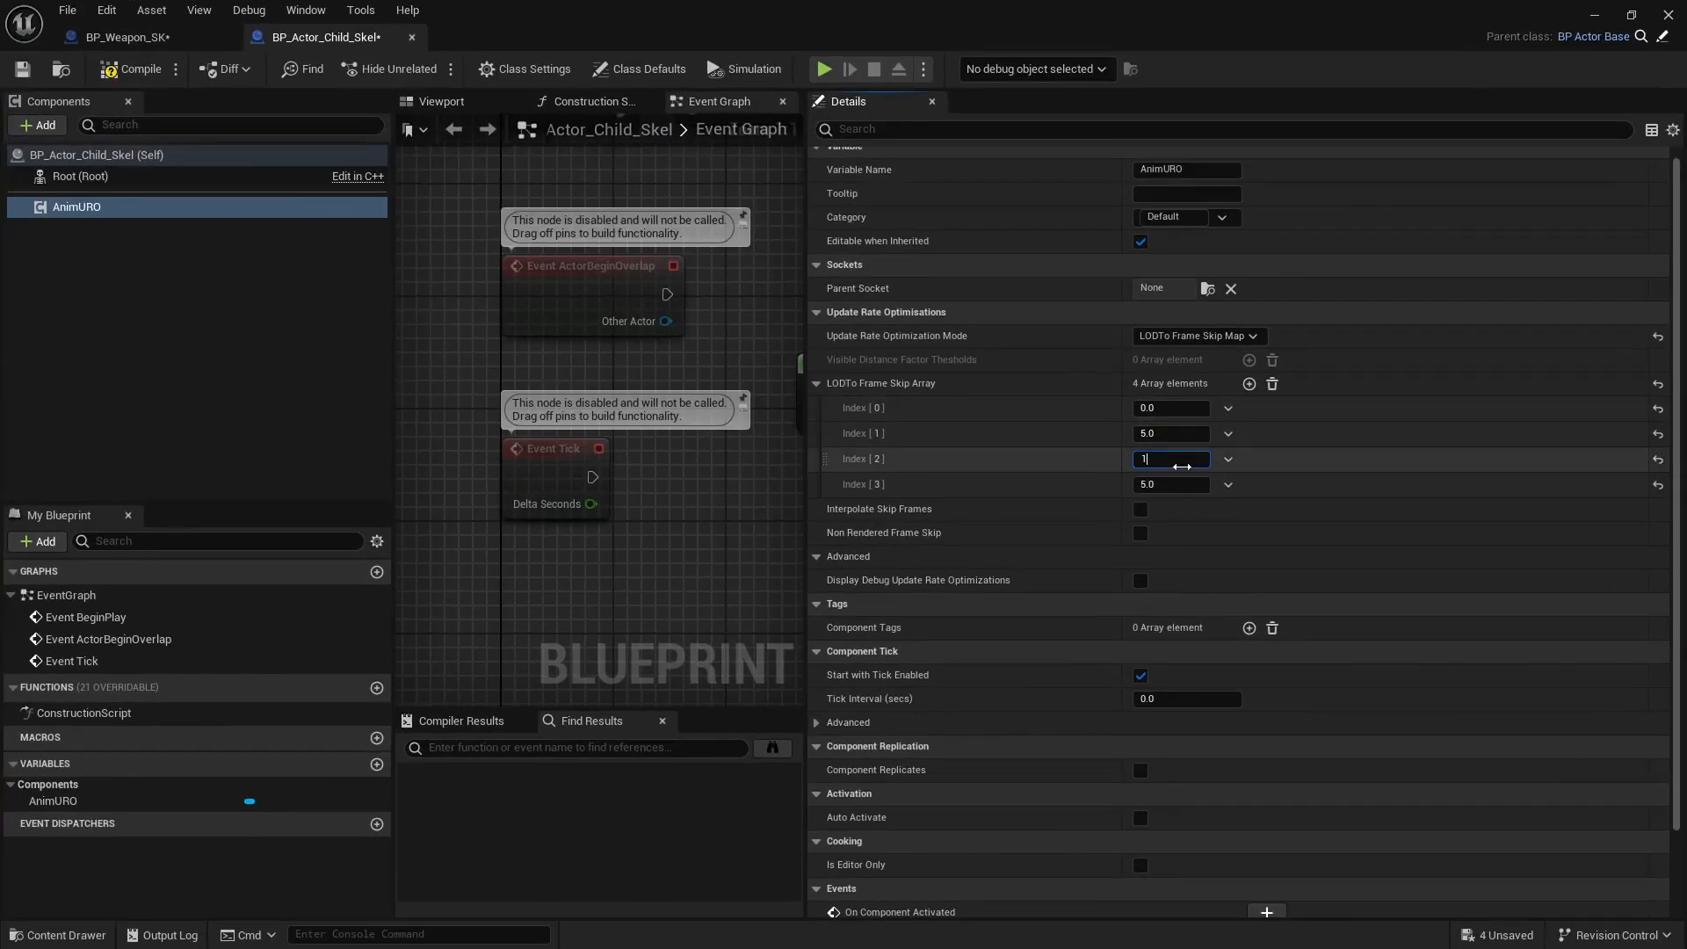
text(0)
click(1174, 490)
key(Return)
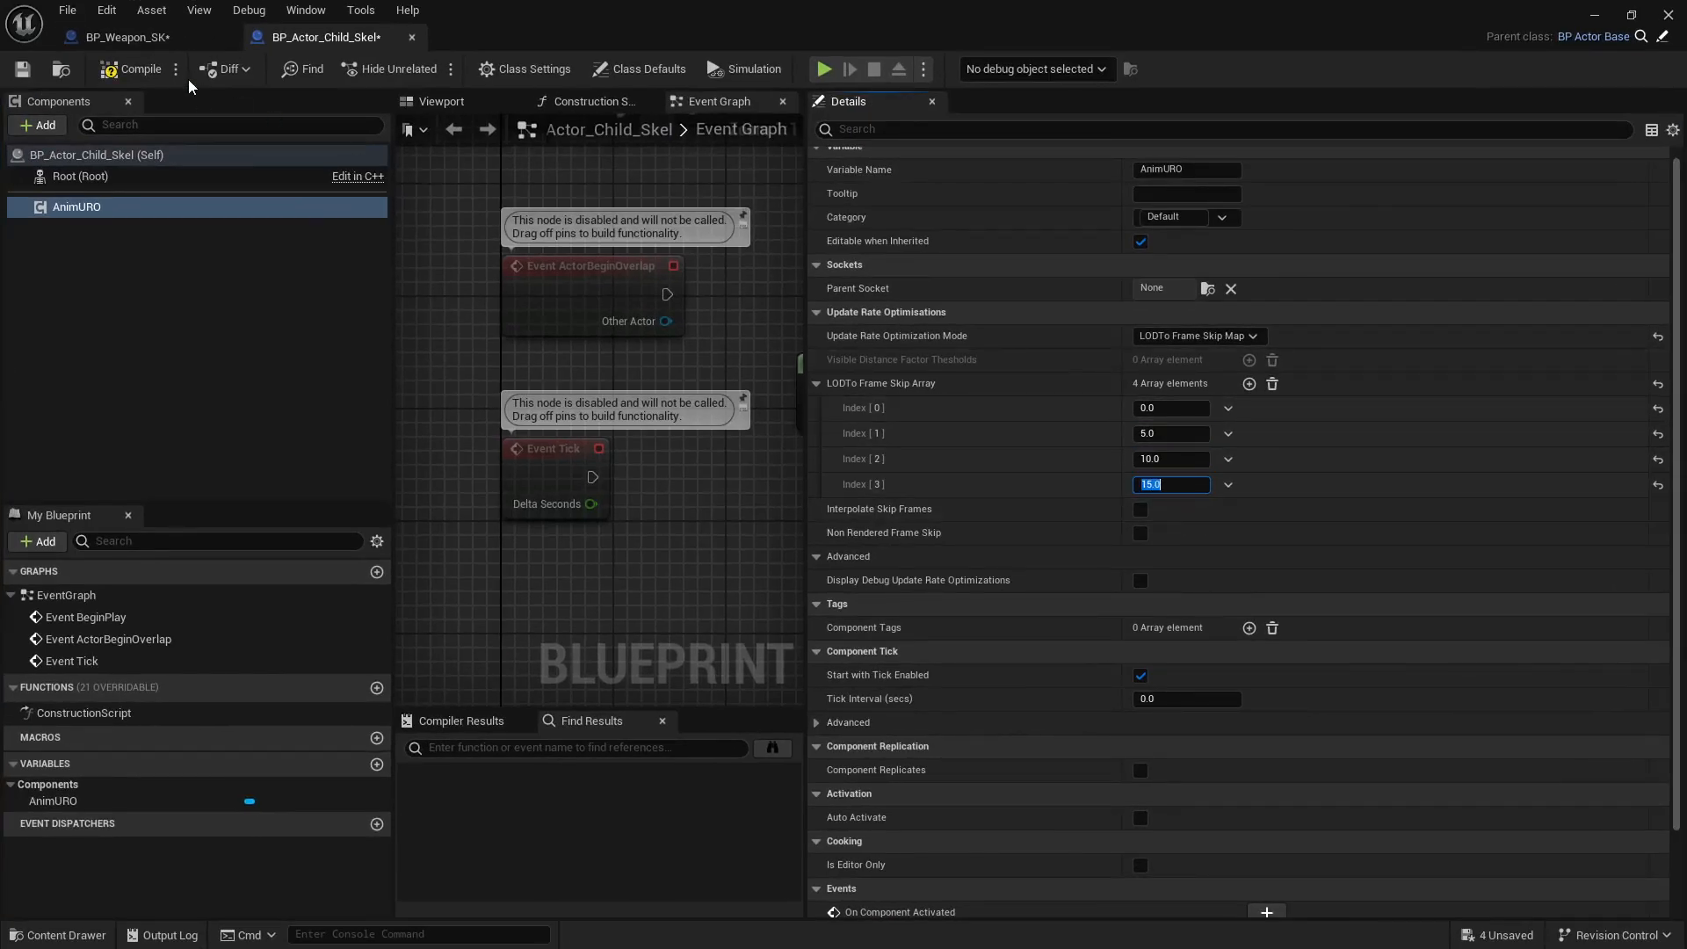
drag(697, 19, 697, 0)
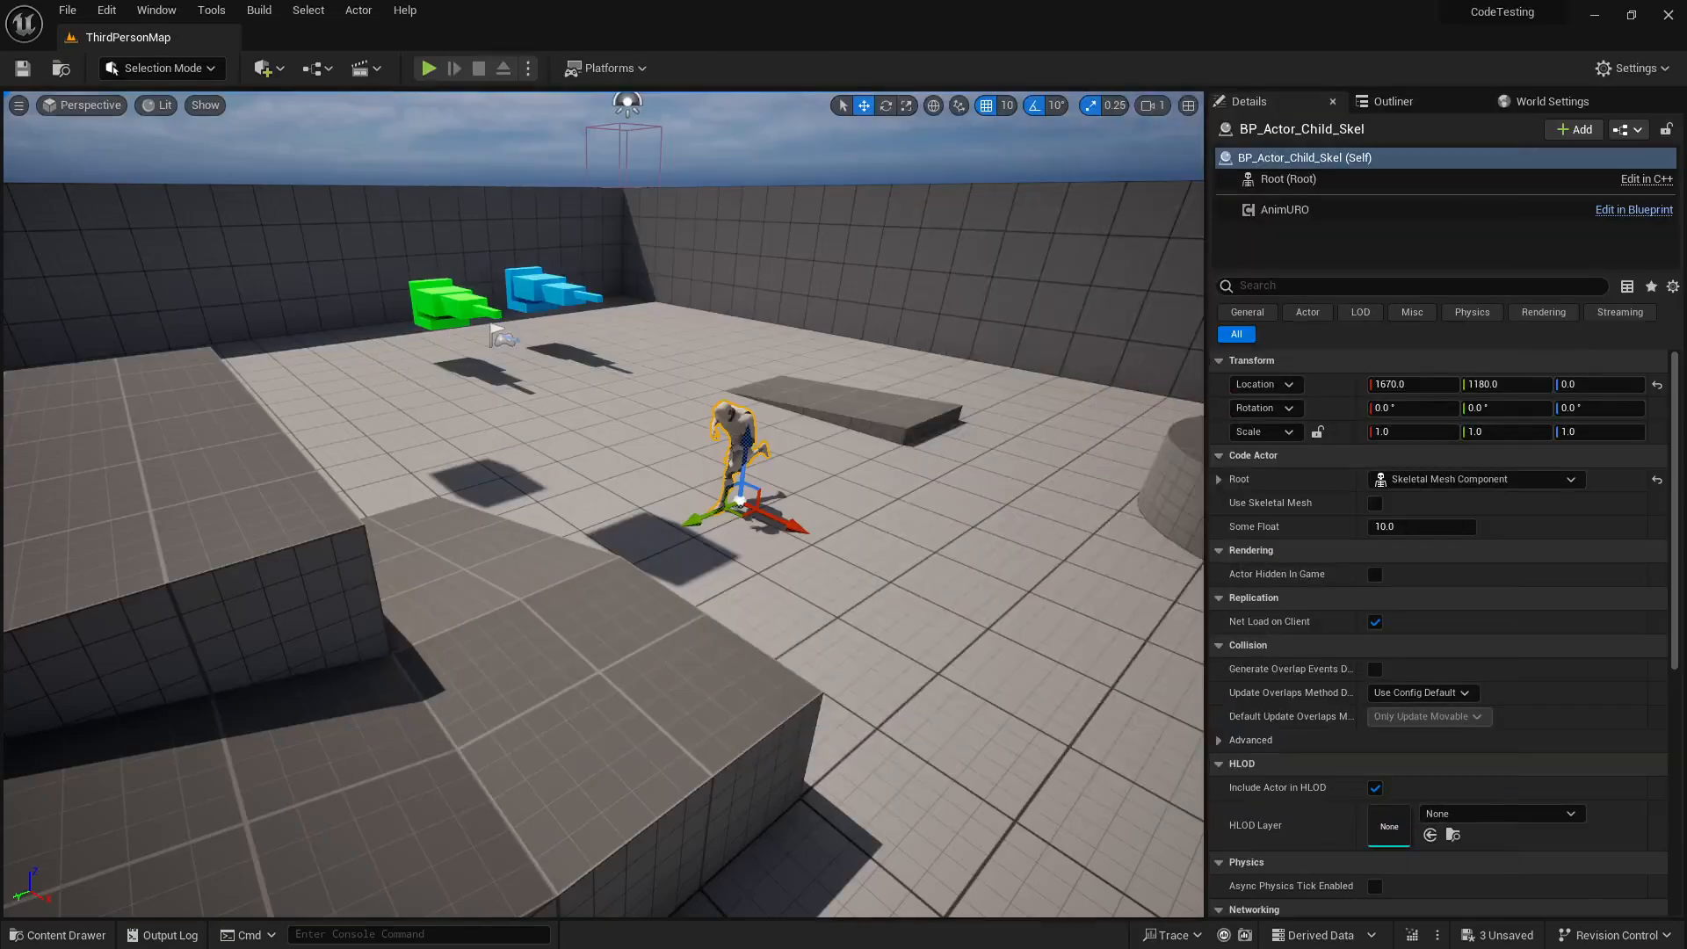
Play the level and bring the character next to the jogging mannequin to view its animation up close
click(429, 70)
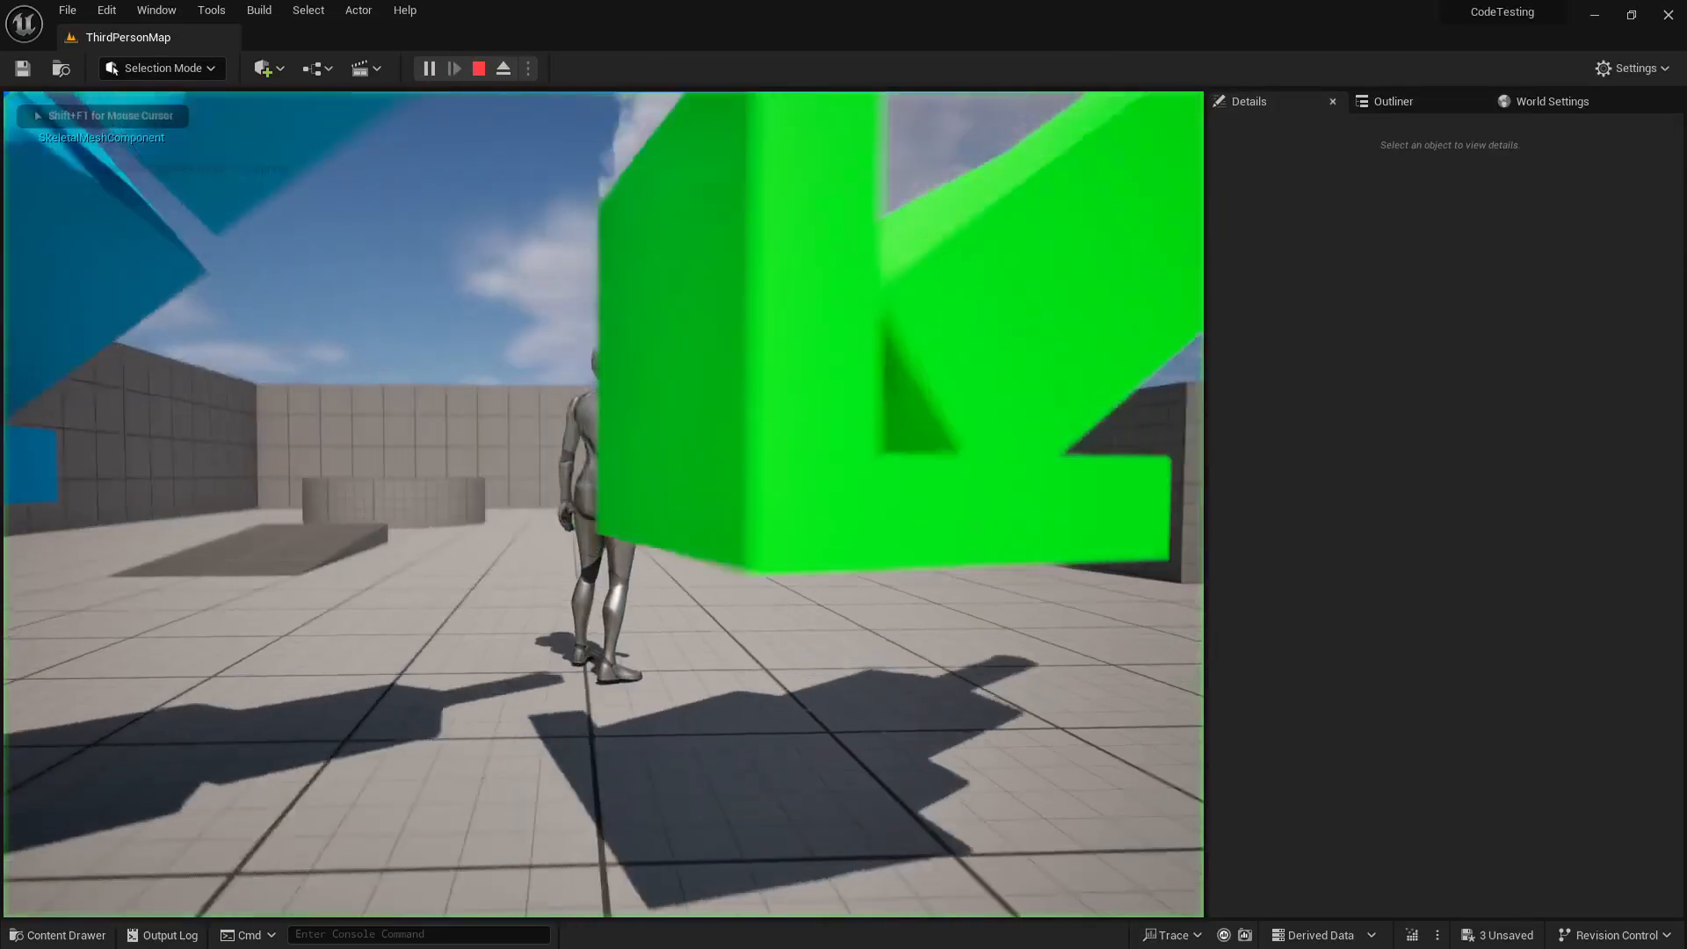
key(d)
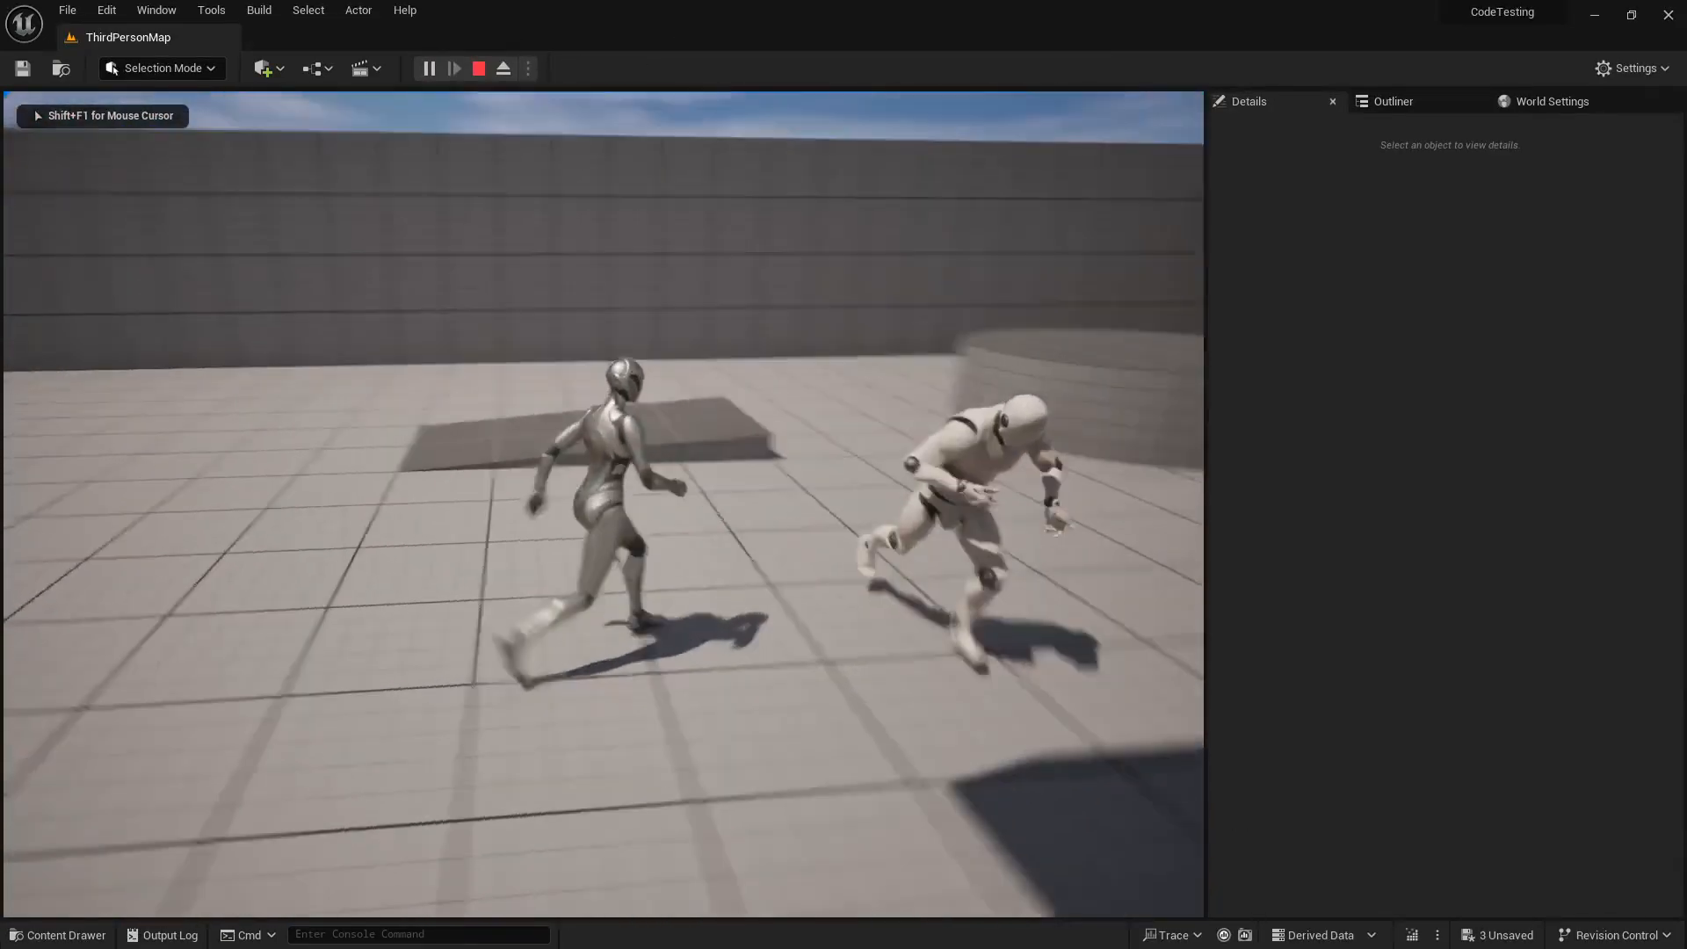
key(a)
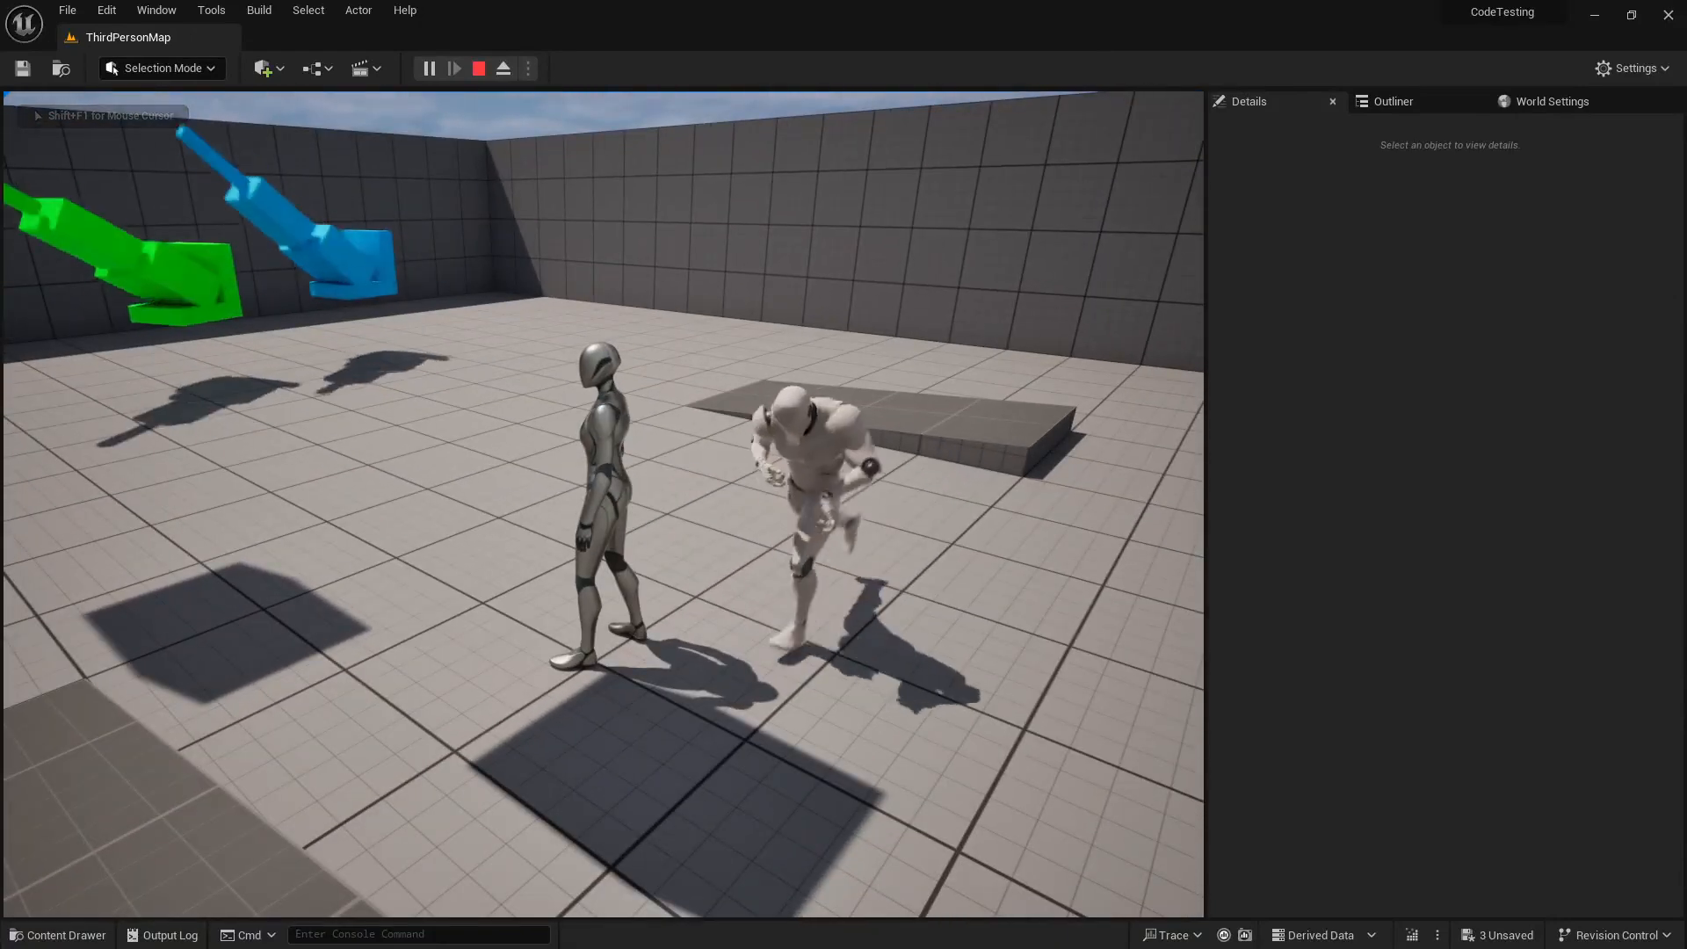
key(grave)
text(a)
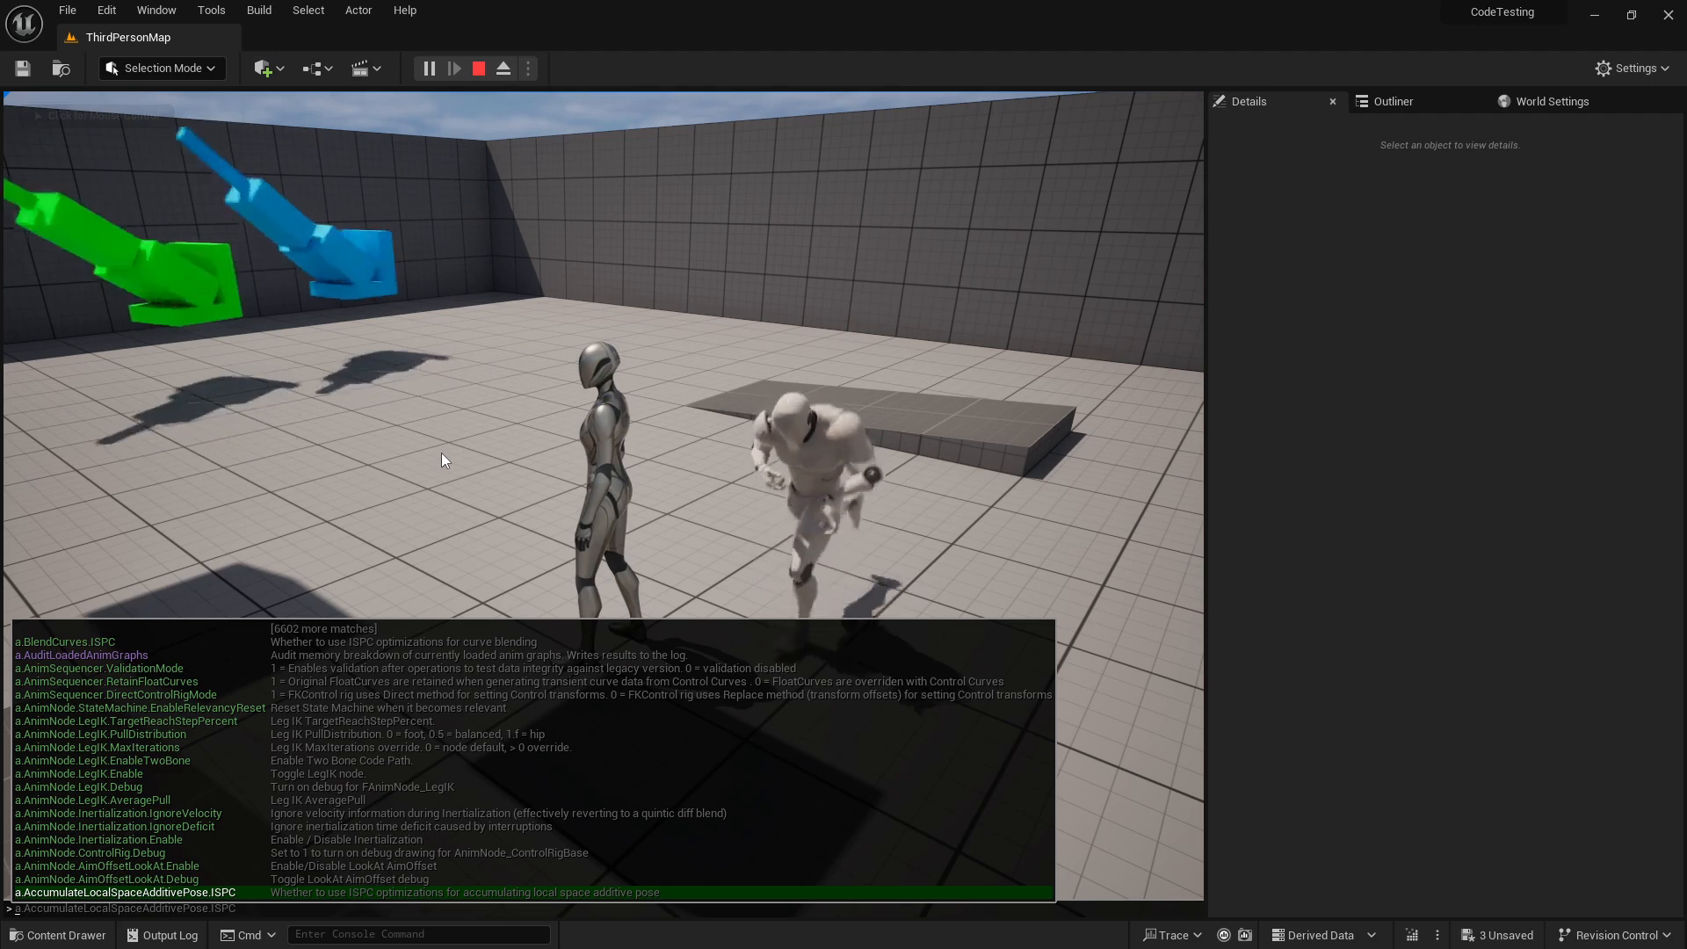
key(Up)
key(grave)
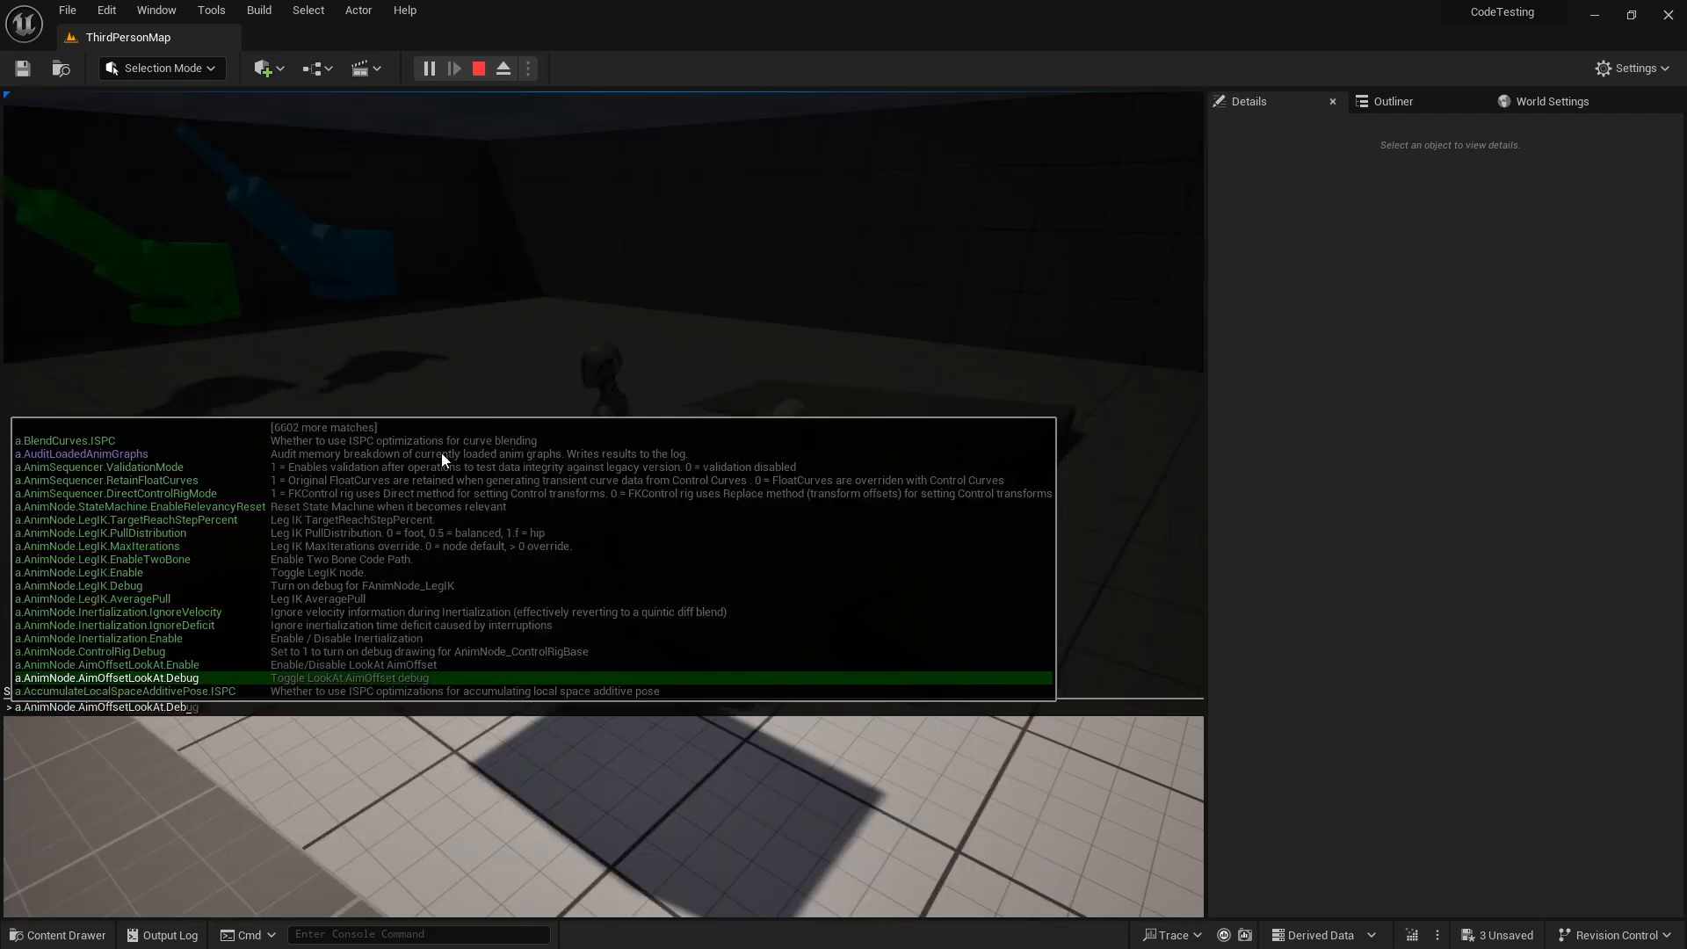
key(grave)
key(grave)
key(Up)
key(grave)
key(grave)
key(shift+F1)
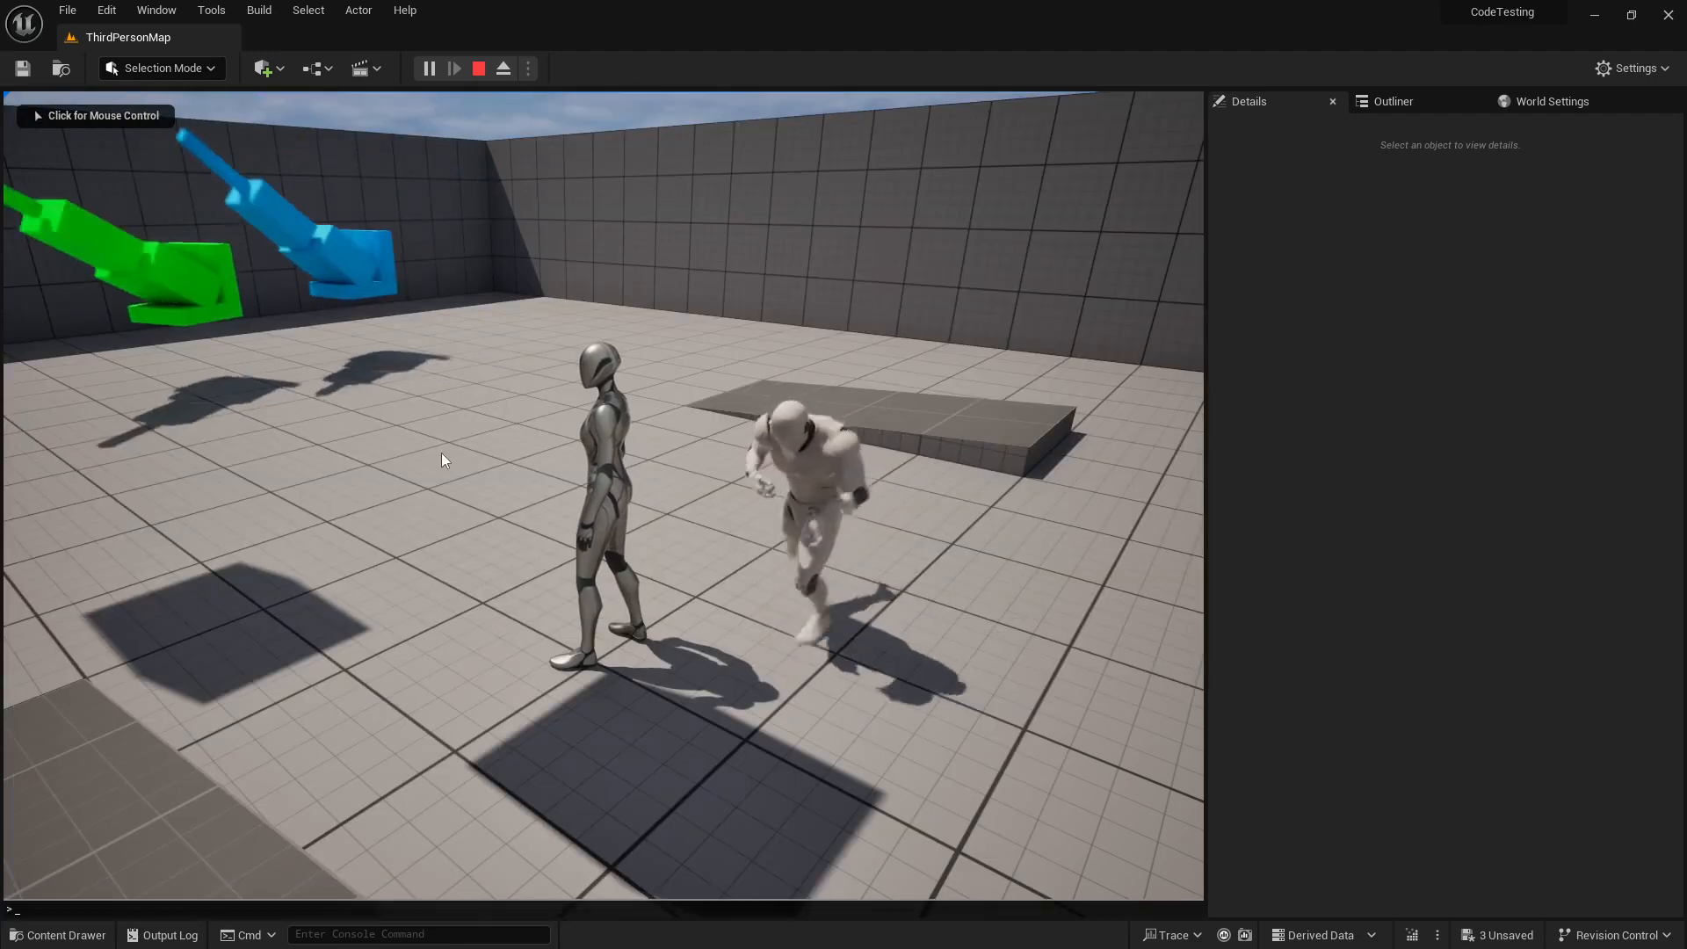
Enable the on-screen LOD read-outs with the console command a.VisualizeLODs 1
key(grave)
key(Up)
key(Up)
key(BackSpace)
text(1)
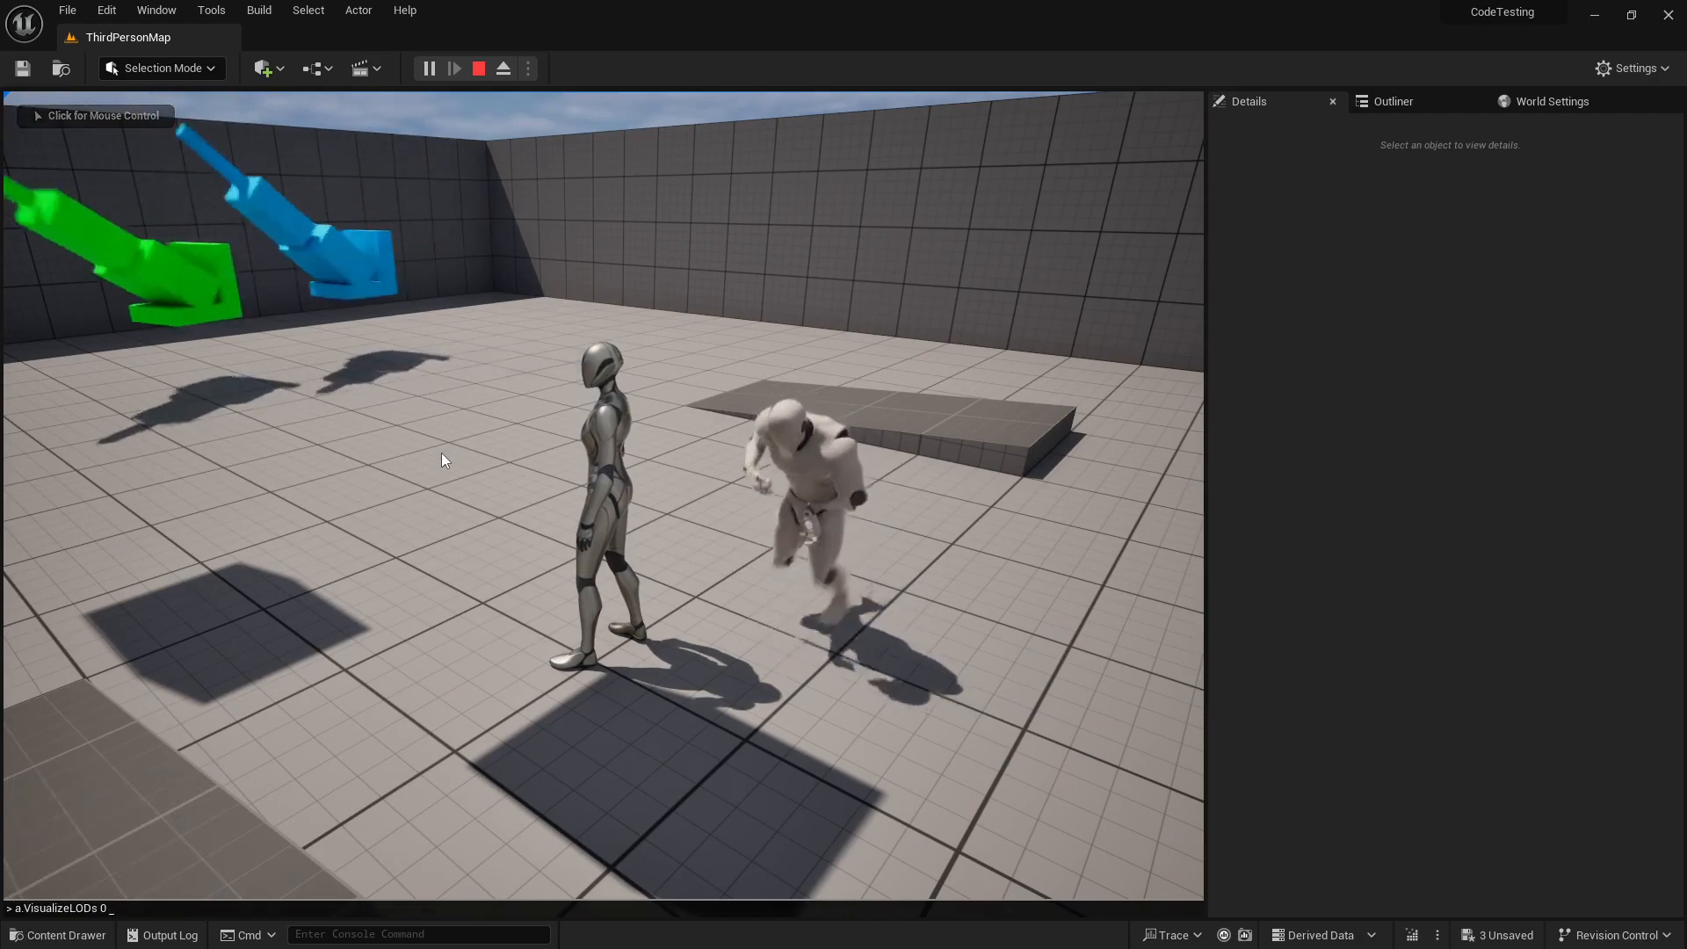
key(Return)
Move the character nearer to and farther from the mannequin to compare its LOD level and frame skipping, and end the session
key(s)
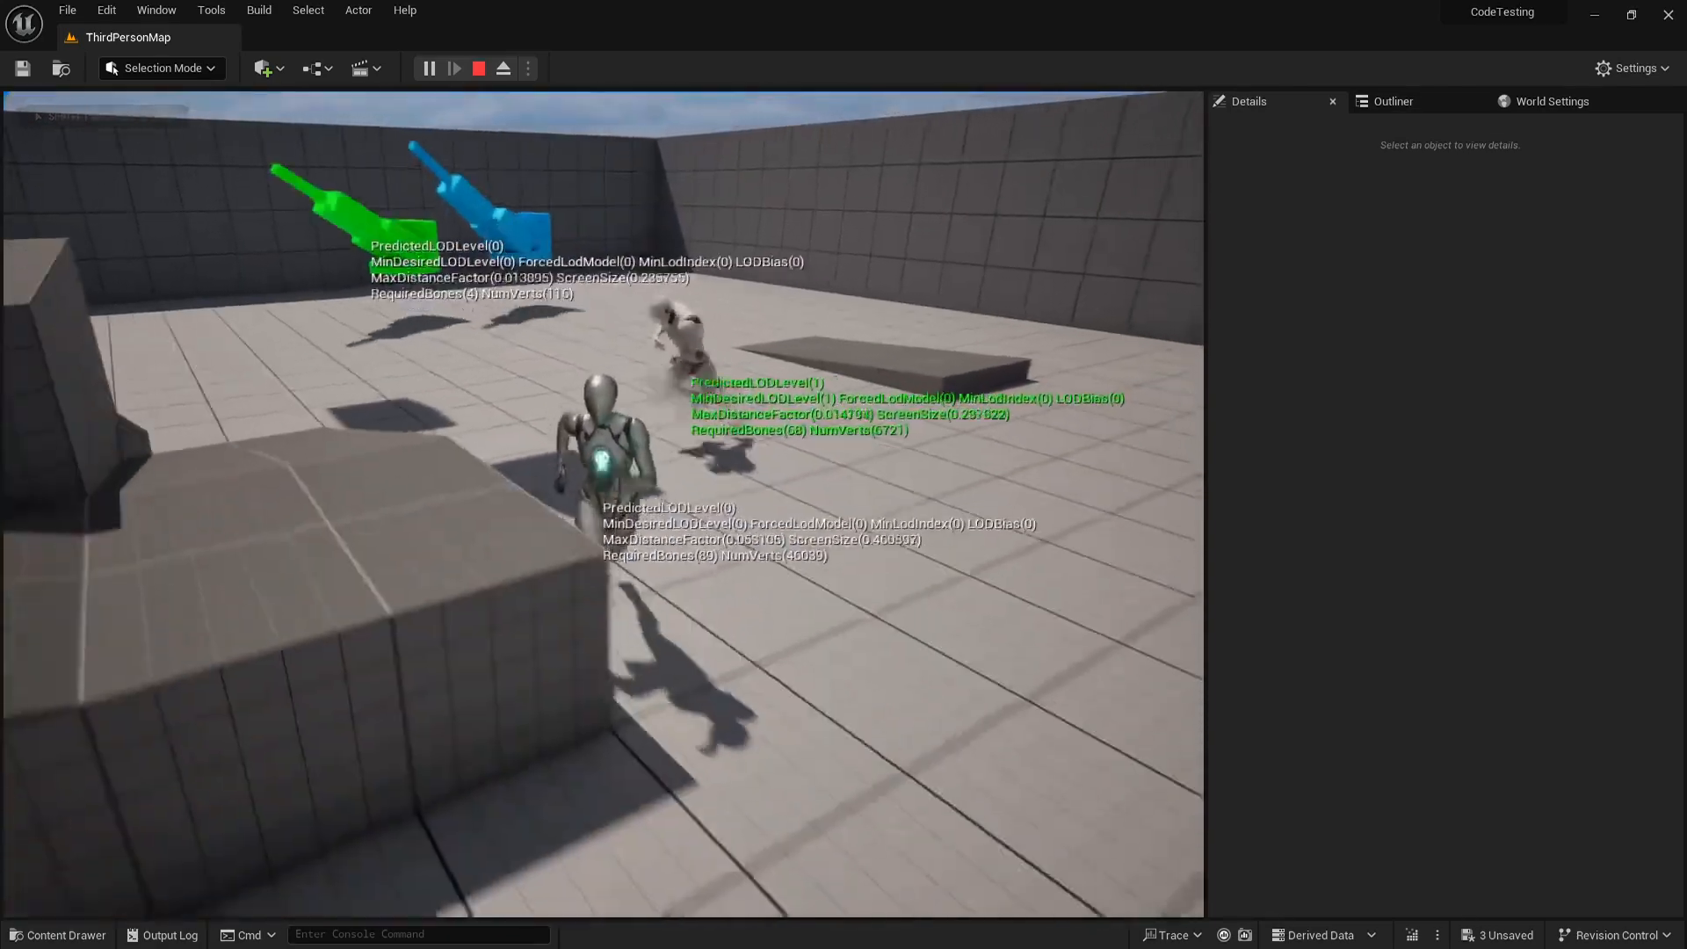
key(w)
key(w)
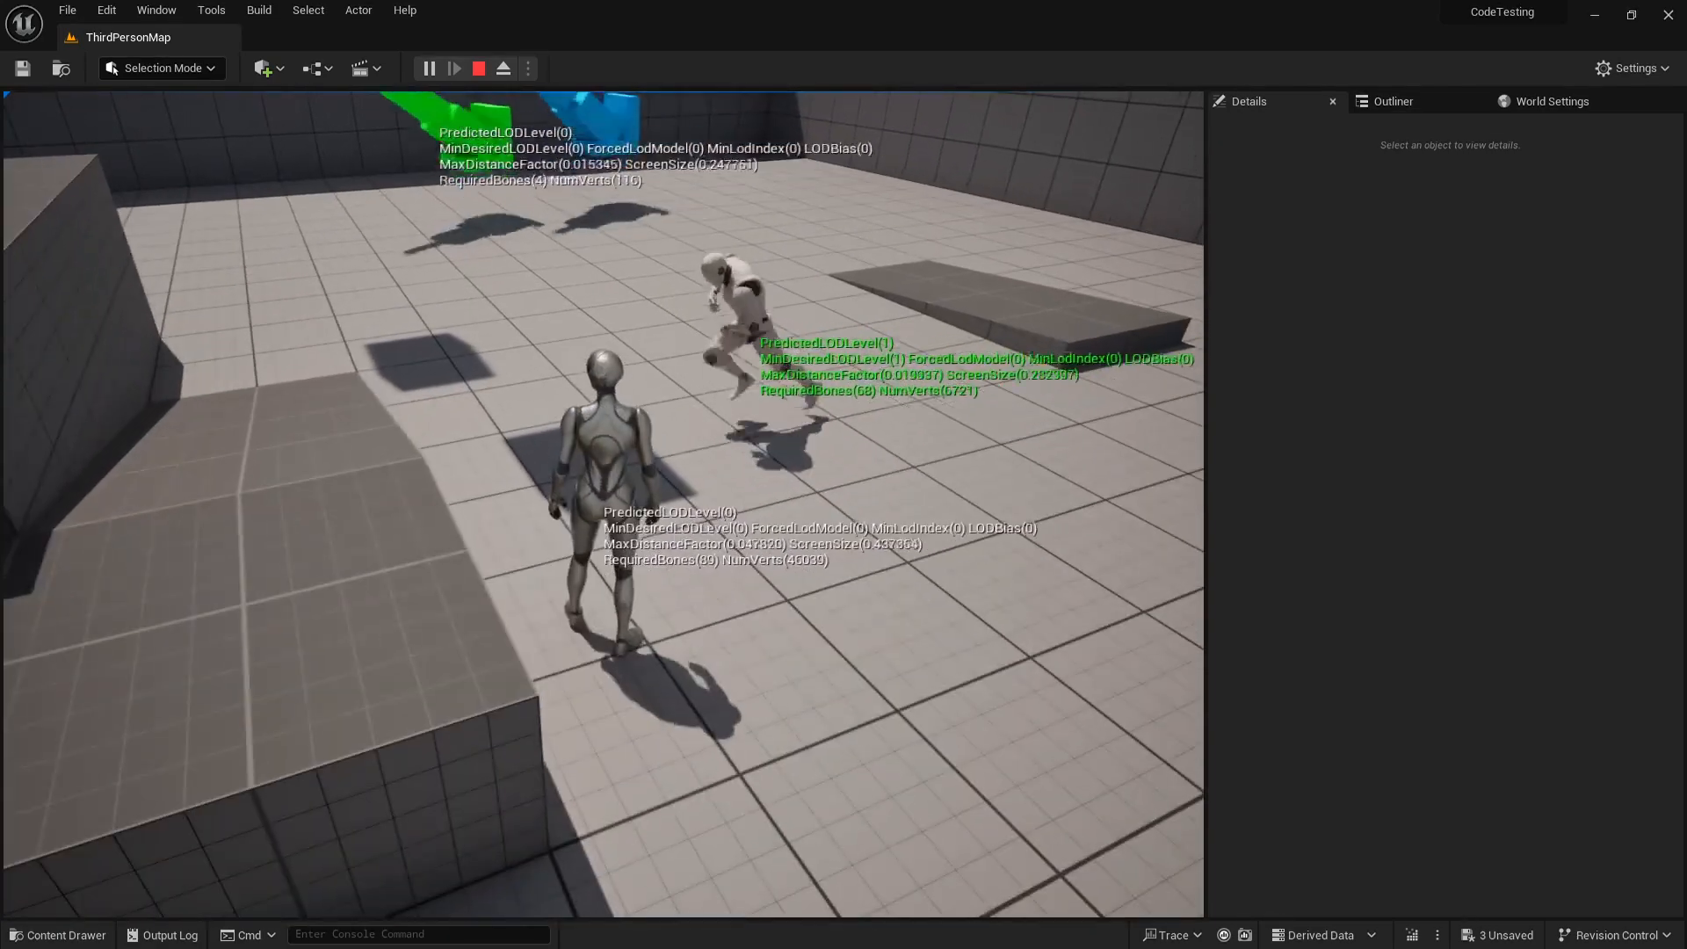
key(s)
key(s)
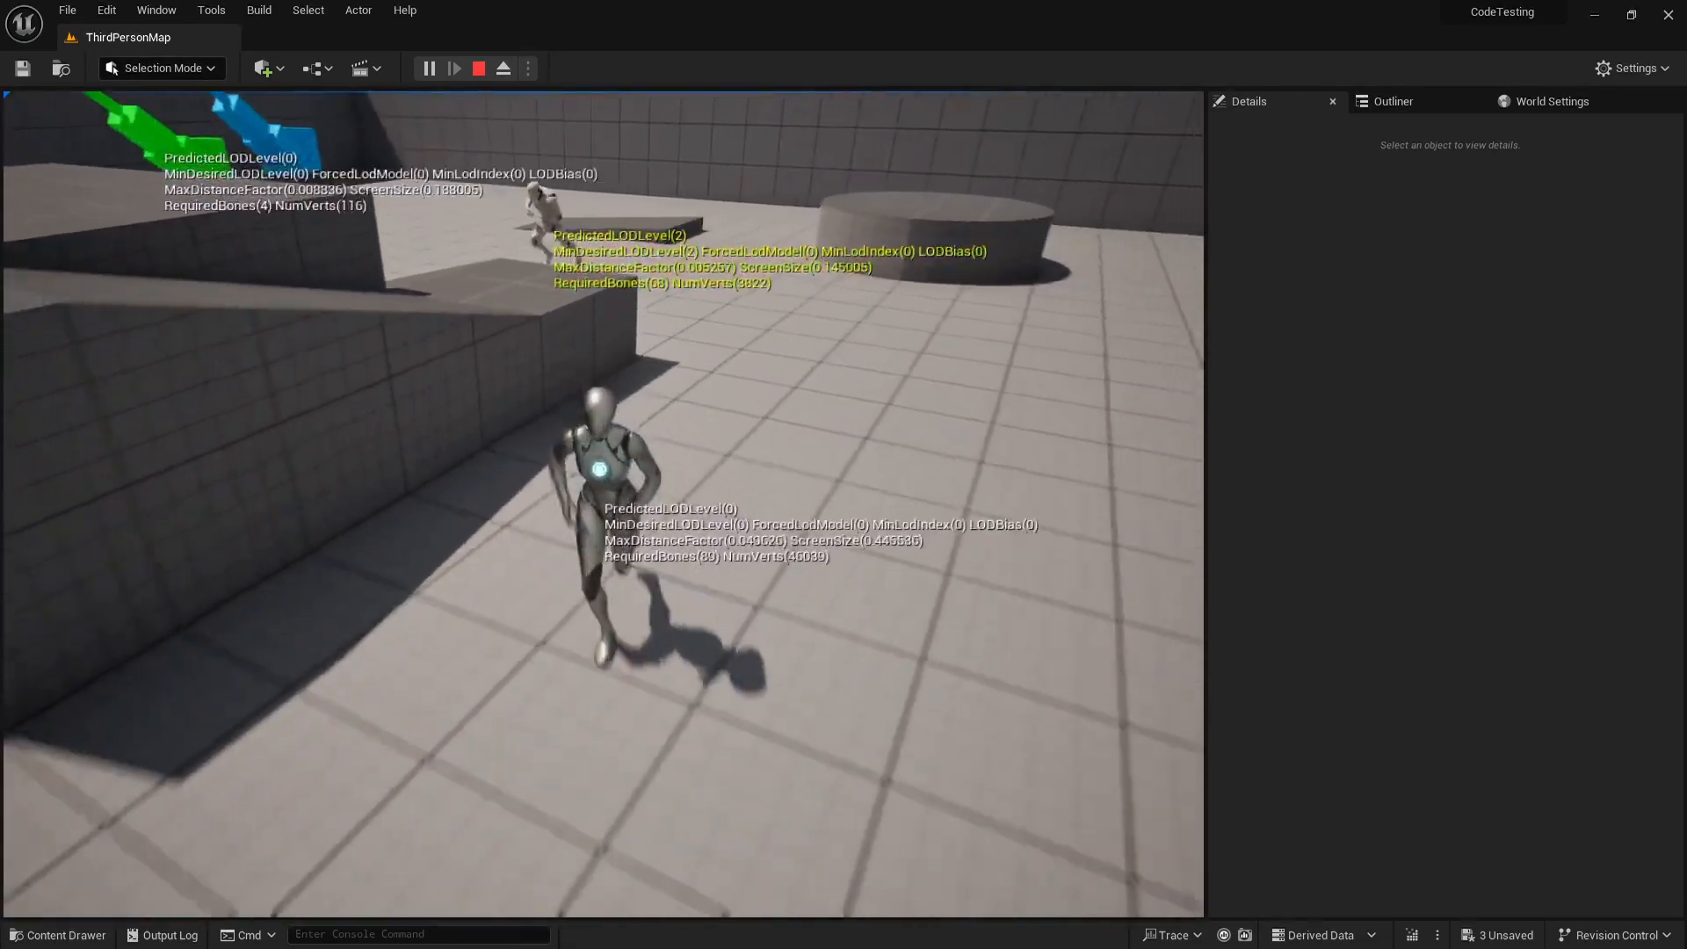
key(w)
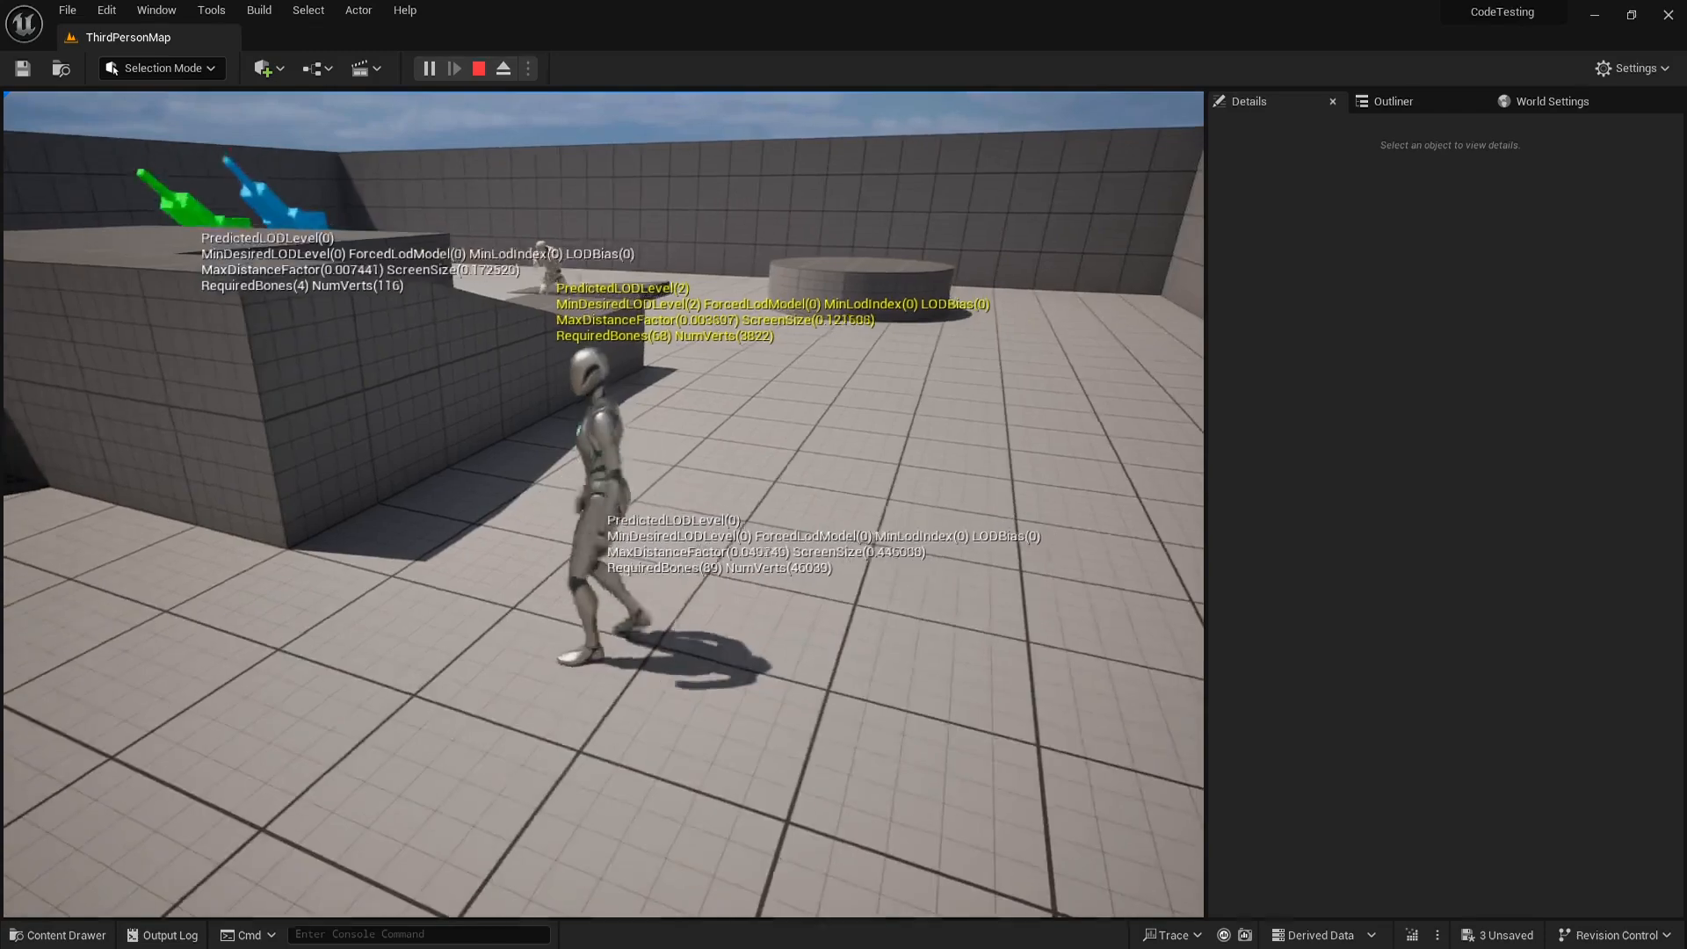
key(Escape)
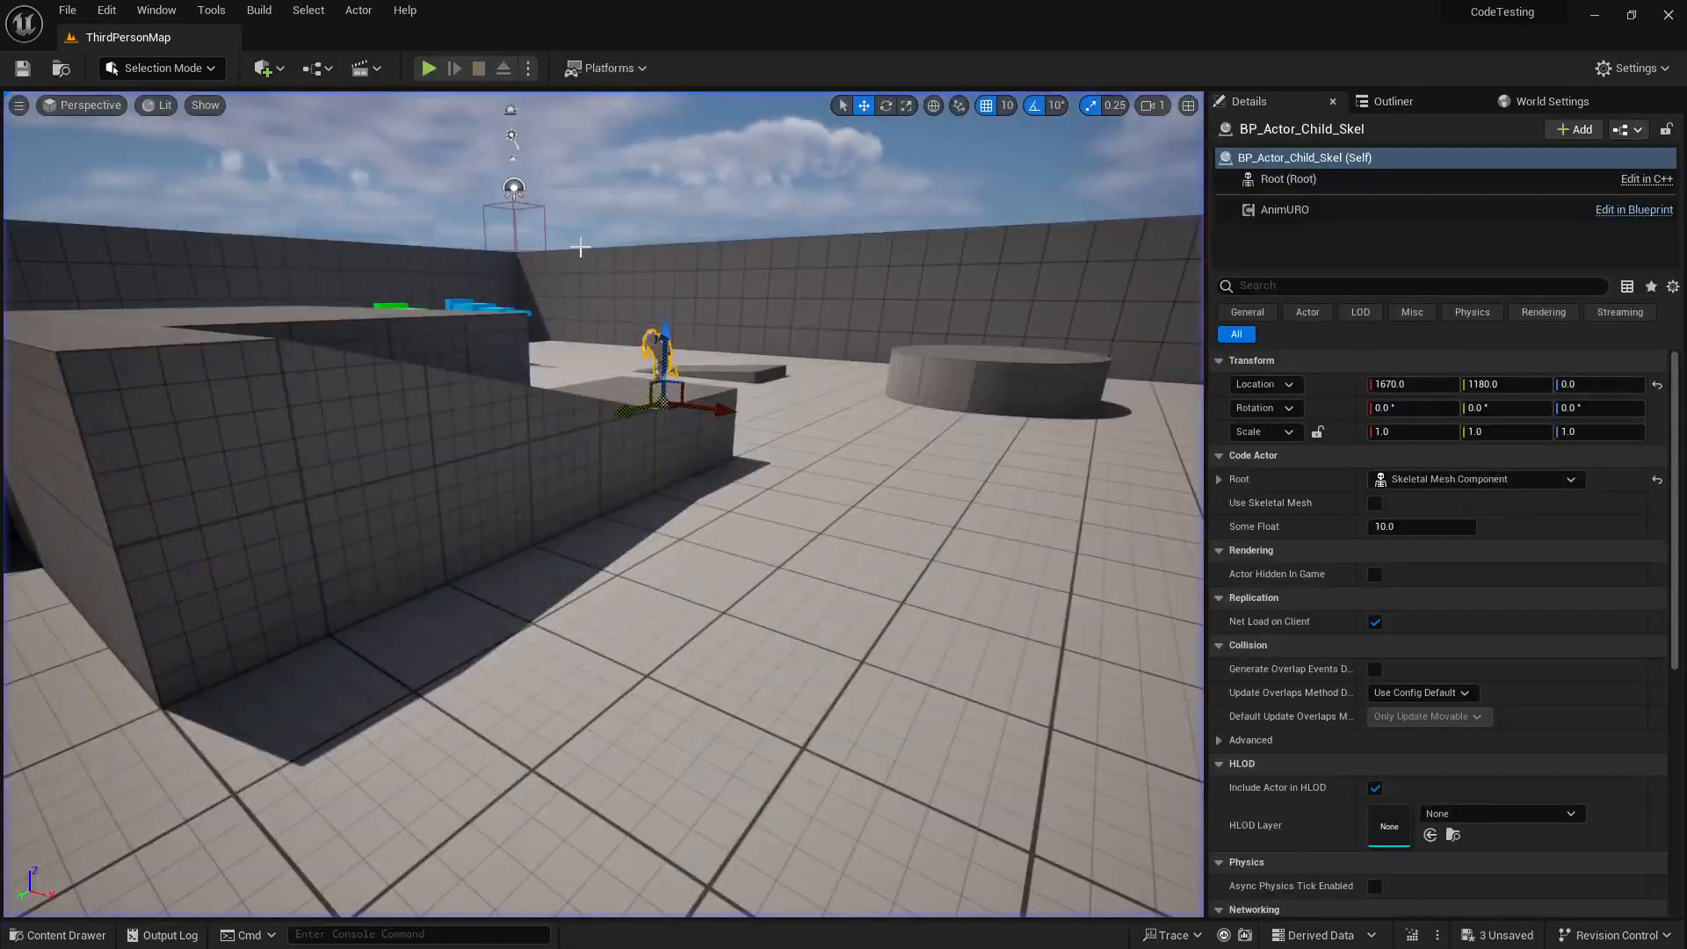
Select both the blue and green weapon actors in the level and enable Actor Hidden In Game for them
key(w)
right_drag(543, 278, 501, 290)
key(e)
click(582, 322)
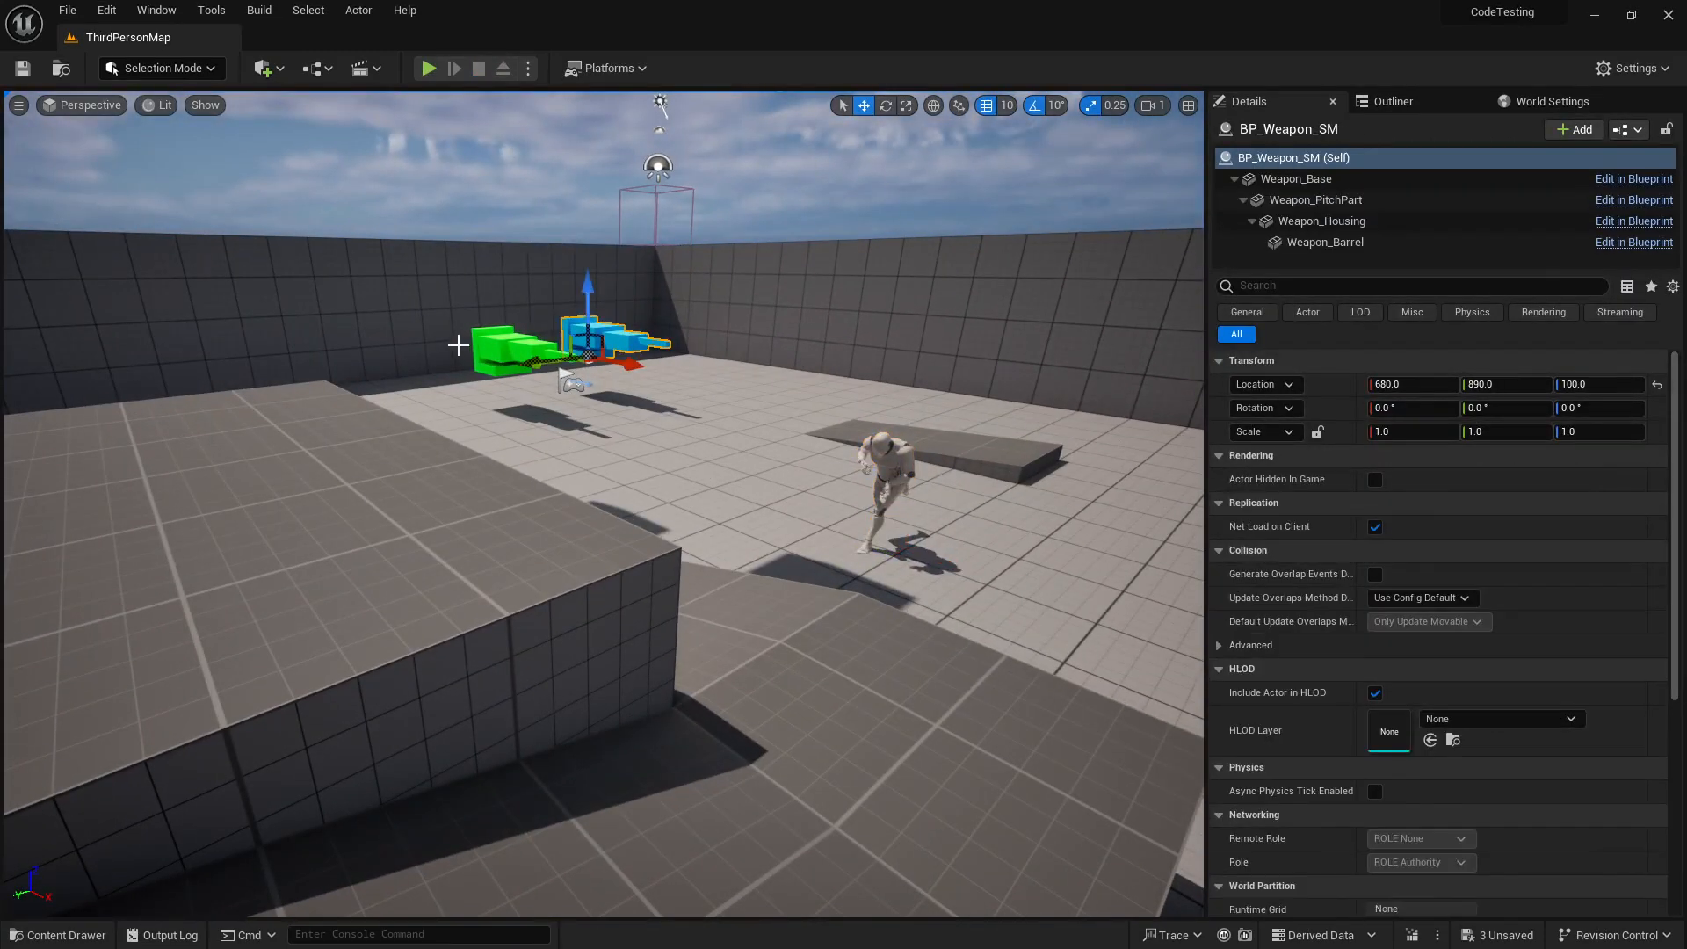
ctrl+click(506, 348)
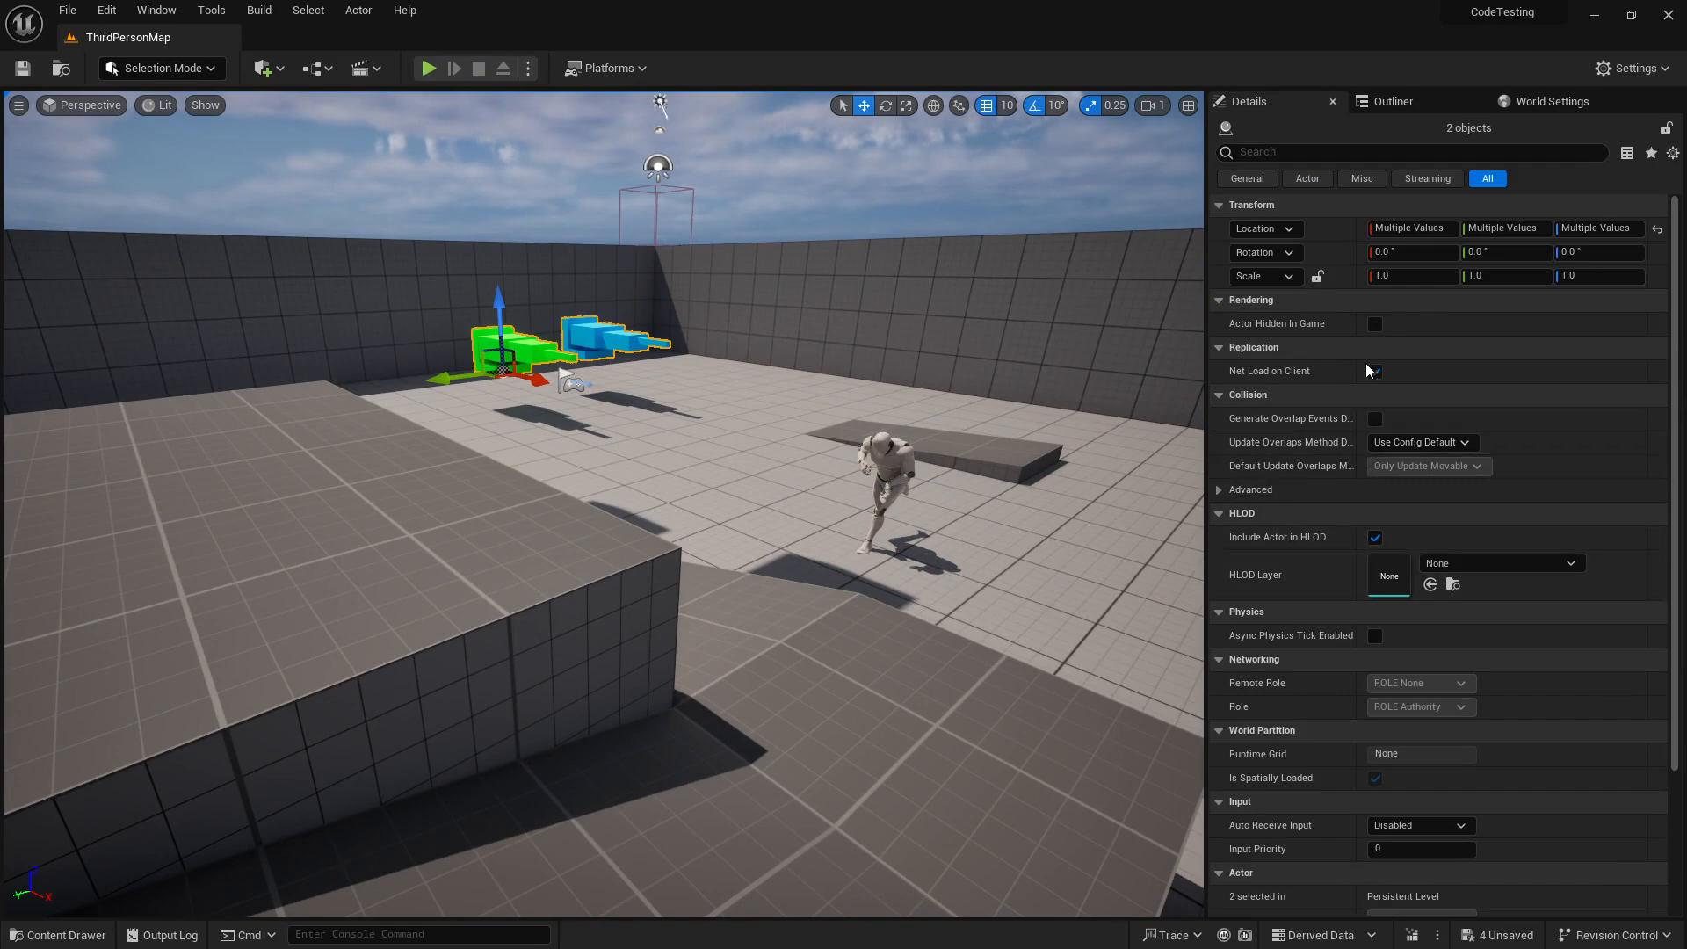
click(1376, 323)
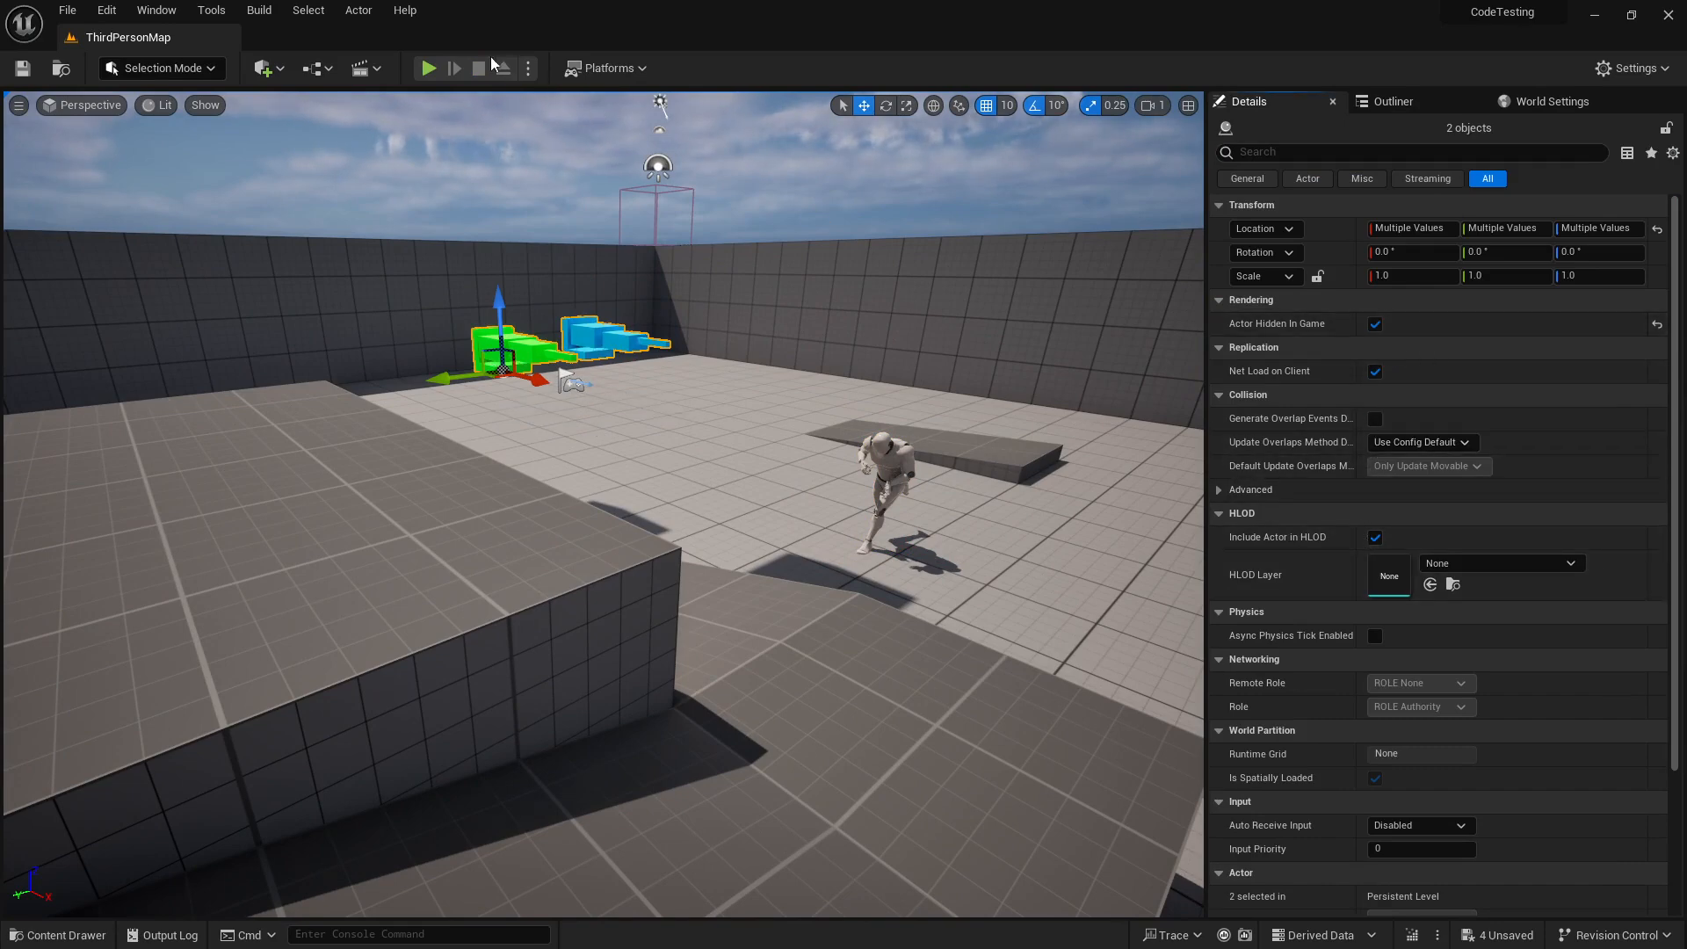
Play the level and move the character away from the jogging mannequin to compare its LOD level at a distance, then end the session
click(428, 69)
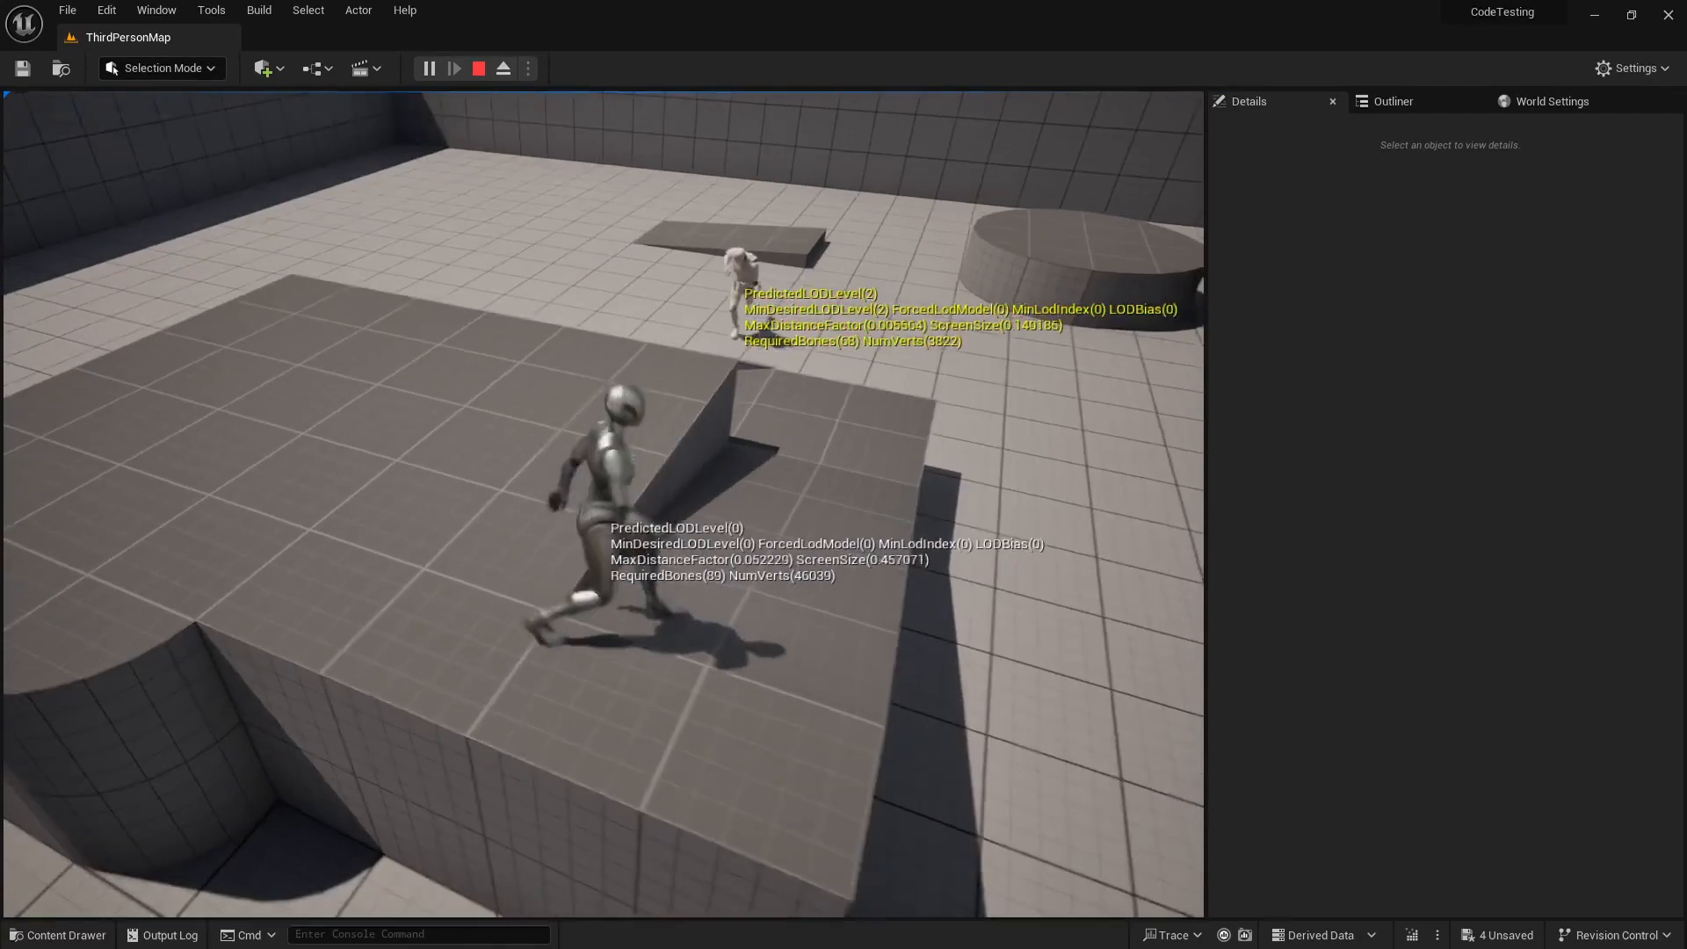
key(d)
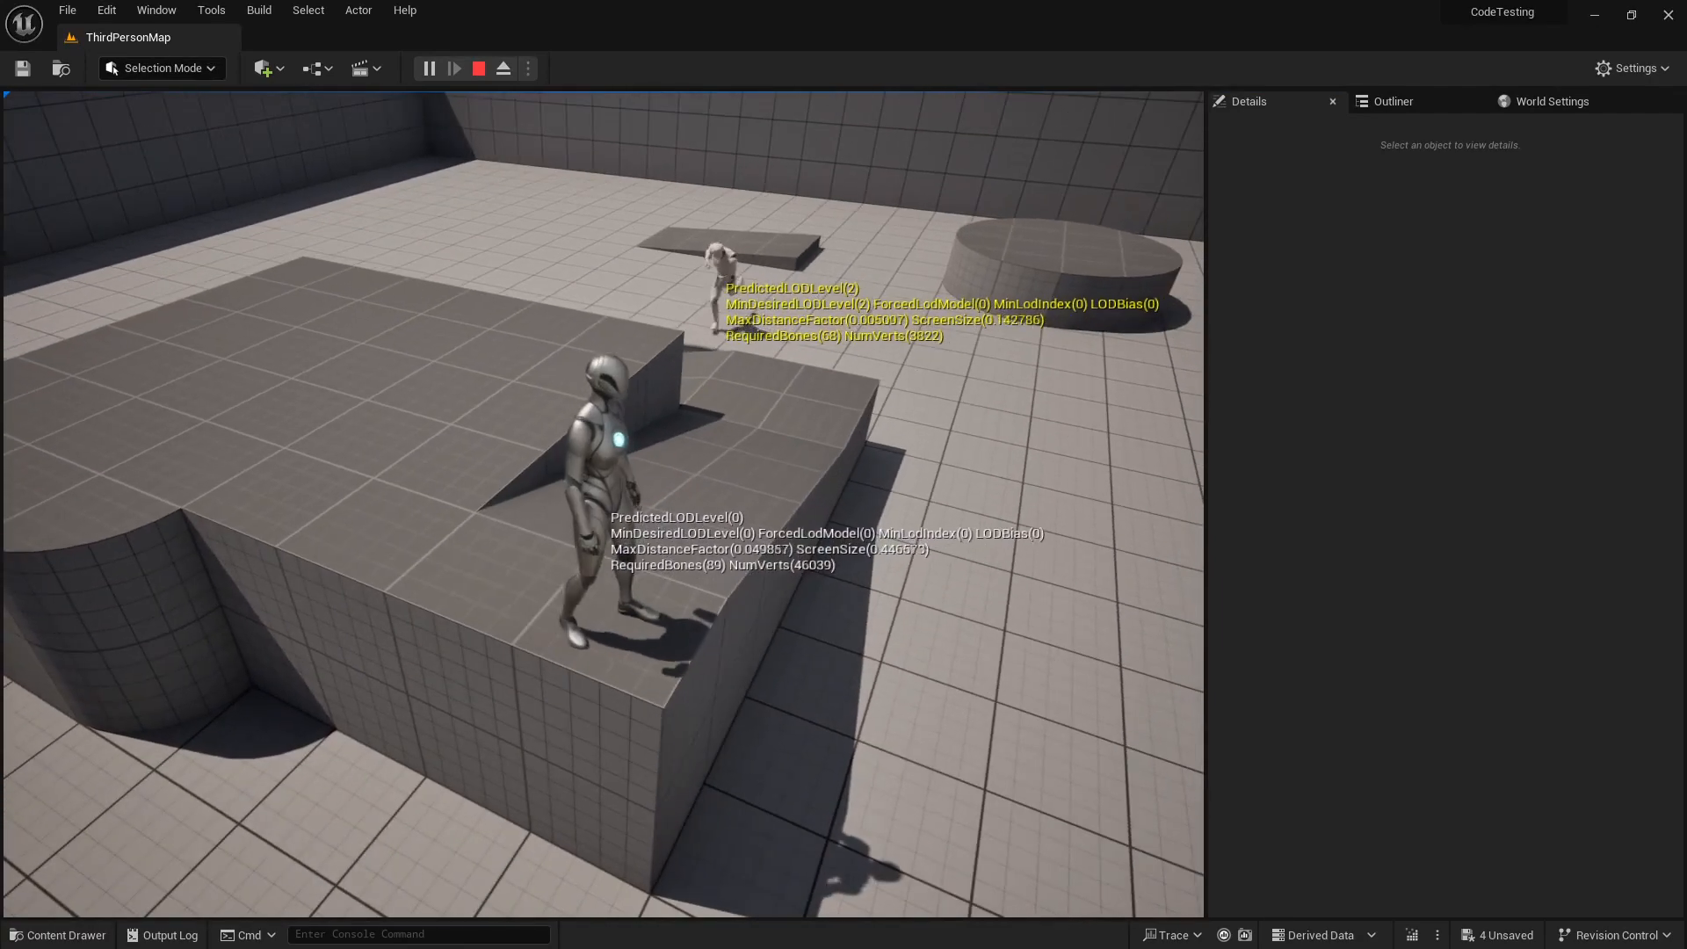
key(s)
key(space)
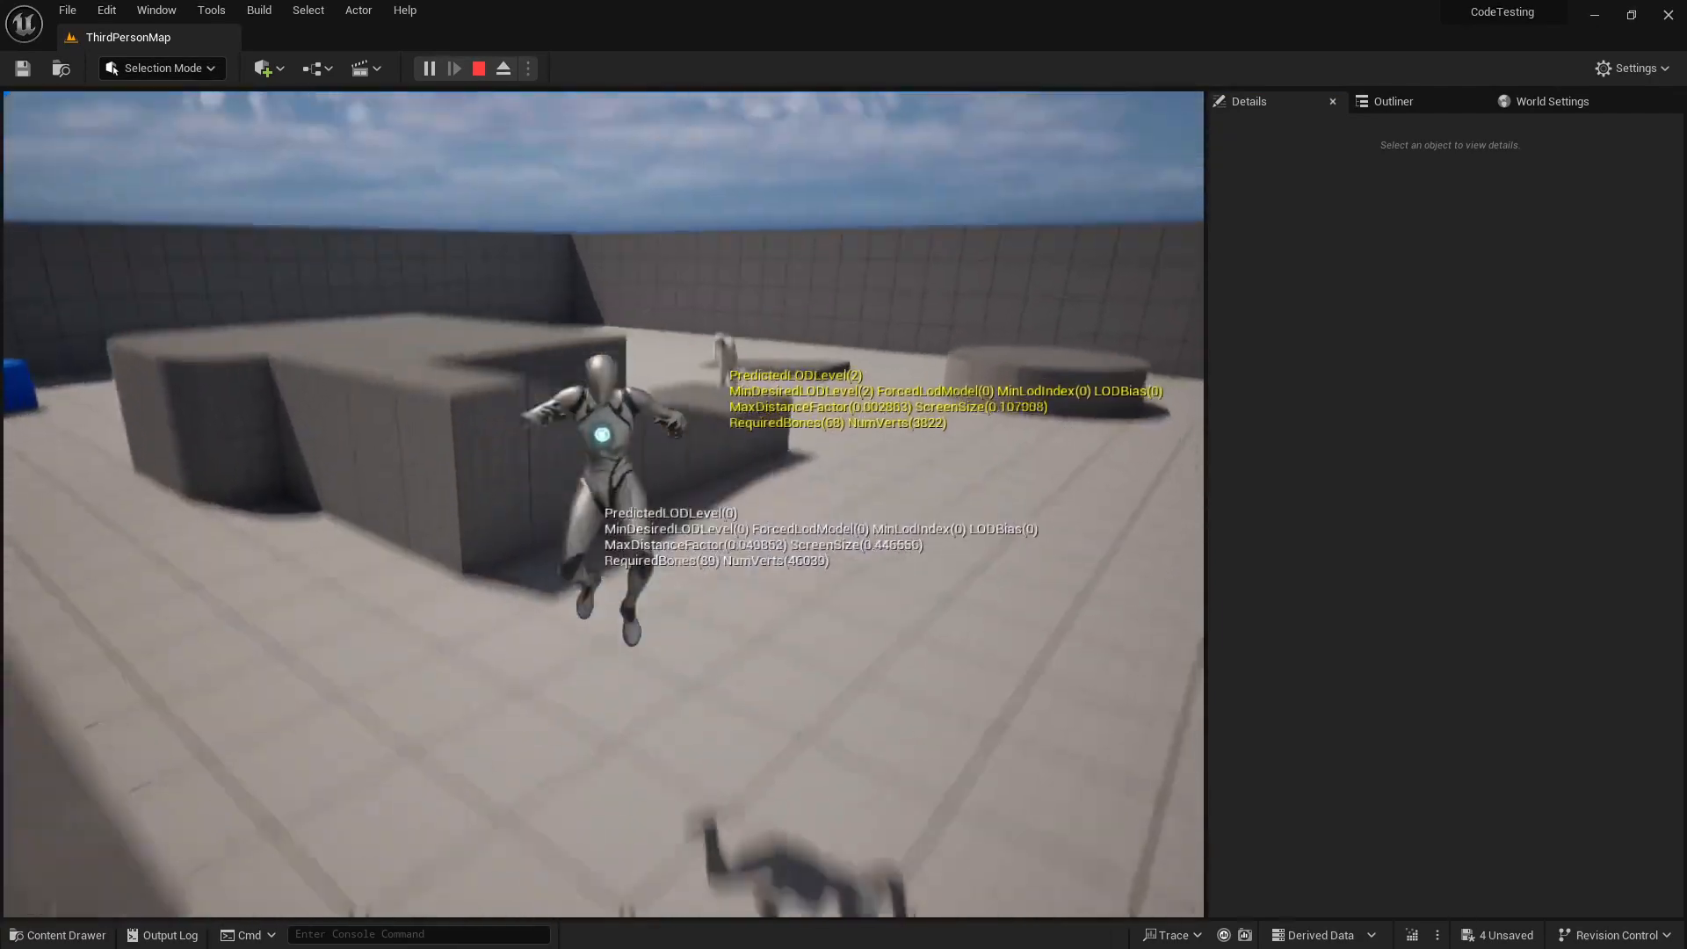
key(w)
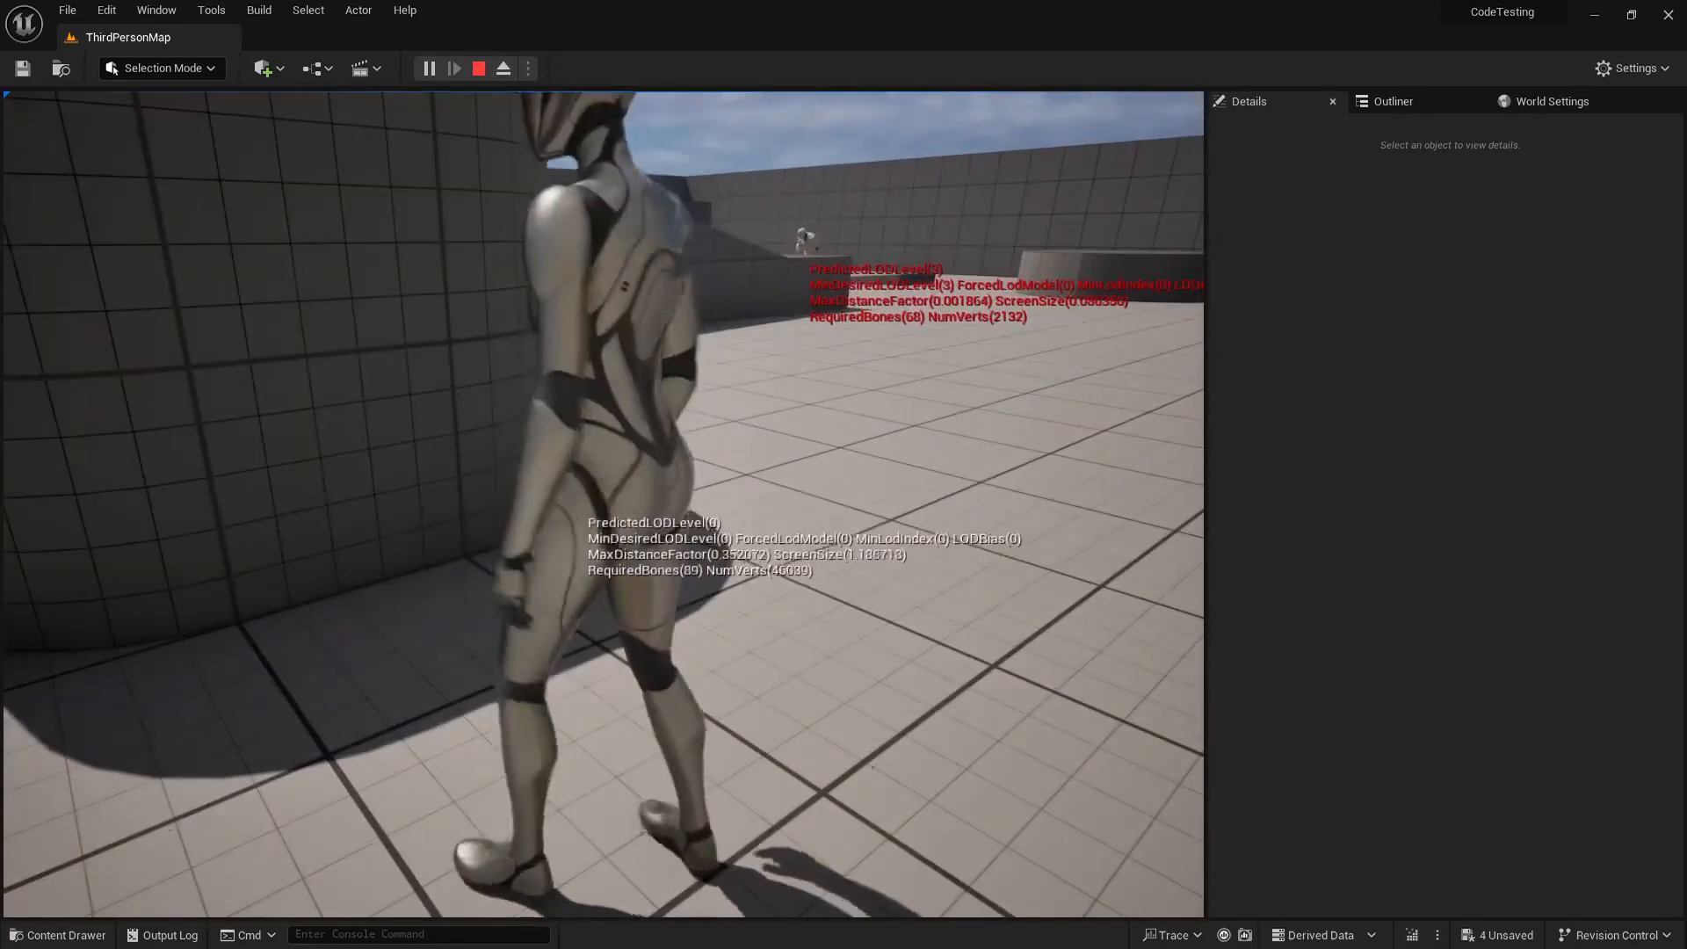
key(Escape)
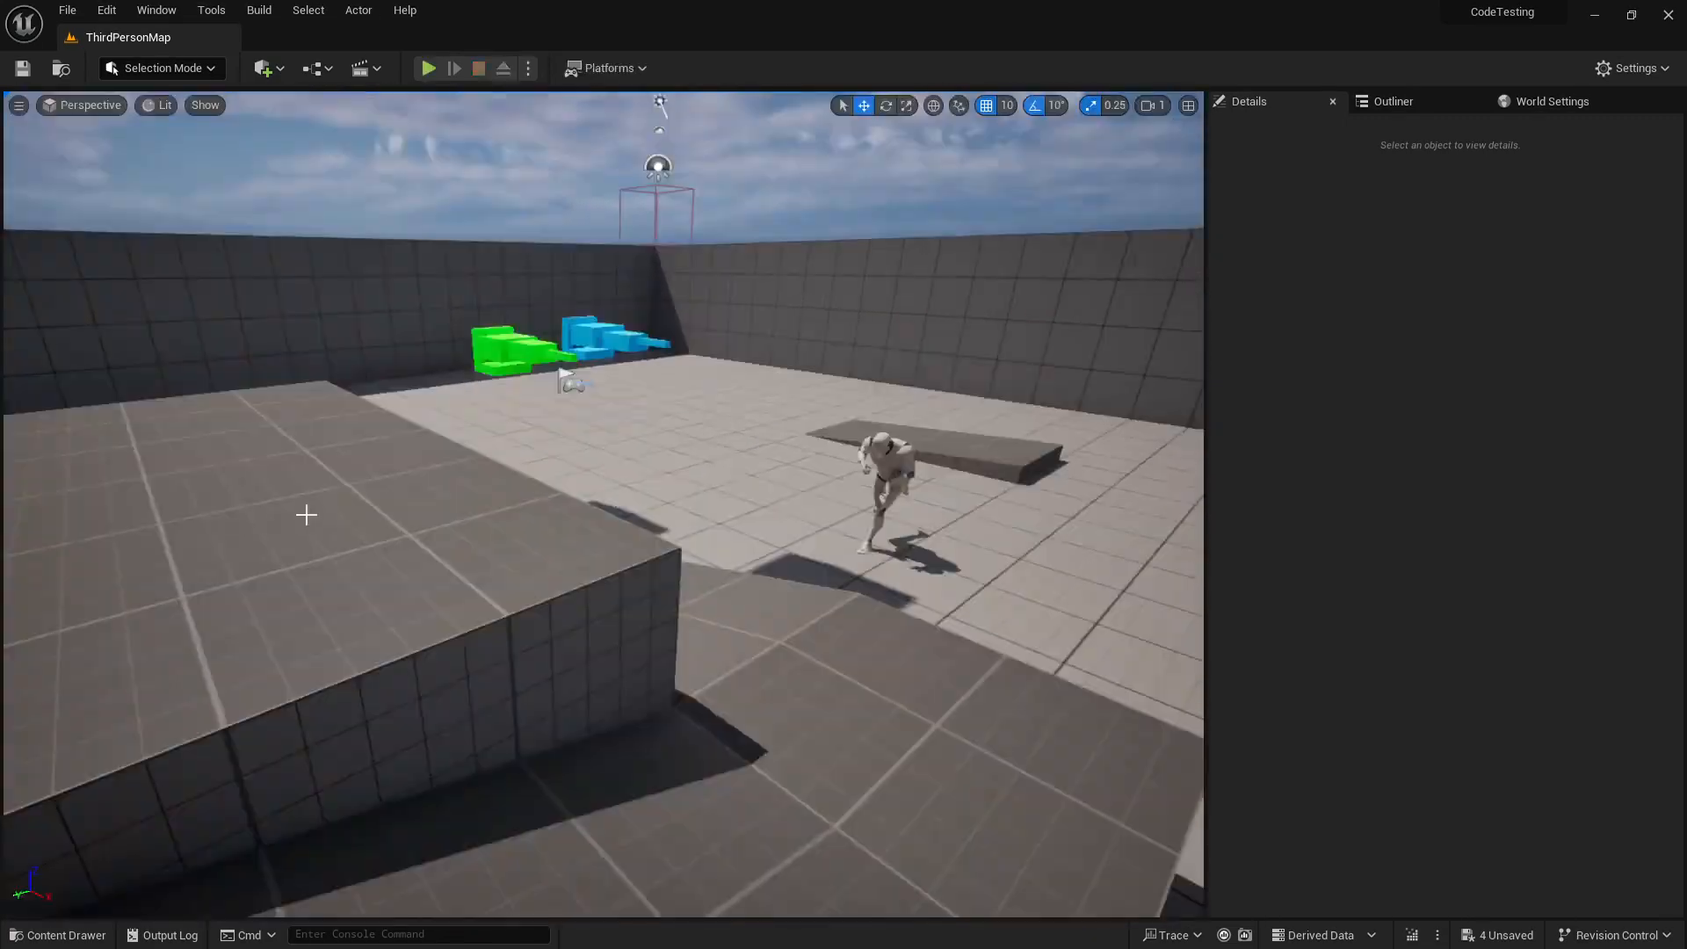
Enable Display Debug Update Rate on the AnimURO component of the BP_Actor_Child_Skel mannequin
right_drag(443, 633, 540, 681)
key(w)
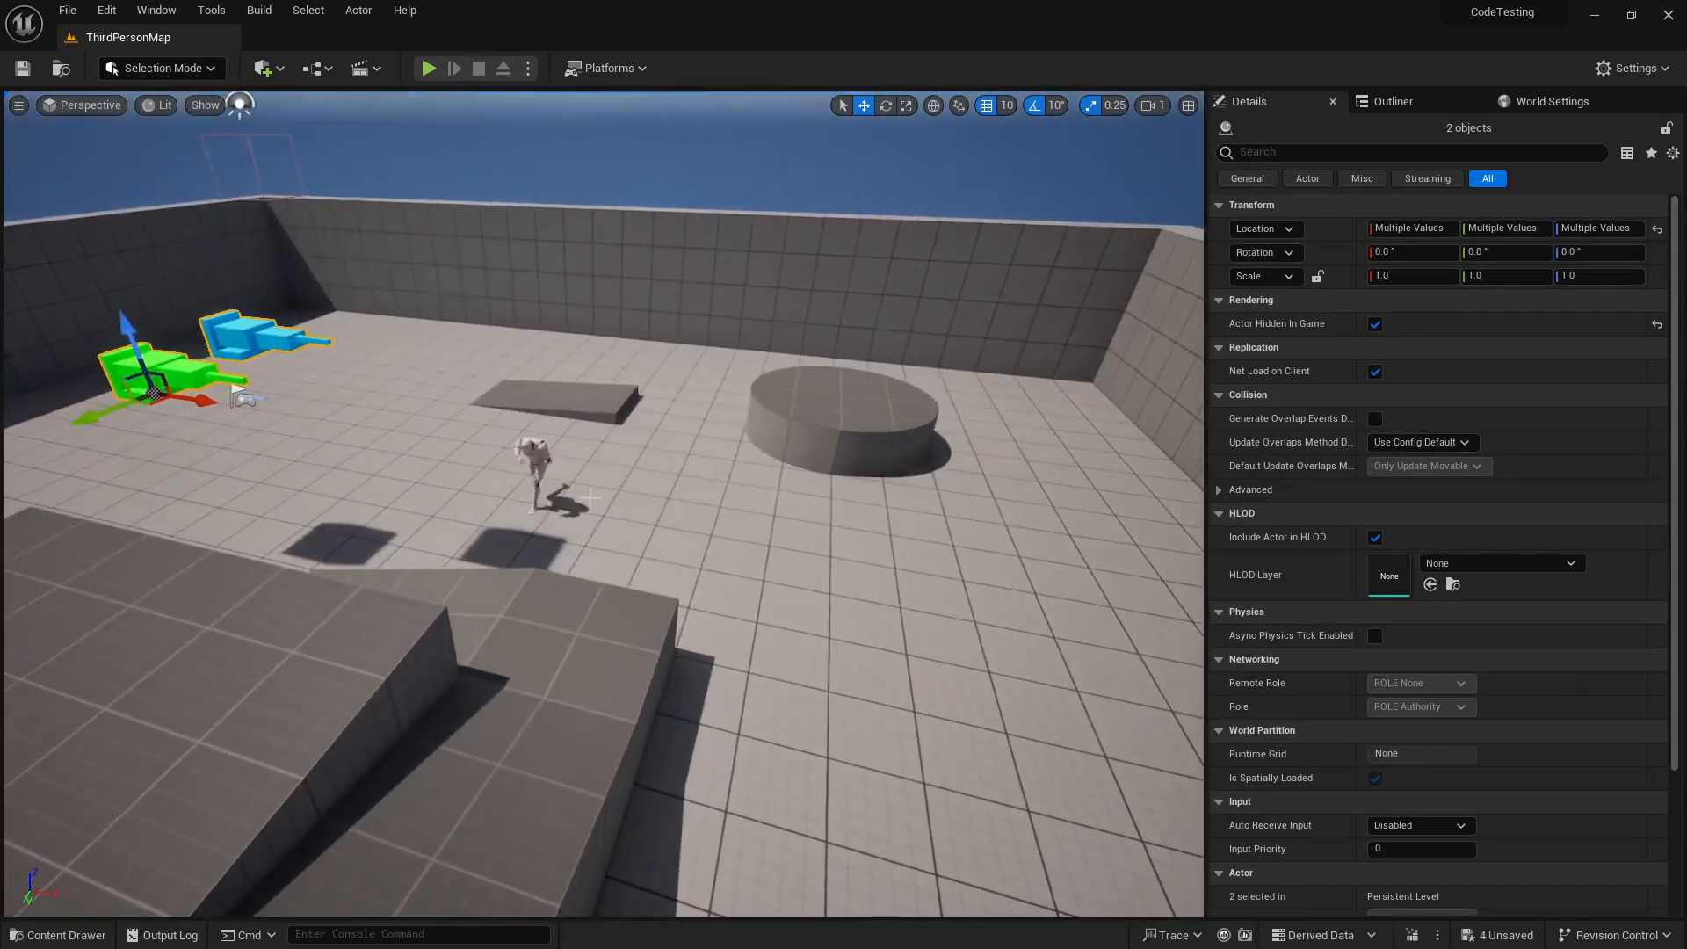
click(541, 457)
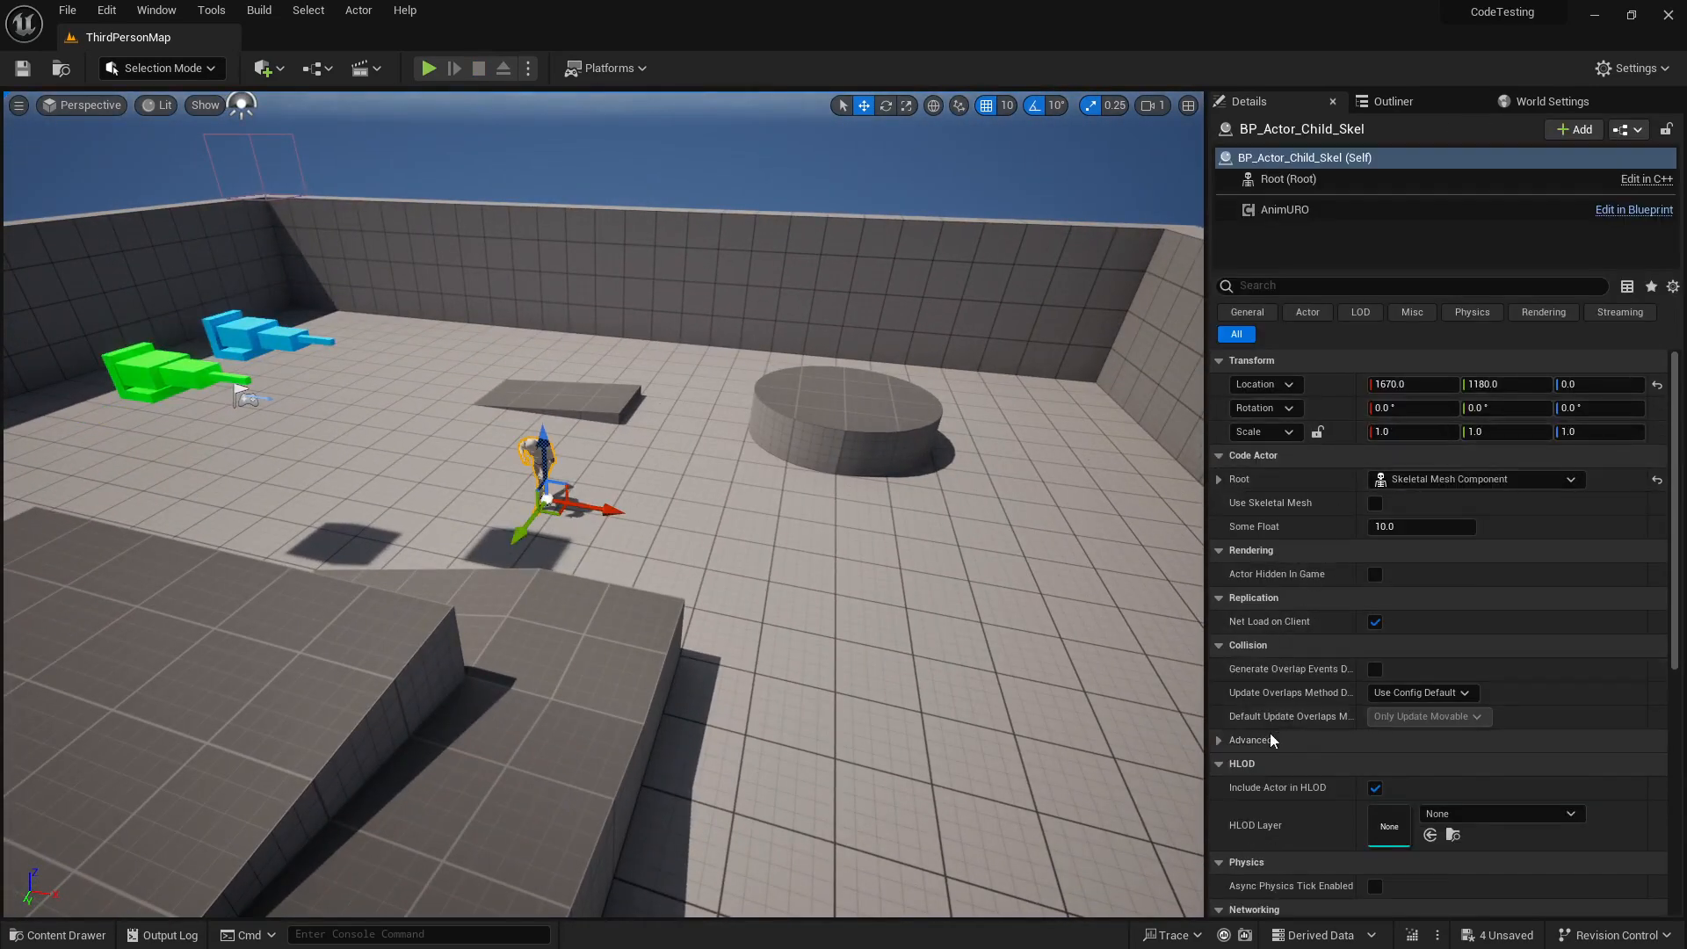
click(1292, 214)
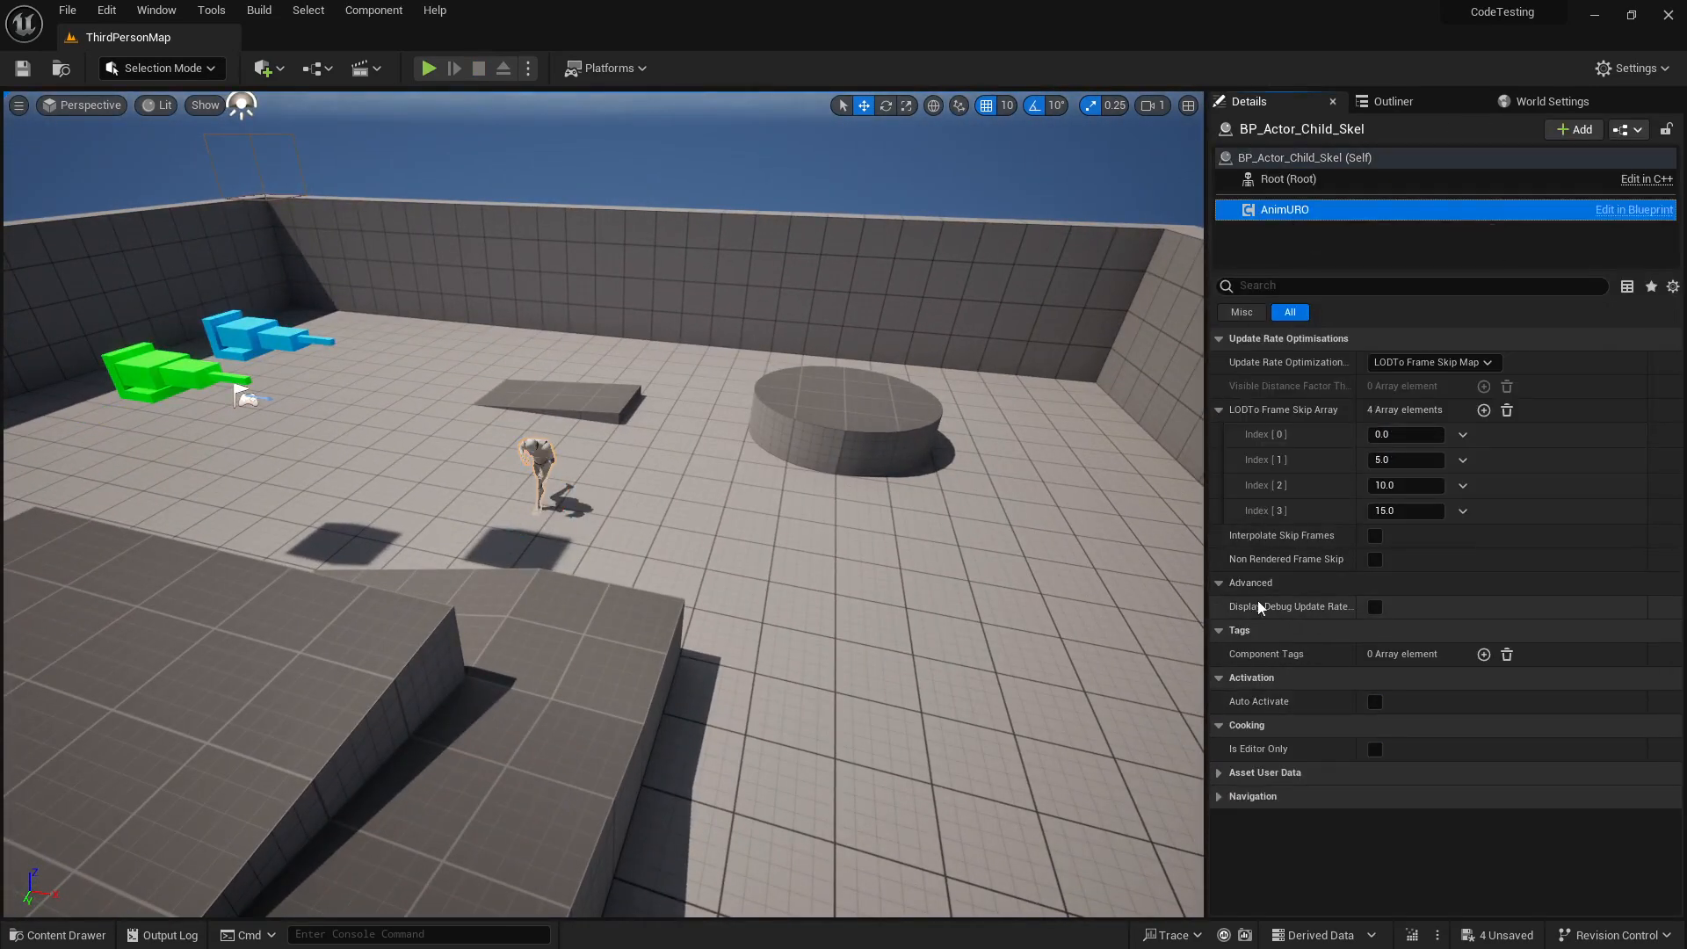
mouse_move(1289, 390)
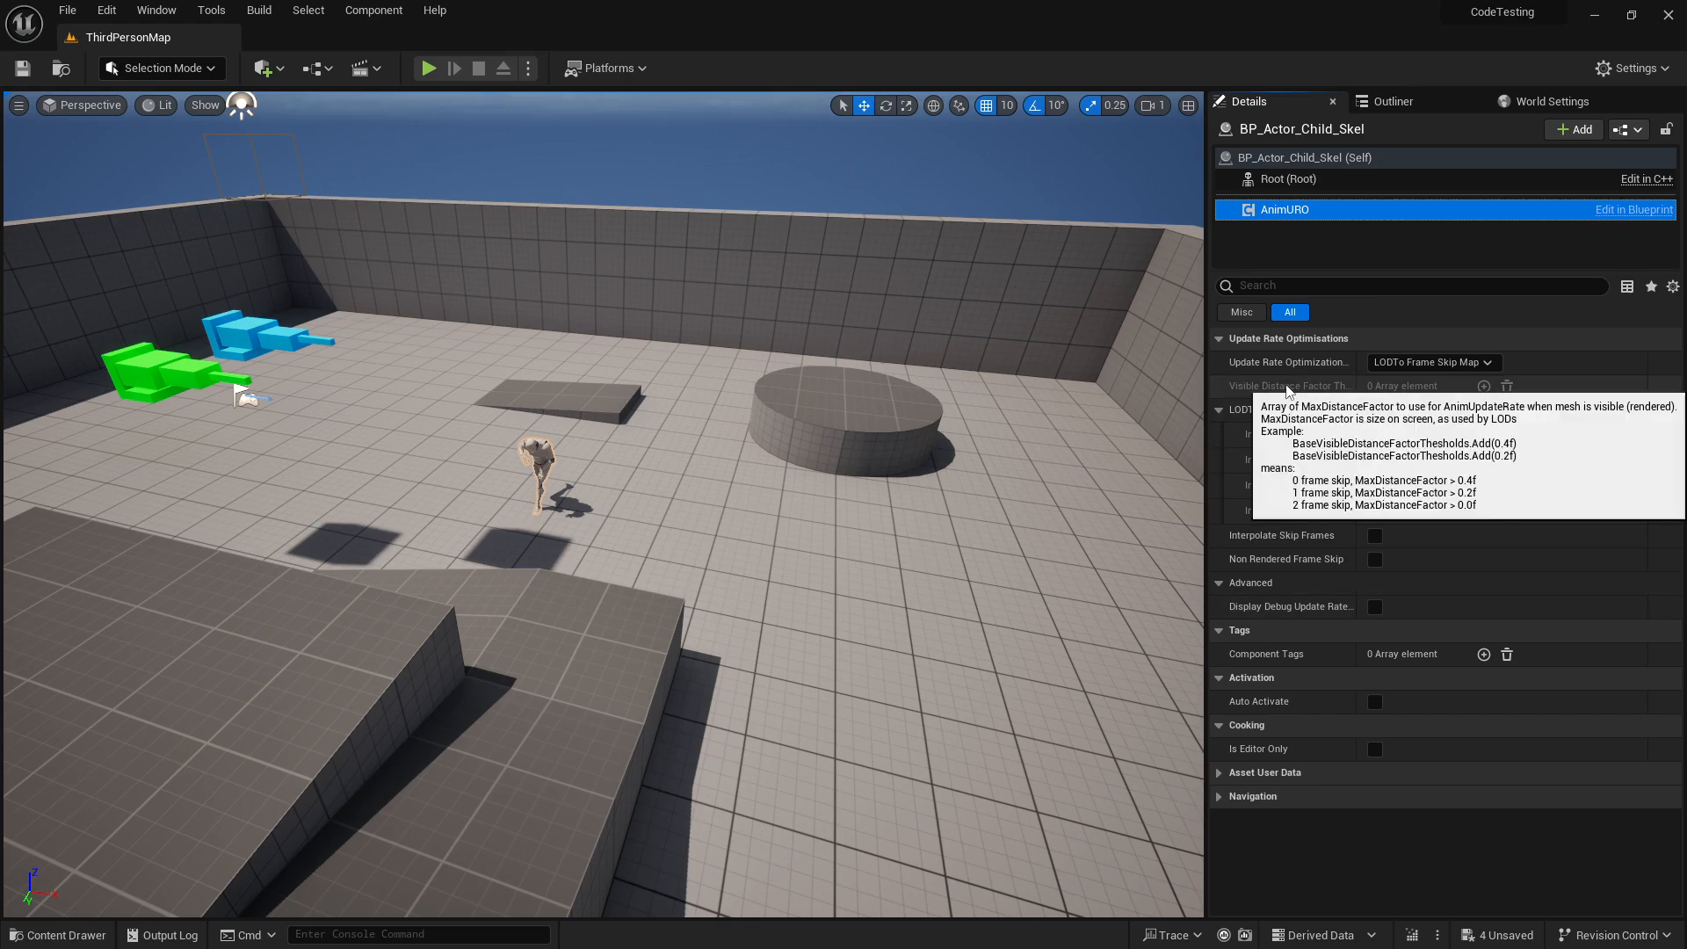
click(1374, 610)
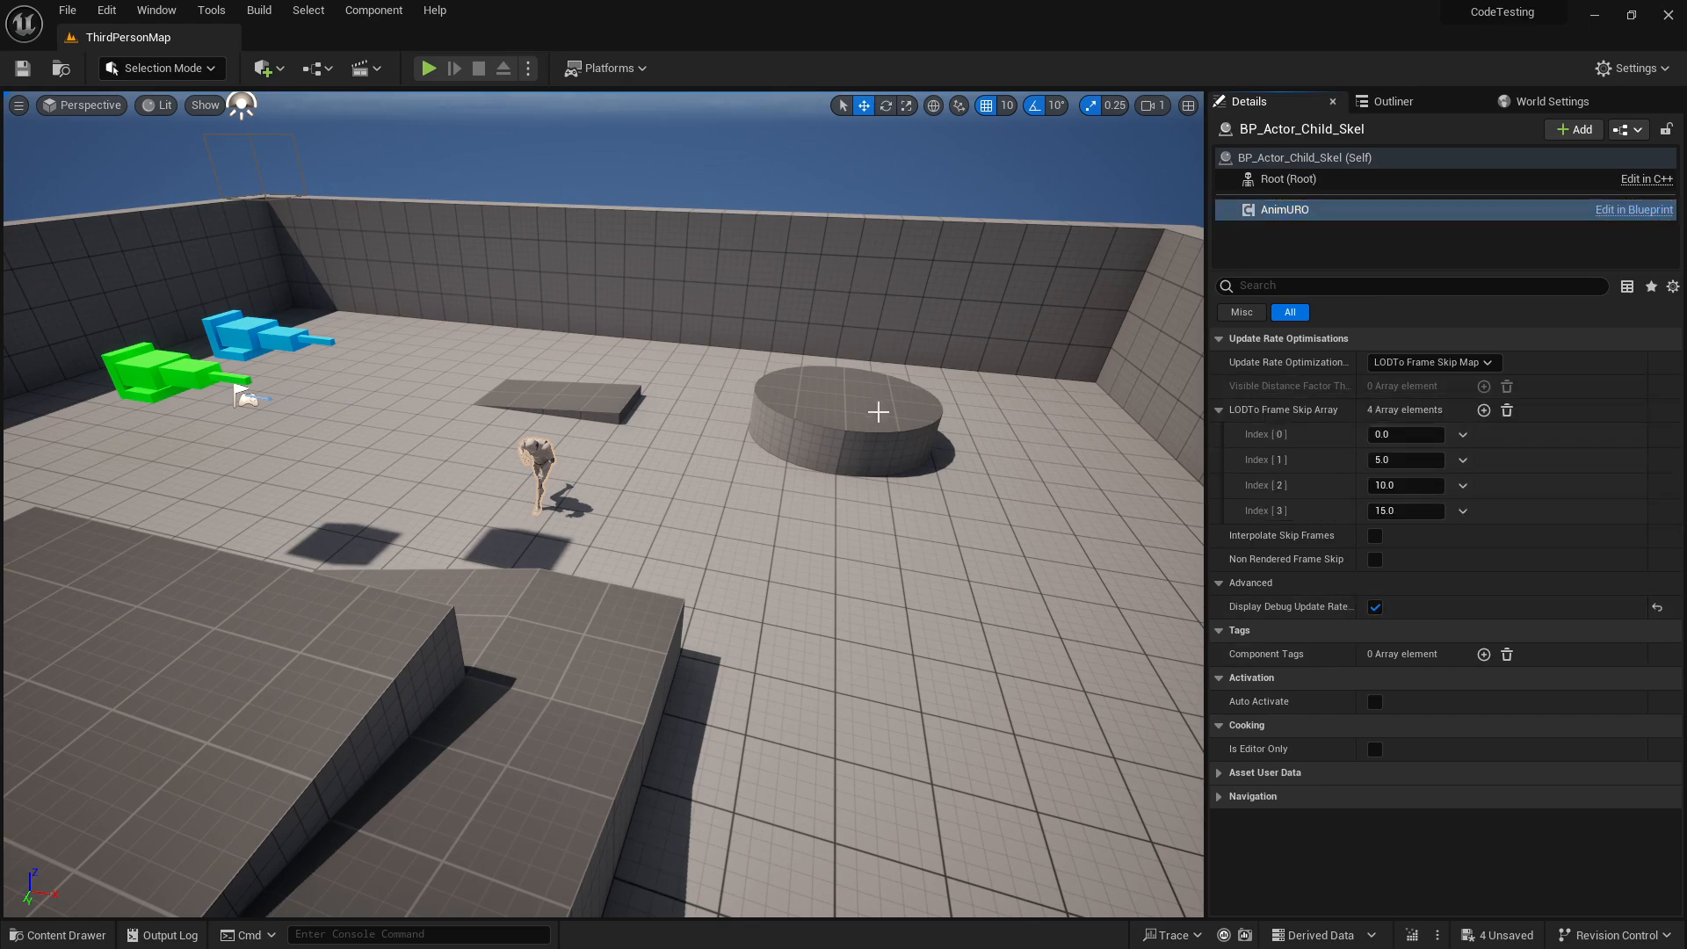
Play the level briefly to view the mannequin's update rate debug read-out and coloured bounding box, and end the session
key(w)
mouse_move(879, 412)
right_down()
mouse_move(826, 411)
mouse_move(887, 417)
right_up()
right_drag(606, 219, 527, 204)
key(a)
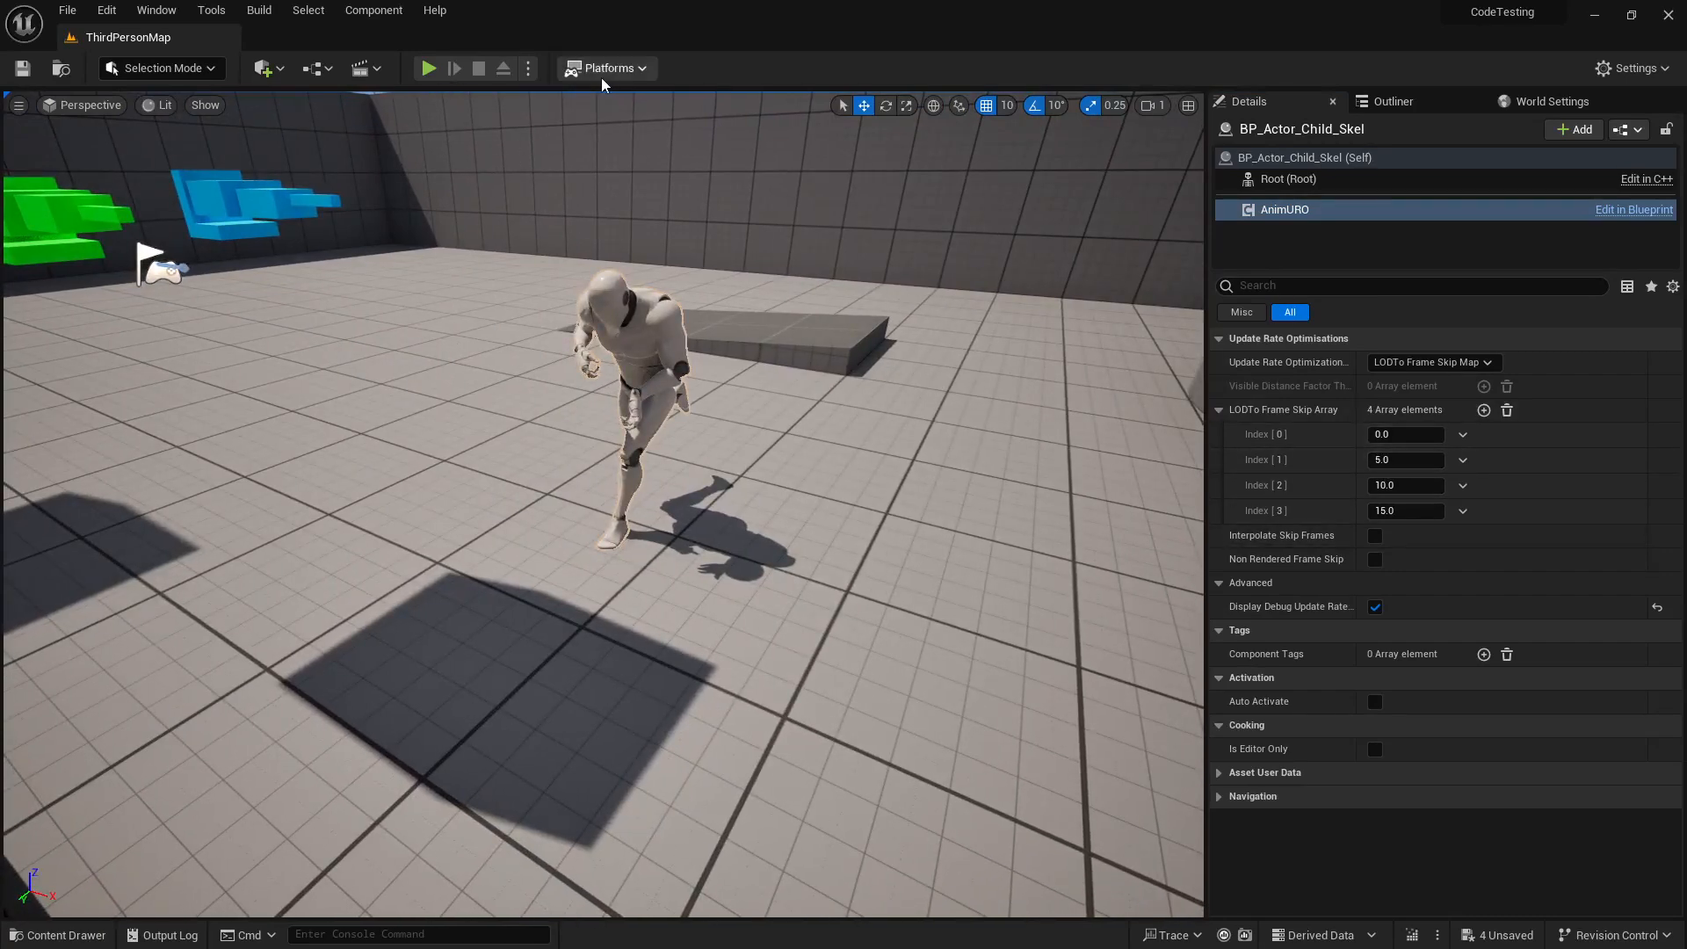
click(429, 68)
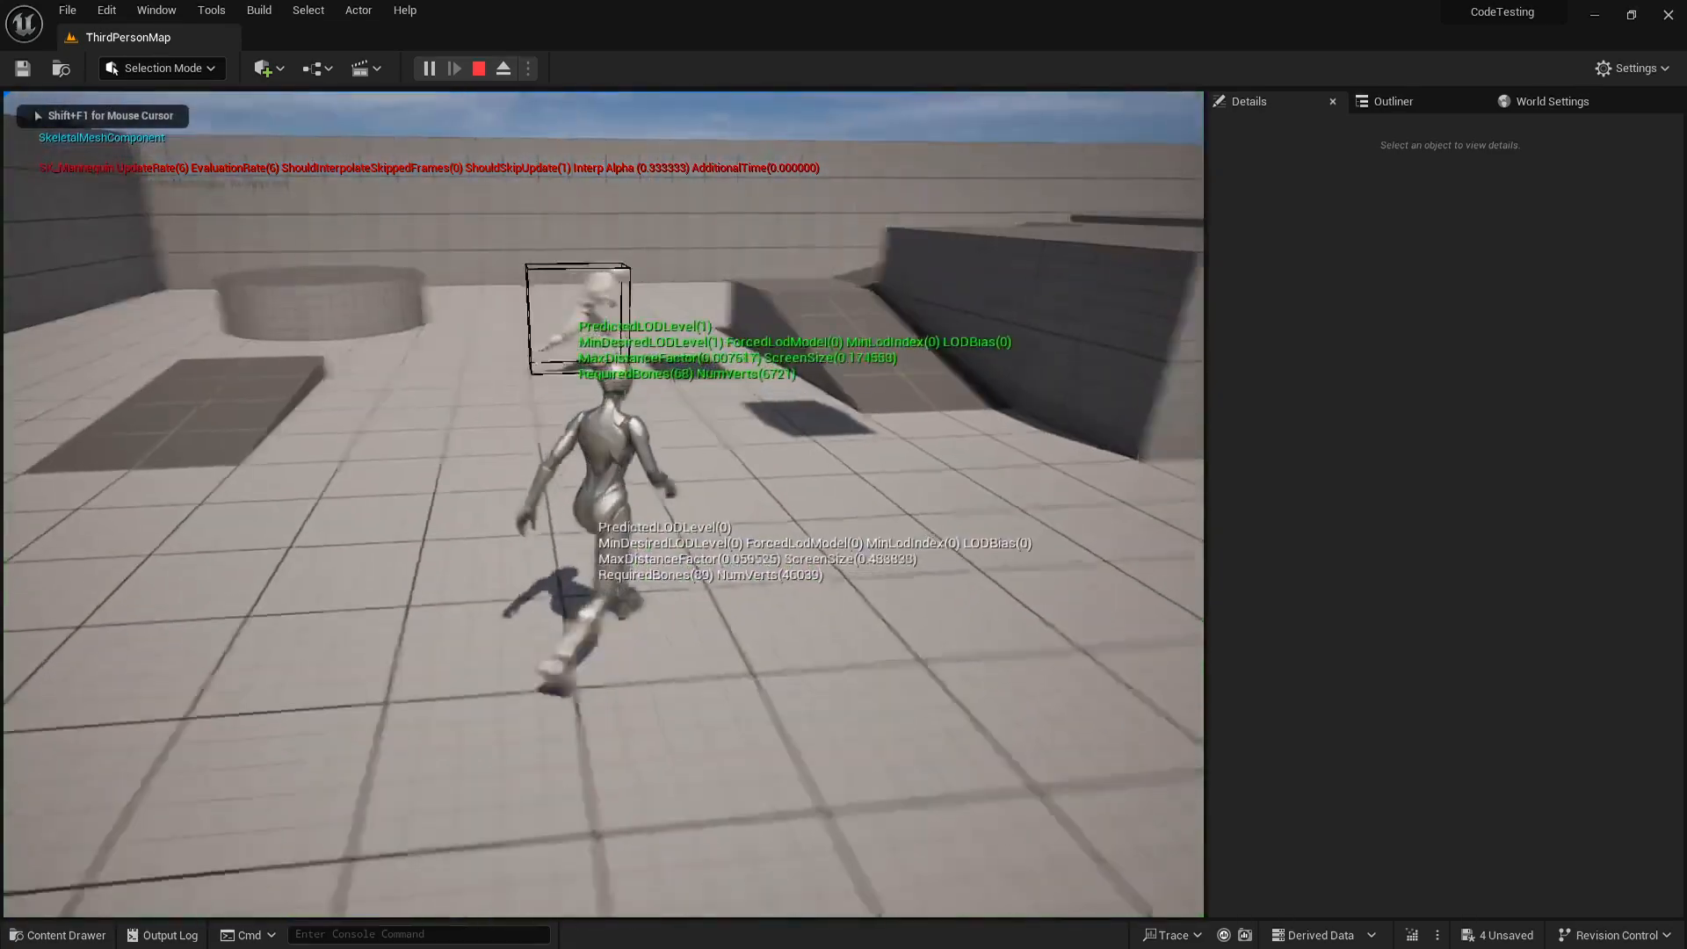
key(Escape)
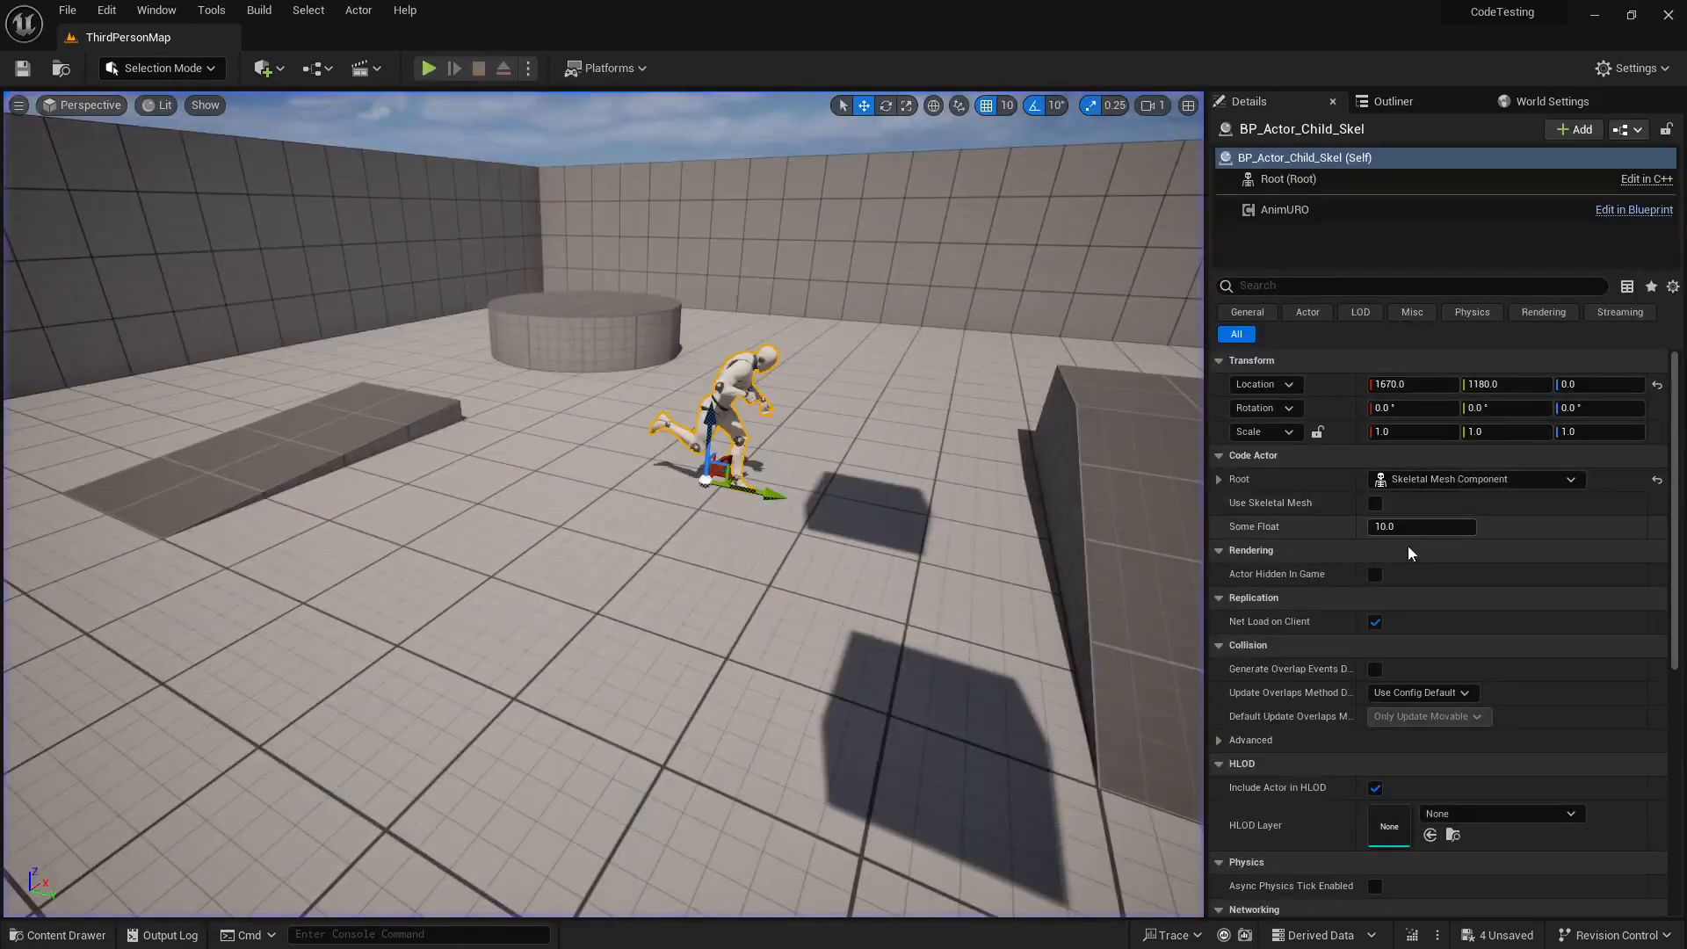
In the mannequin's AnimURO LODTo Frame Skip Array, set Index 1 to 1 and Index 2 to 2
click(1279, 209)
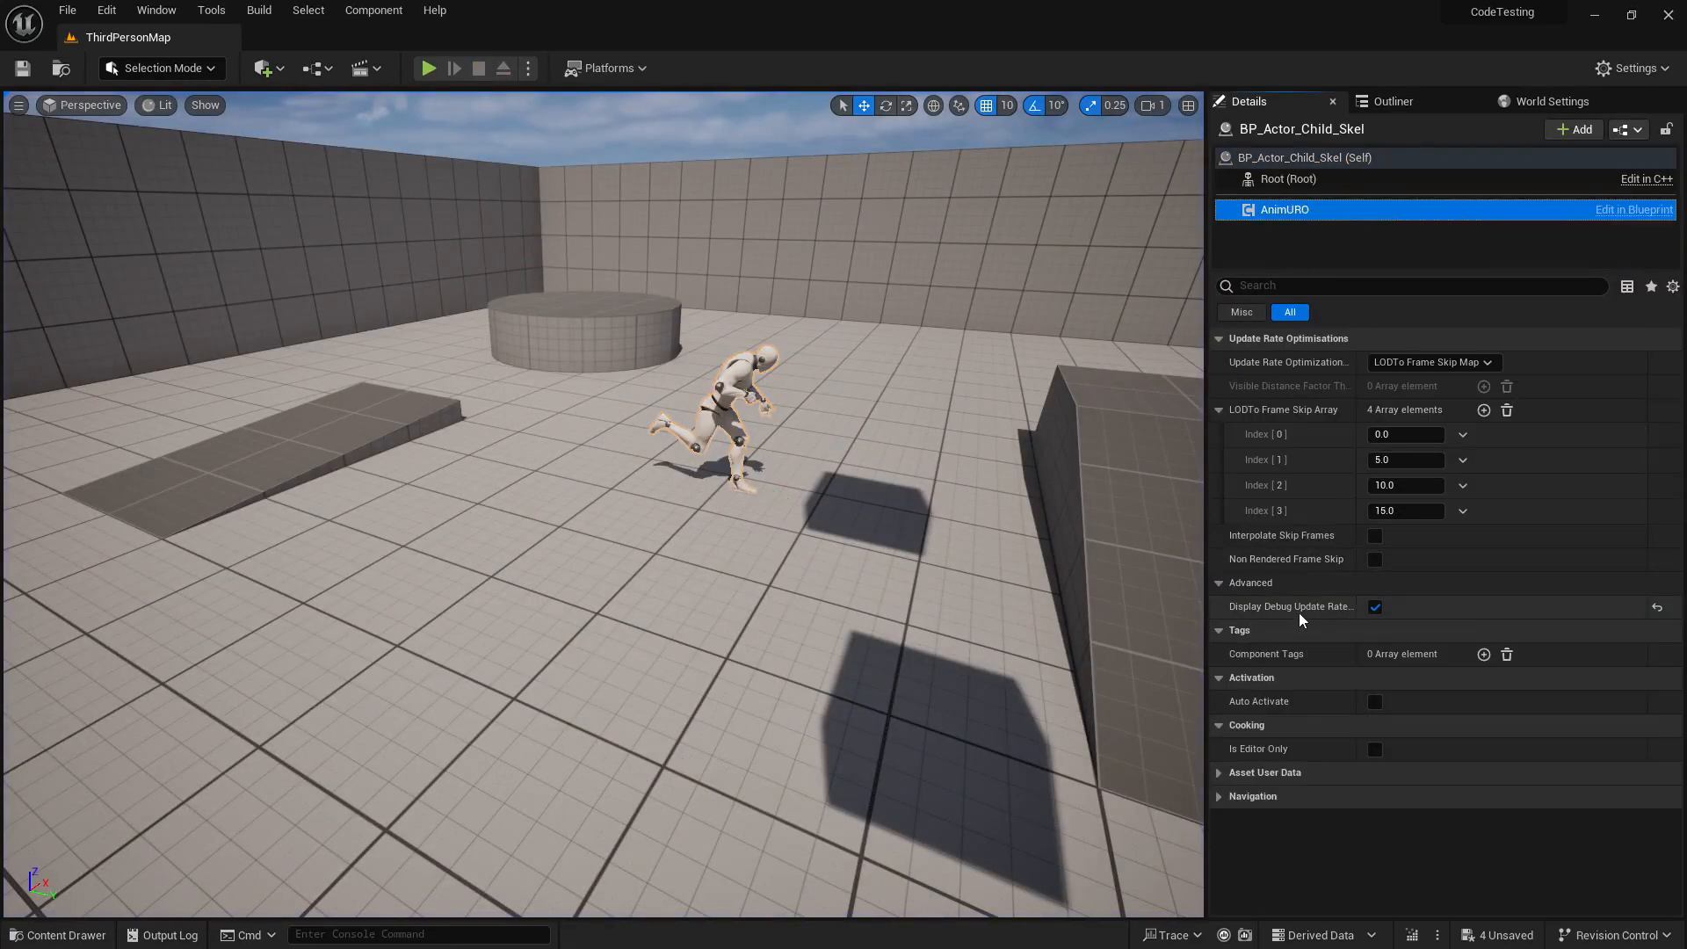
mouse_move(1303, 608)
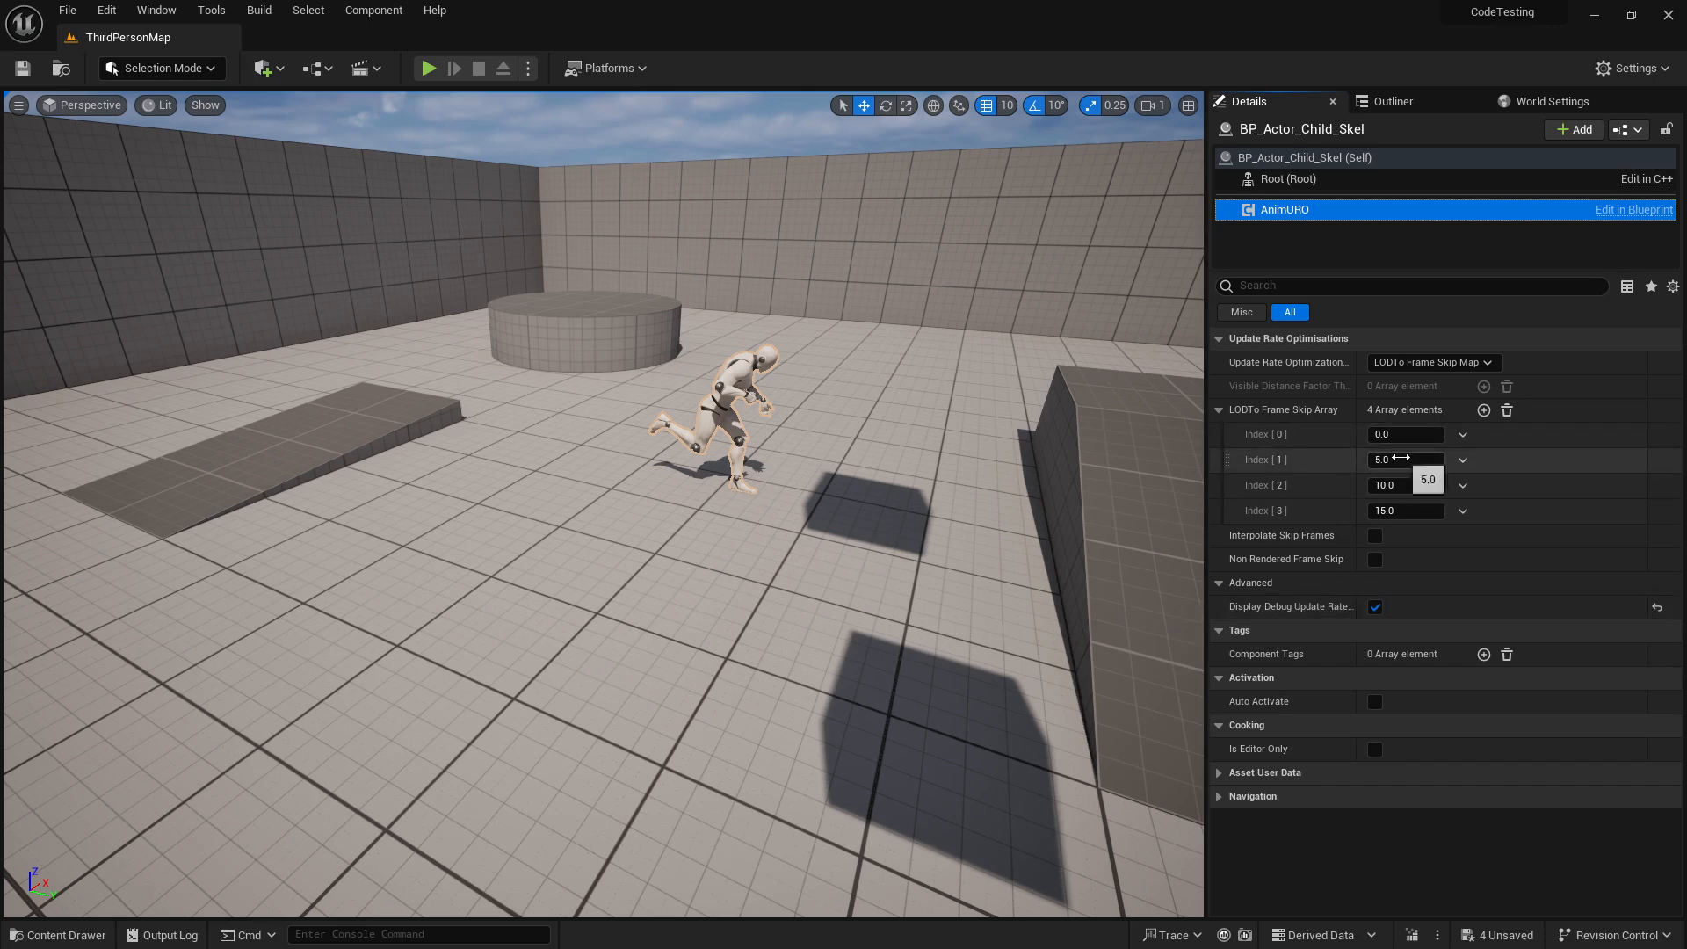
click(1397, 460)
text(1)
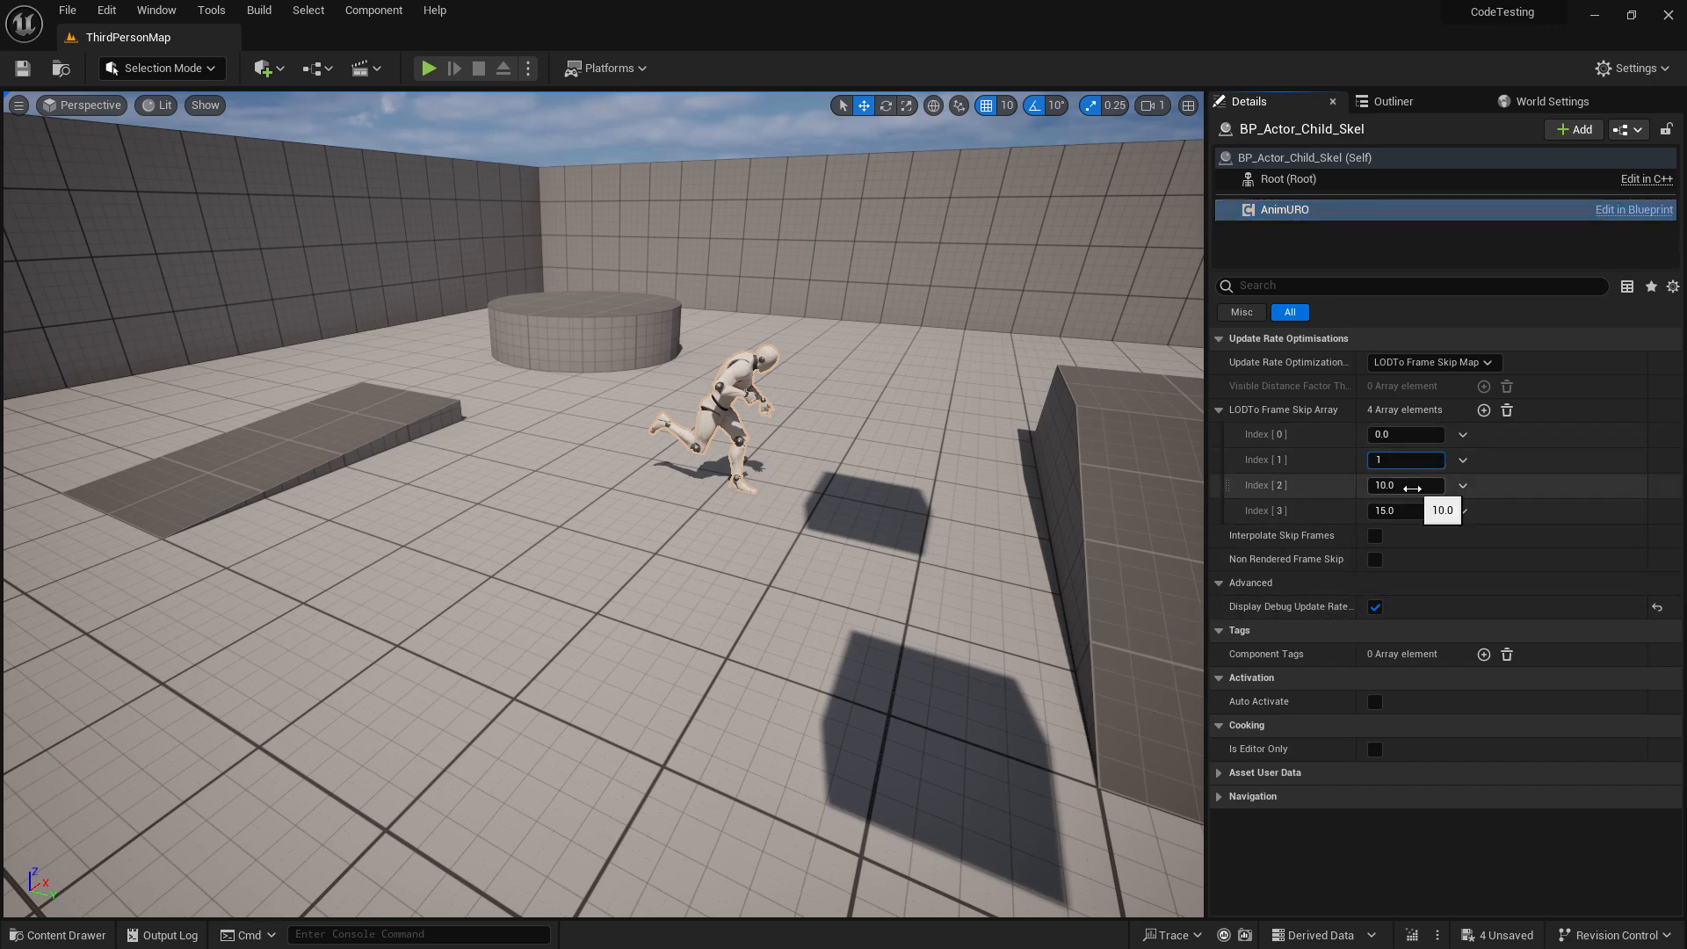
click(1403, 484)
text(2)
key(Return)
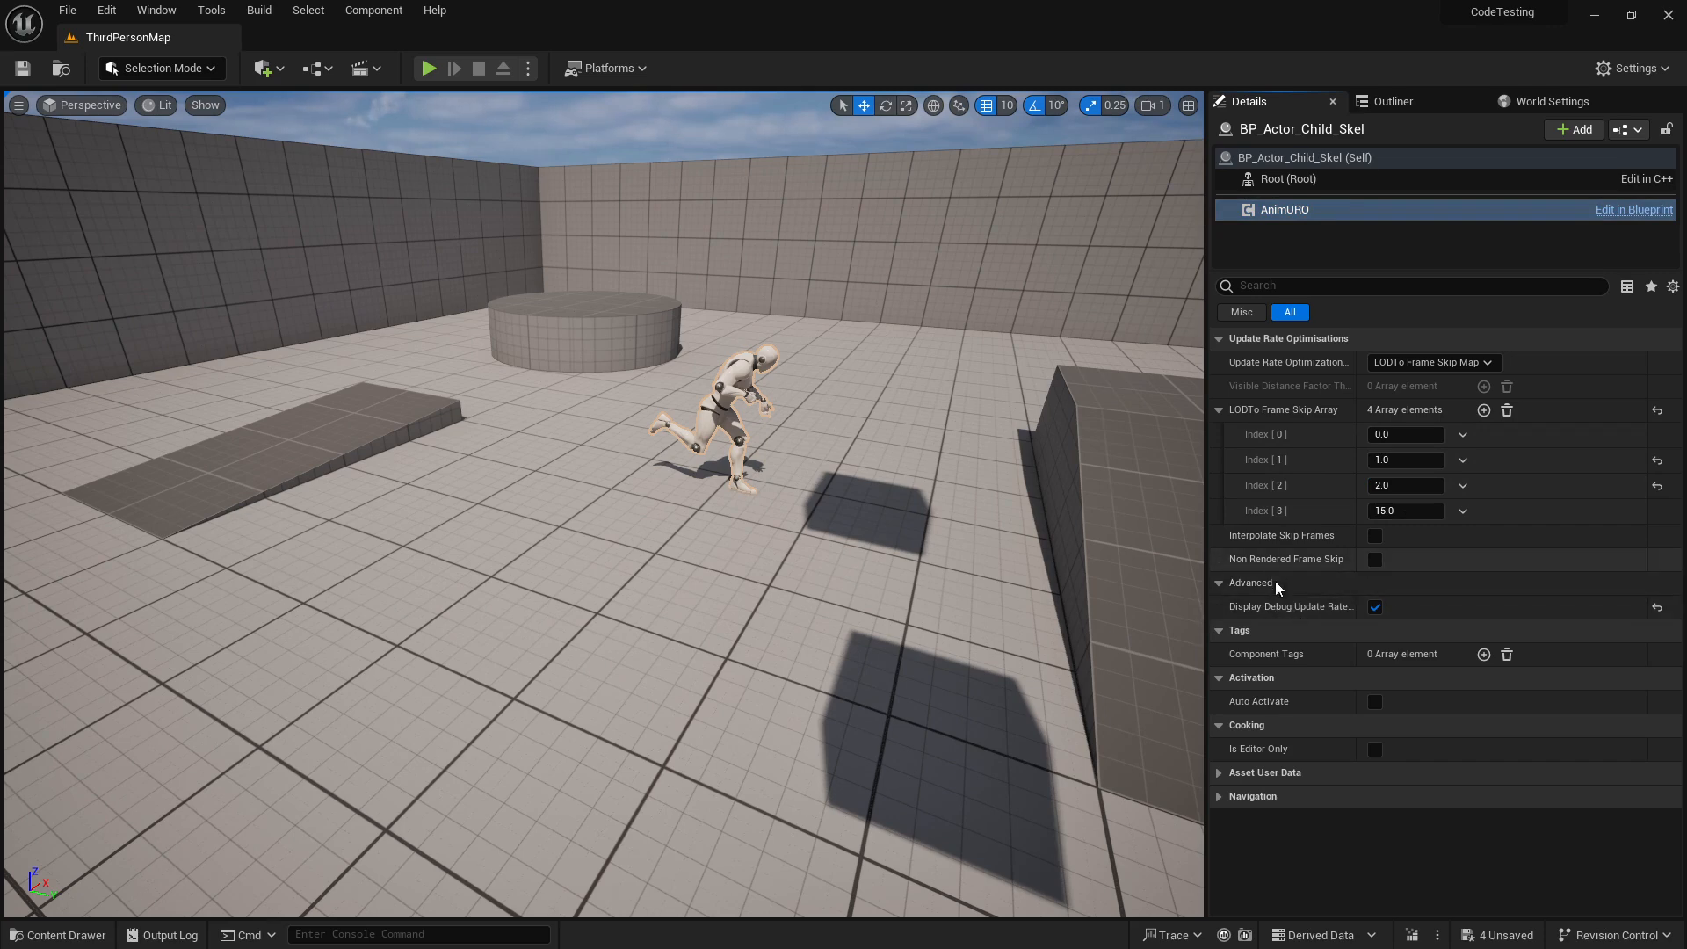
Set Index 3 of the LODTo Frame Skip Array to 5
click(1393, 510)
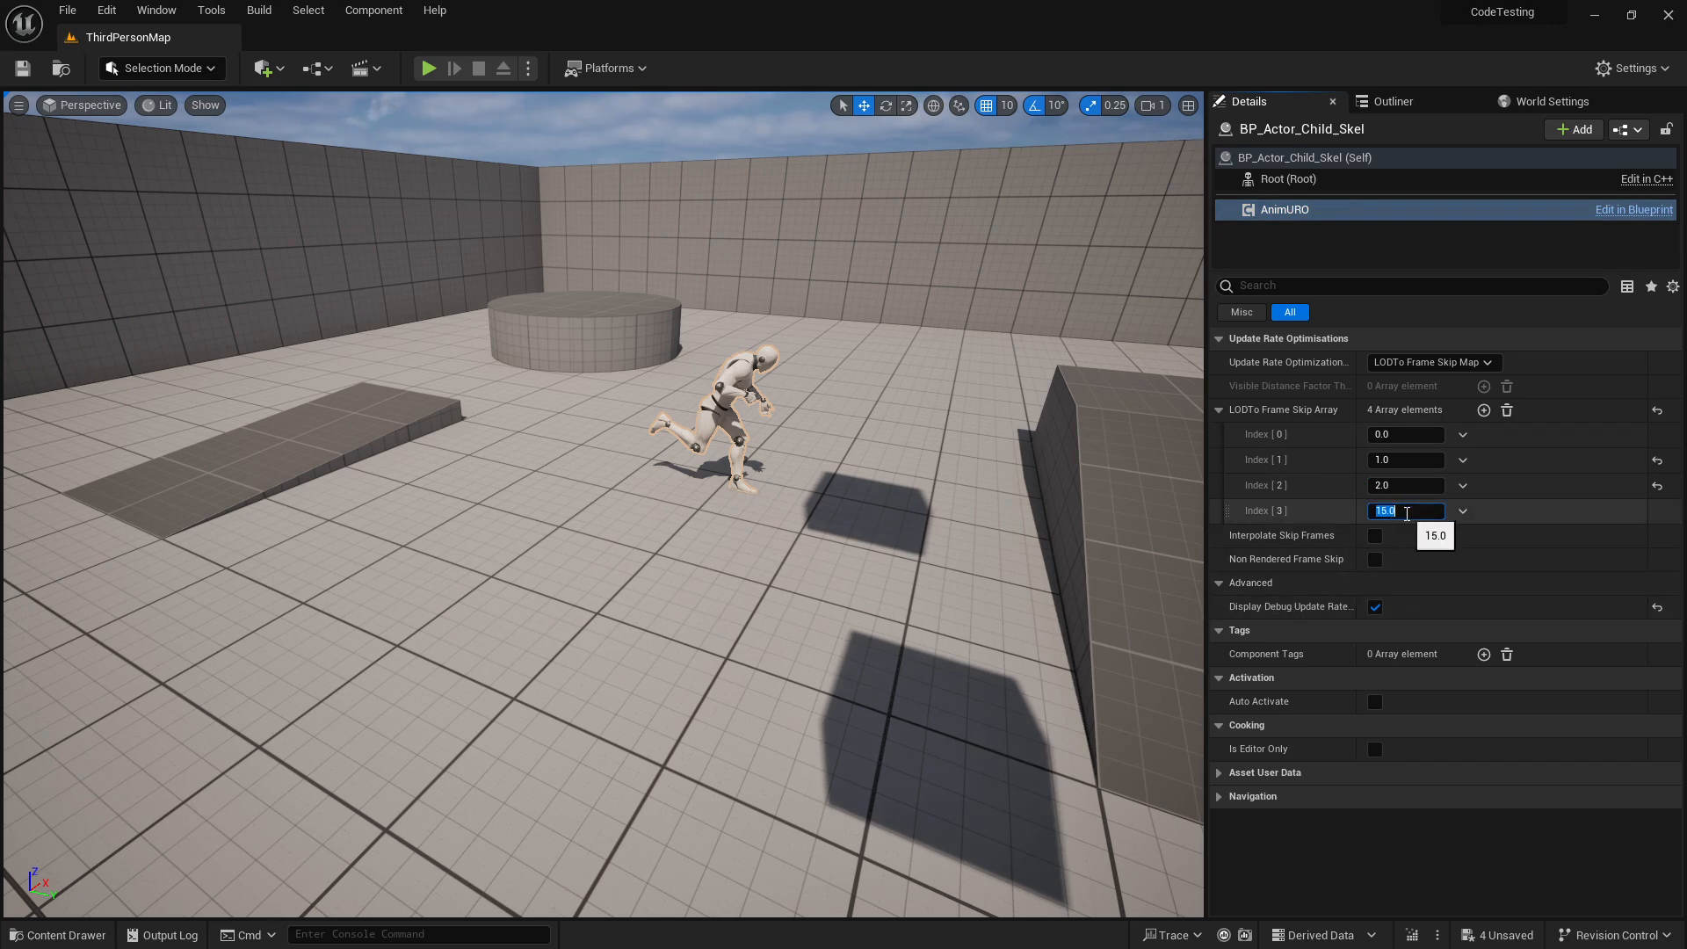
text(3)
key(Return)
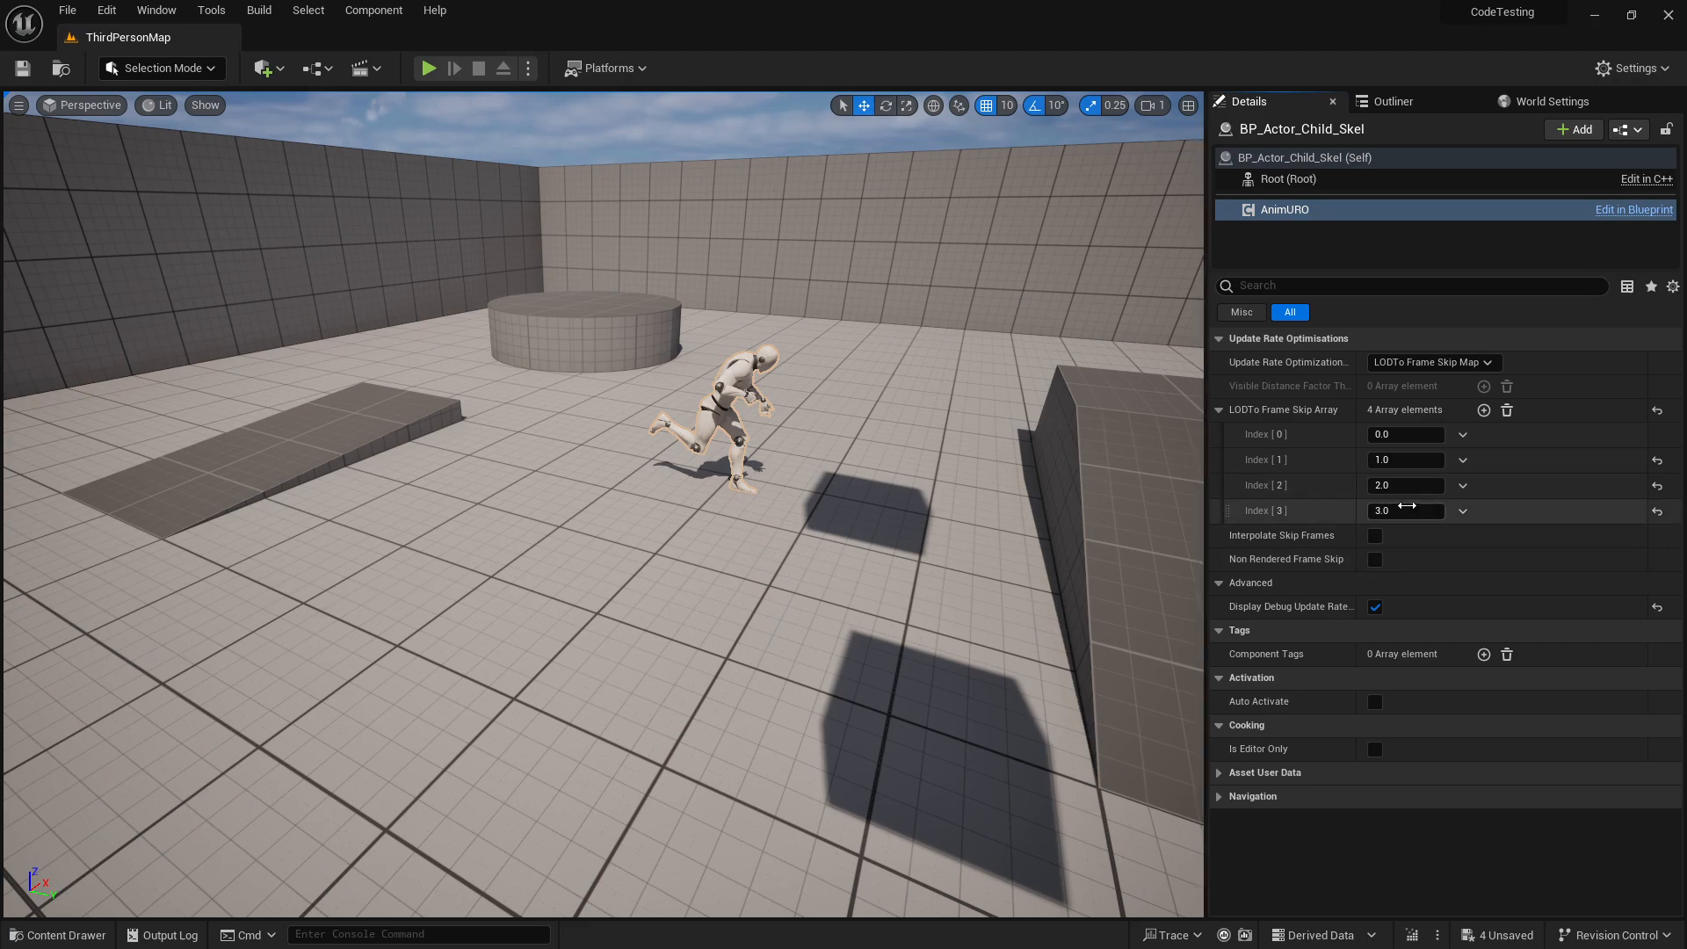
click(1408, 514)
text(5)
key(Return)
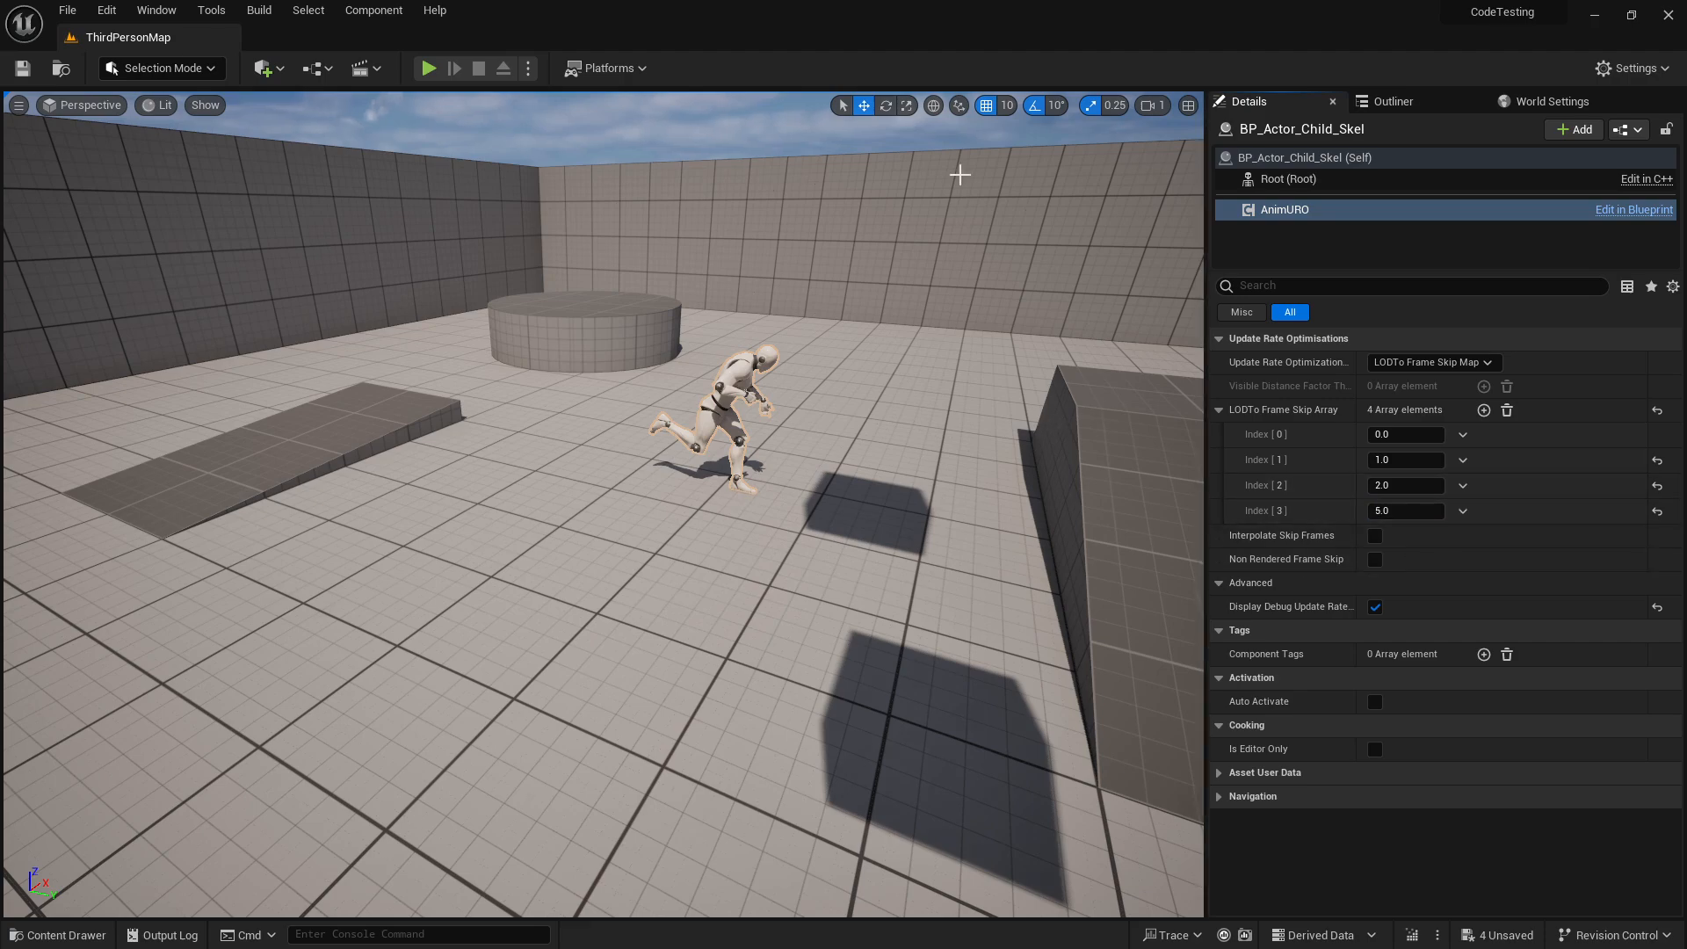
Play the level and run the character up to and past the mannequin to check its update rate at close range
click(422, 72)
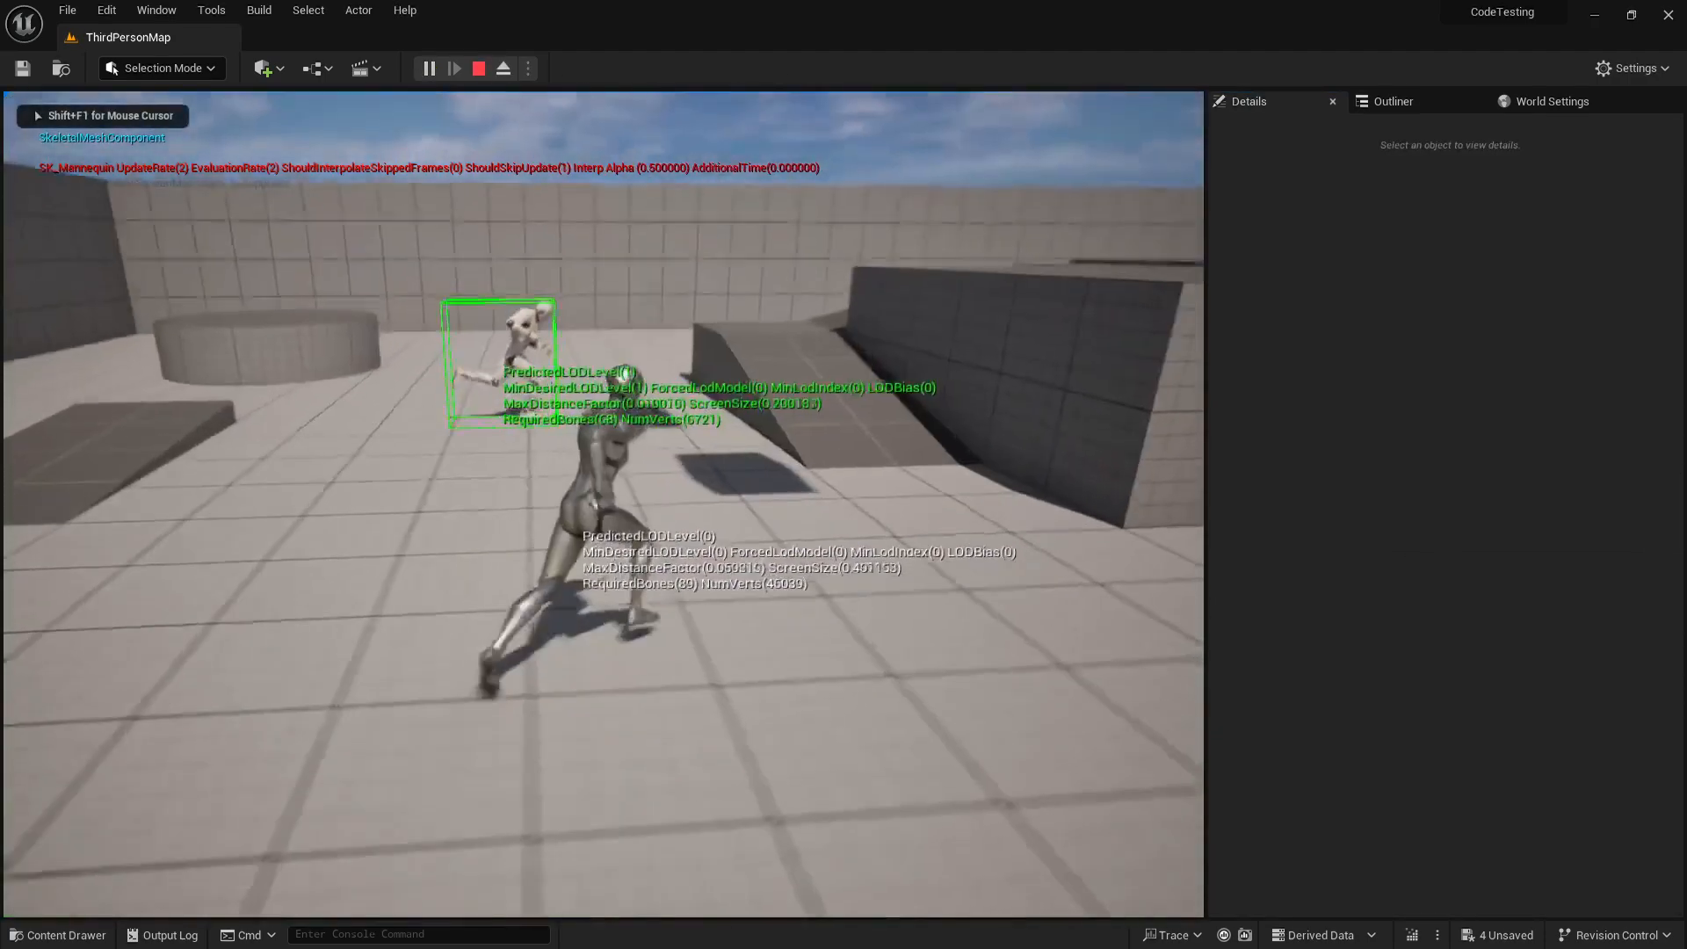
key(w)
key(d)
key(s)
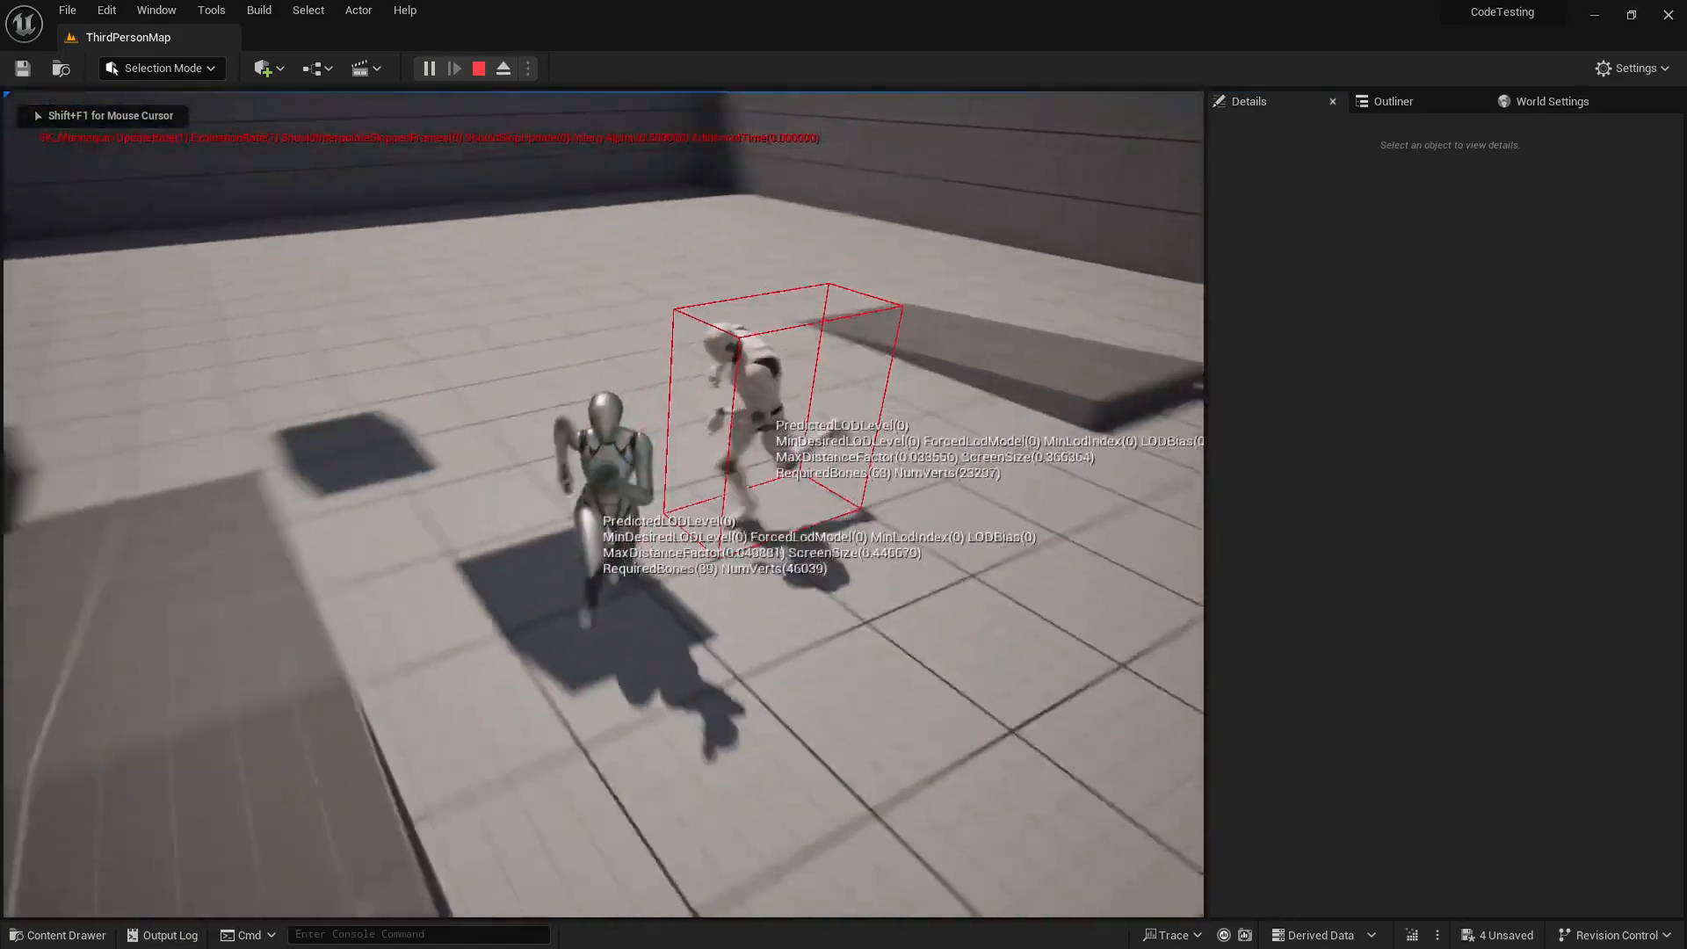
key(s)
key(s)
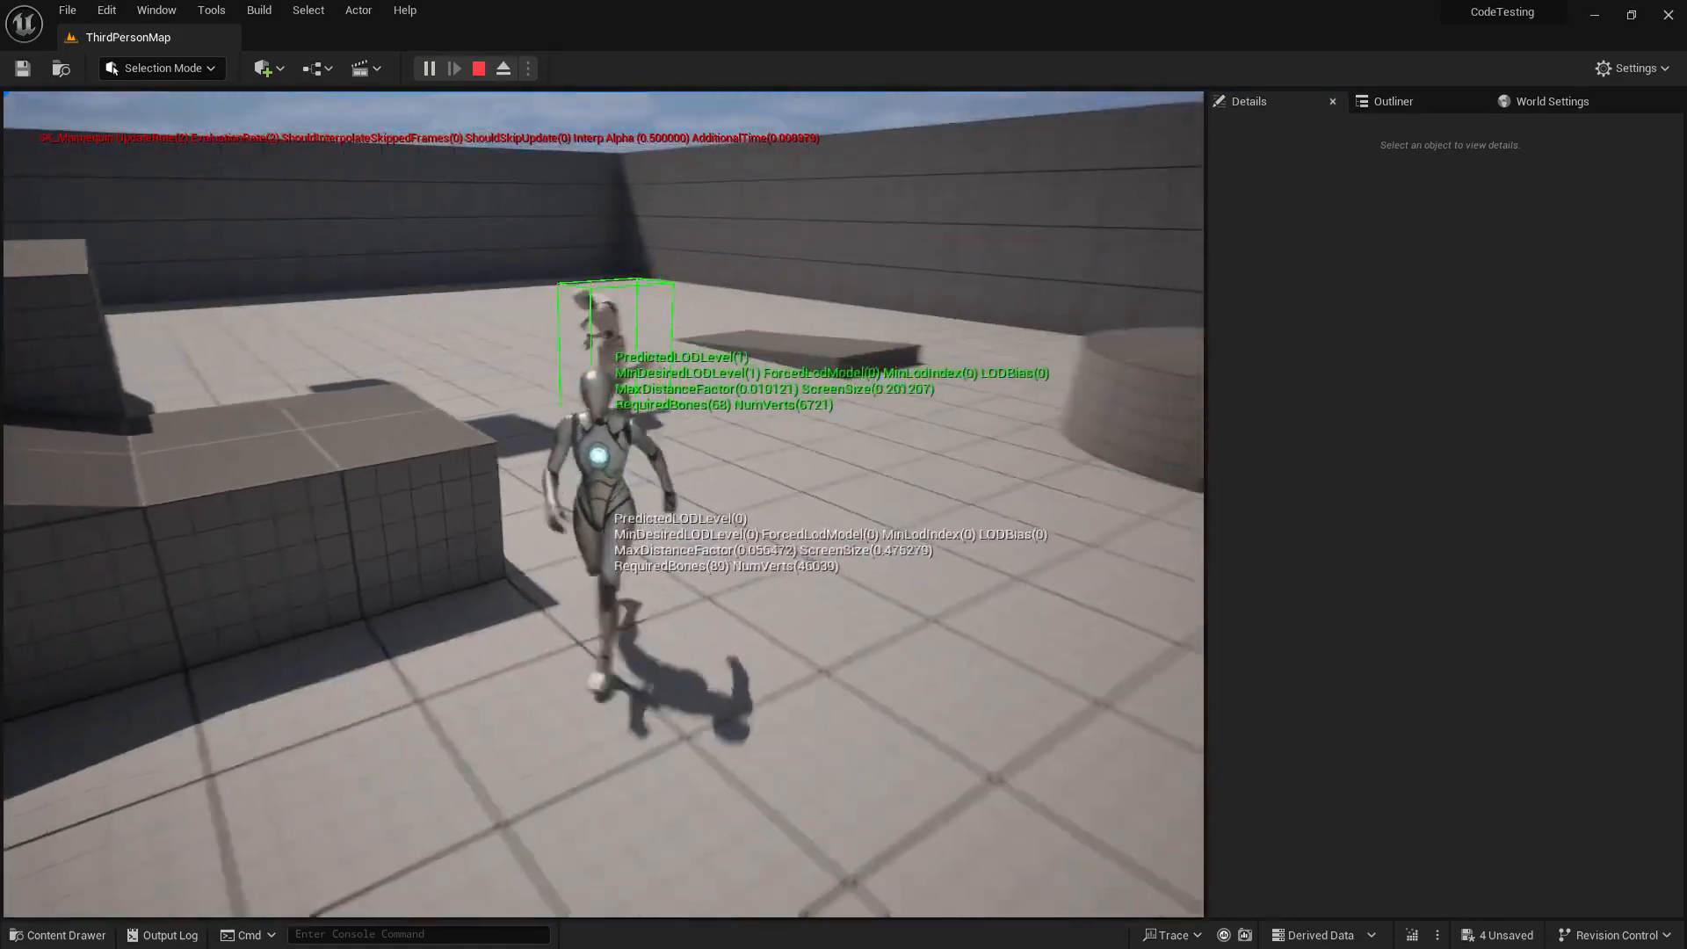
Back the character steadily away to the far side of the level to check the mannequin's frame skipping at higher LODs
key(a)
key(s)
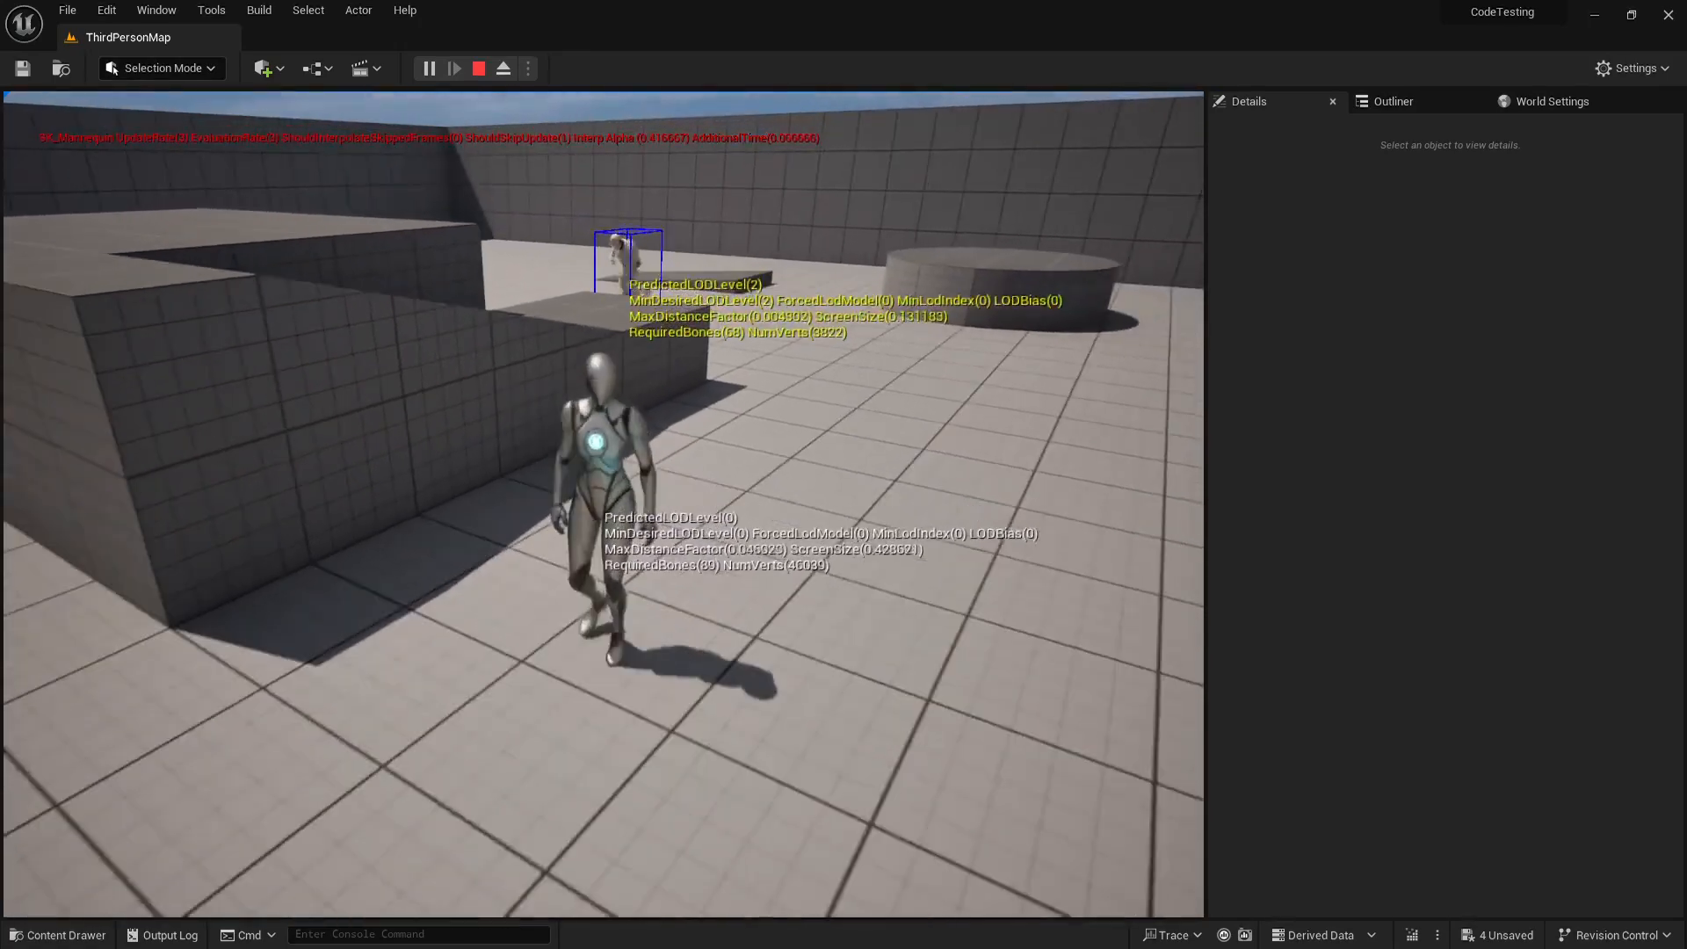
key(s)
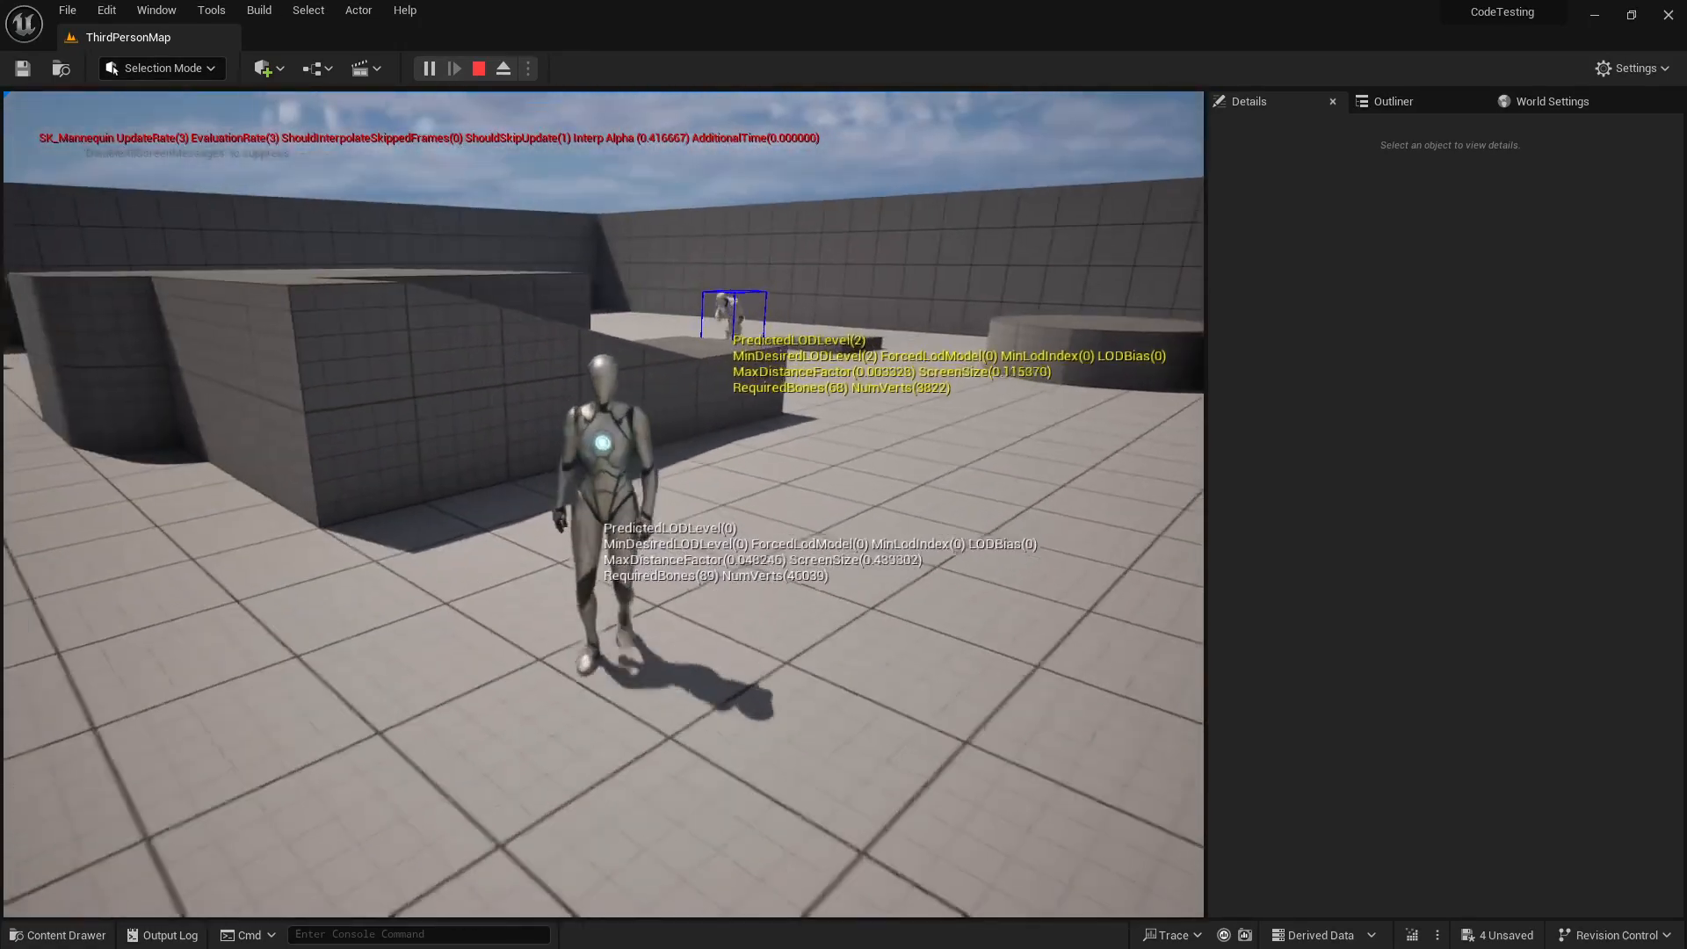
key(s)
key(d)
key(s)
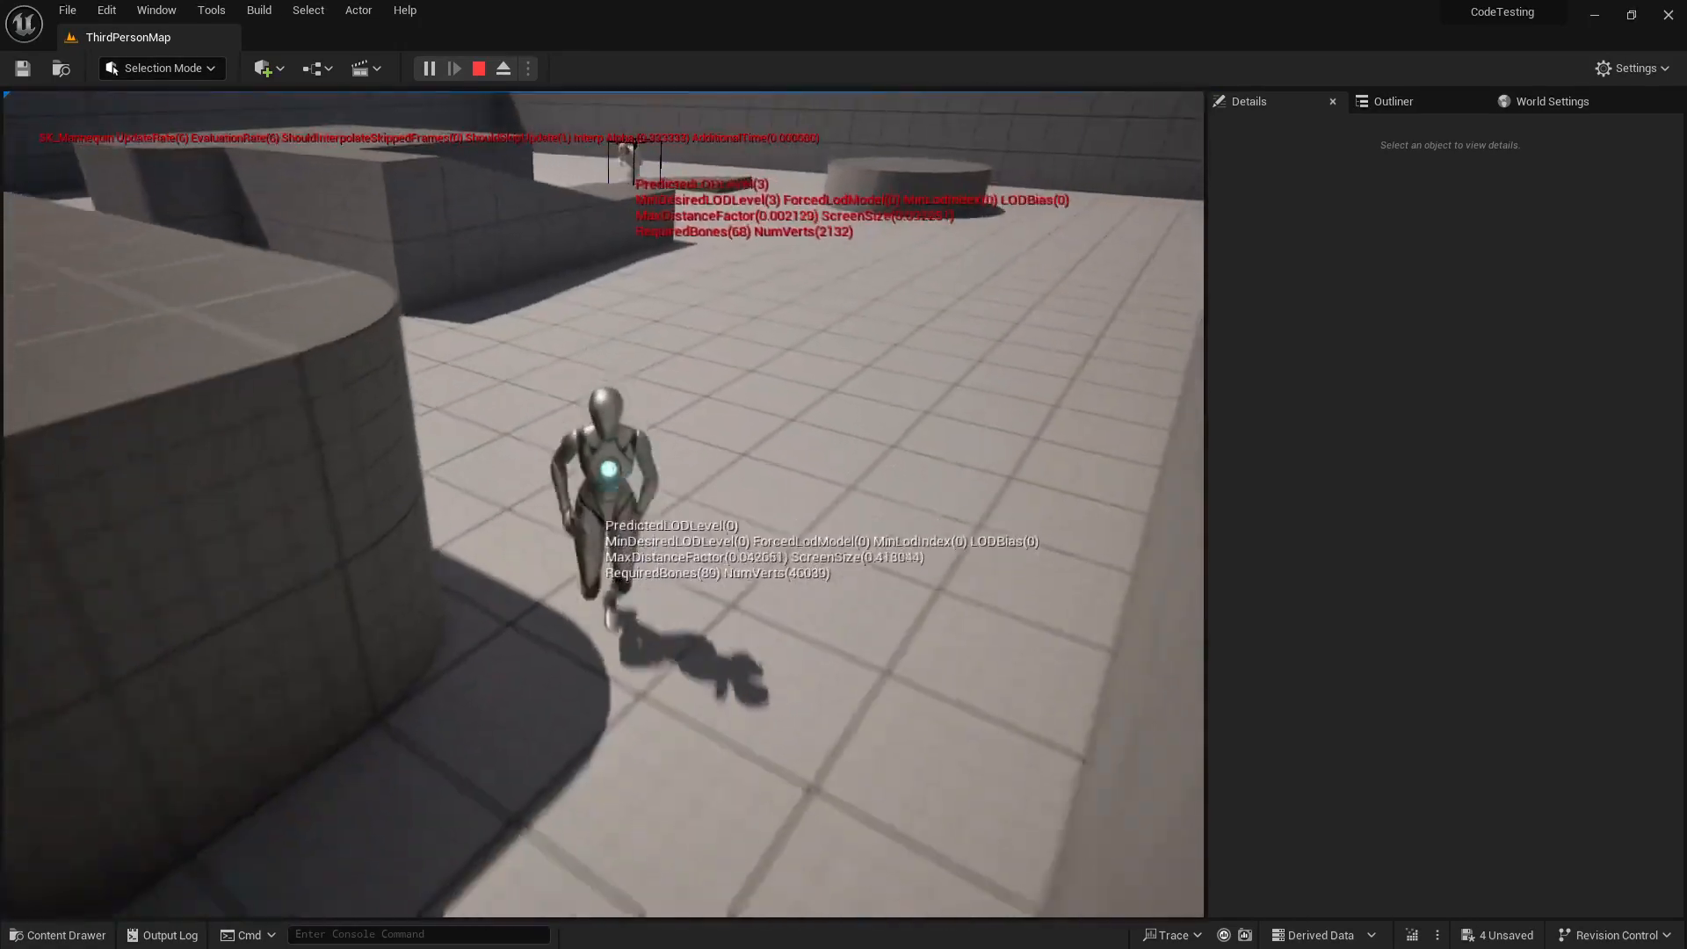
key(a)
key(s)
key(a)
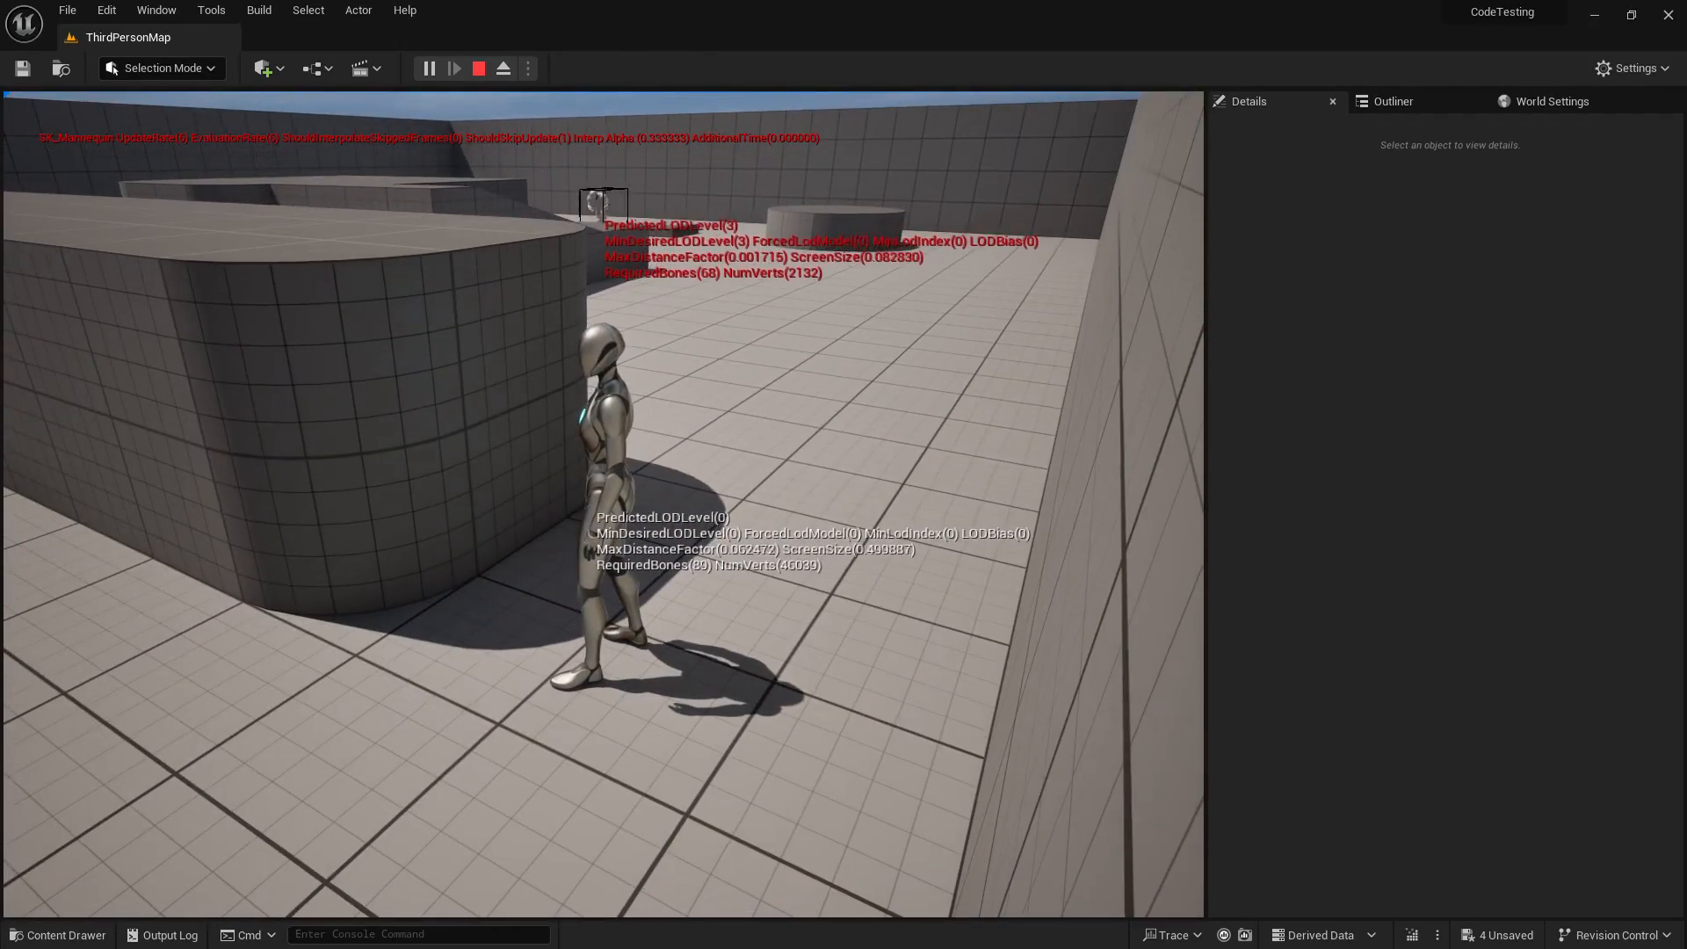
key(a)
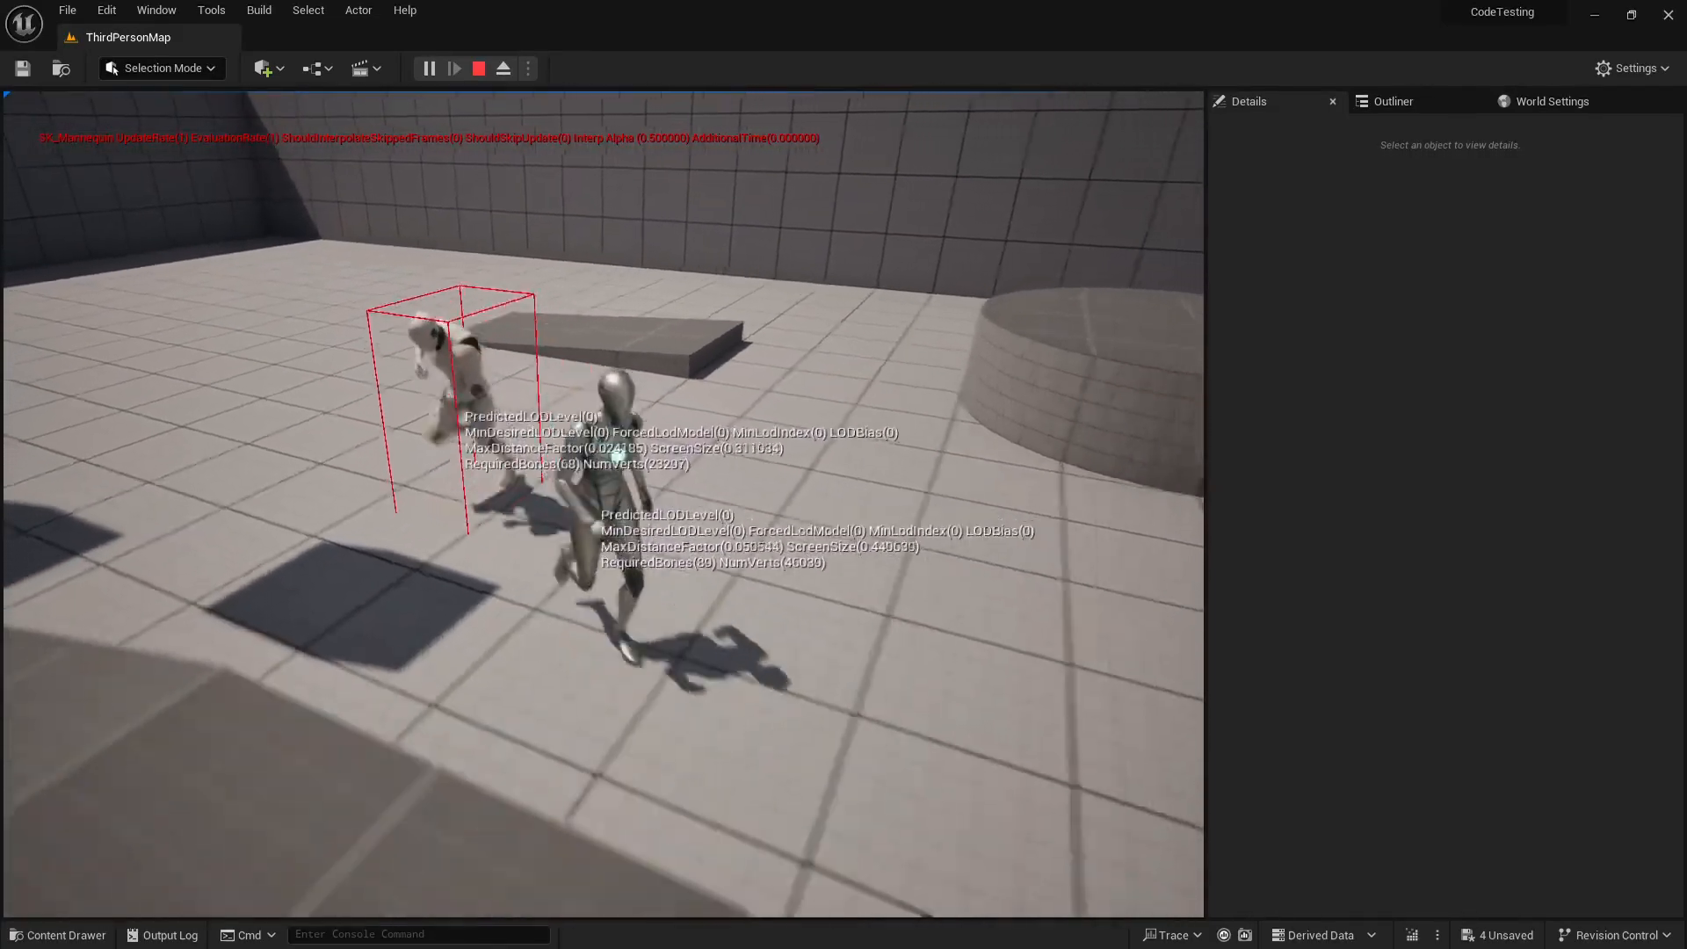
Bring the character beside the mannequin, move it away and back again to compare the animation's smoothness, and end the session
key(w)
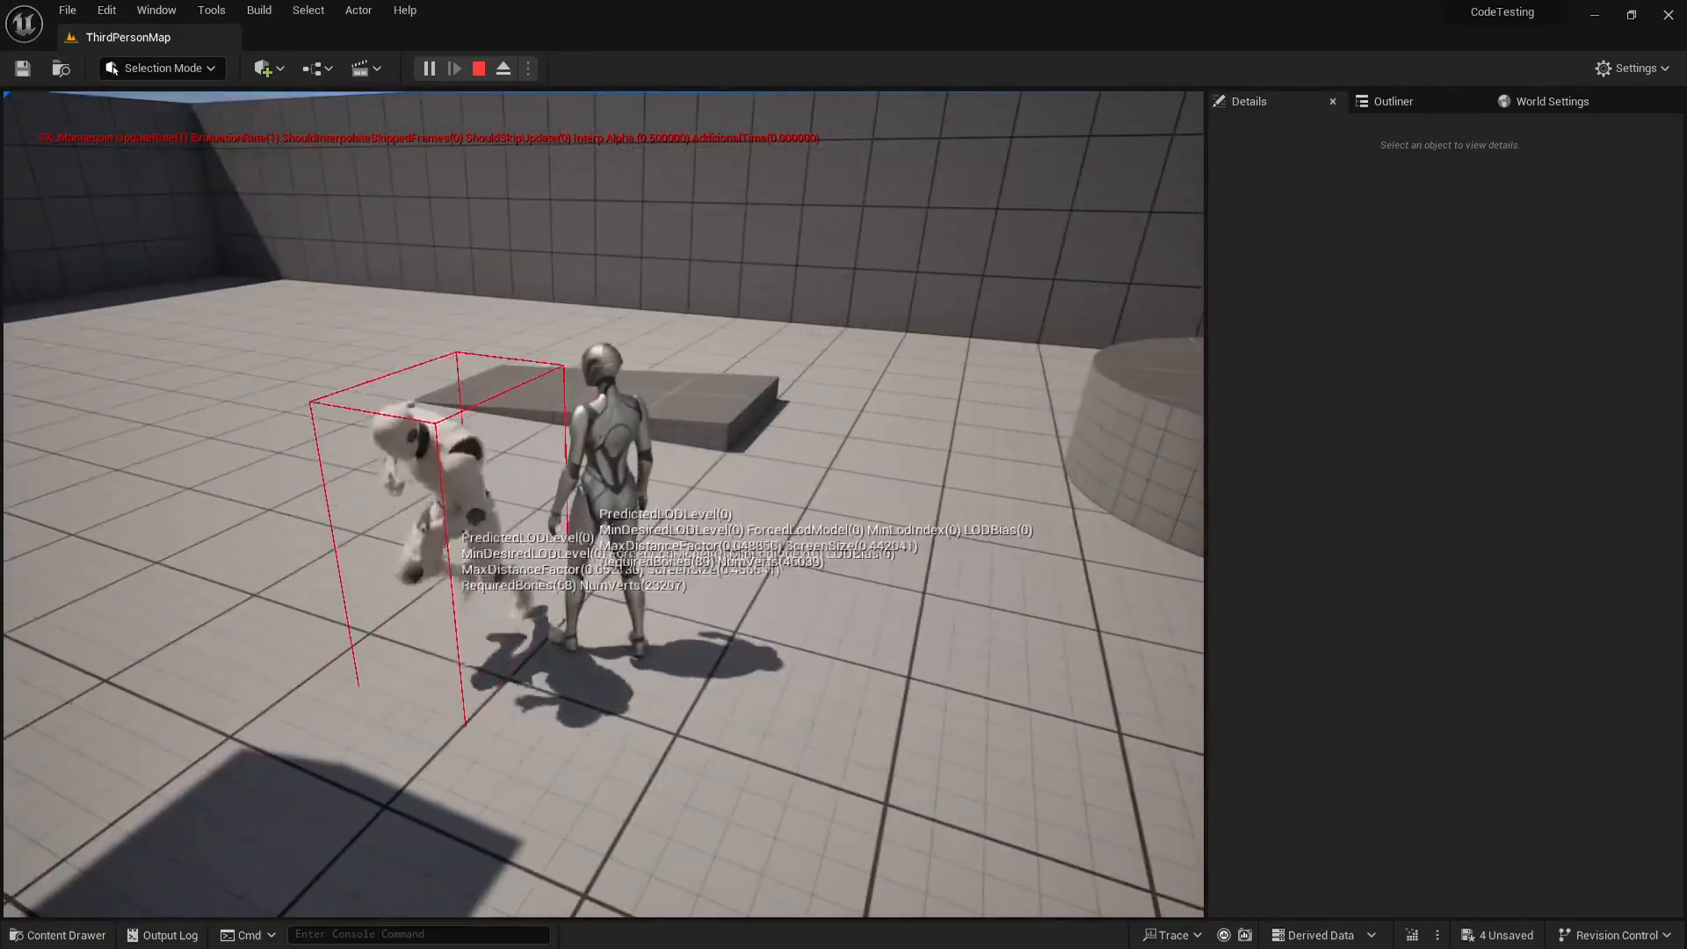
key(s)
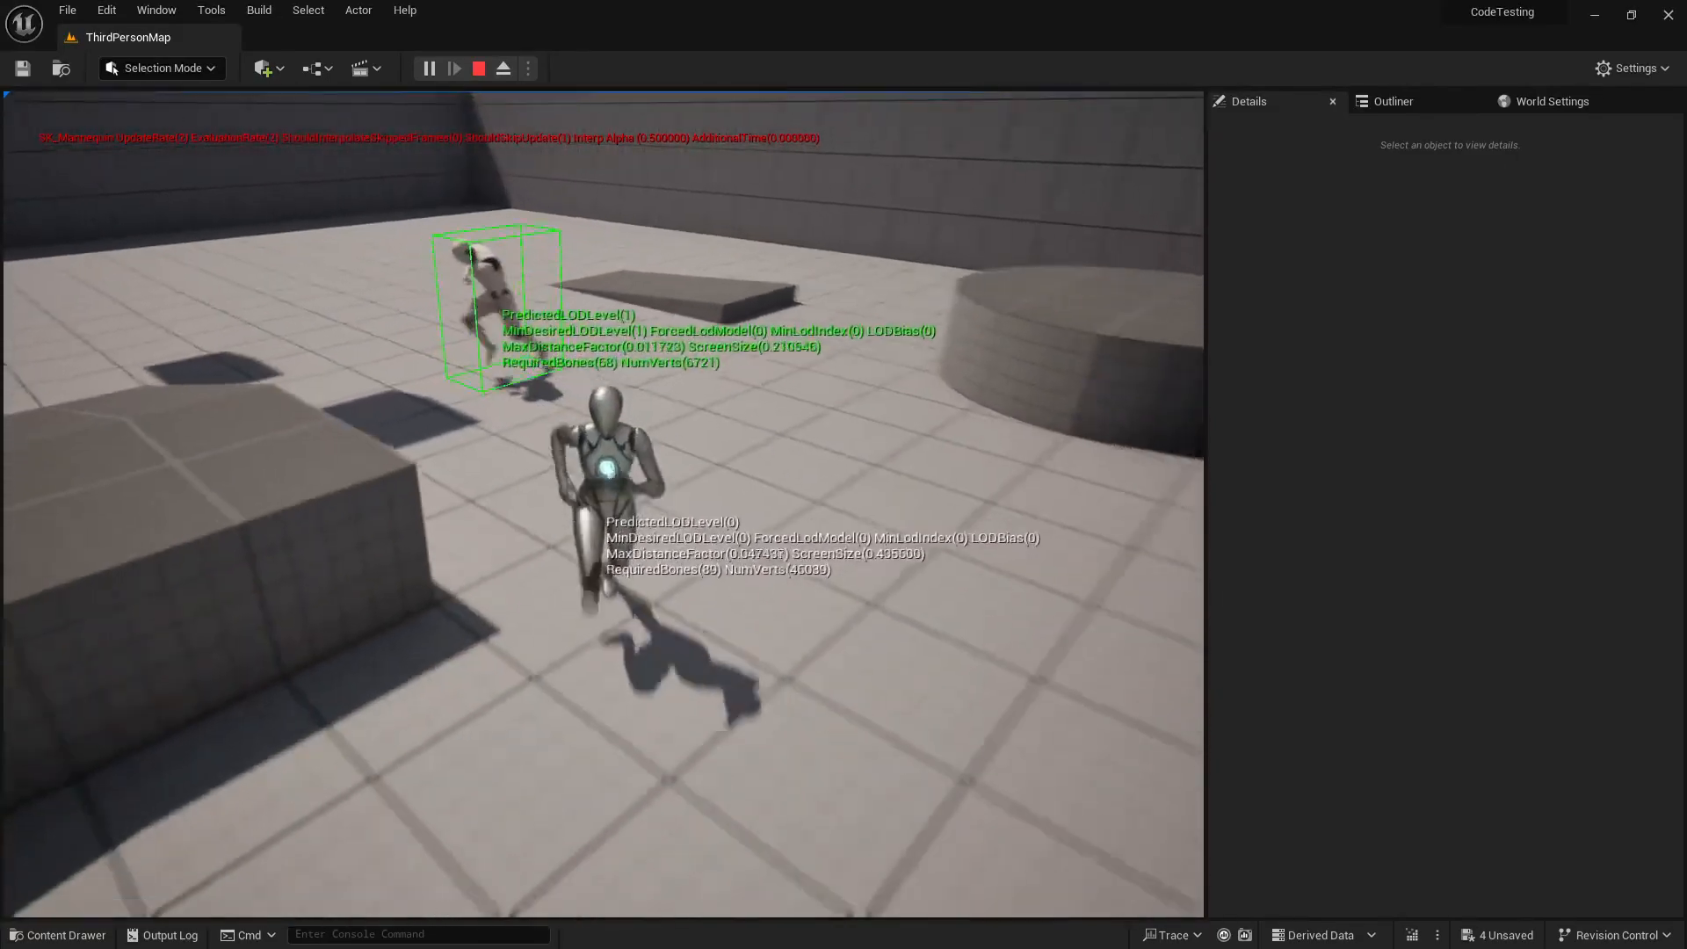
key(space)
key(d)
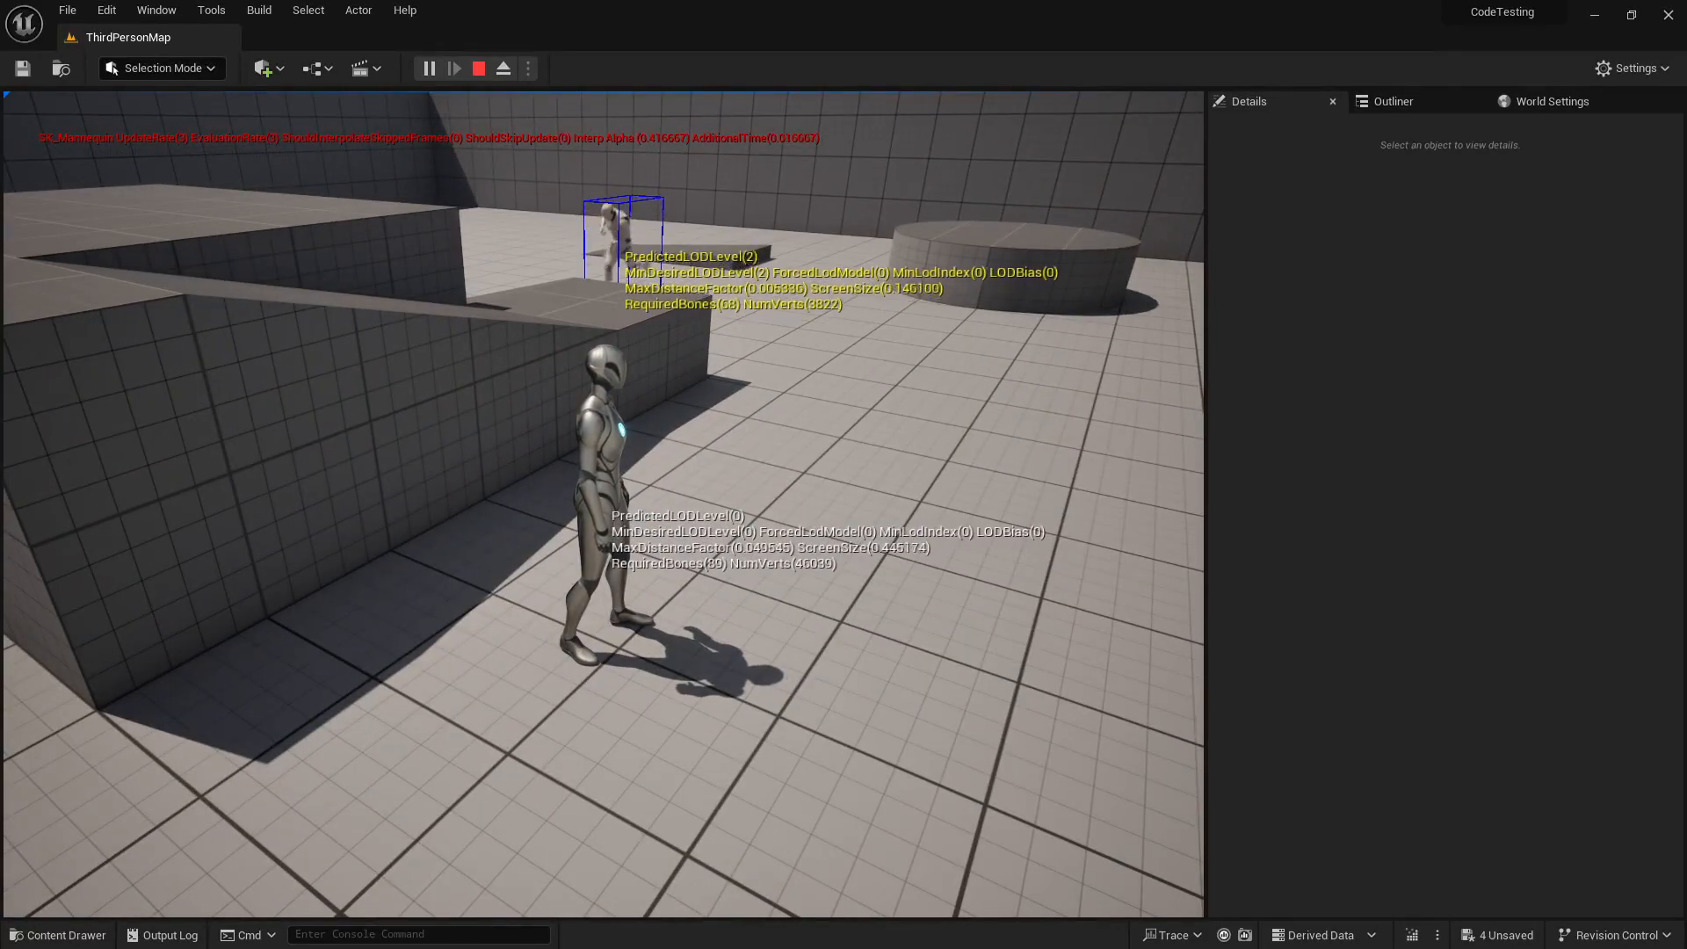
key(w)
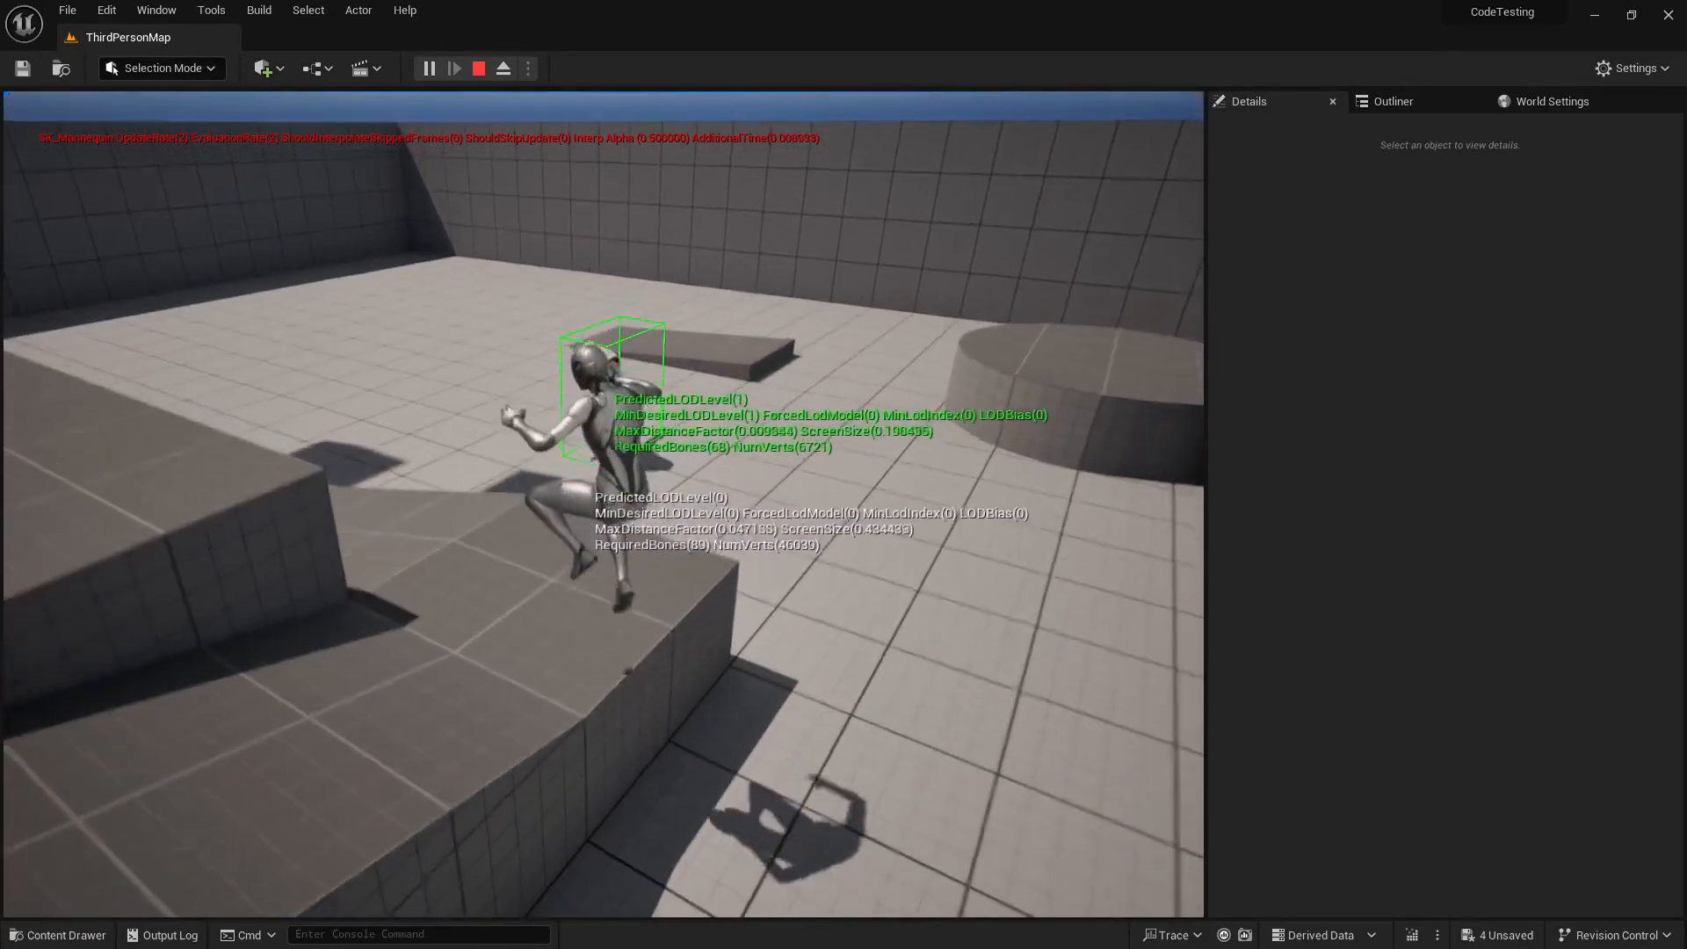
key(Escape)
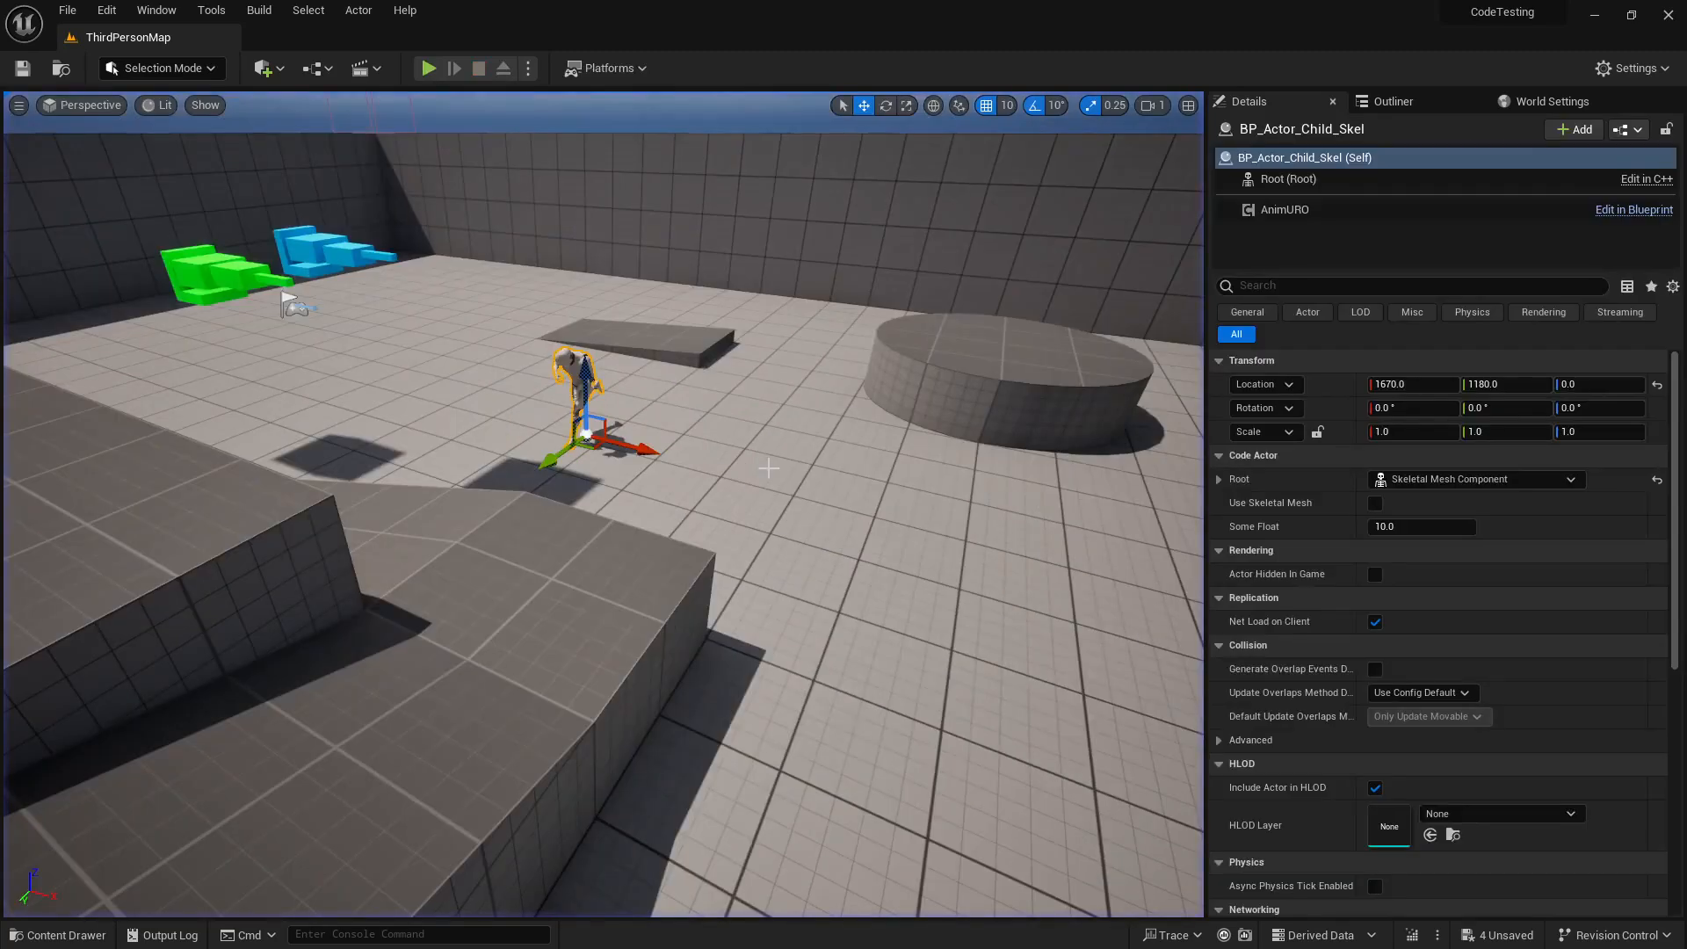
Enable Interpolate Skip Frames on the AnimURO component and set the Interpolation Update Rate to 2
click(1284, 209)
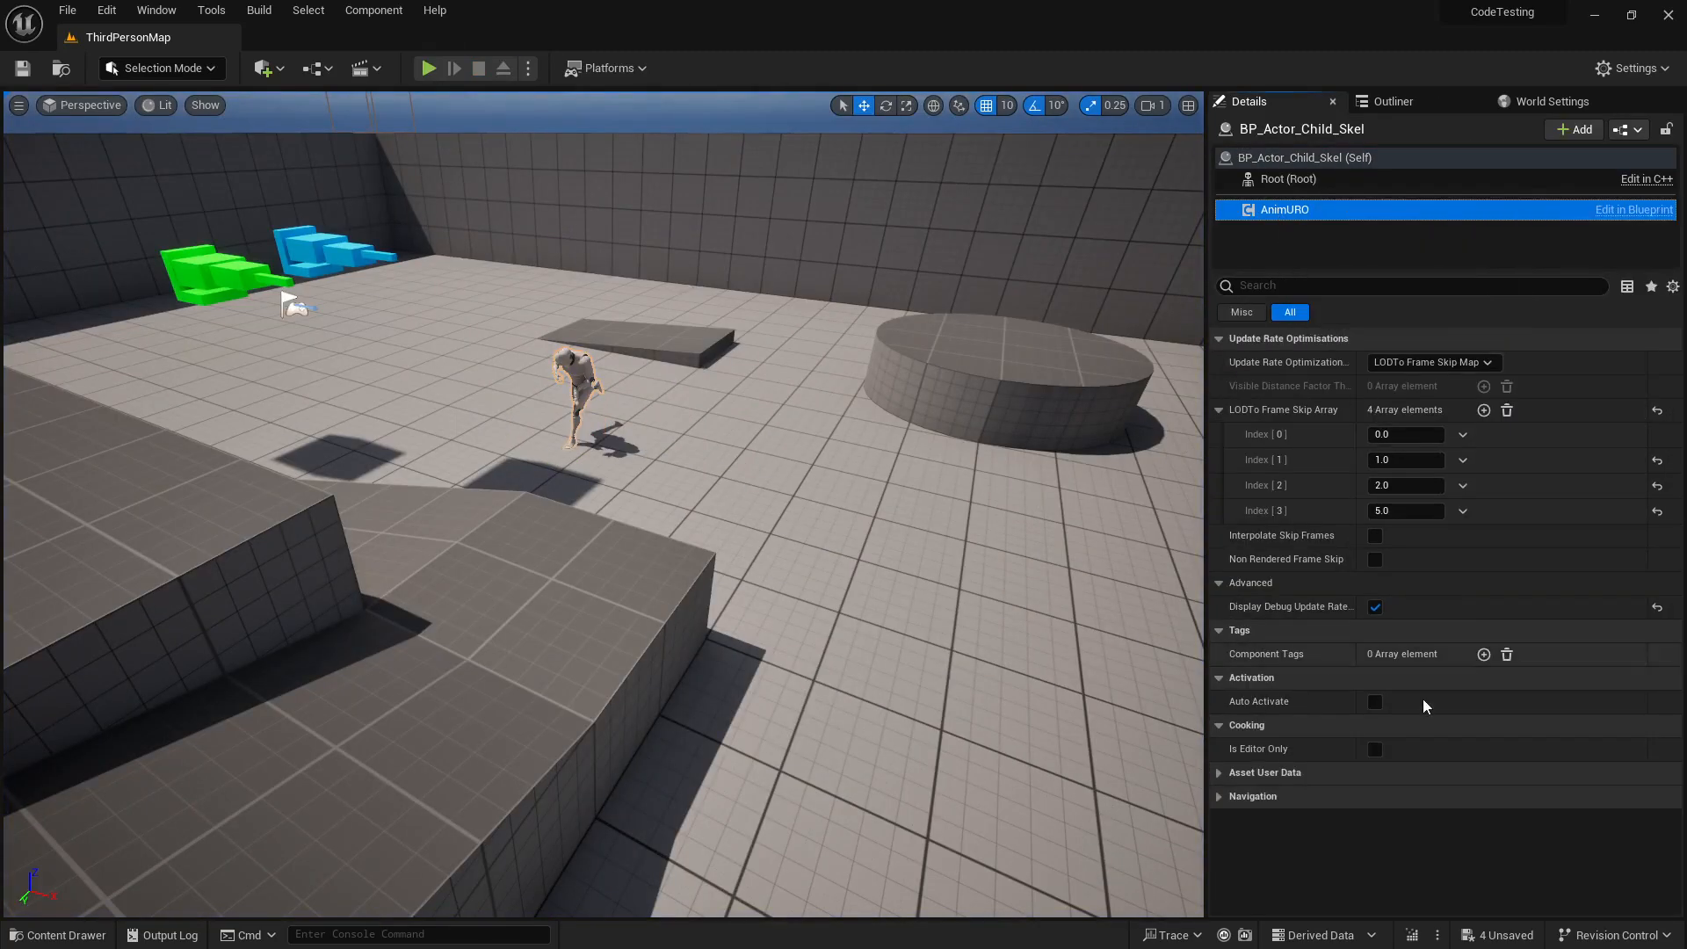
click(1376, 537)
click(1407, 559)
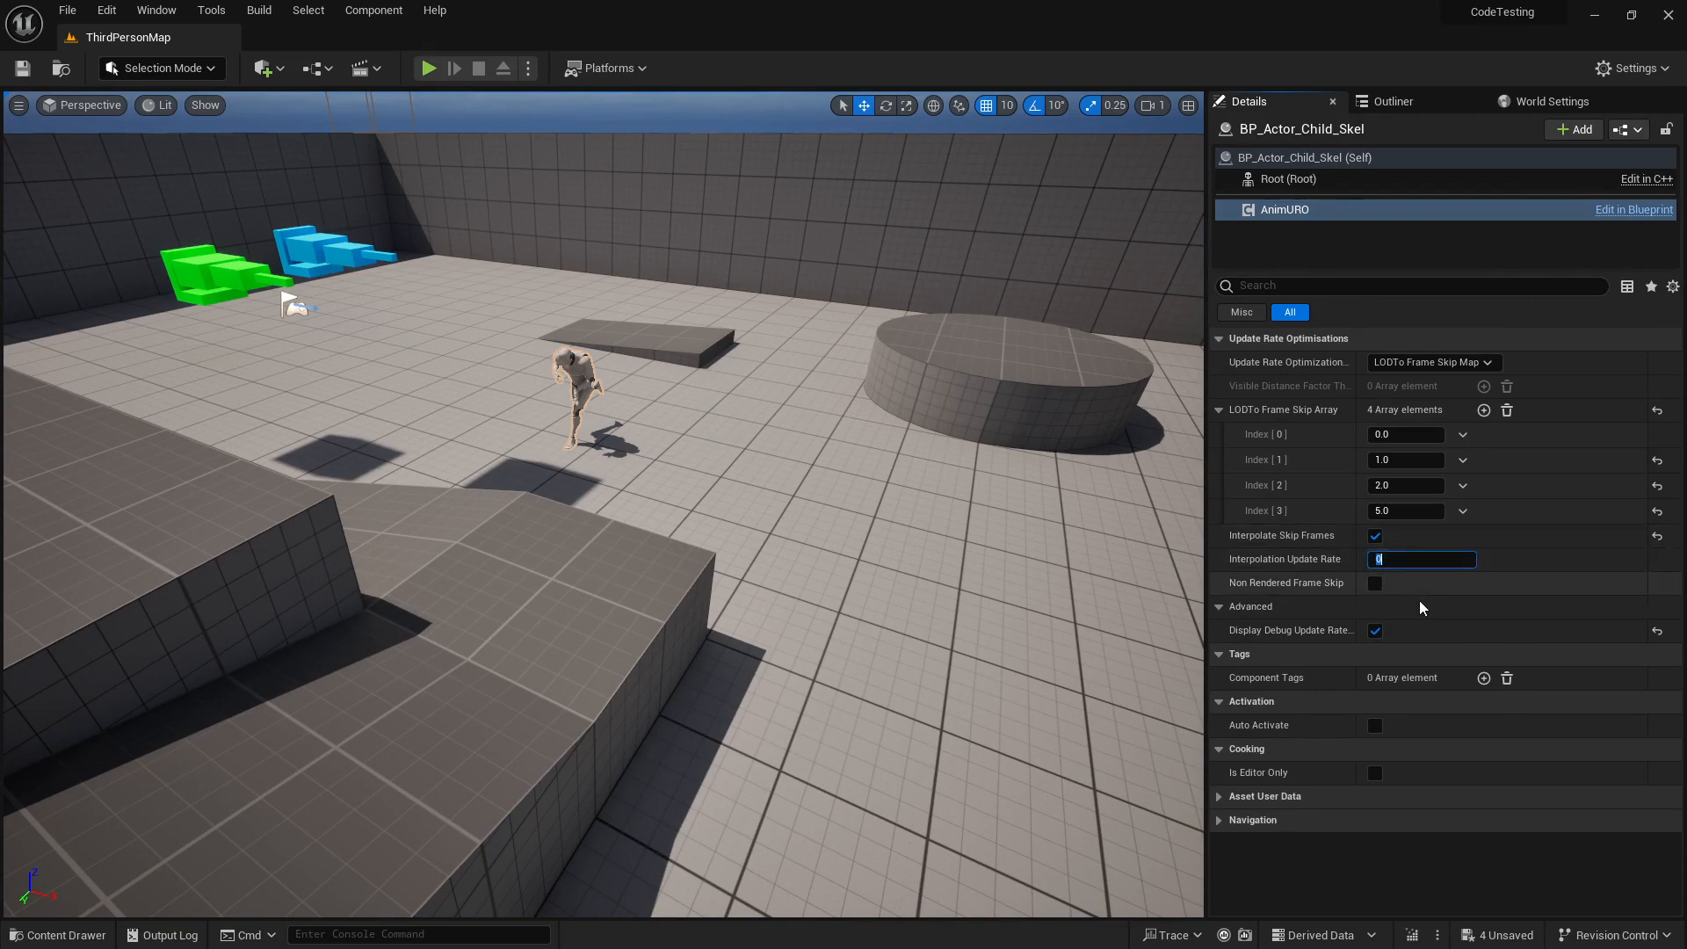
key(Return)
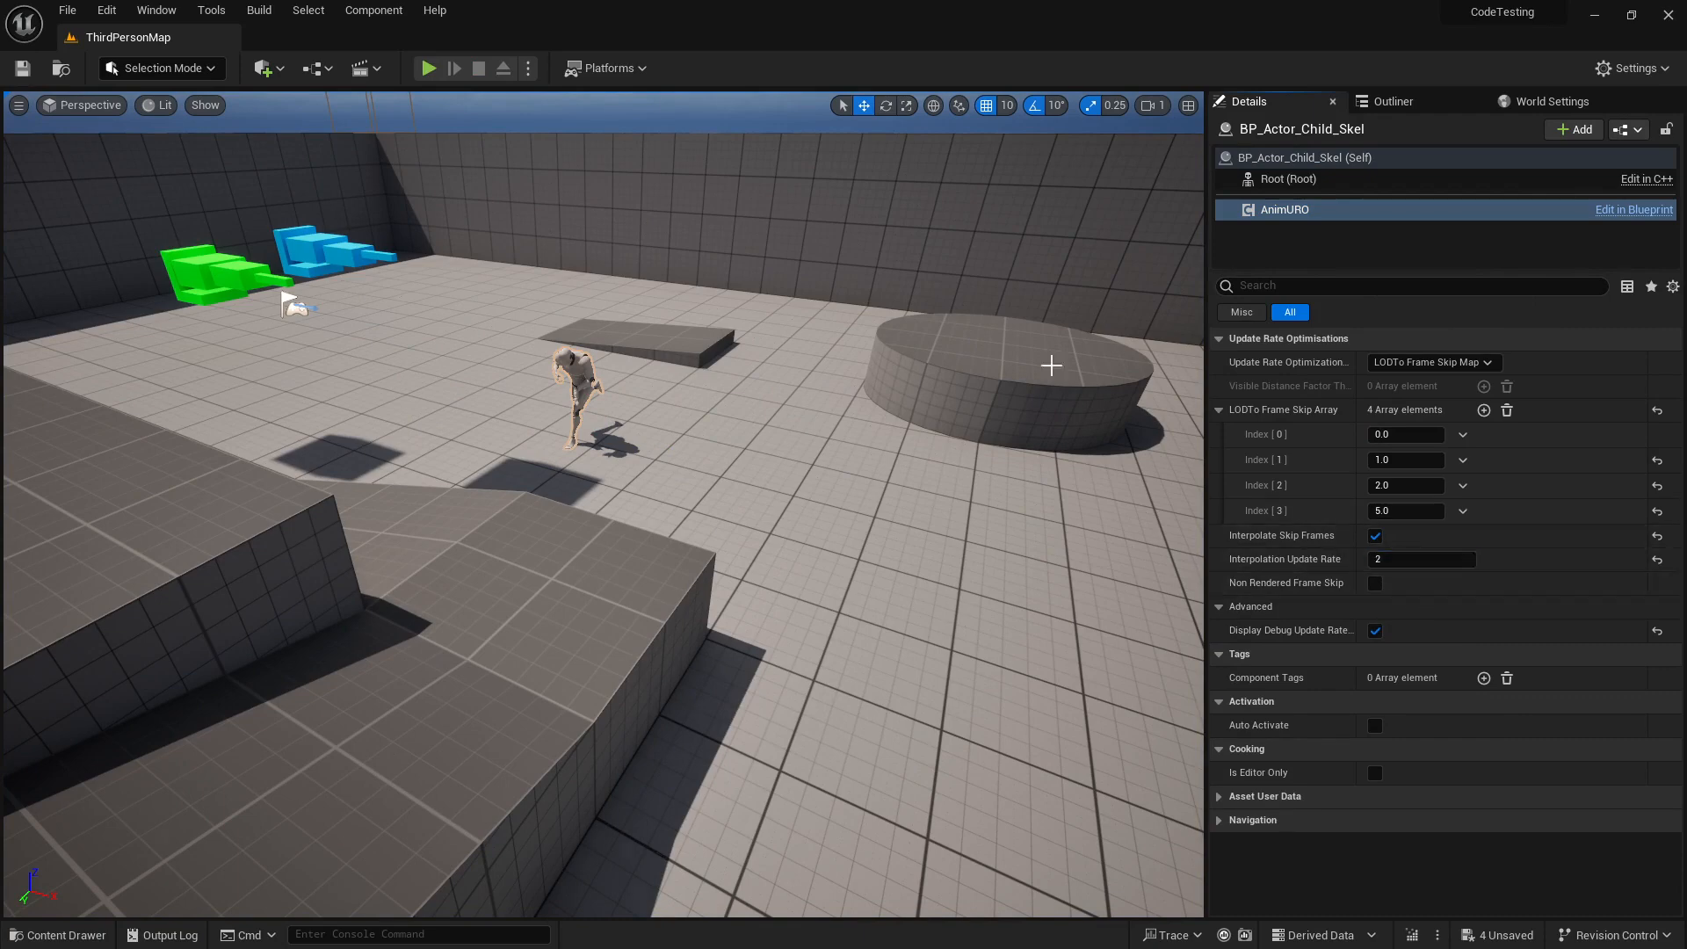
Play the level, run the character to the mannequin and back away to the far side to check skipped-frame interpolation across LODs
click(429, 69)
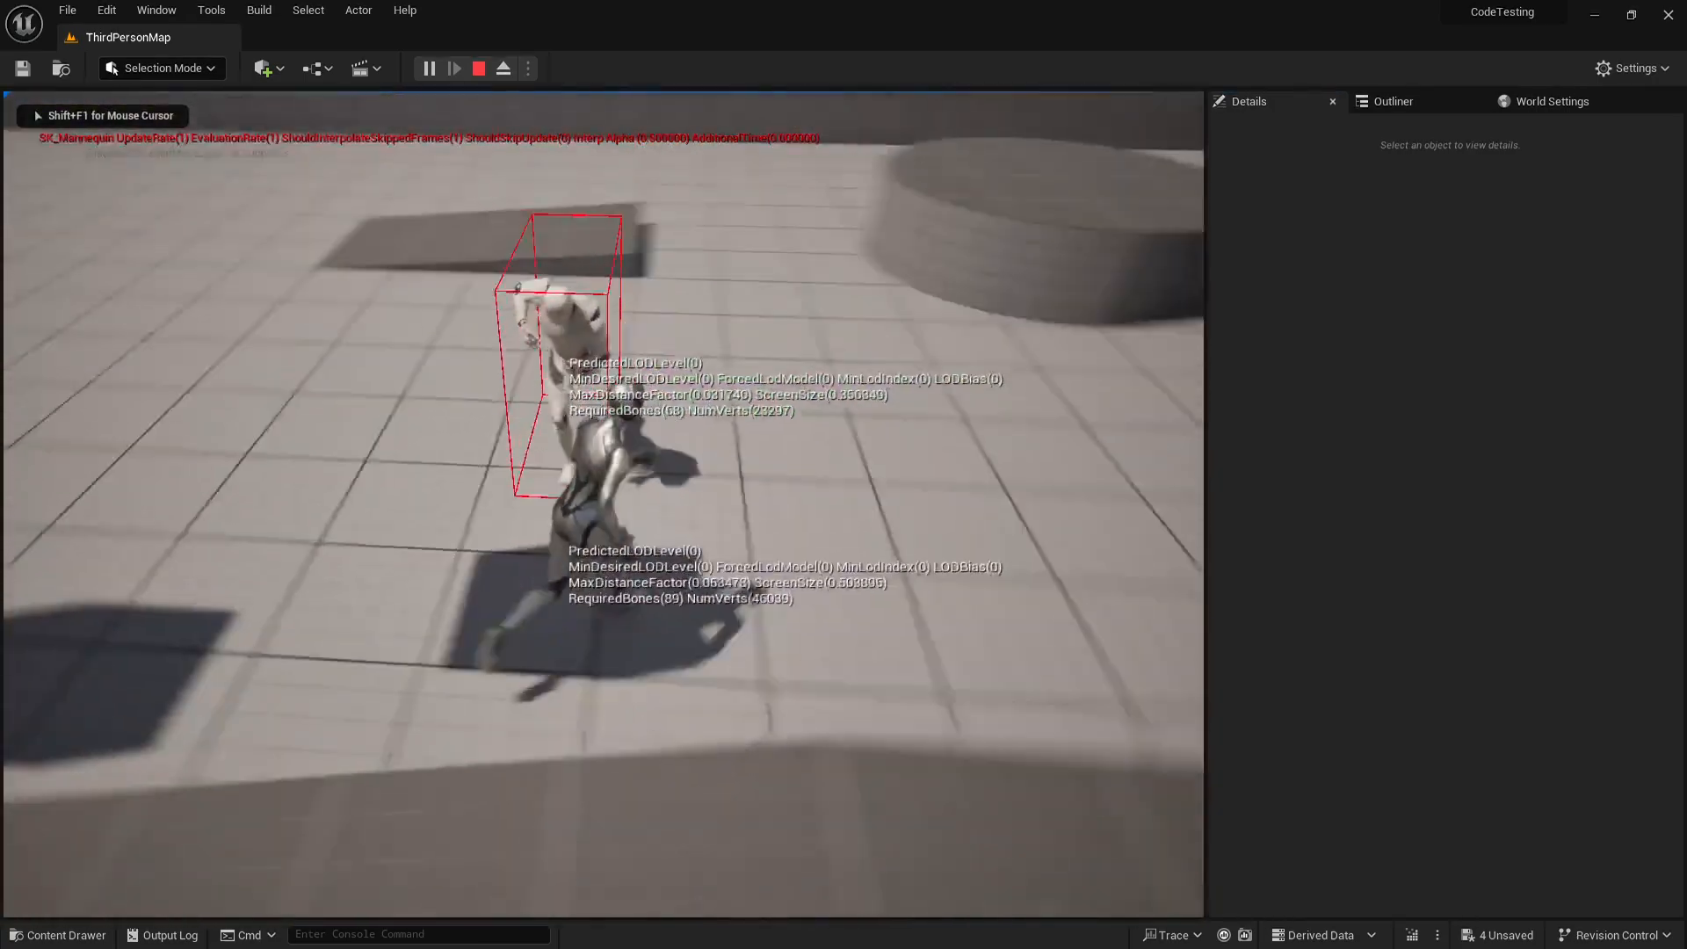
key(s)
key(w)
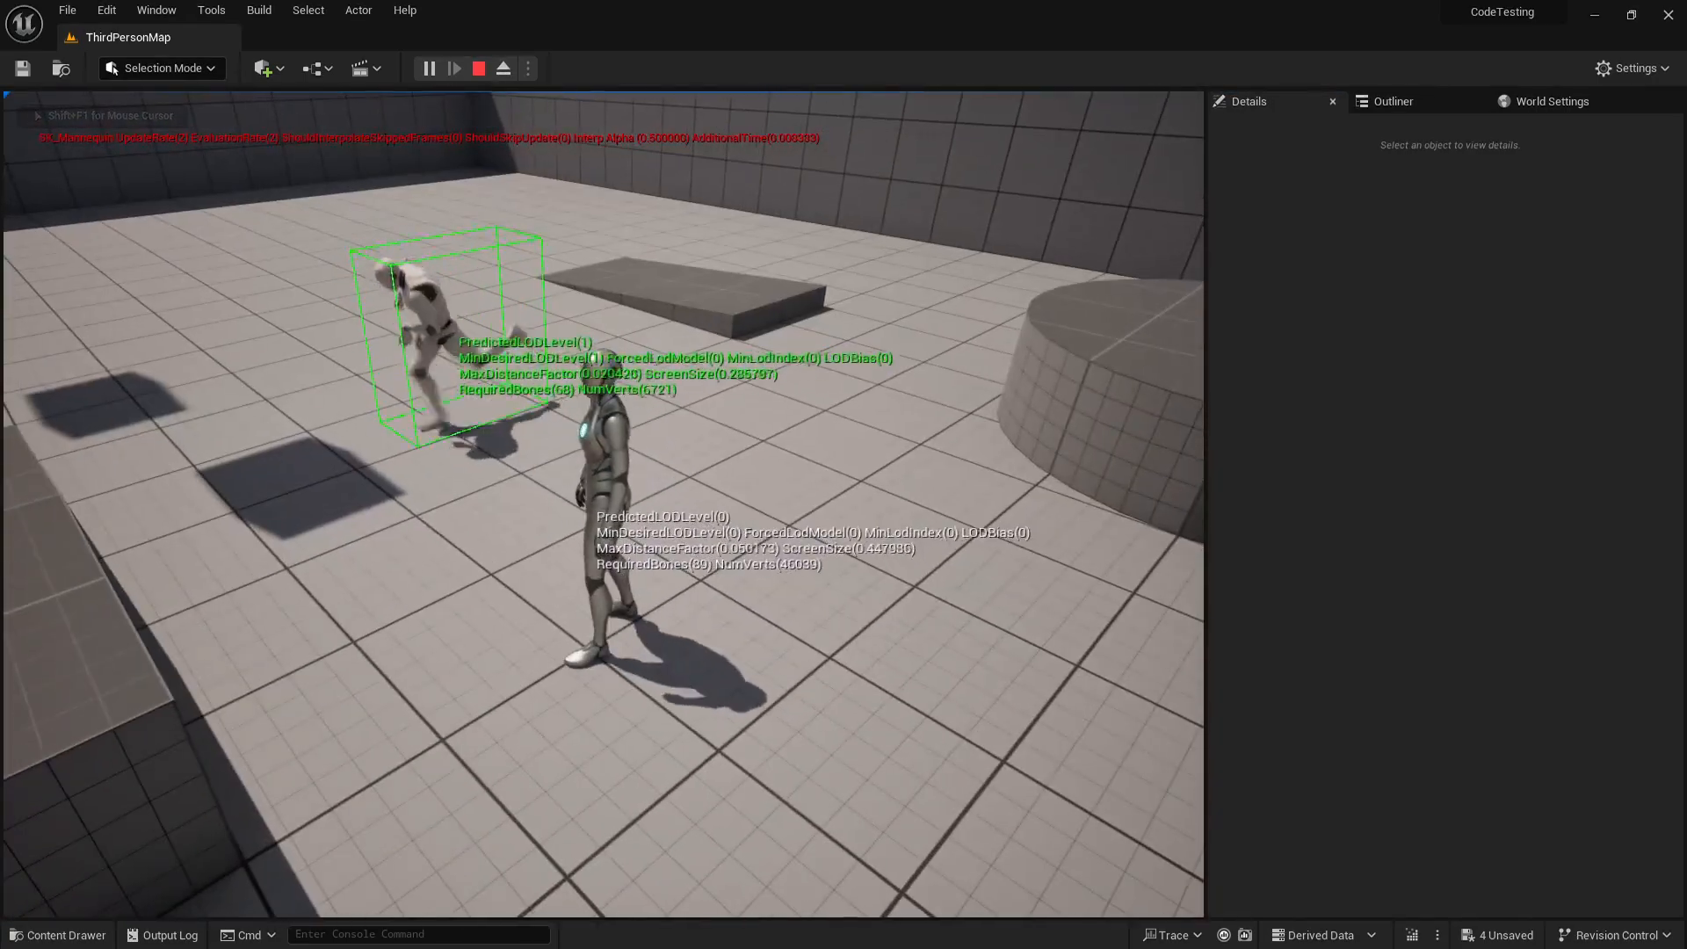
key(s)
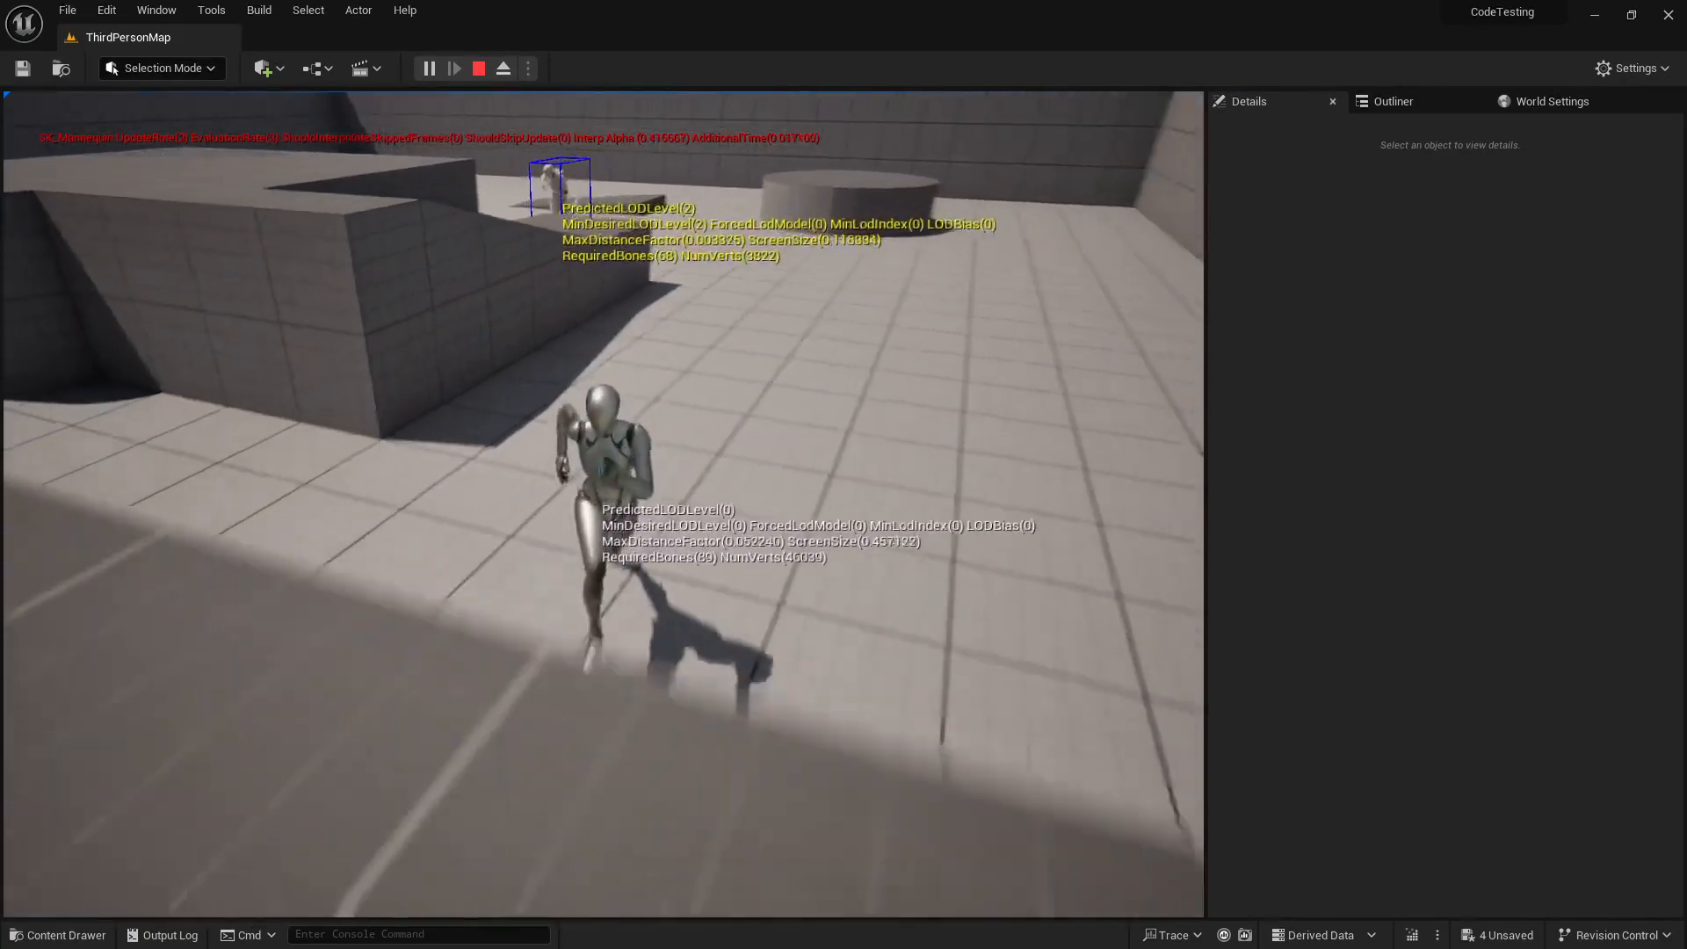
key(d)
key(s)
key(a)
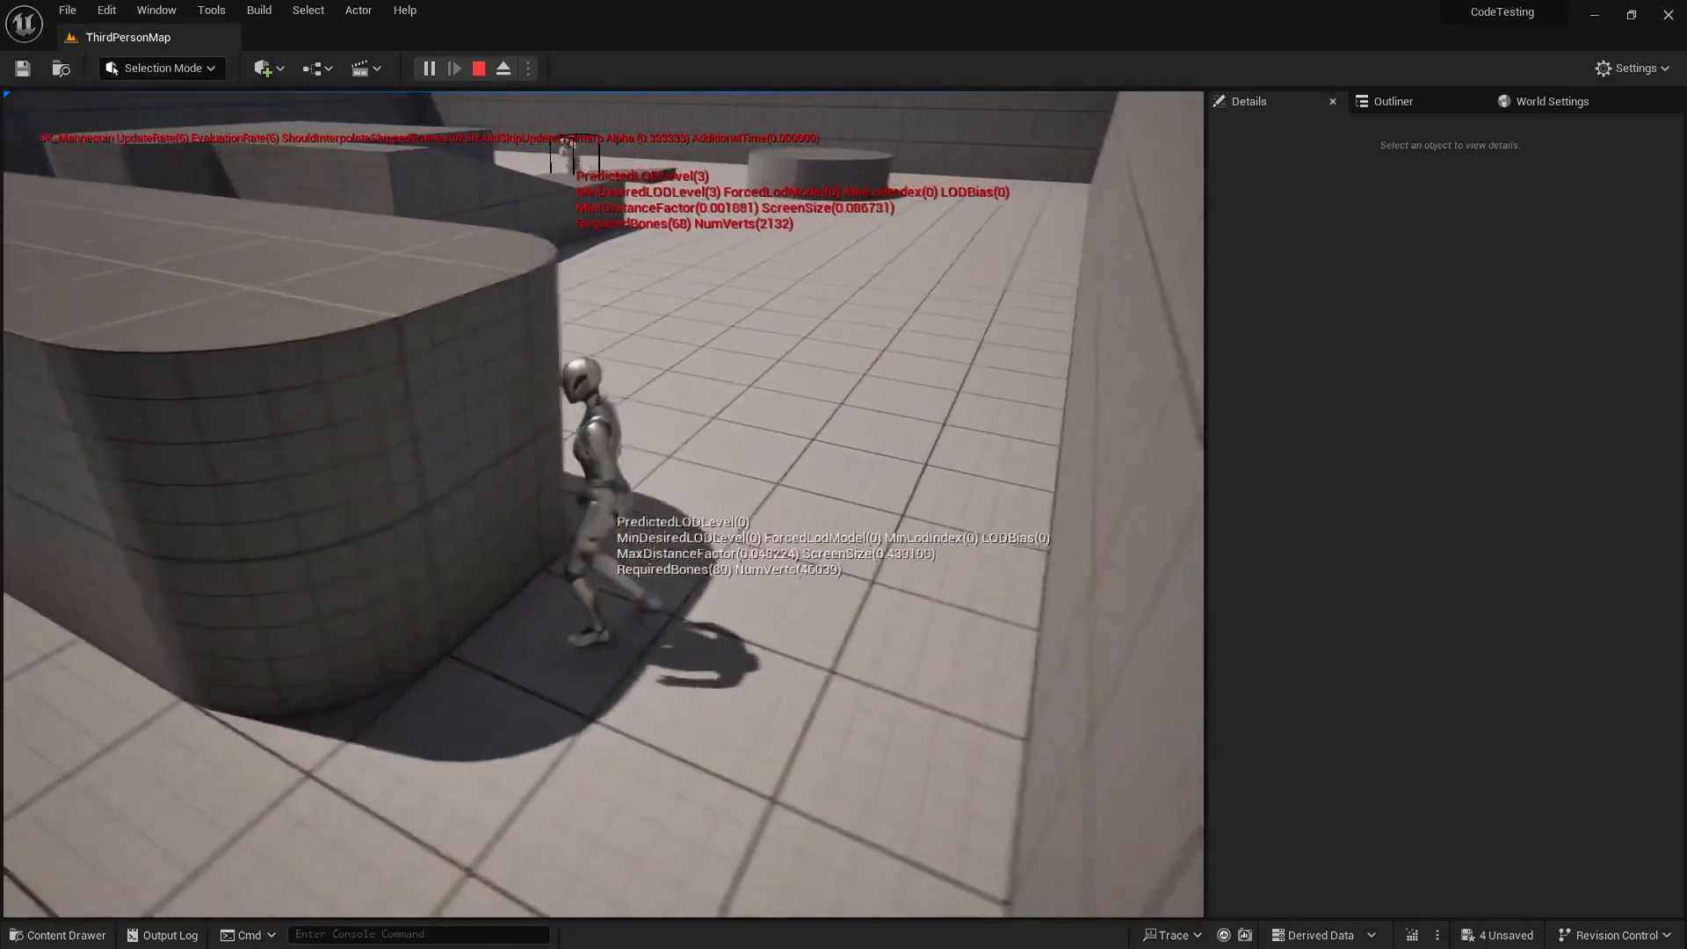
key(s)
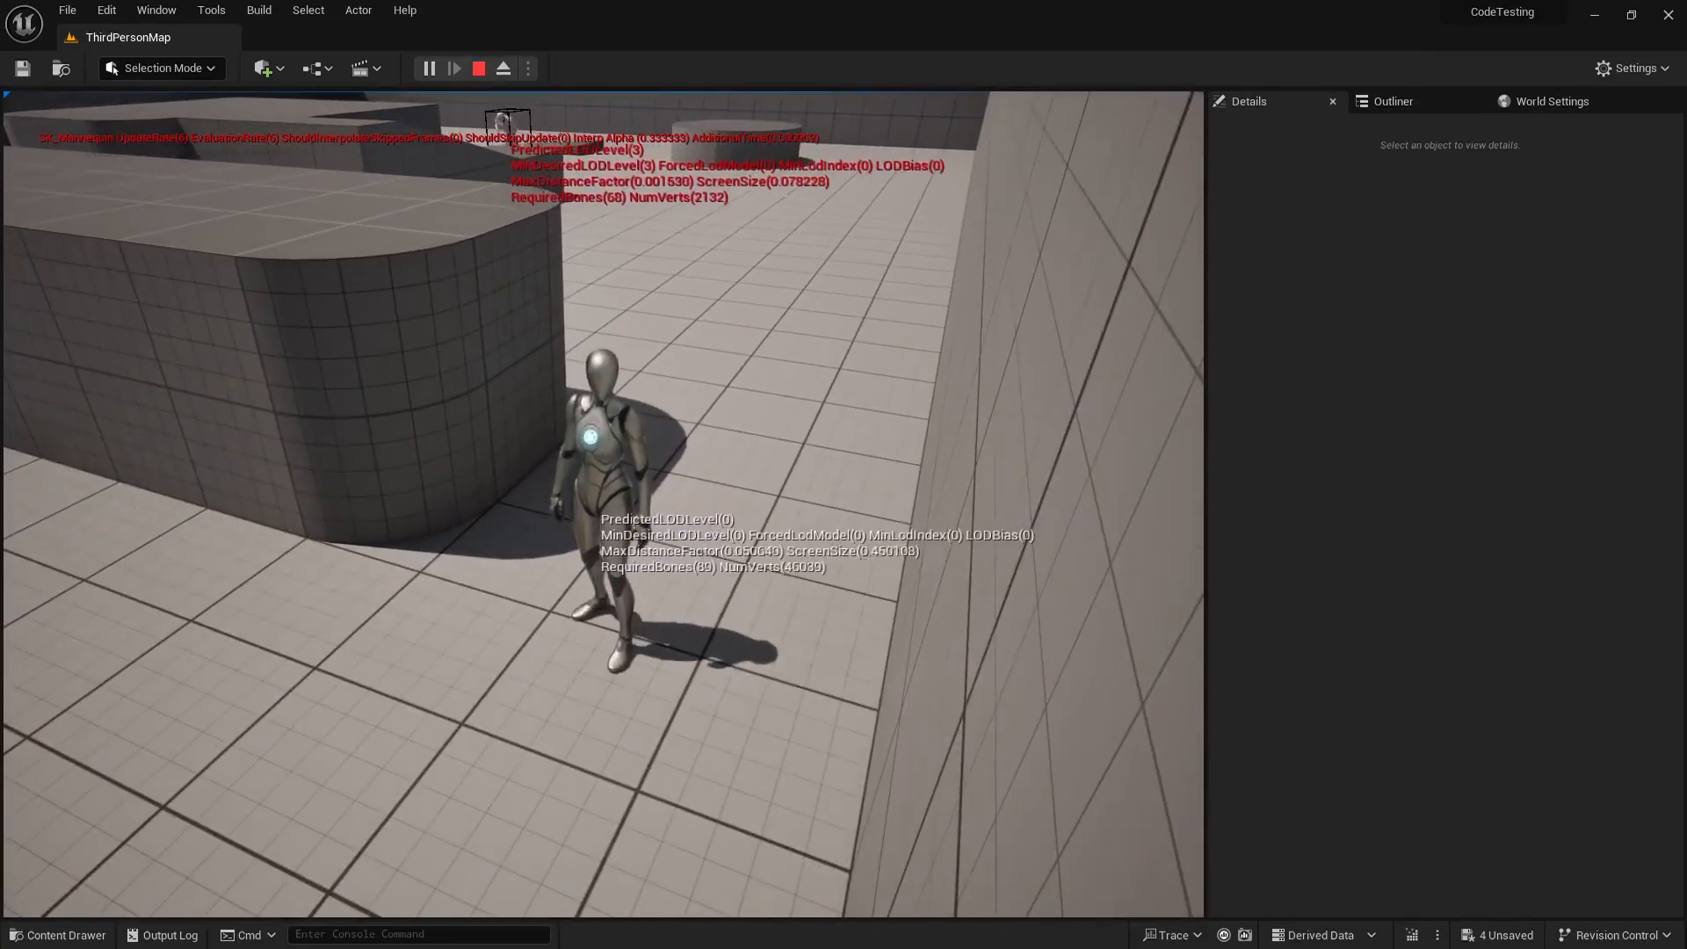
Move the character around at the far side, then return to the mannequin to compare its distant and close-range updates
key(d)
key(a)
key(w)
key(s)
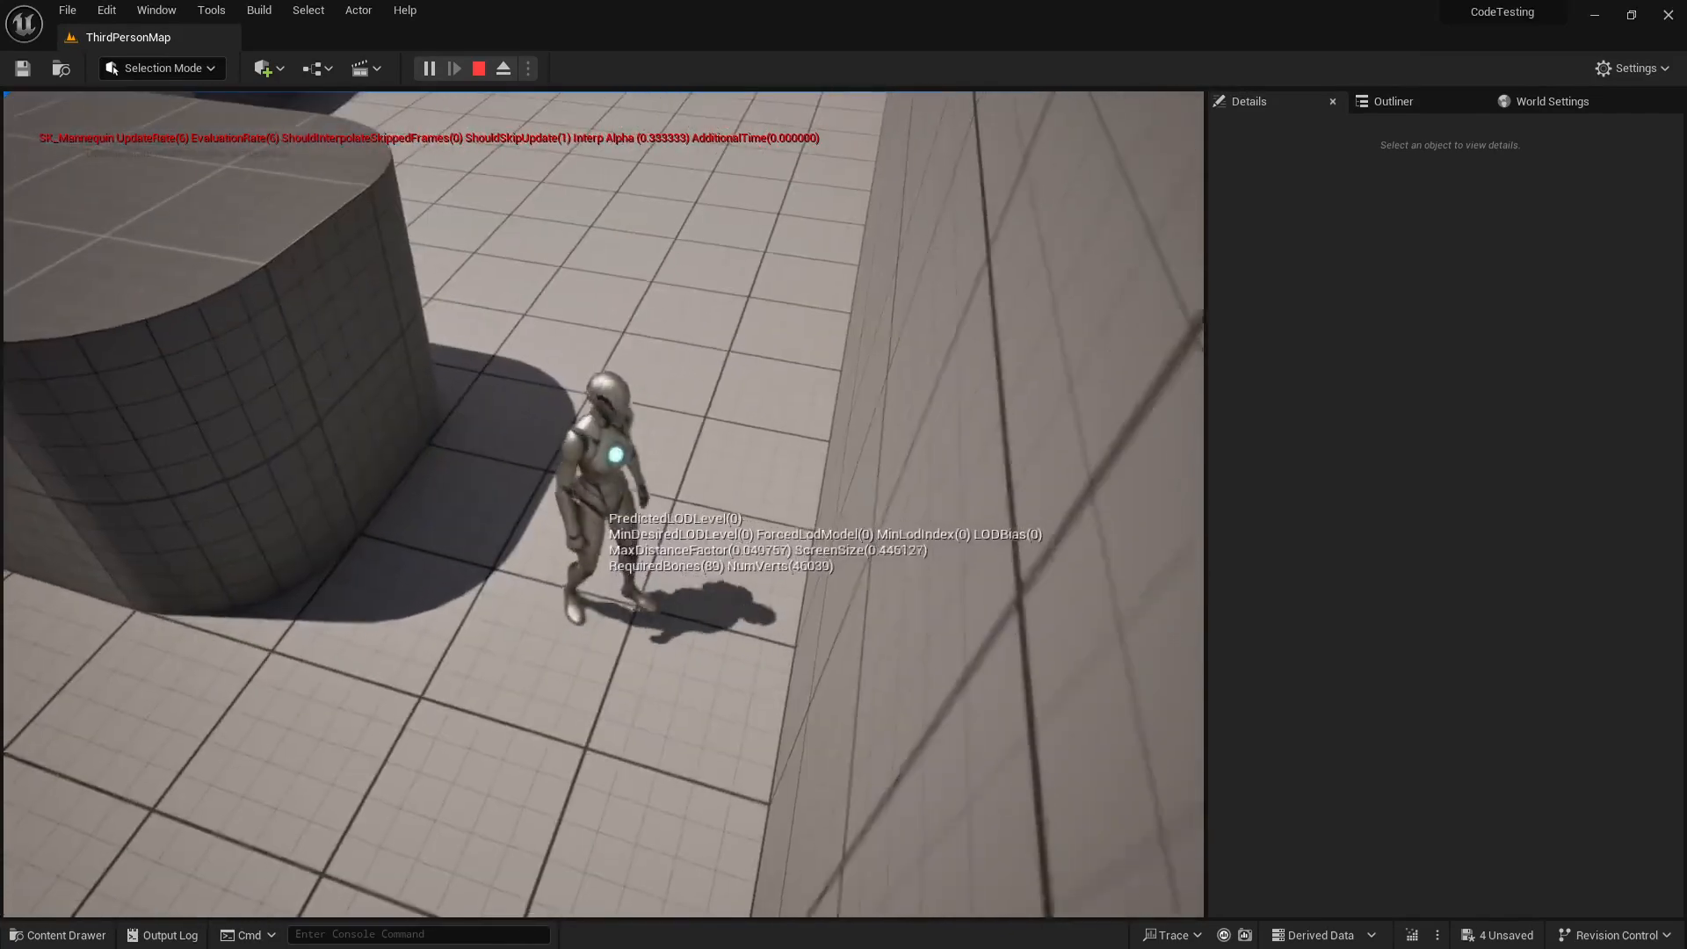
key(w)
key(s)
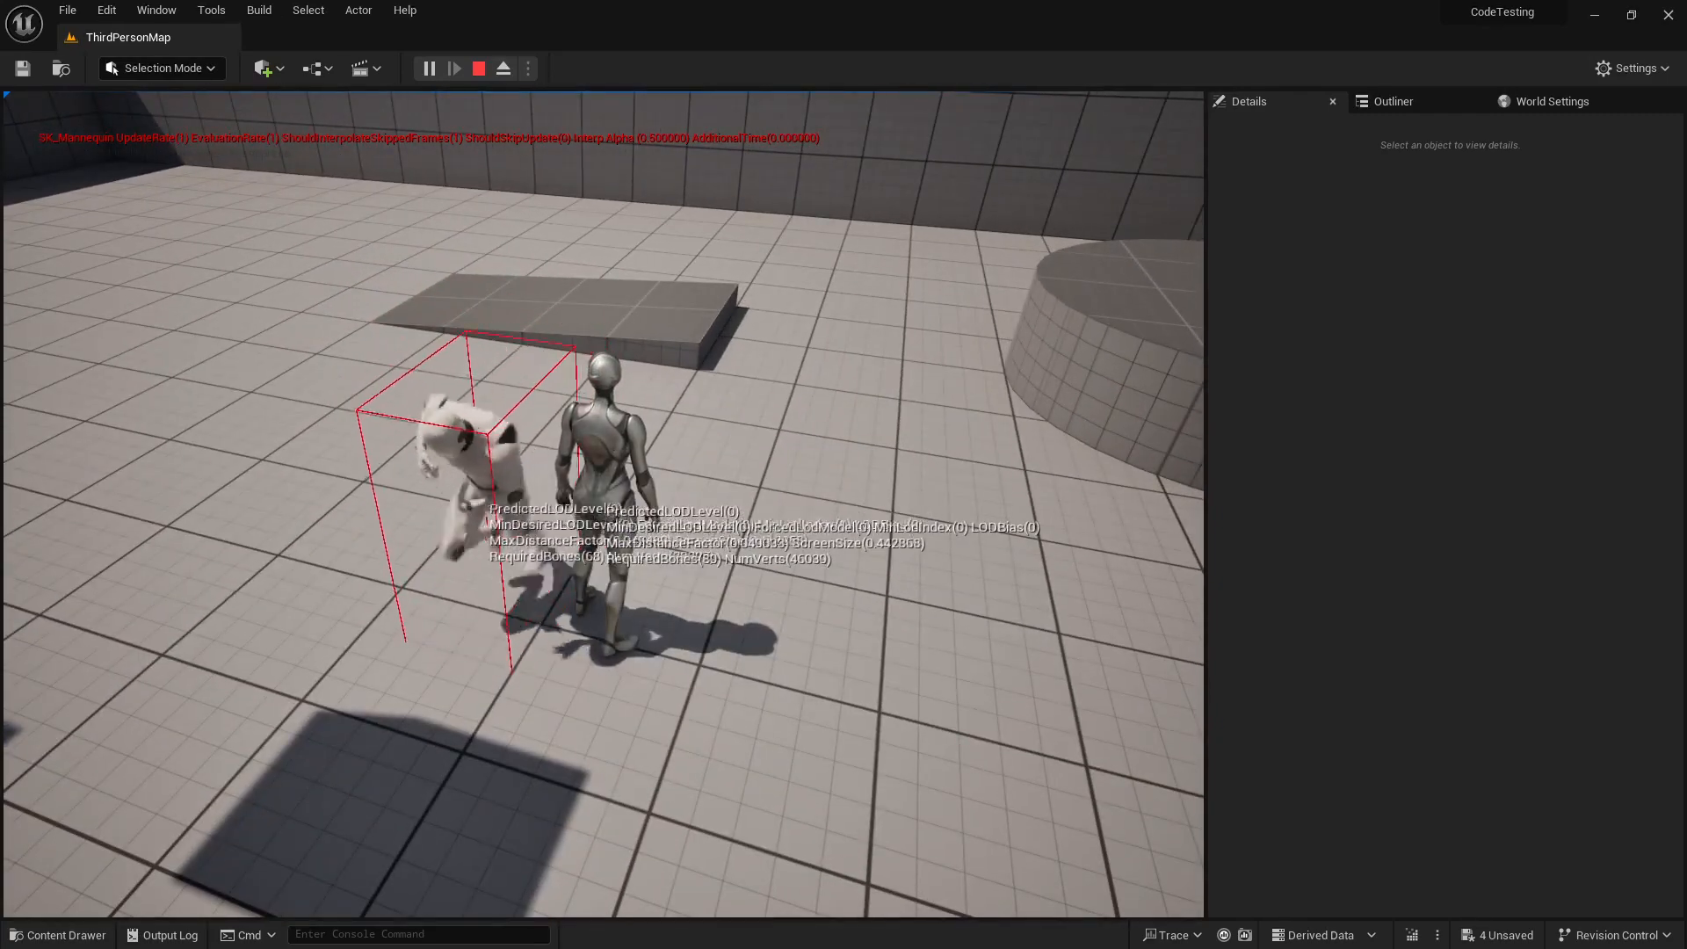
Back the character away from the mannequin, jump back over the blocks towards it to recheck the interpolation, and end the session
key(s)
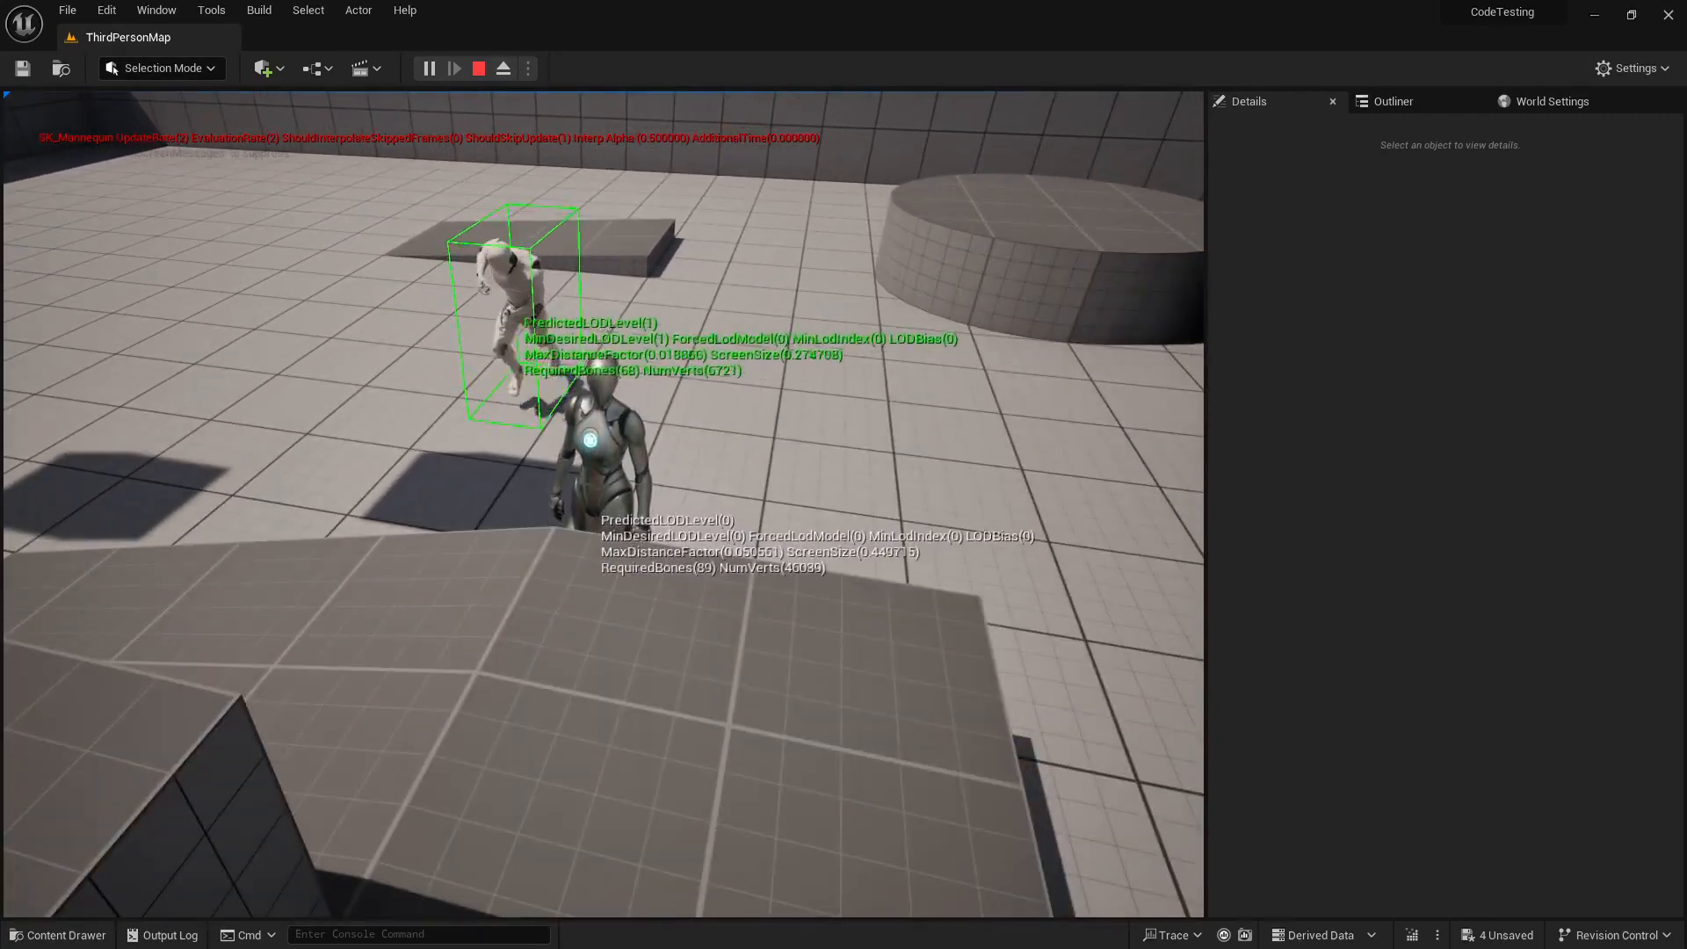
key(space)
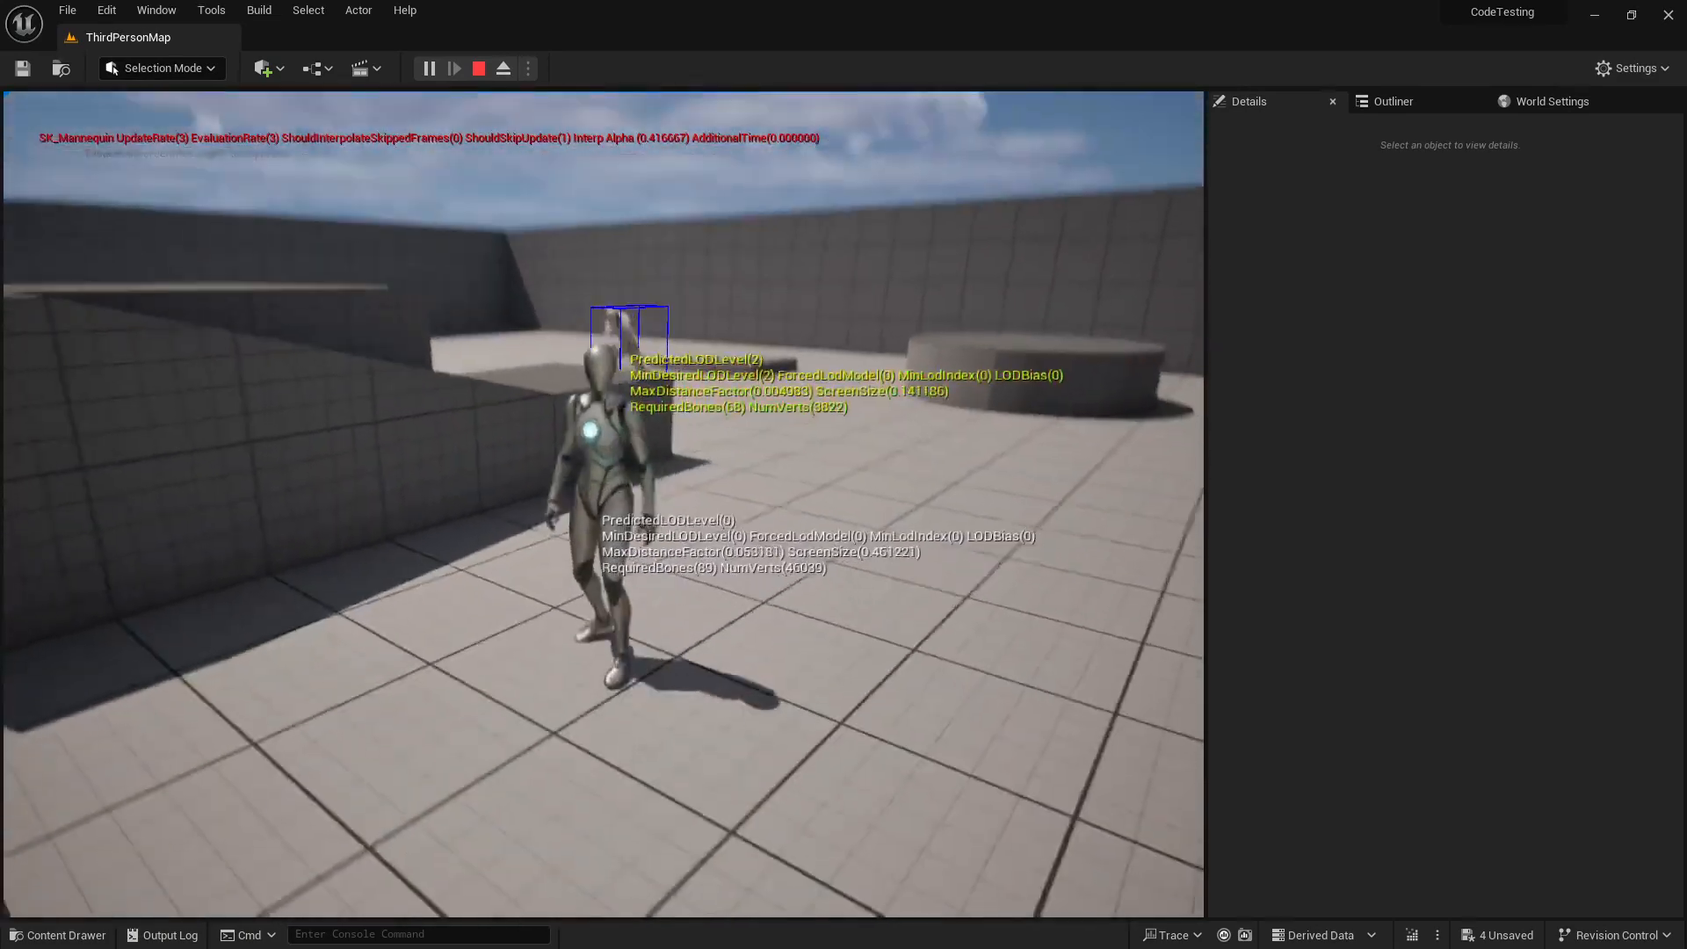
key(space)
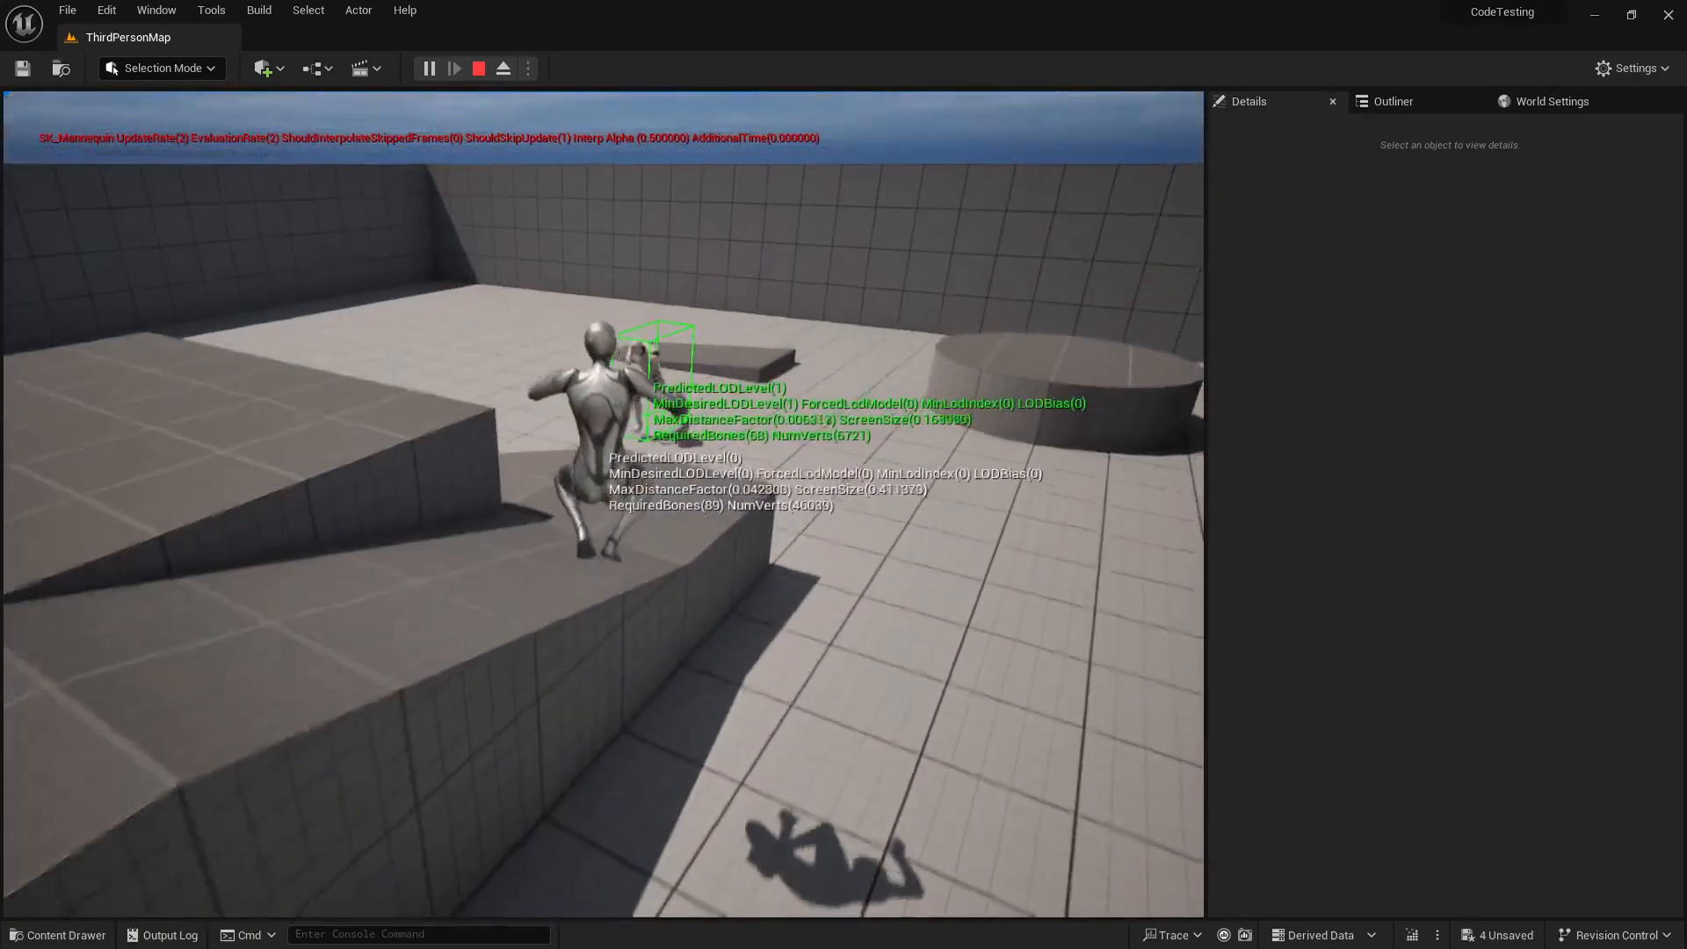
key(w)
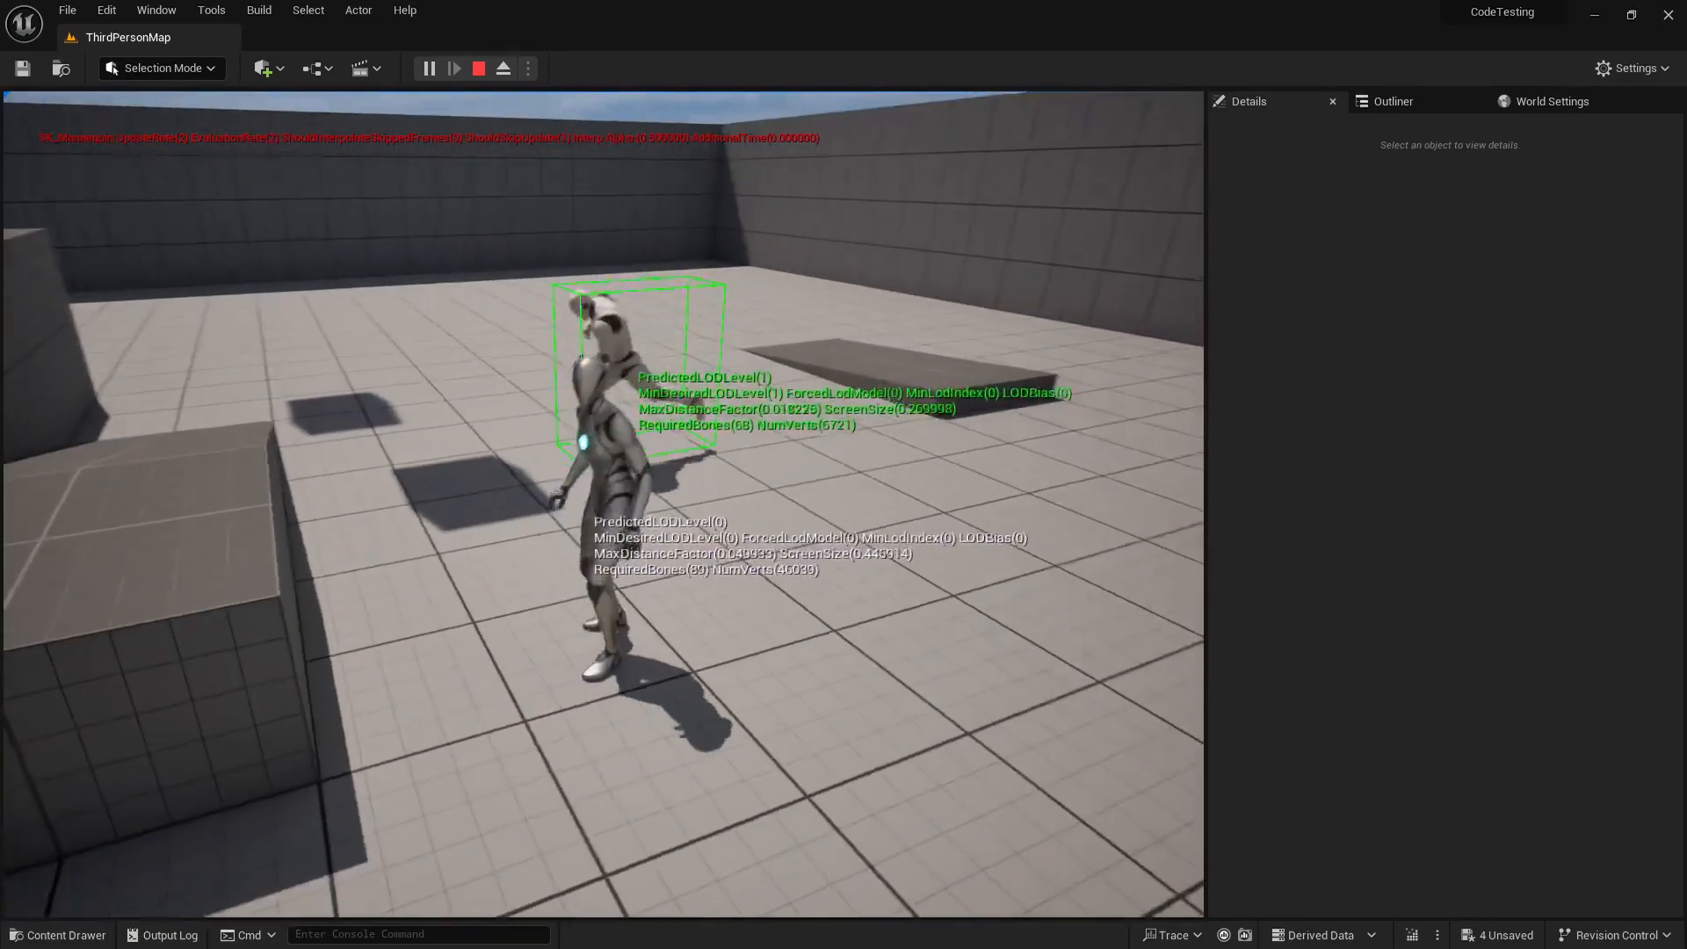
key(Escape)
Enable Non Rendered Frame Skip on AnimURO with 15 non-rendered frames to skip, leaving the debug update rate display on
click(1339, 209)
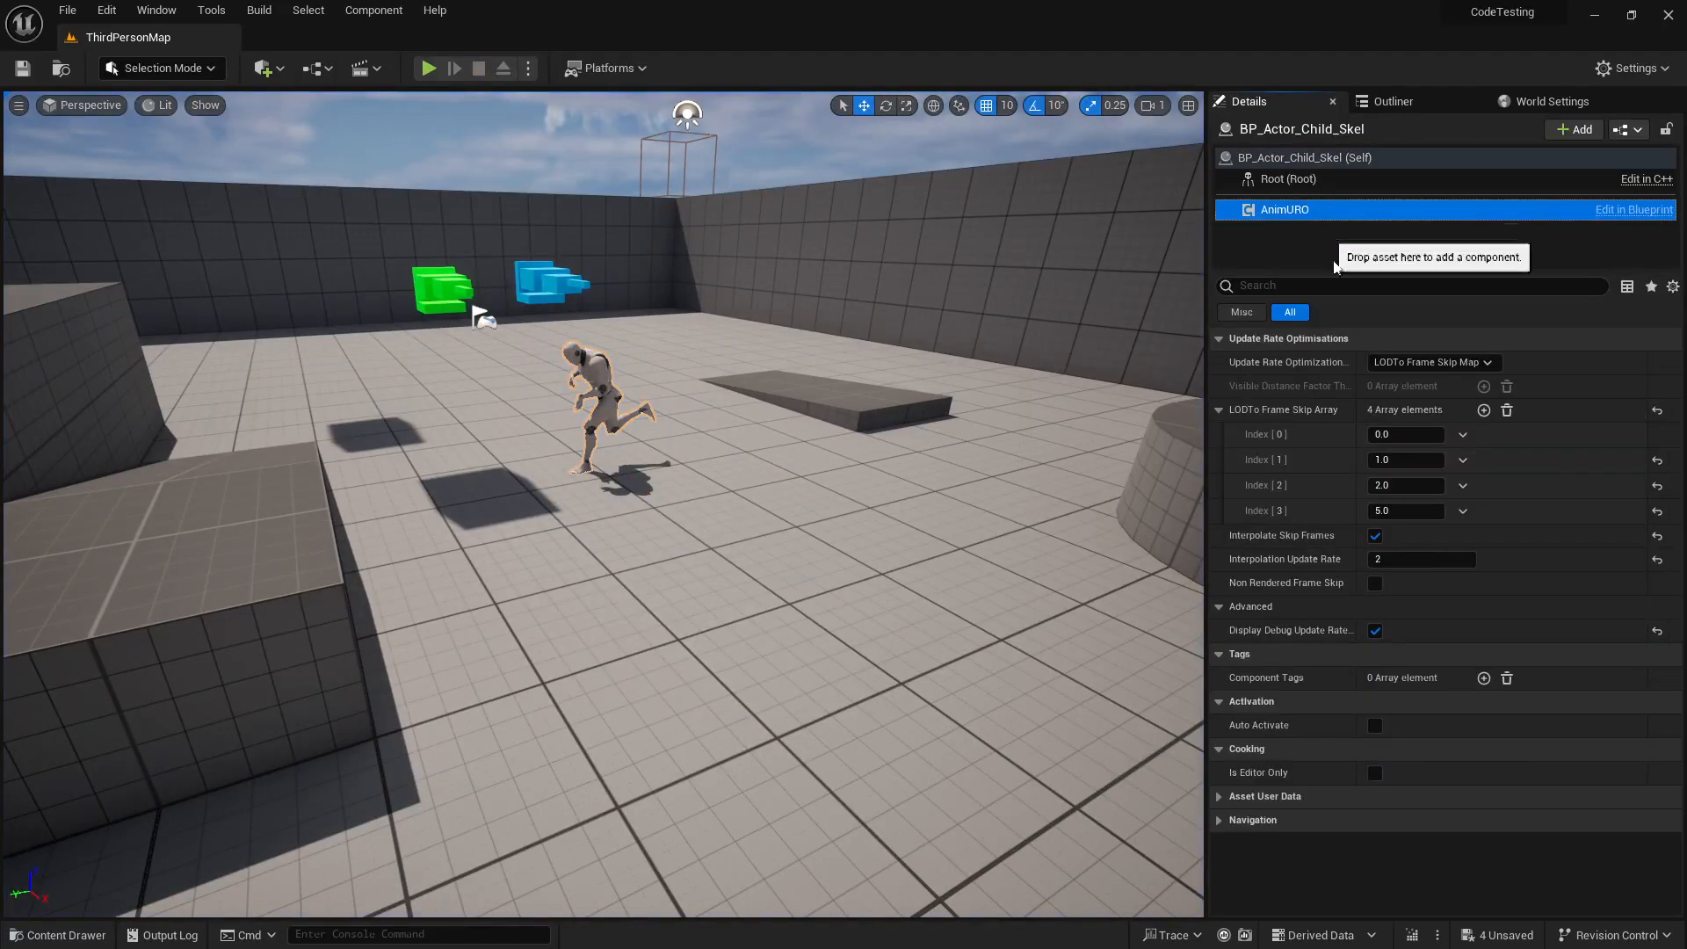
click(1375, 630)
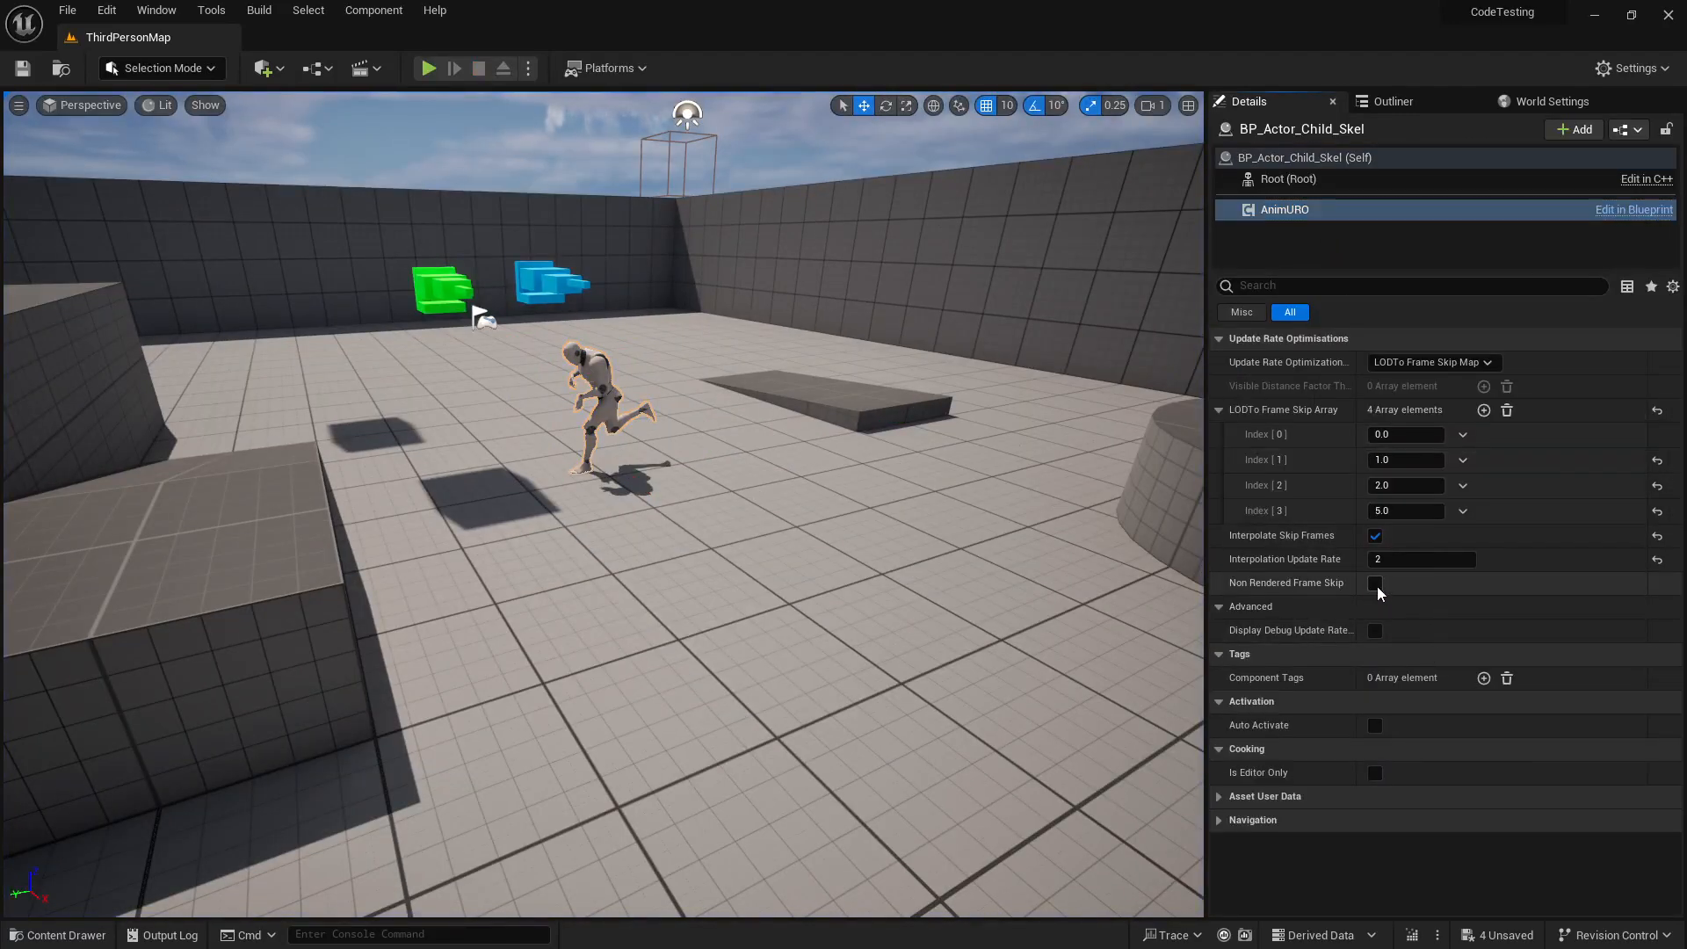
click(1376, 583)
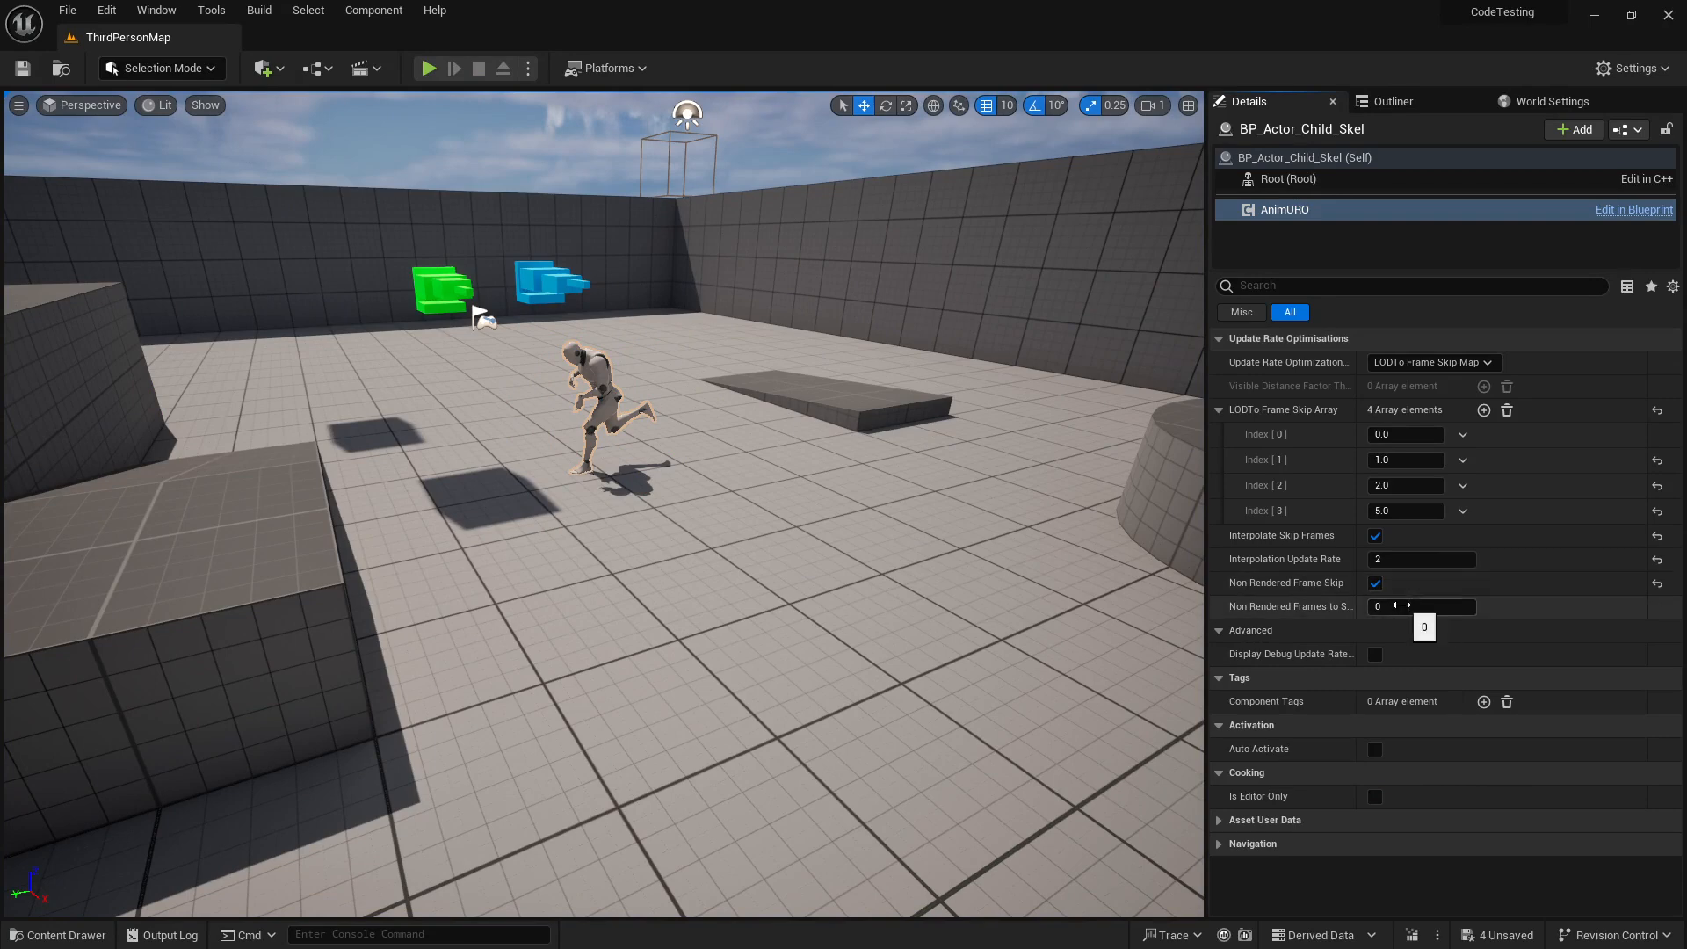
click(1401, 605)
text(15)
key(Return)
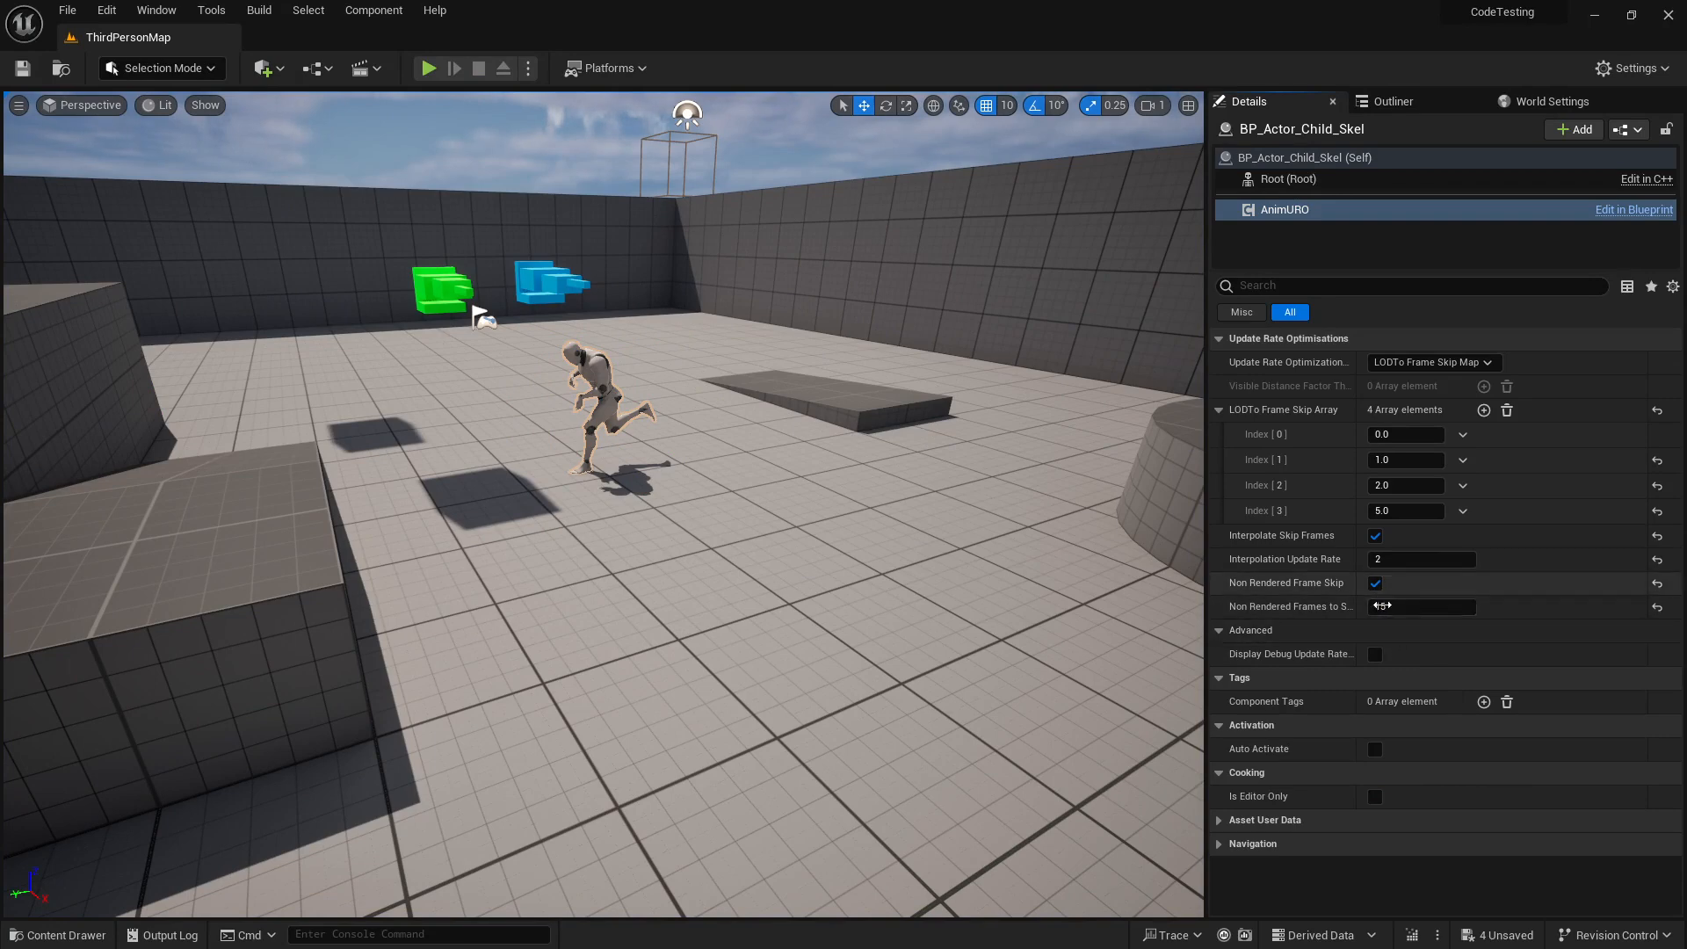
click(1376, 654)
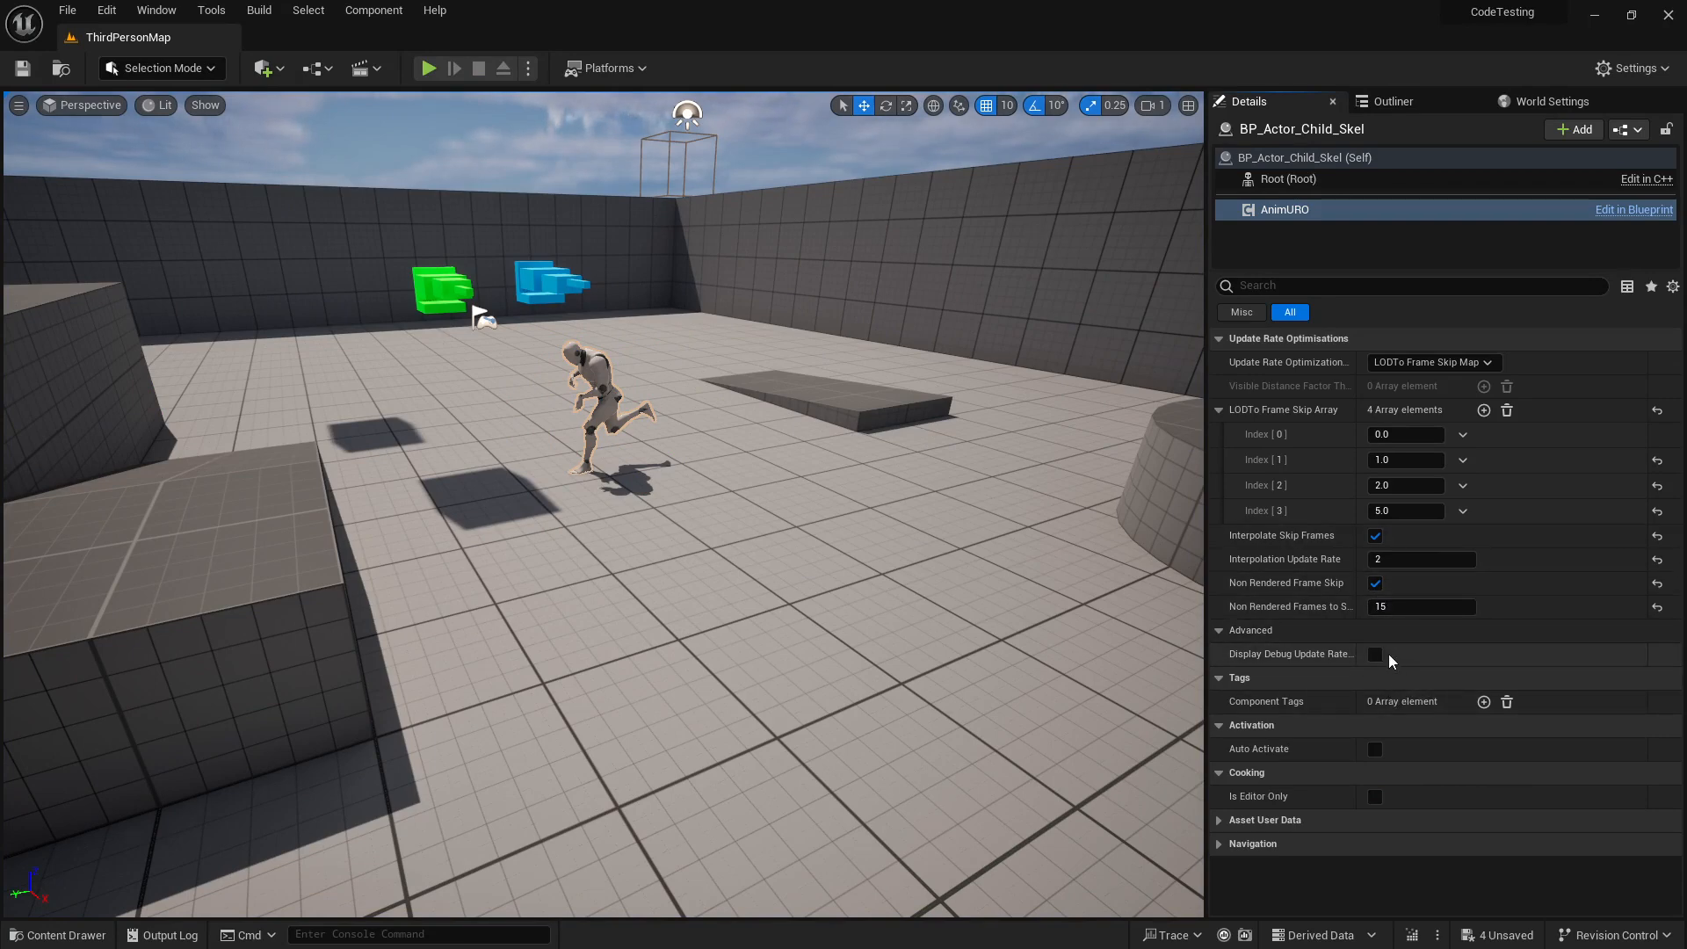
Play the level and move the character towards and away from the mannequin to check its update rate while it is in view
click(437, 67)
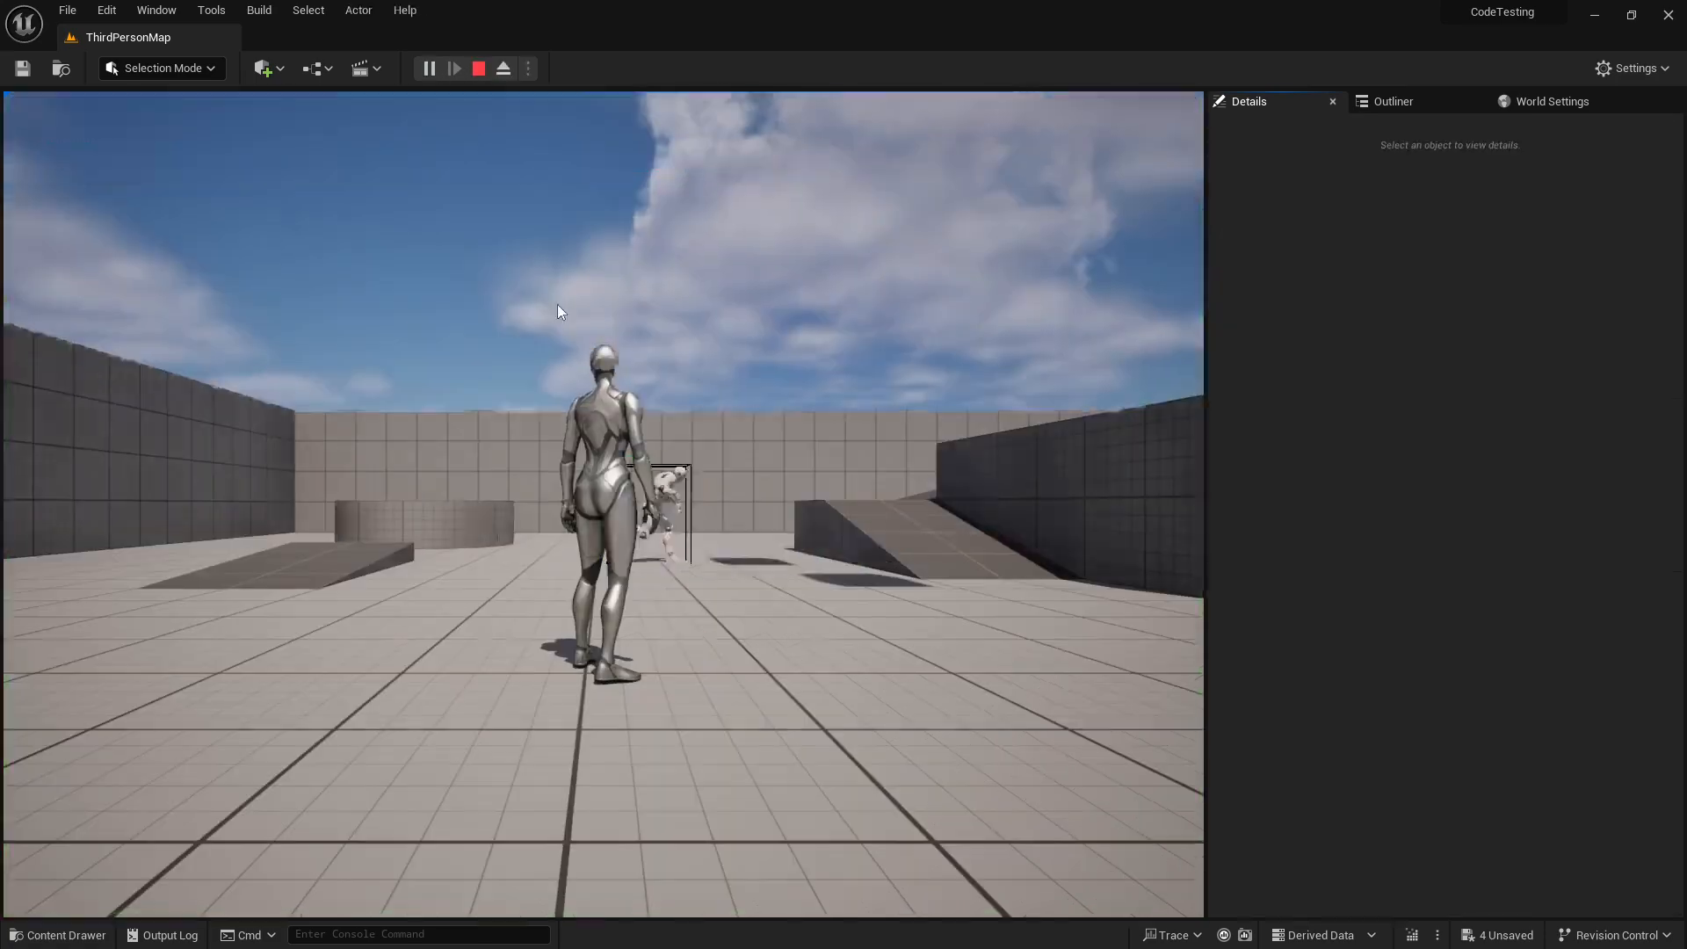
key(w)
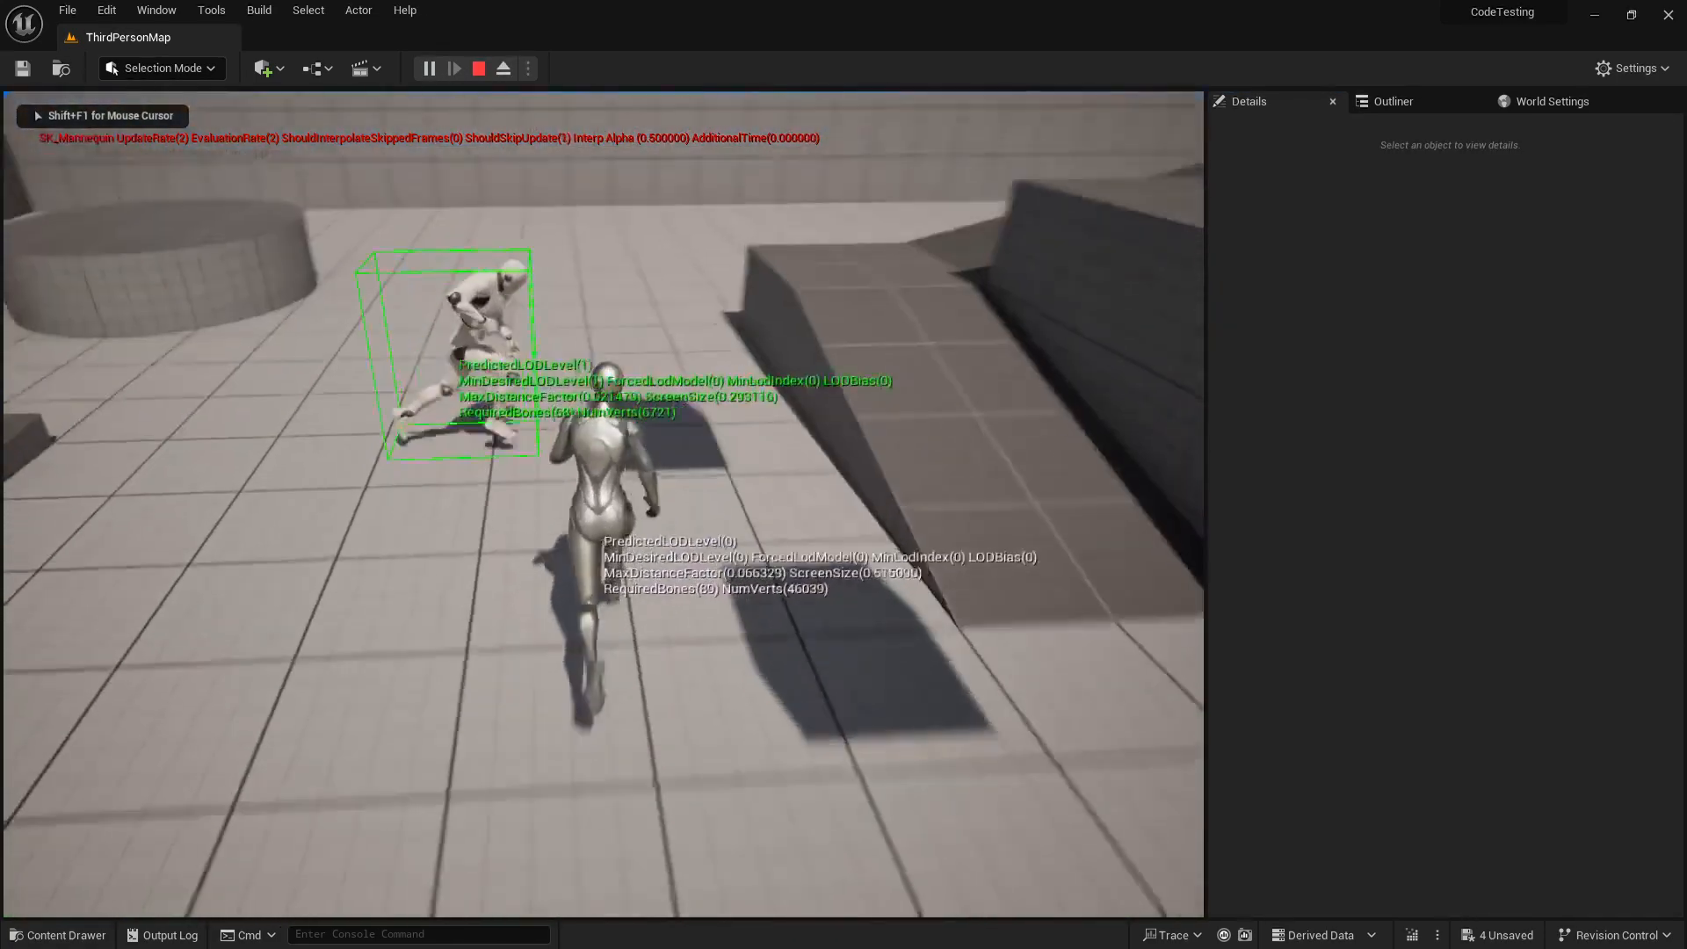
key(d)
key(s)
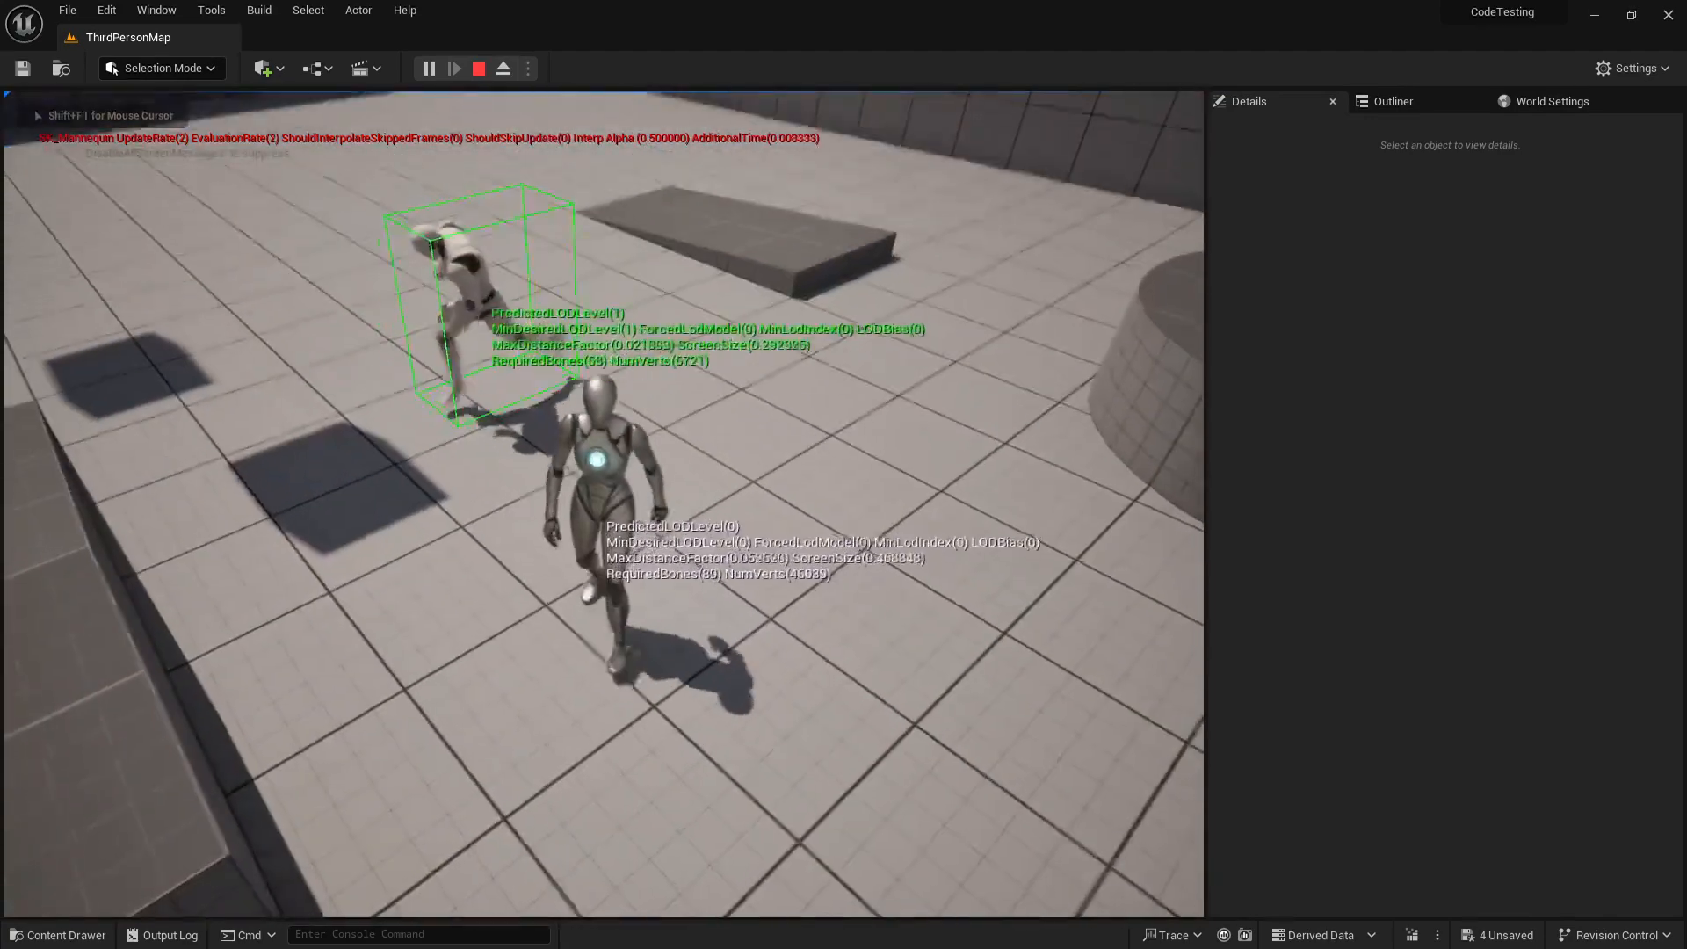
key(w)
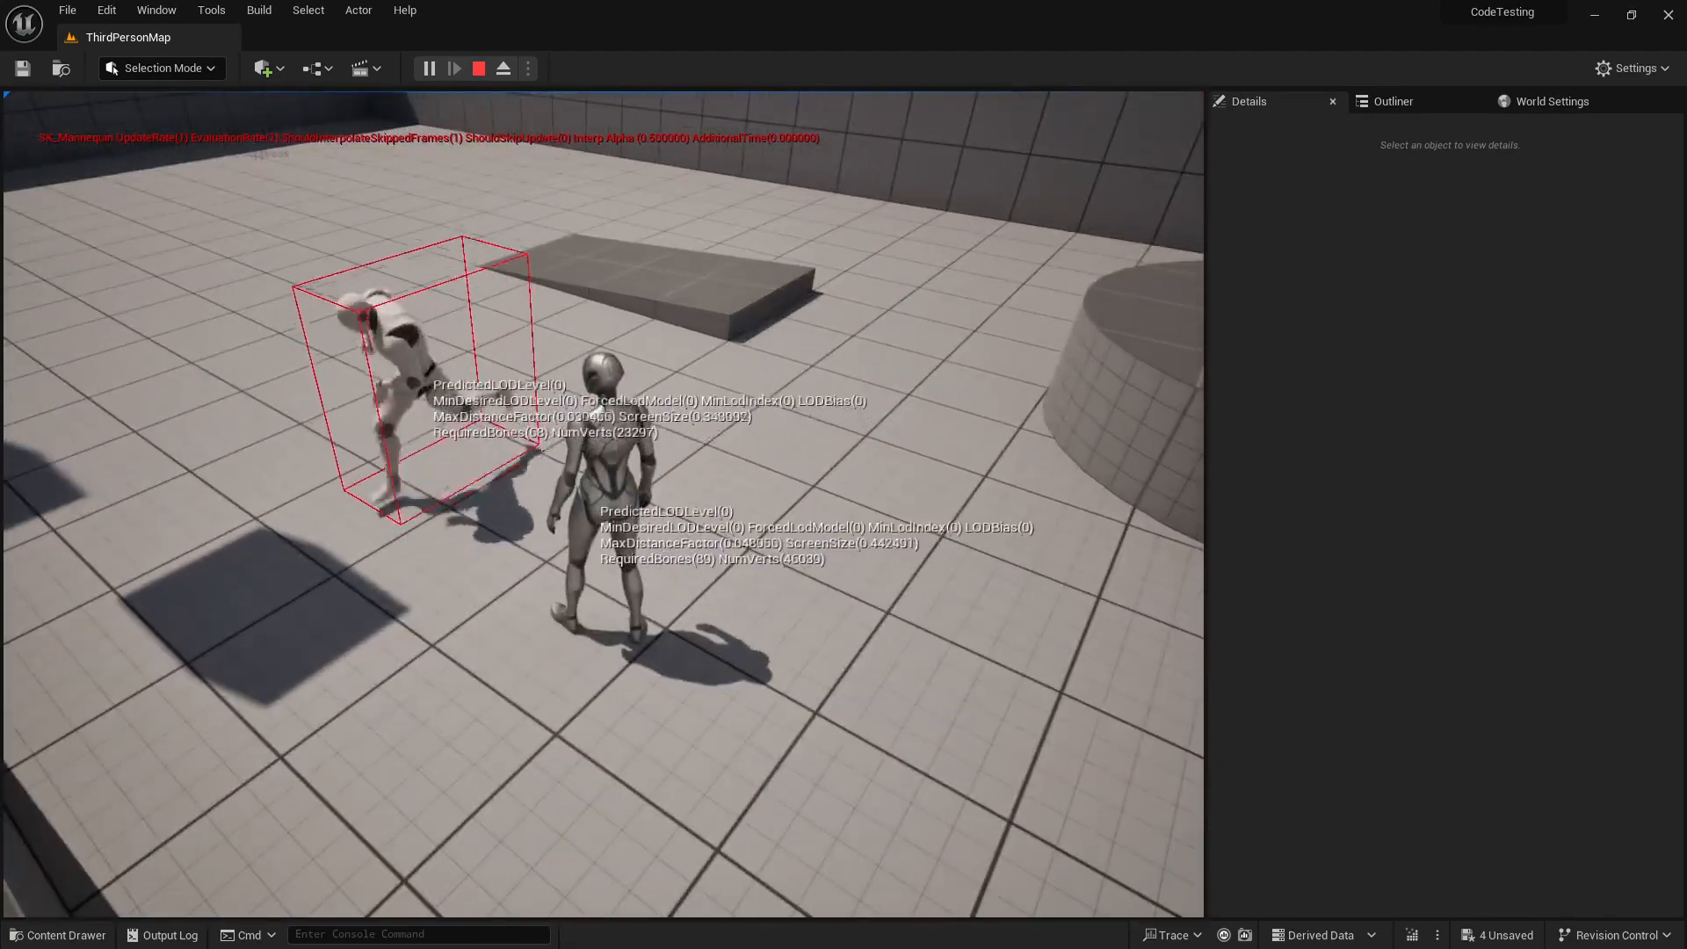
key(s)
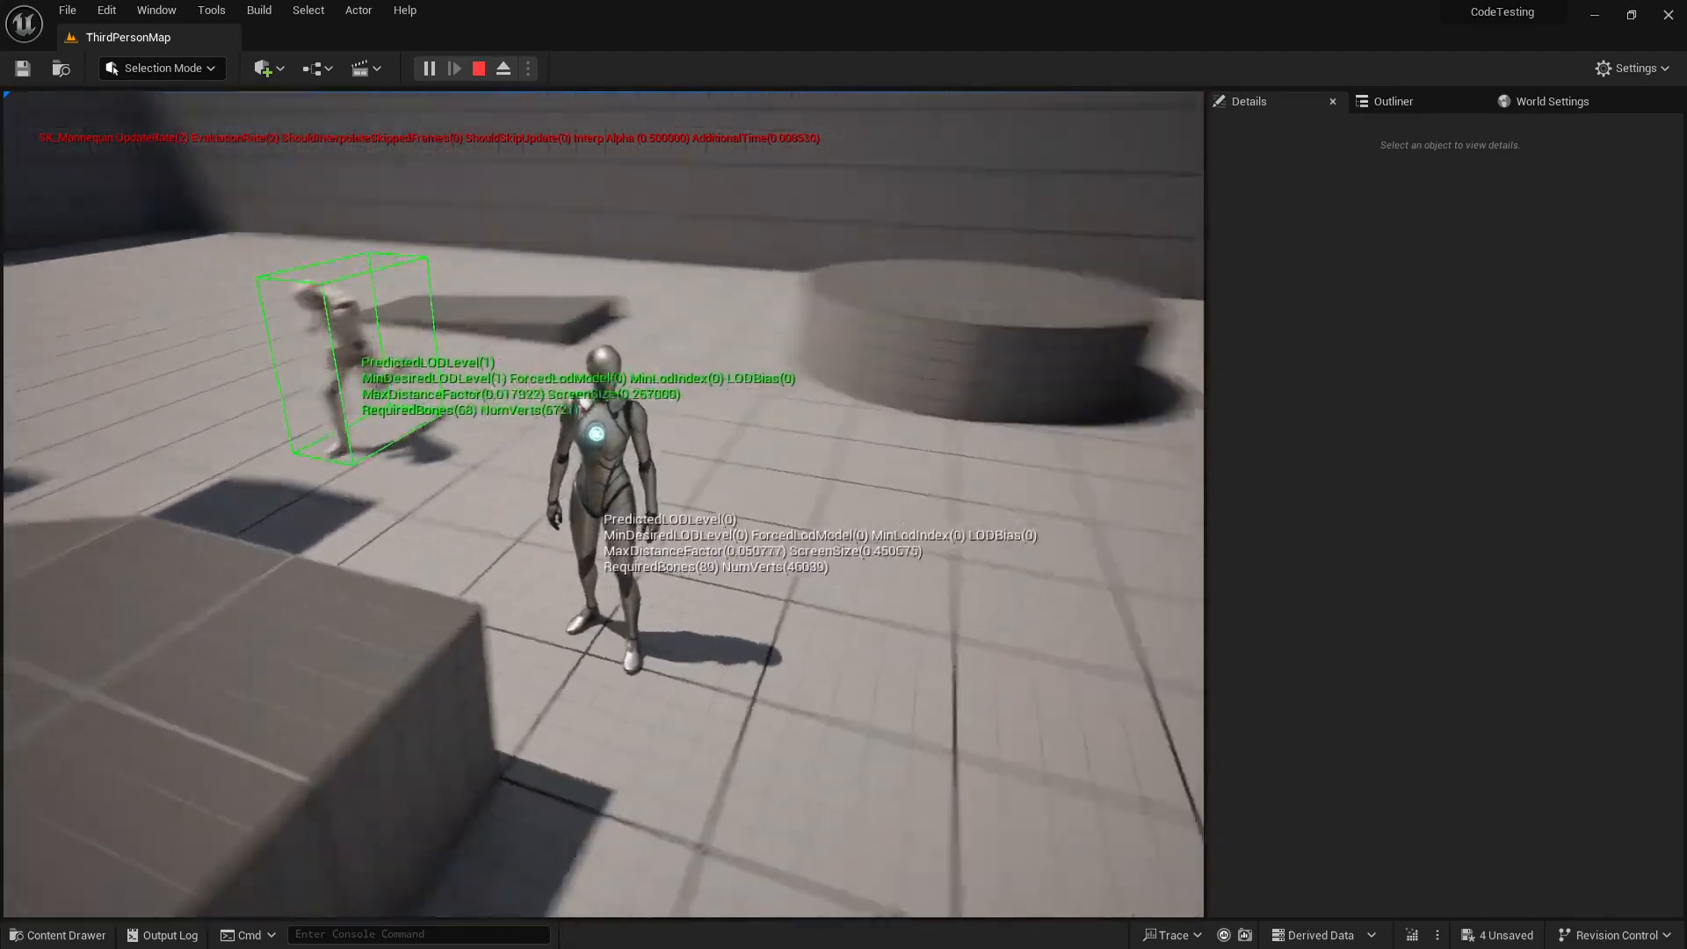
Turn the view away from the mannequin to check the update rate while it is not rendered, then head back towards it
key(w)
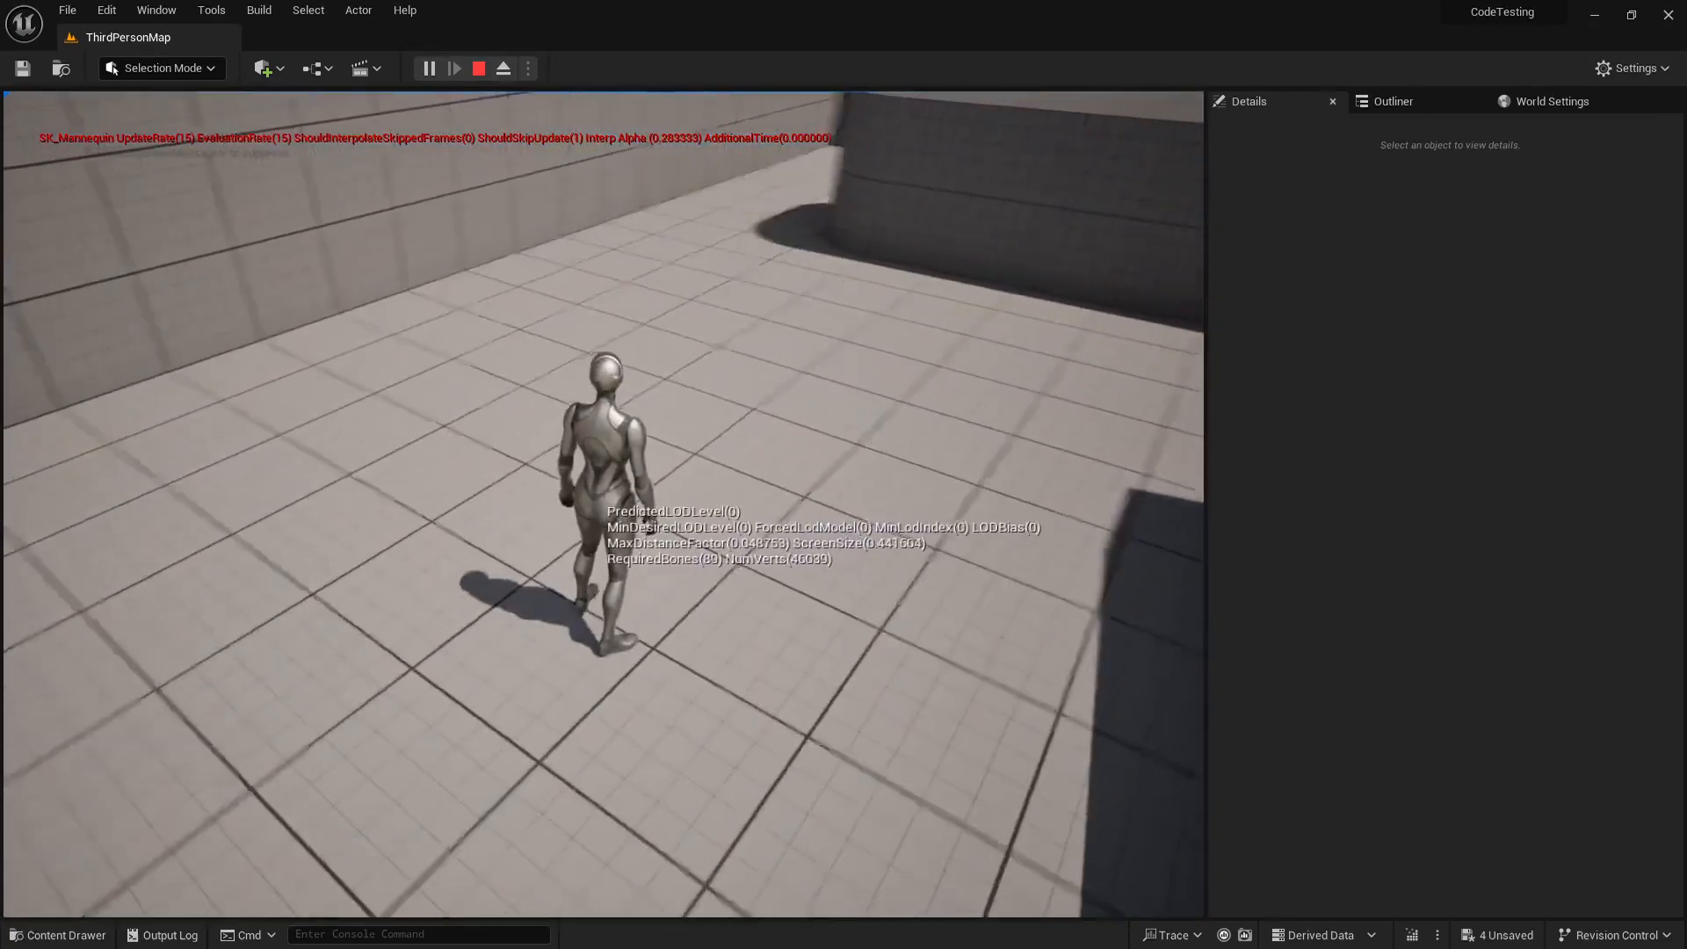
key(s)
key(w)
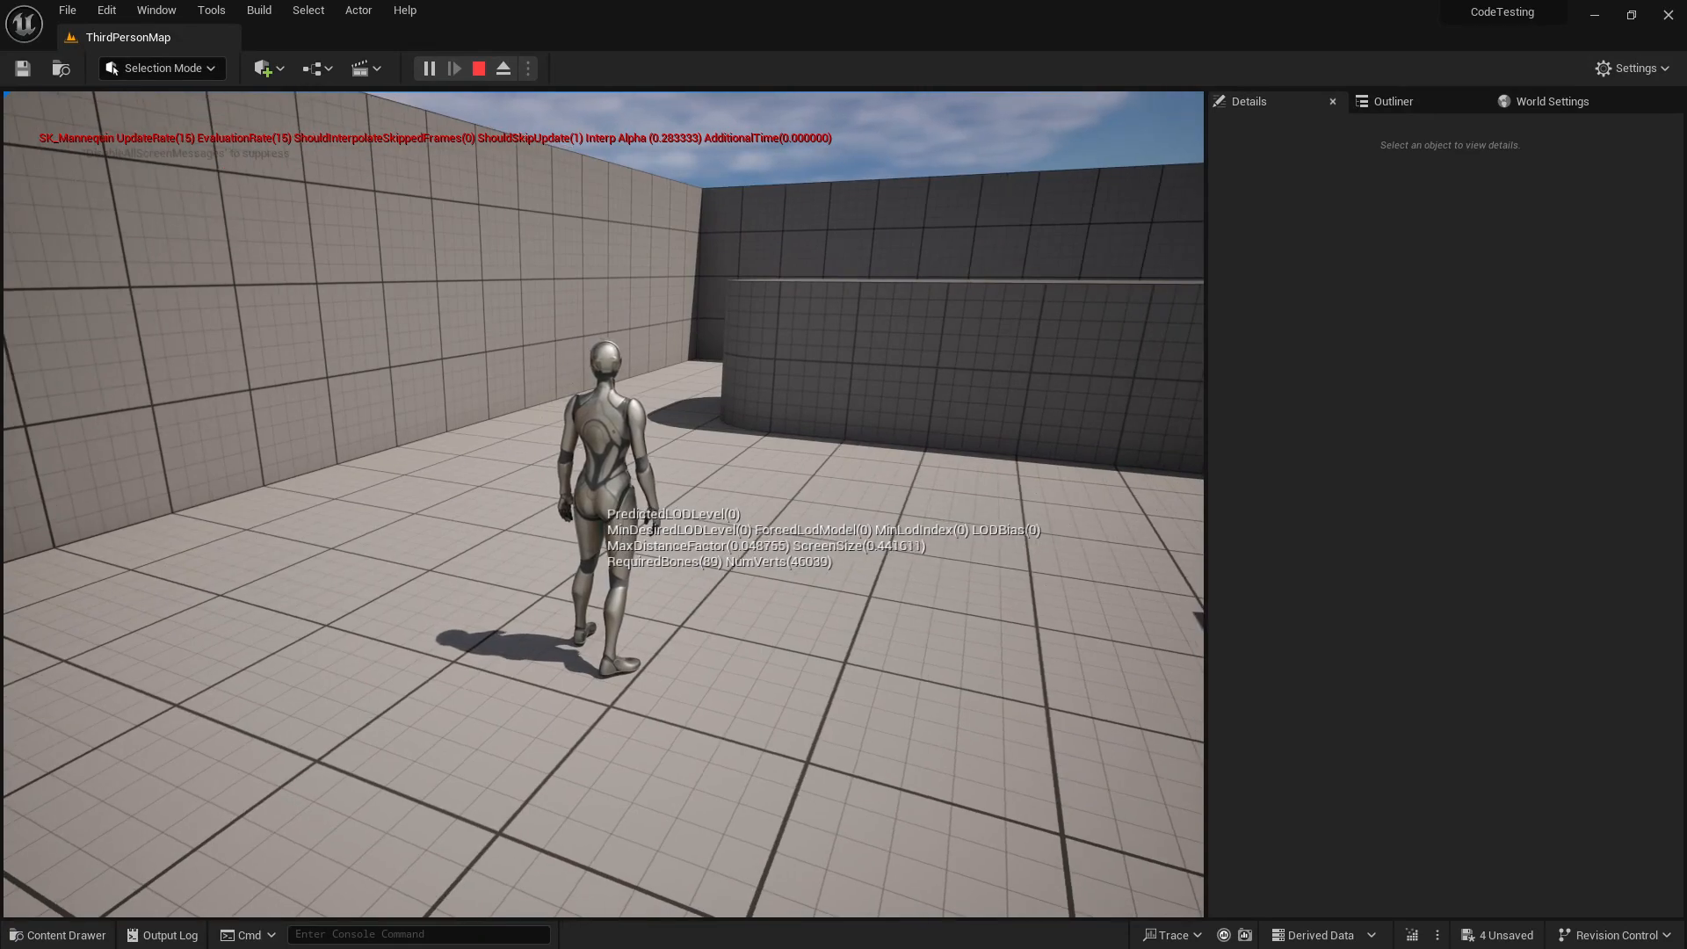
key(d)
key(w)
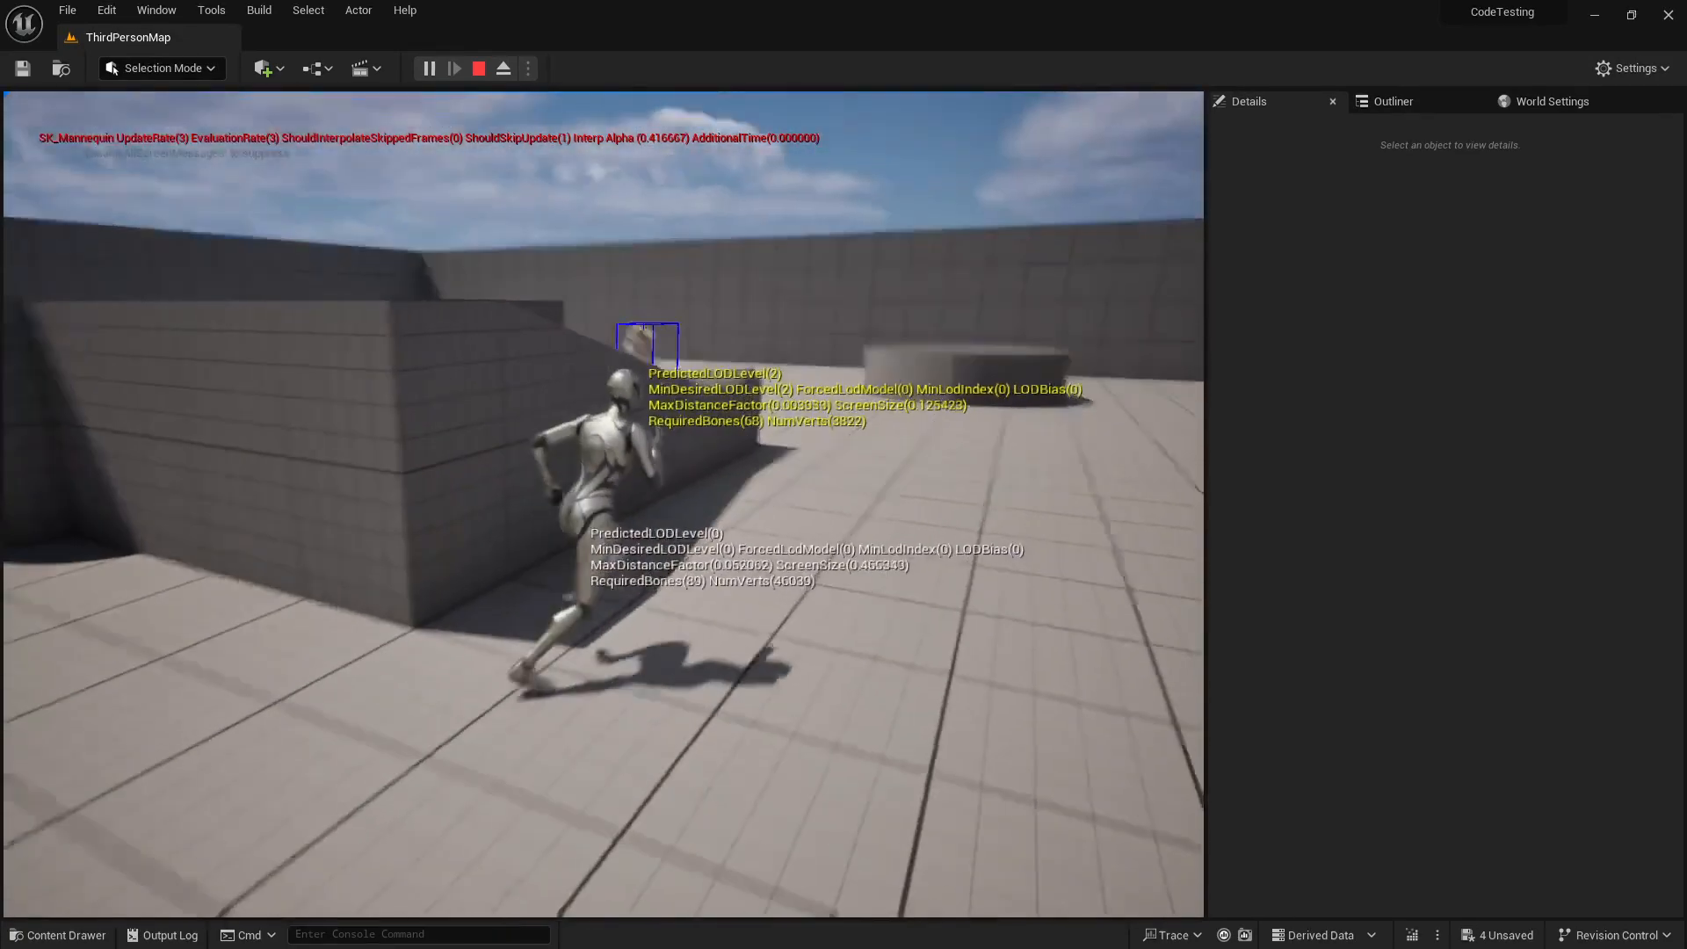
Jump the character near the mannequin, run past the blocks to watch the update rate change again, and end the session
key(space)
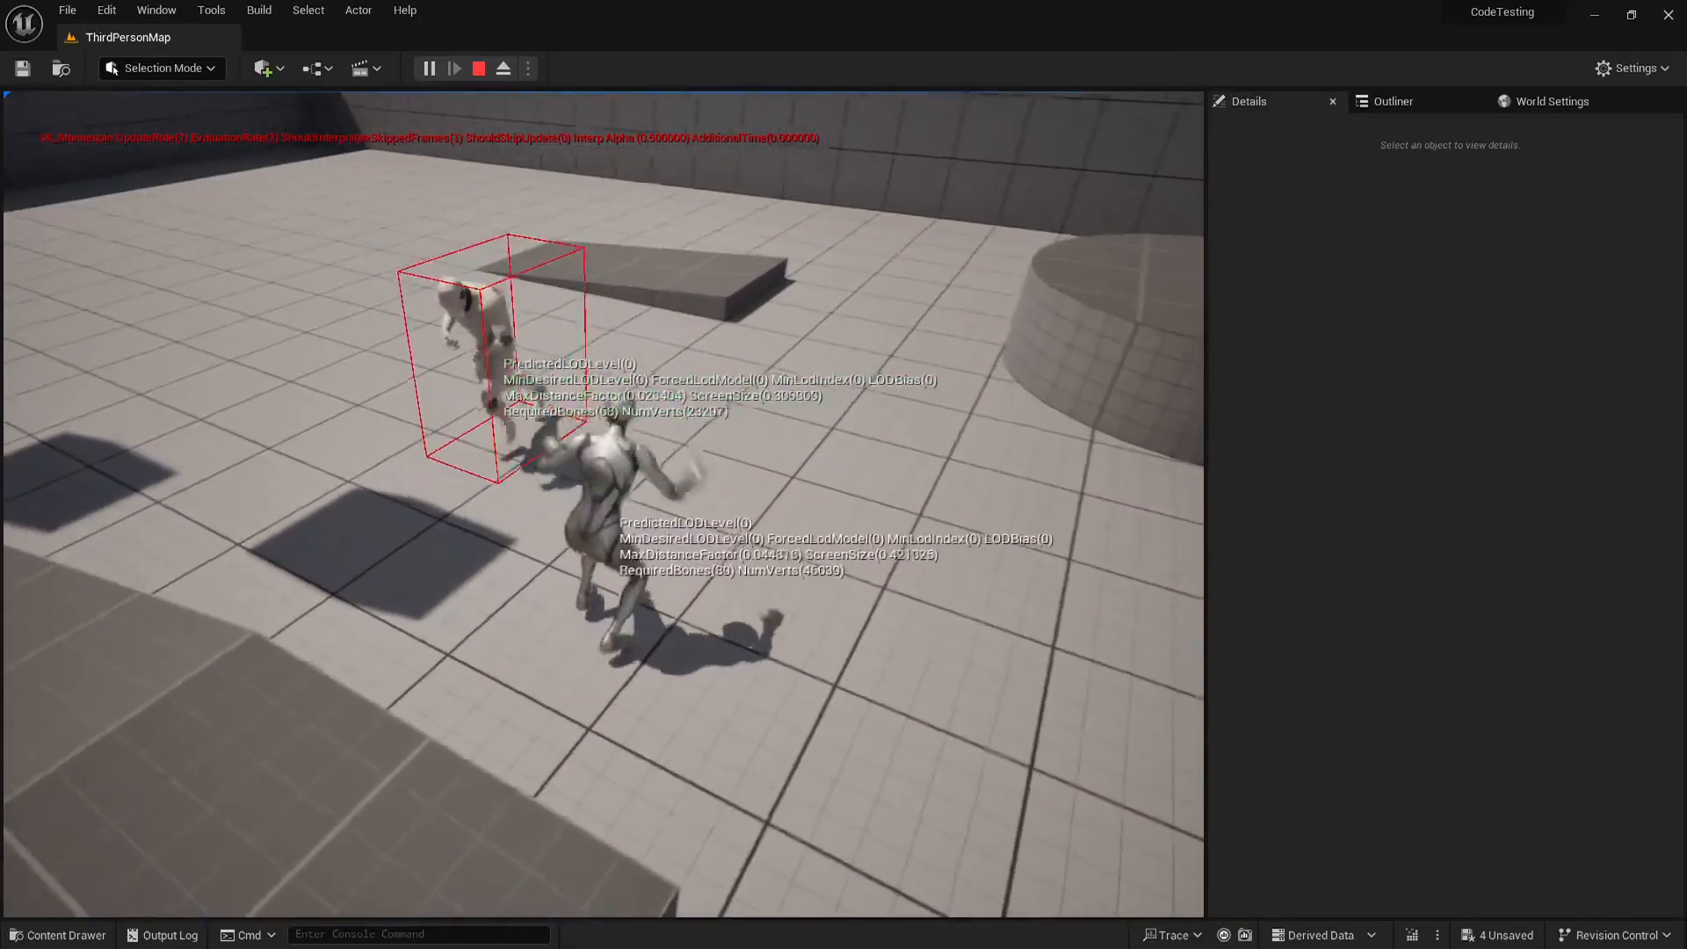
key(s)
key(a)
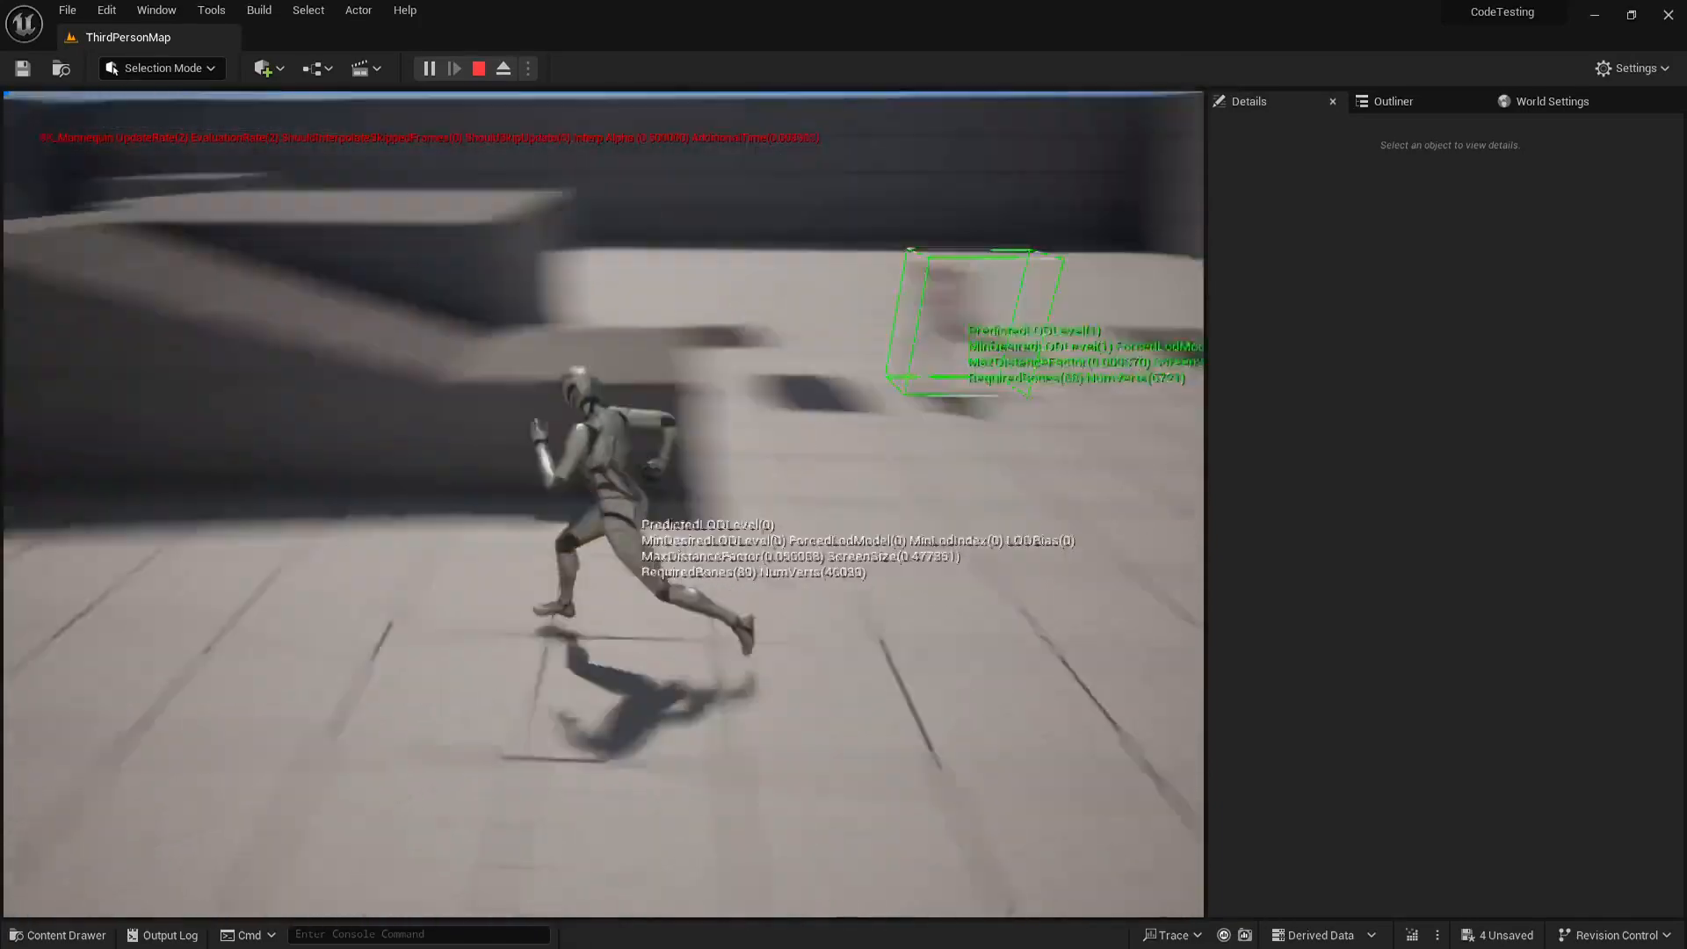
key(Escape)
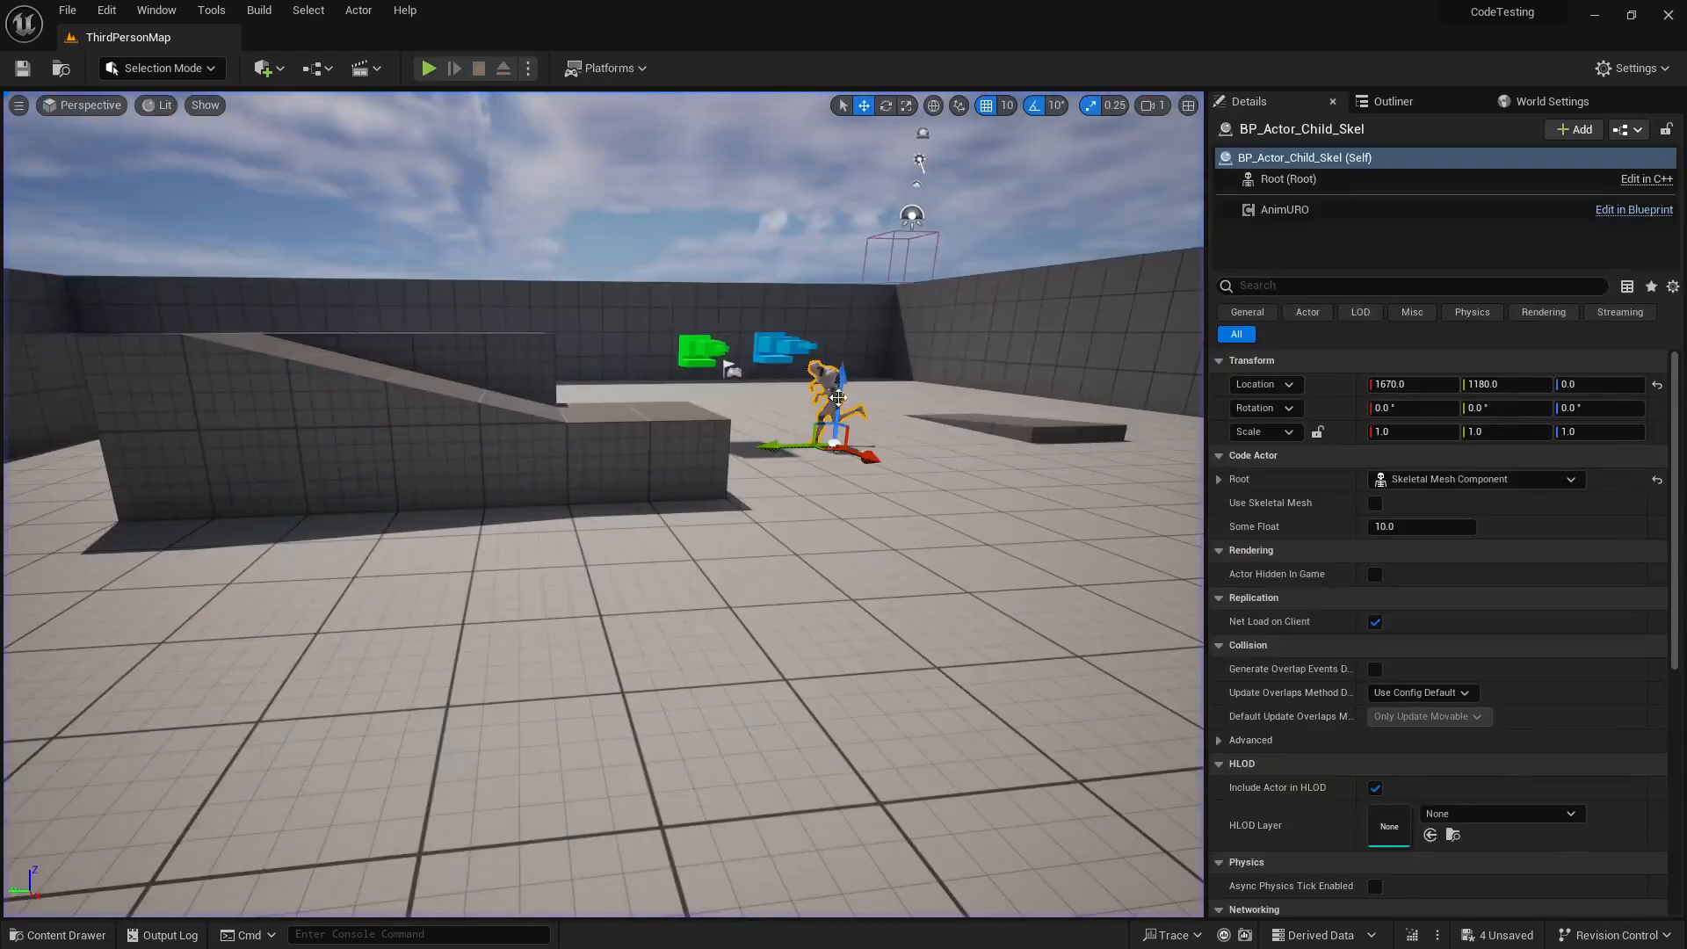
Select the blue and green weapon actors together in the level
mouse_move(756, 443)
right_down()
mouse_move(870, 448)
mouse_move(818, 431)
mouse_move(756, 443)
right_up()
key(w)
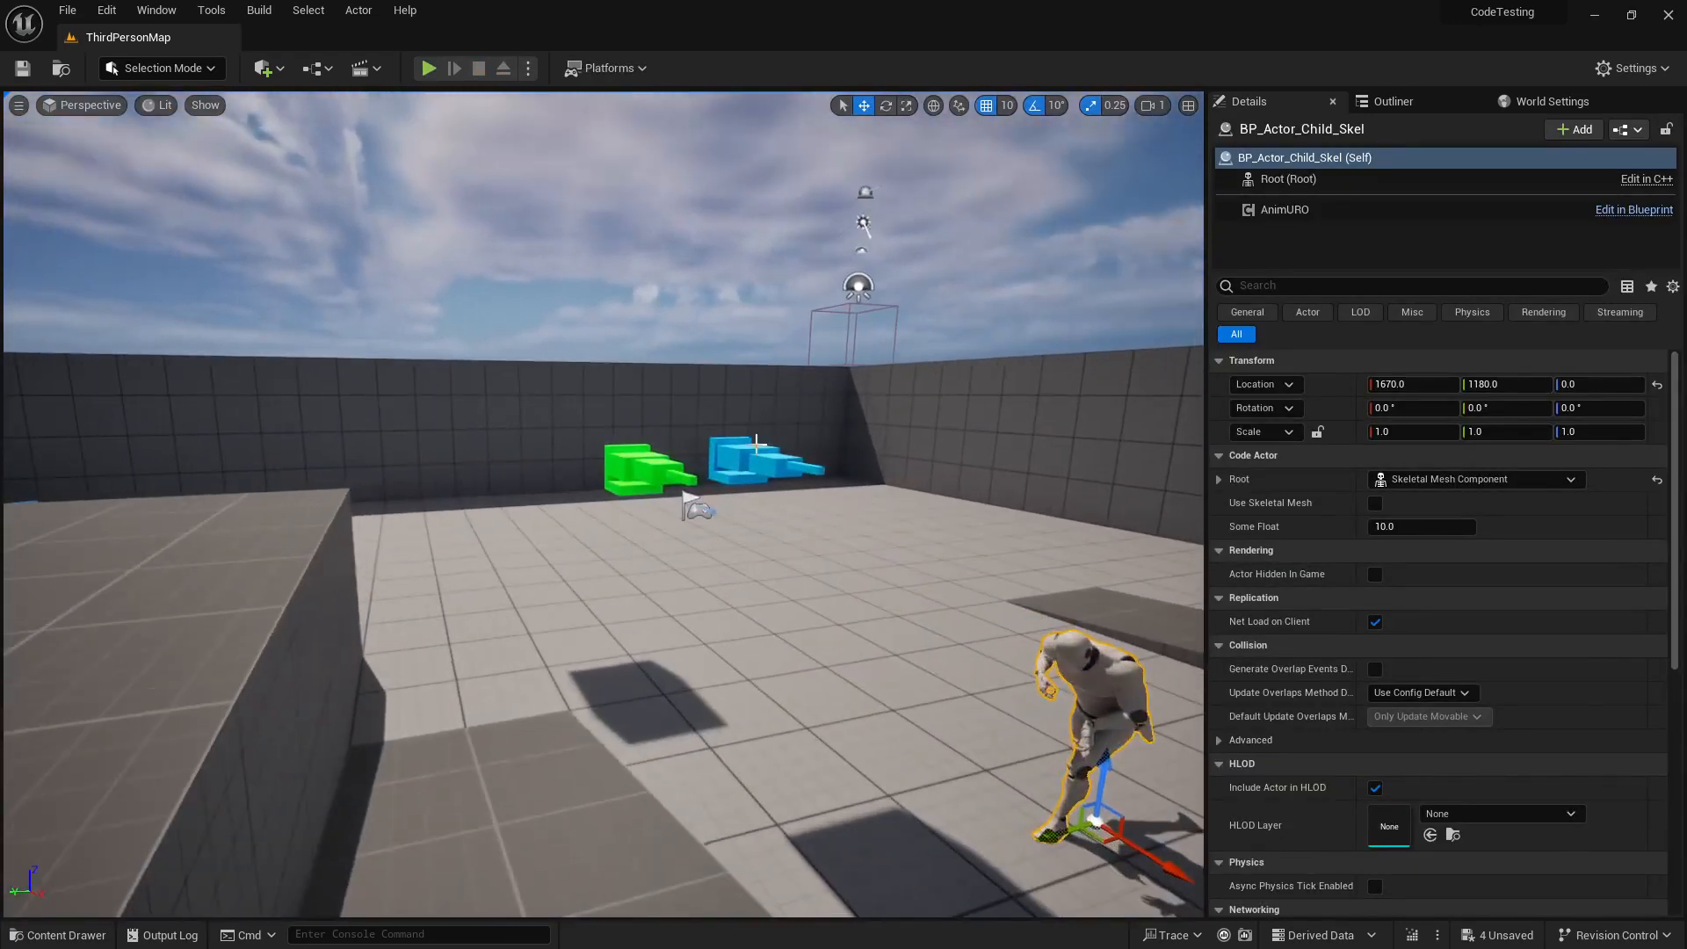
click(756, 444)
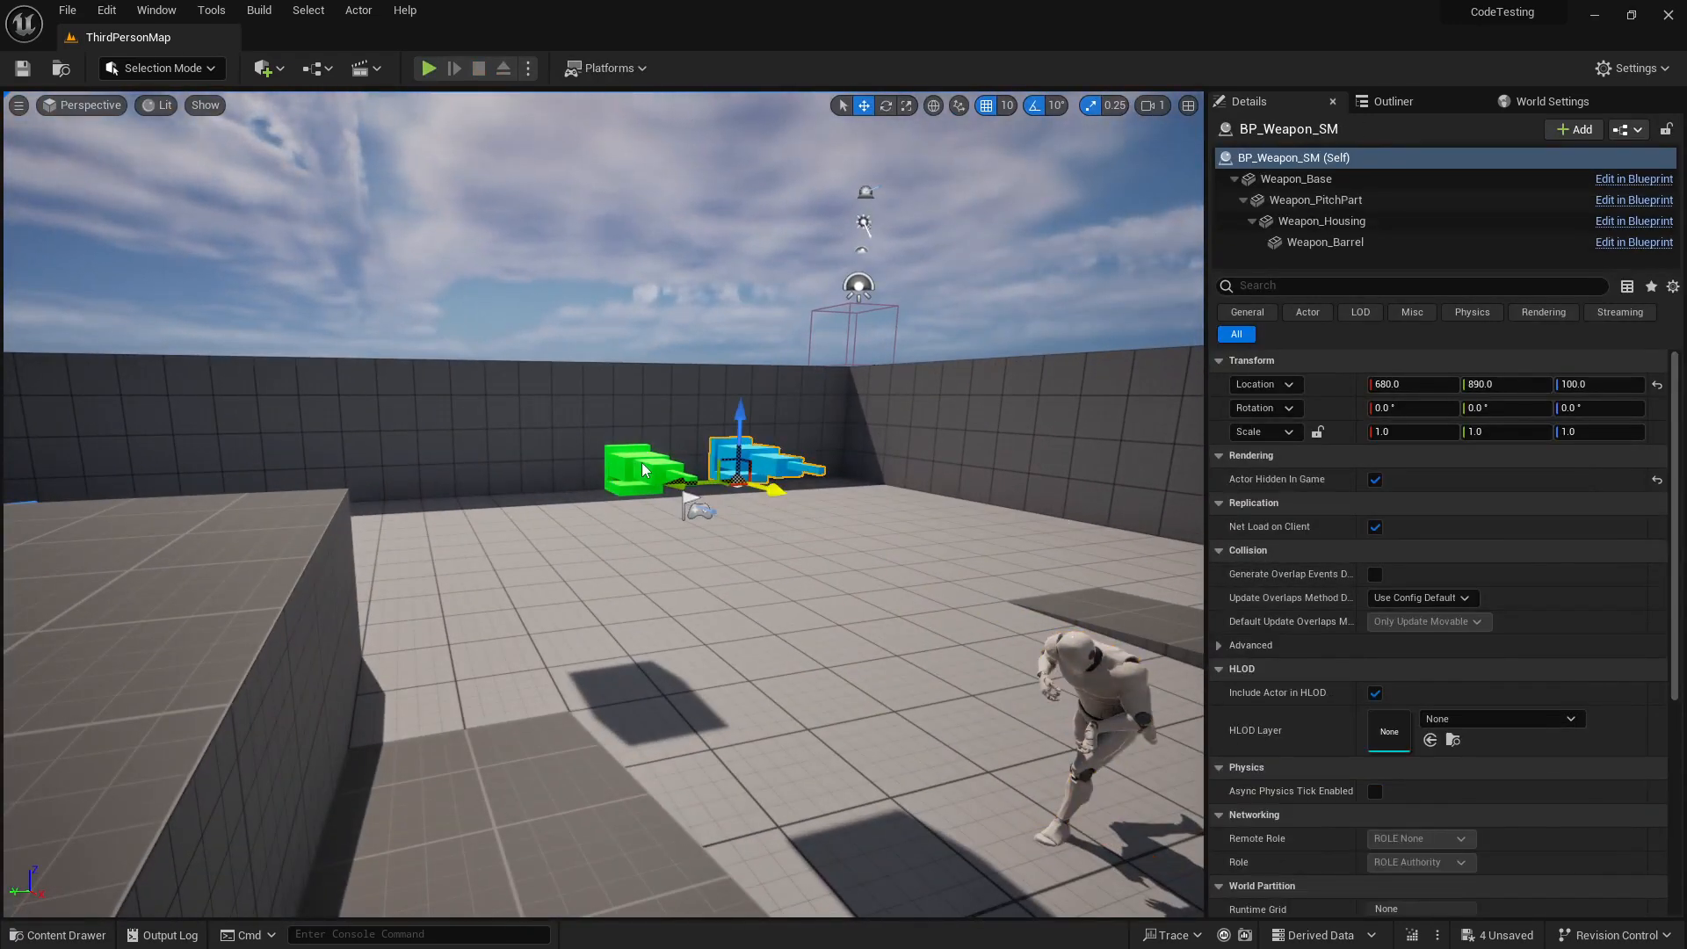
ctrl+click(642, 468)
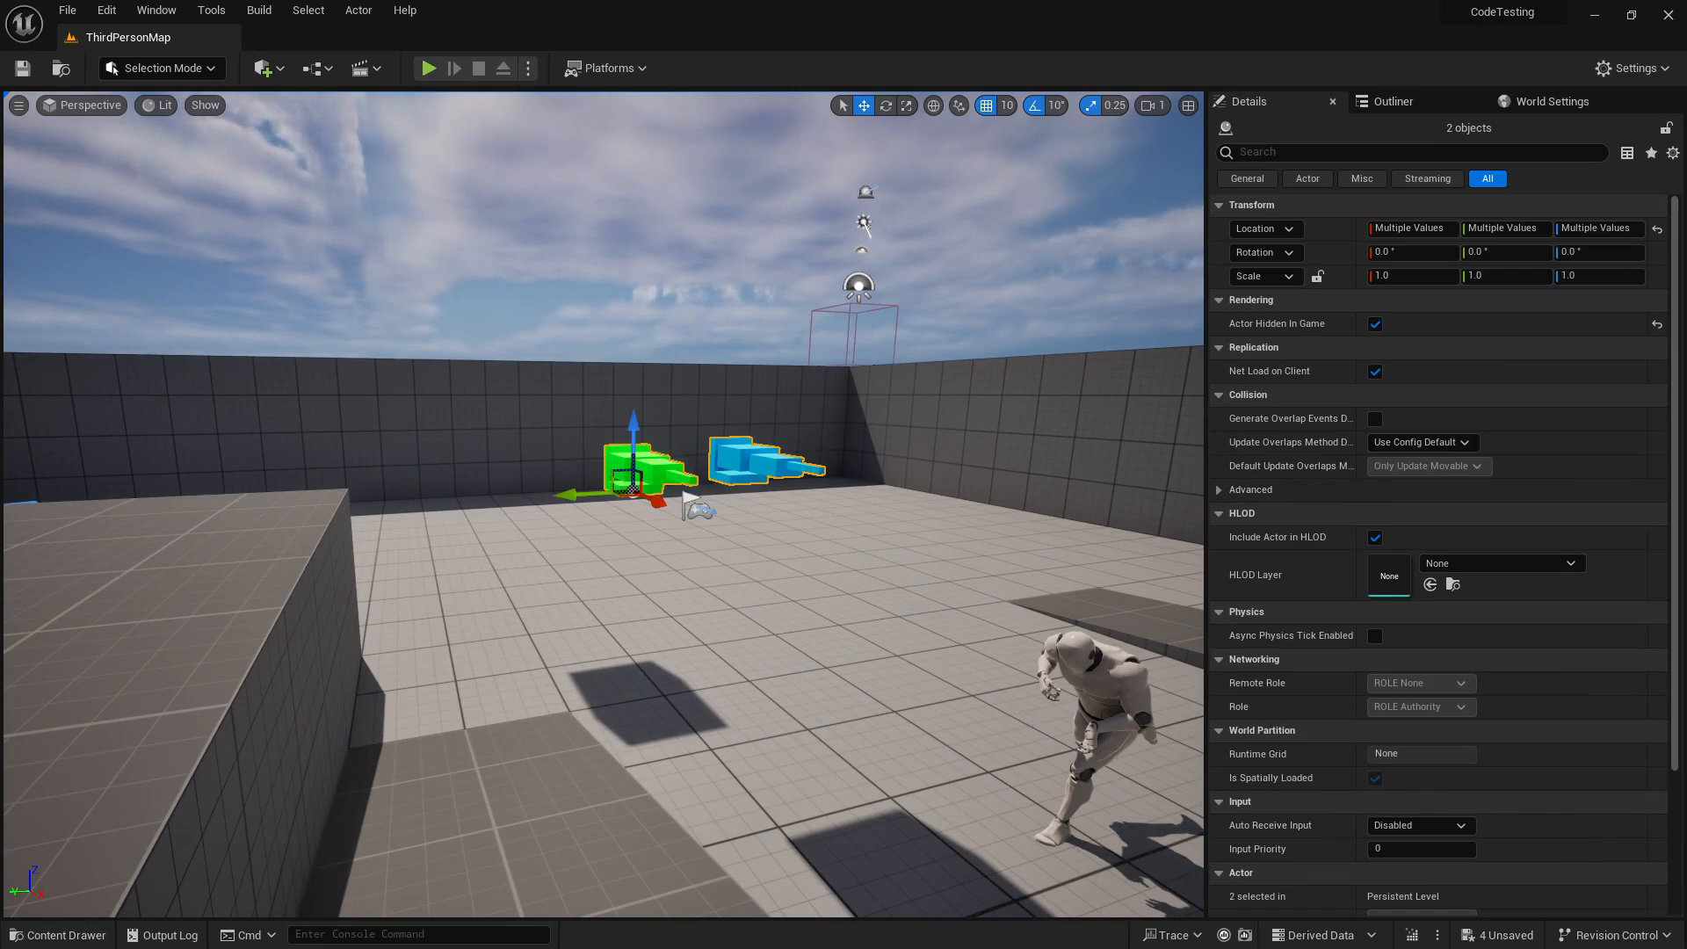
Bring the BP_Actor_Child_Skel blueprint window into view, read the debug update rate option's tooltip for the colour meanings, and move the window away
drag(1686, 105, 1184, 67)
mouse_move(1127, 636)
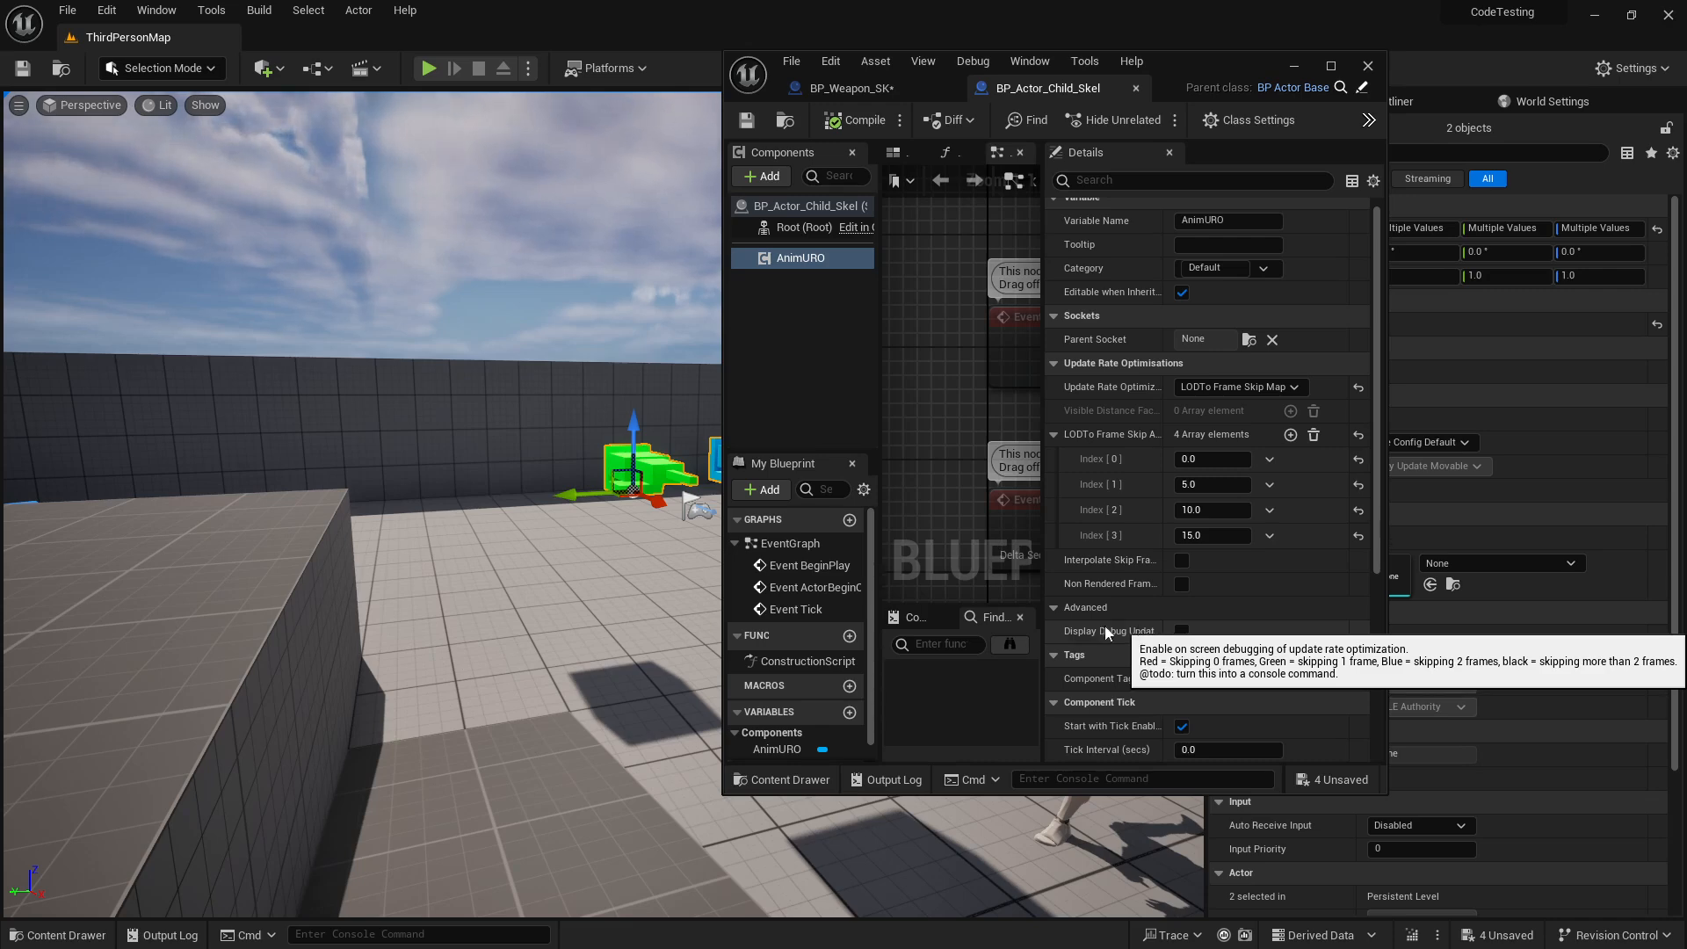
drag(1177, 74, 1686, 72)
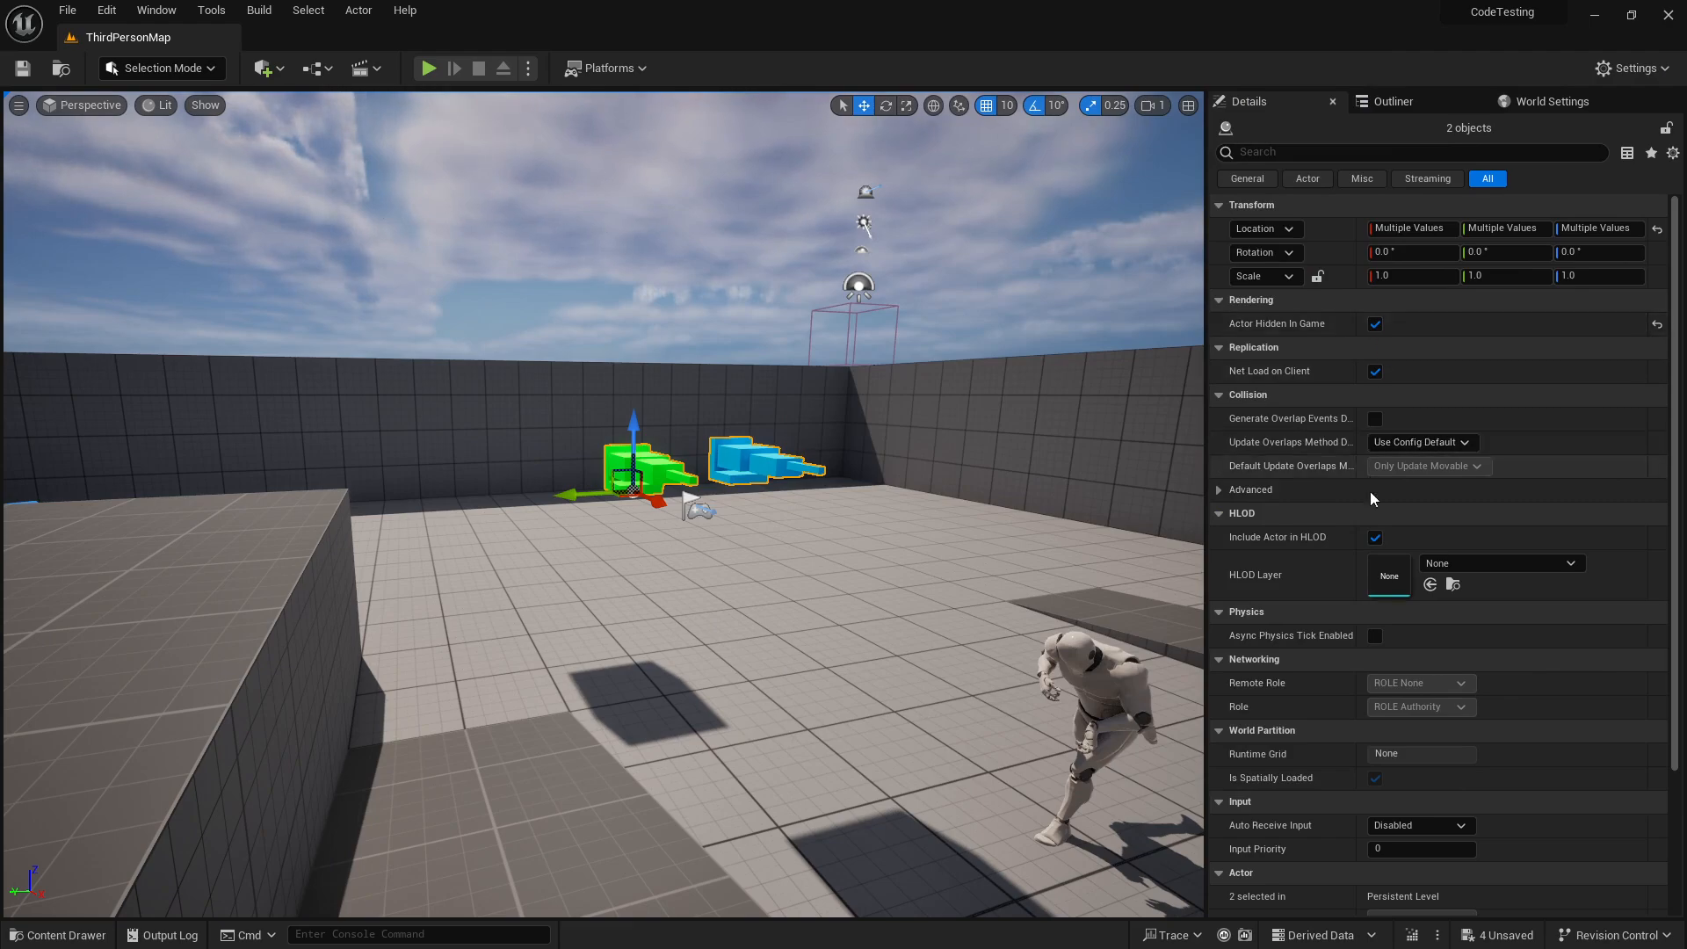
click(1376, 537)
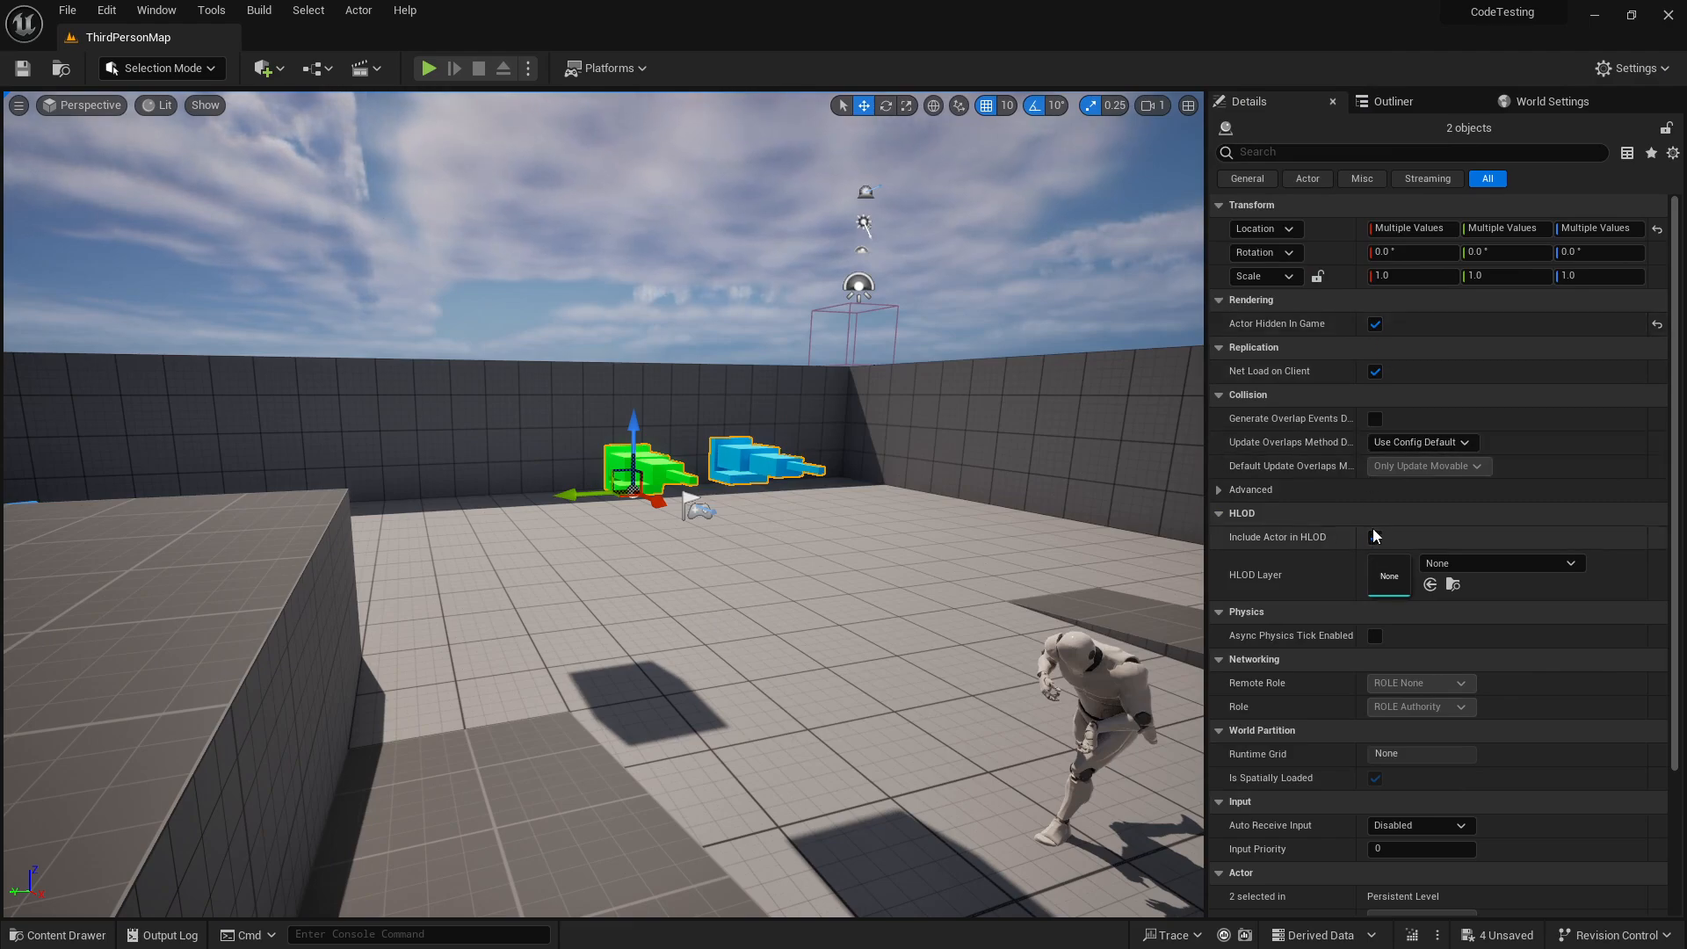
click(1377, 330)
mouse_move(1072, 422)
right_down()
mouse_move(897, 492)
mouse_move(1072, 404)
right_up()
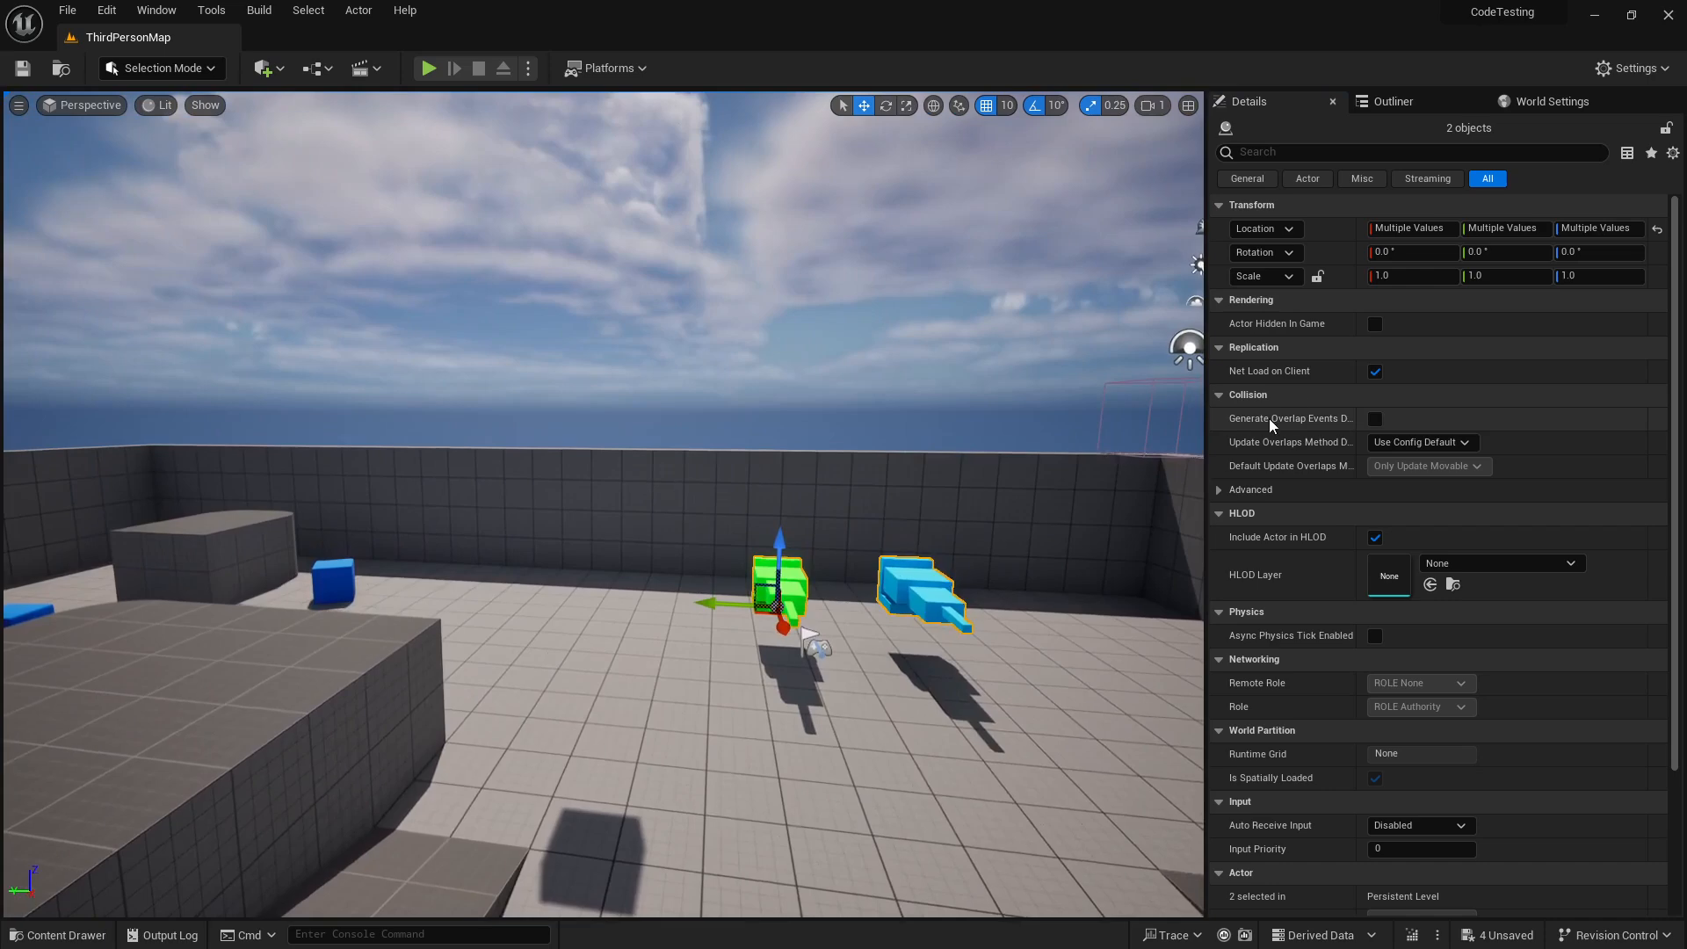
click(1375, 325)
Select the lower floating BP_ActorSpawner cube in the sky and spawn its 1000 BP_Weapon_SK actors
right_drag(631, 366, 631, 228)
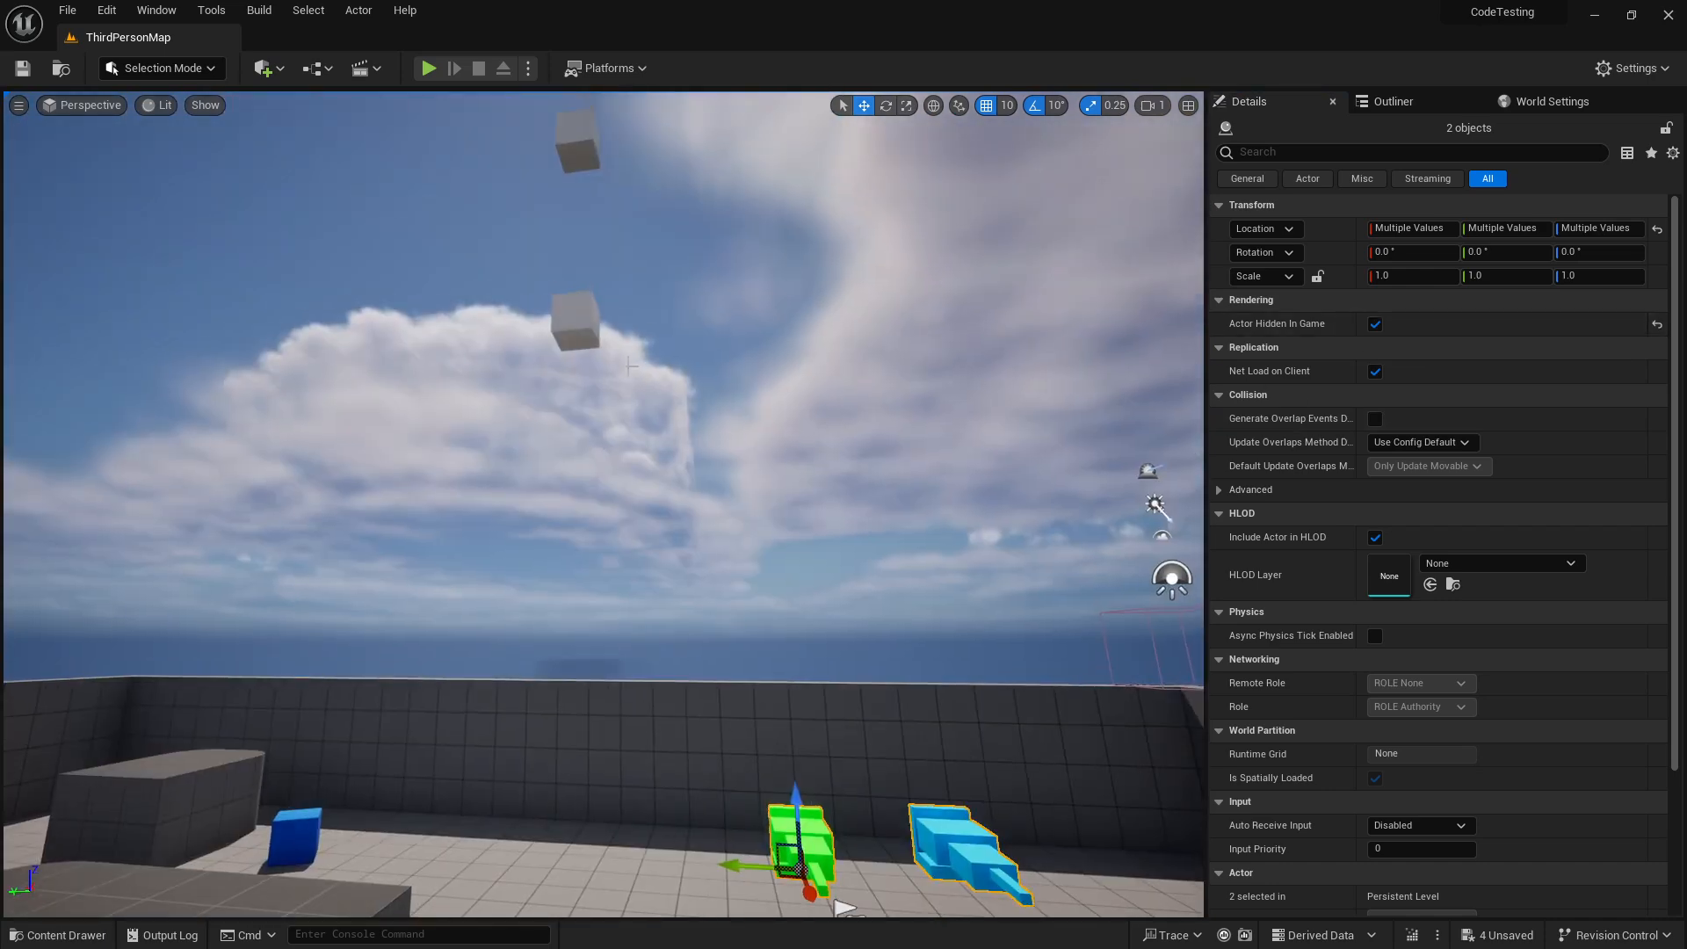
click(575, 322)
right_drag(949, 452, 755, 369)
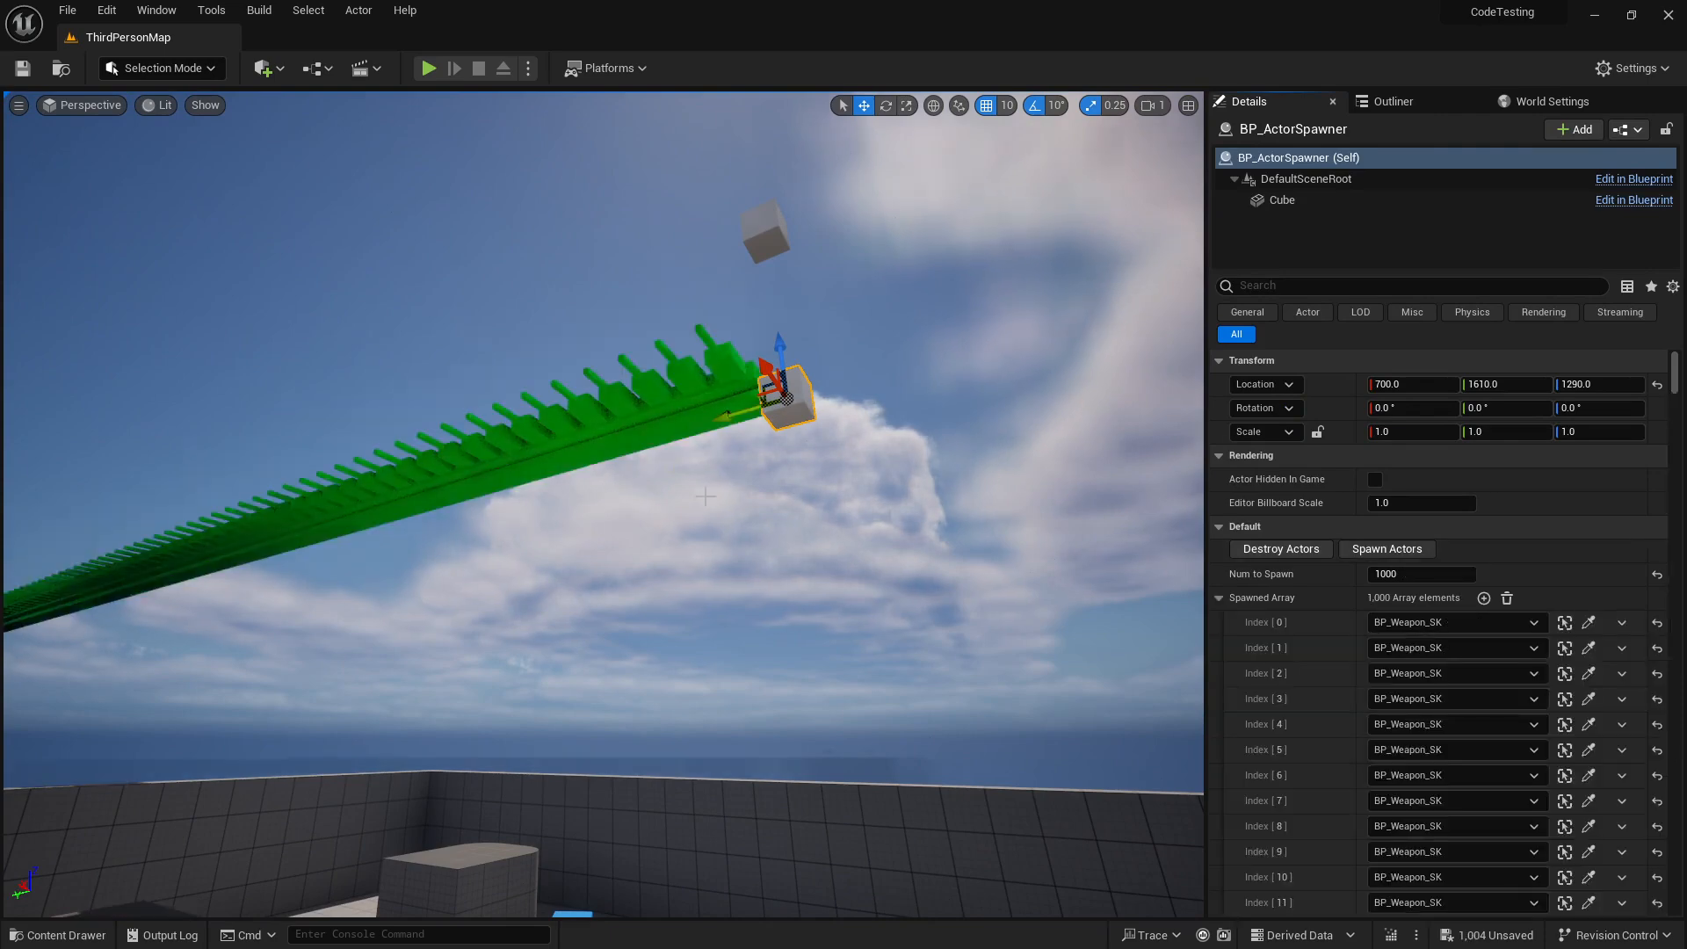
right_drag(705, 504, 607, 554)
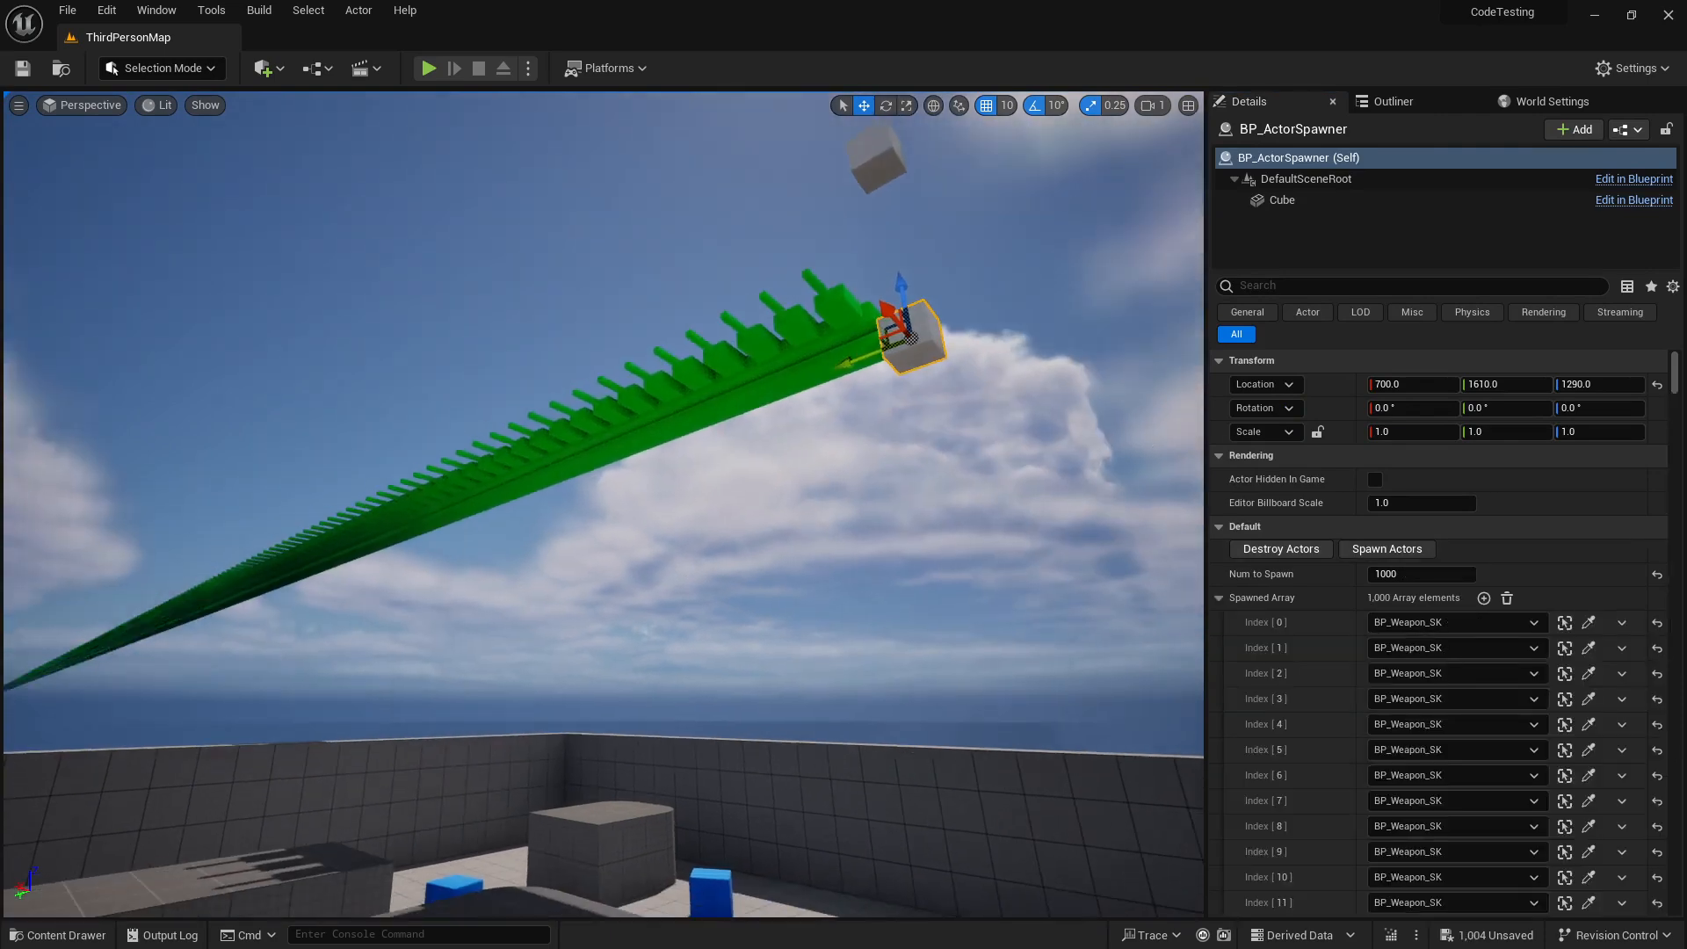
Select one green weapon in the spawned row and enable the debug update rate display on its AnimURO component
click(620, 422)
click(1306, 195)
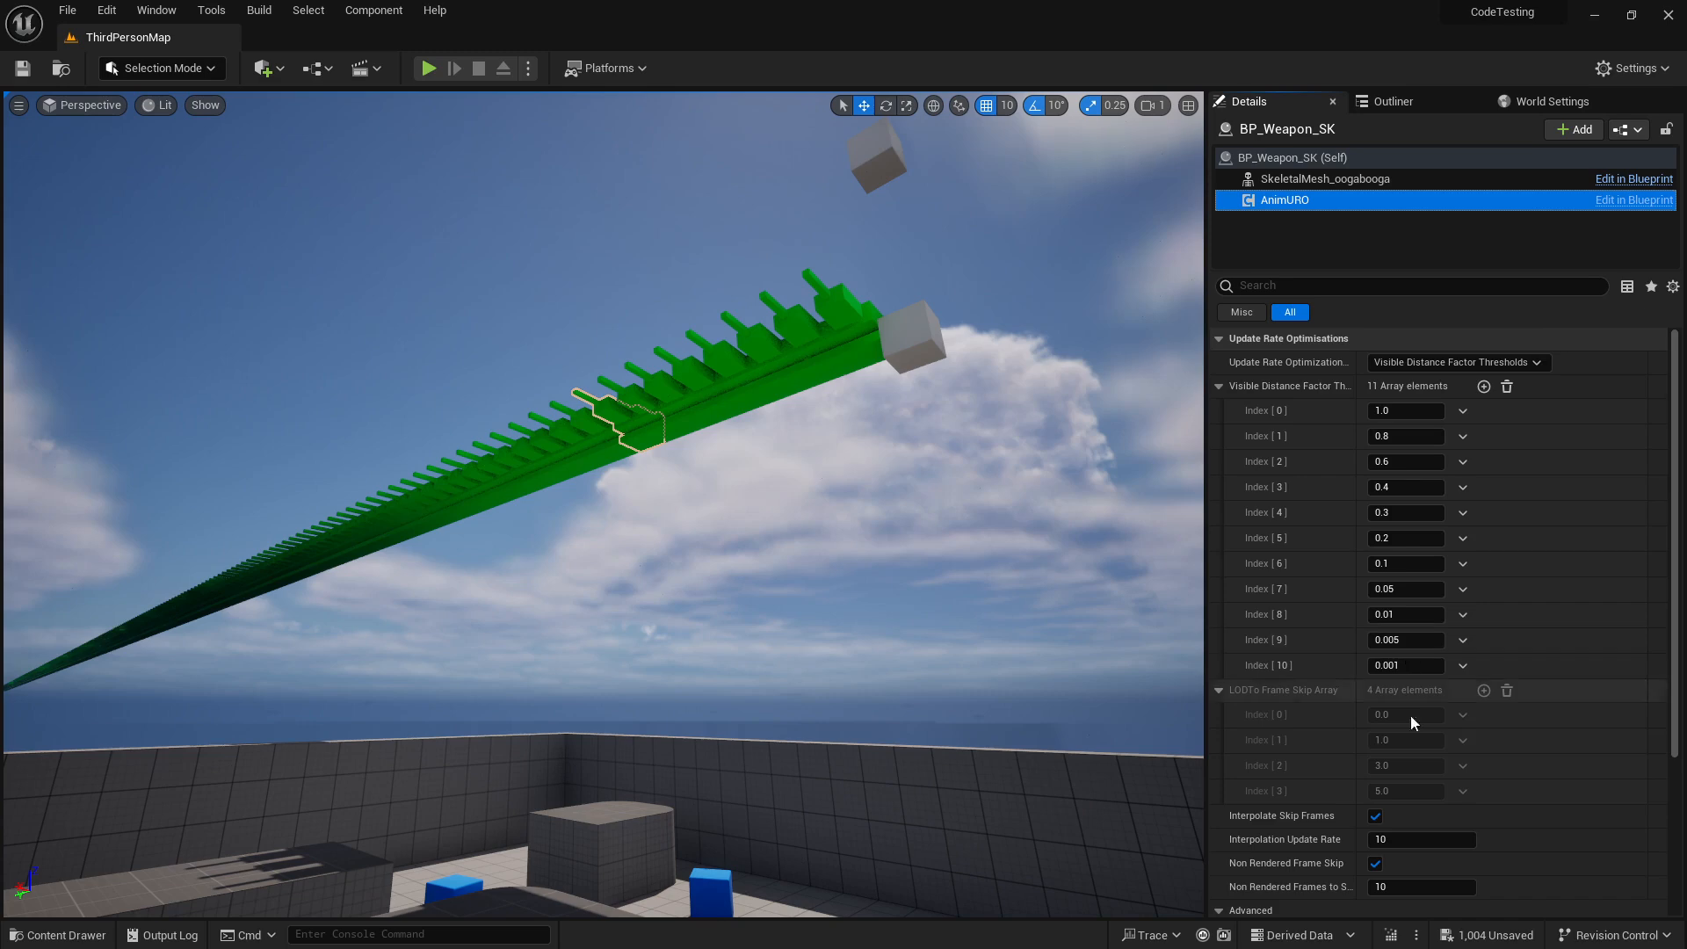
scroll(1424, 686, down, 5)
click(1376, 715)
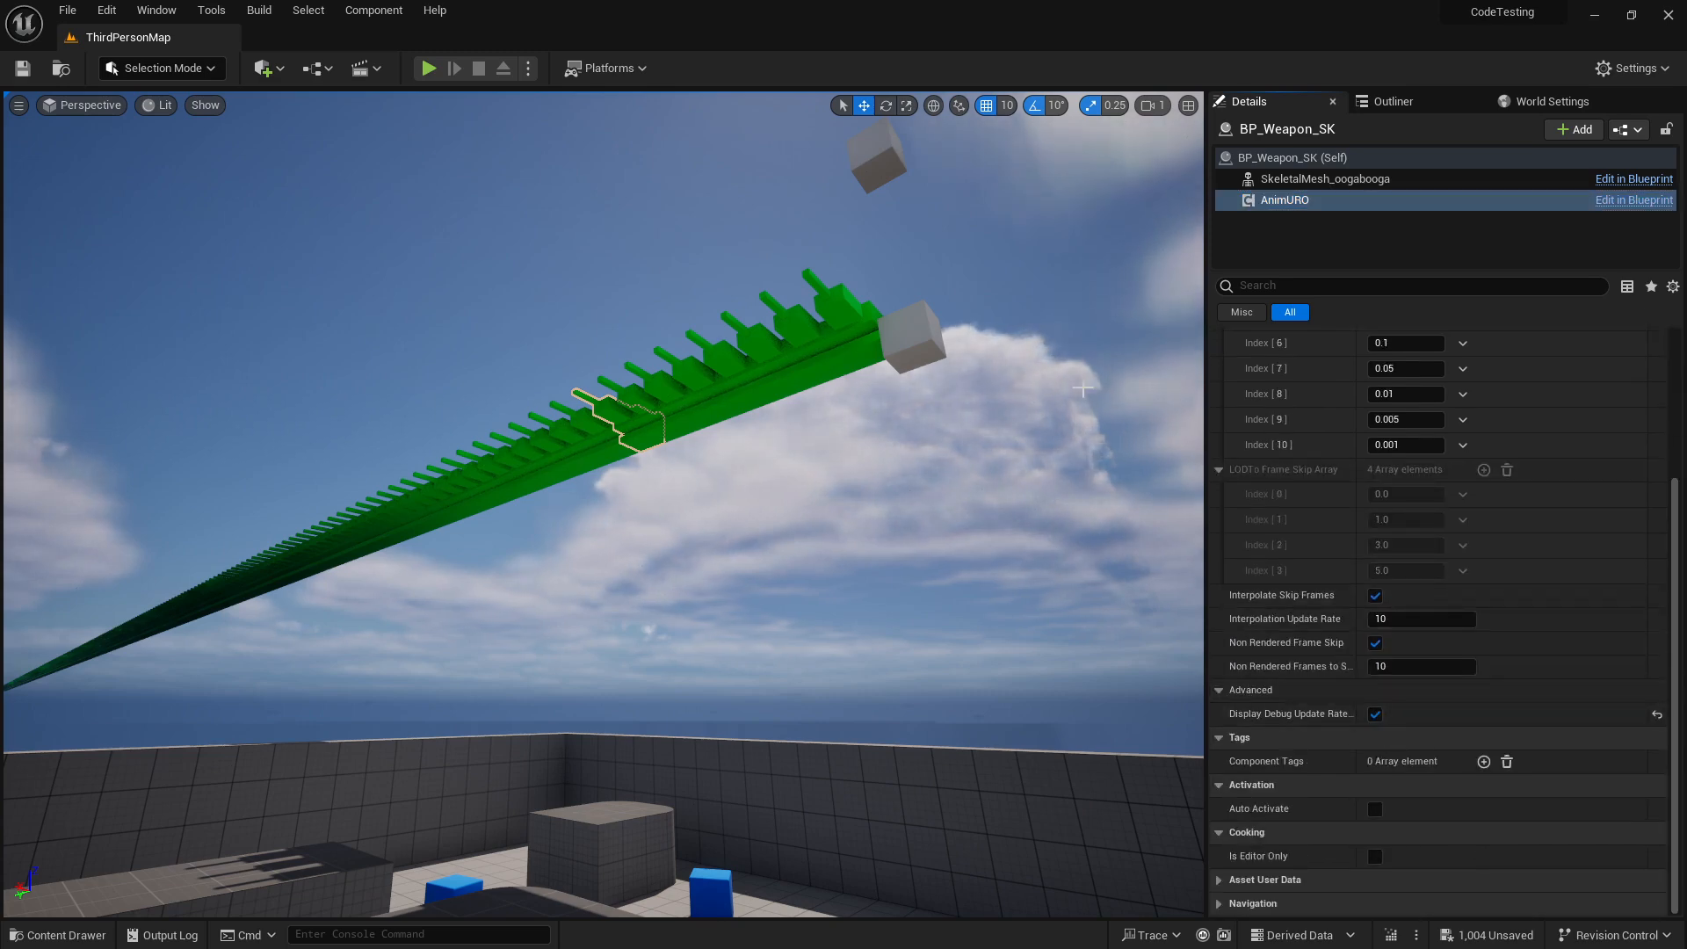
Run the level in Simulate mode, fly up to the weapon row, and pull back to compare the displayed update rates
click(528, 69)
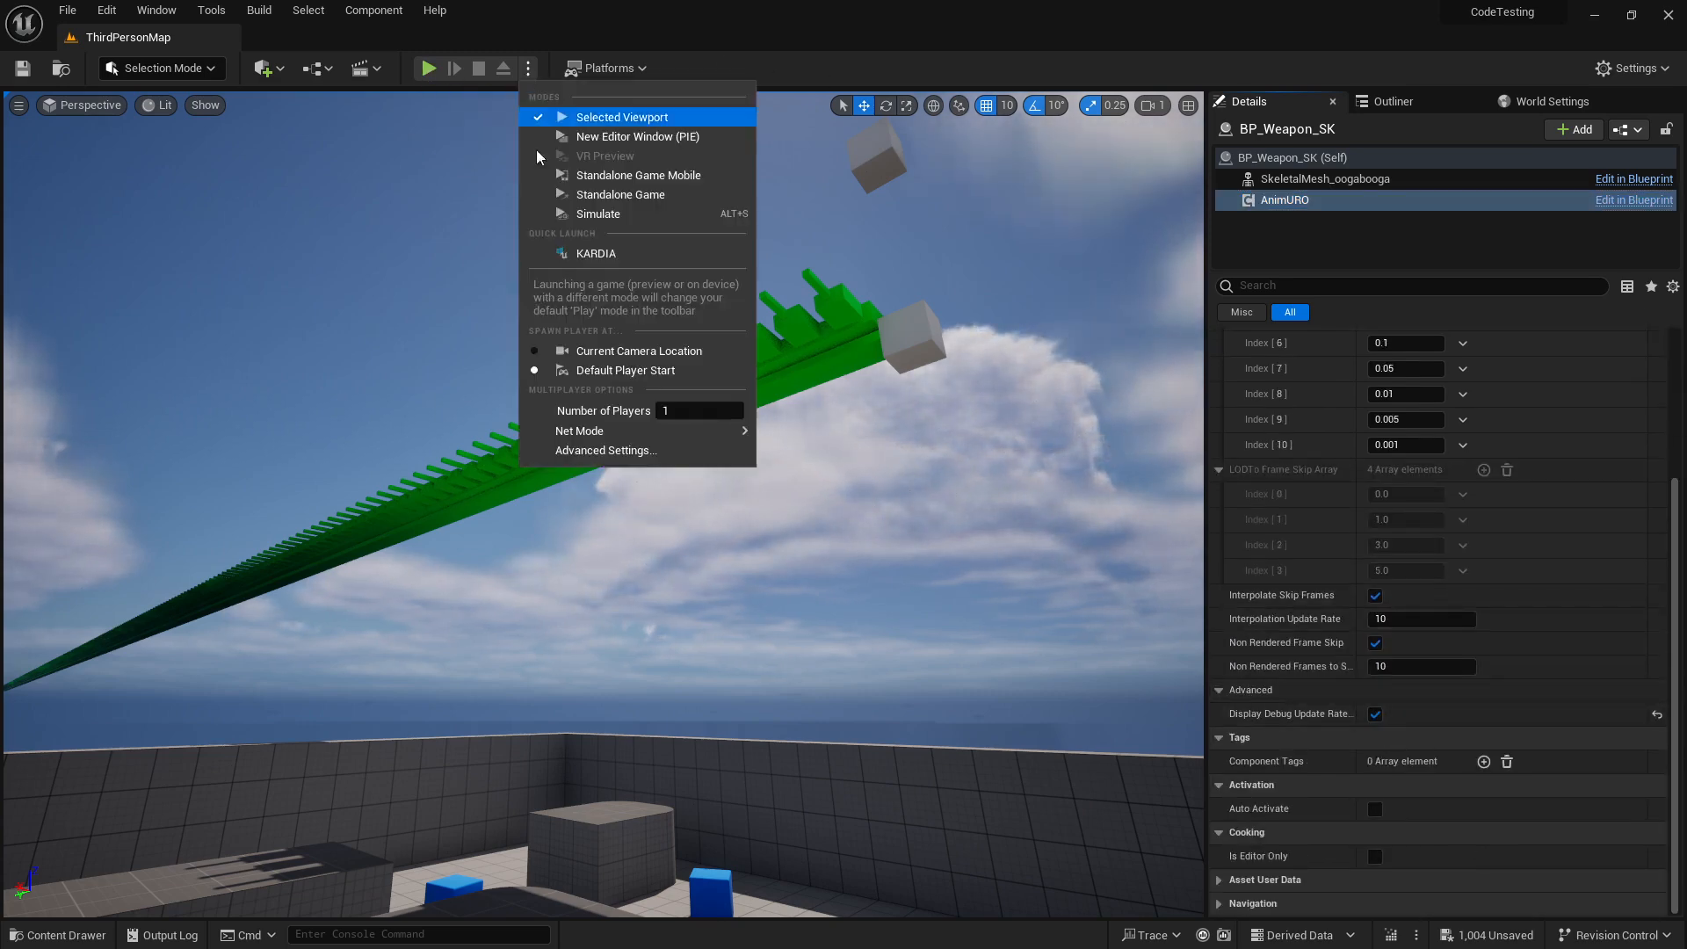
click(607, 215)
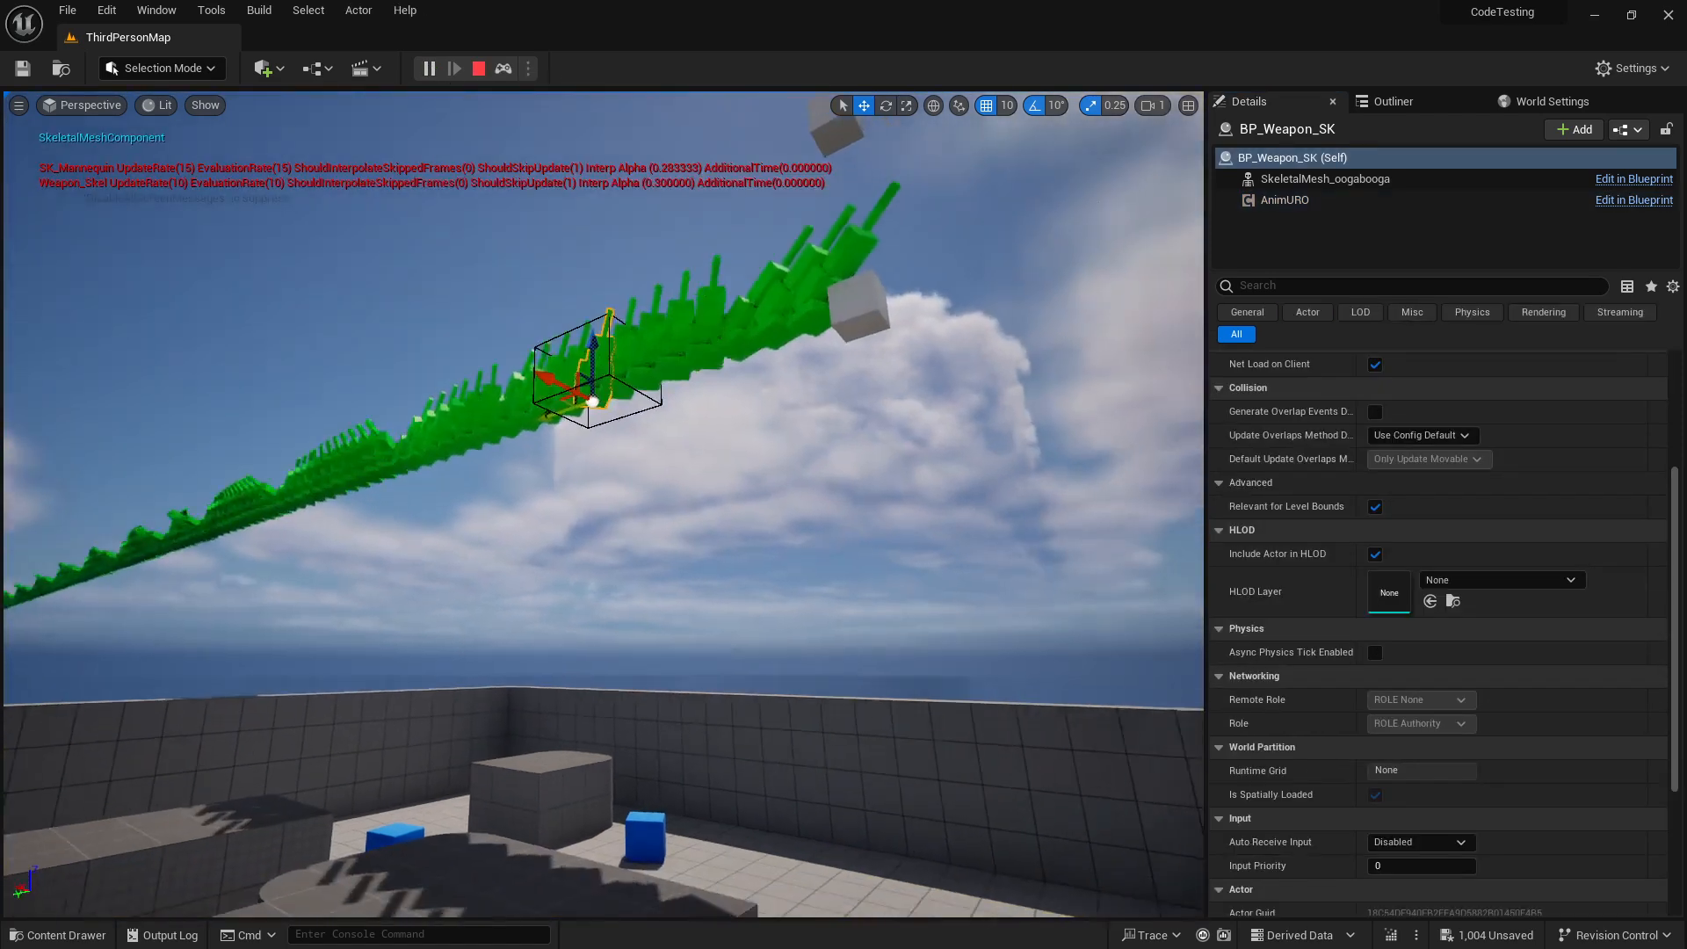
right_drag(298, 267, 298, 267)
key(w)
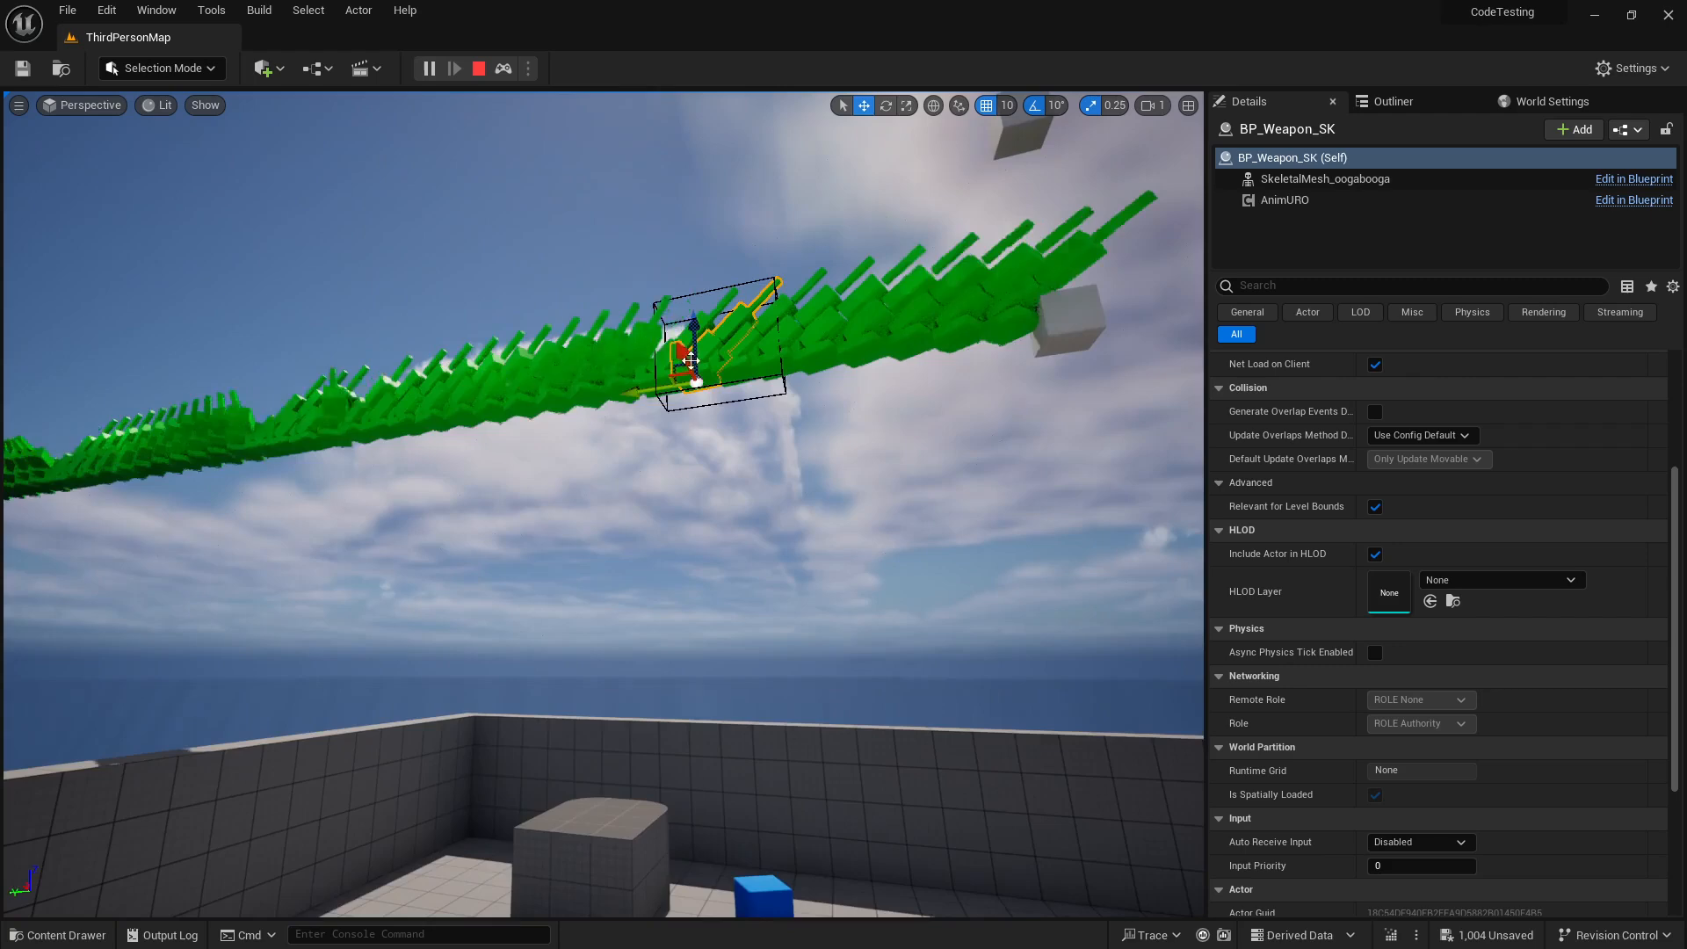
right_drag(691, 361, 735, 291)
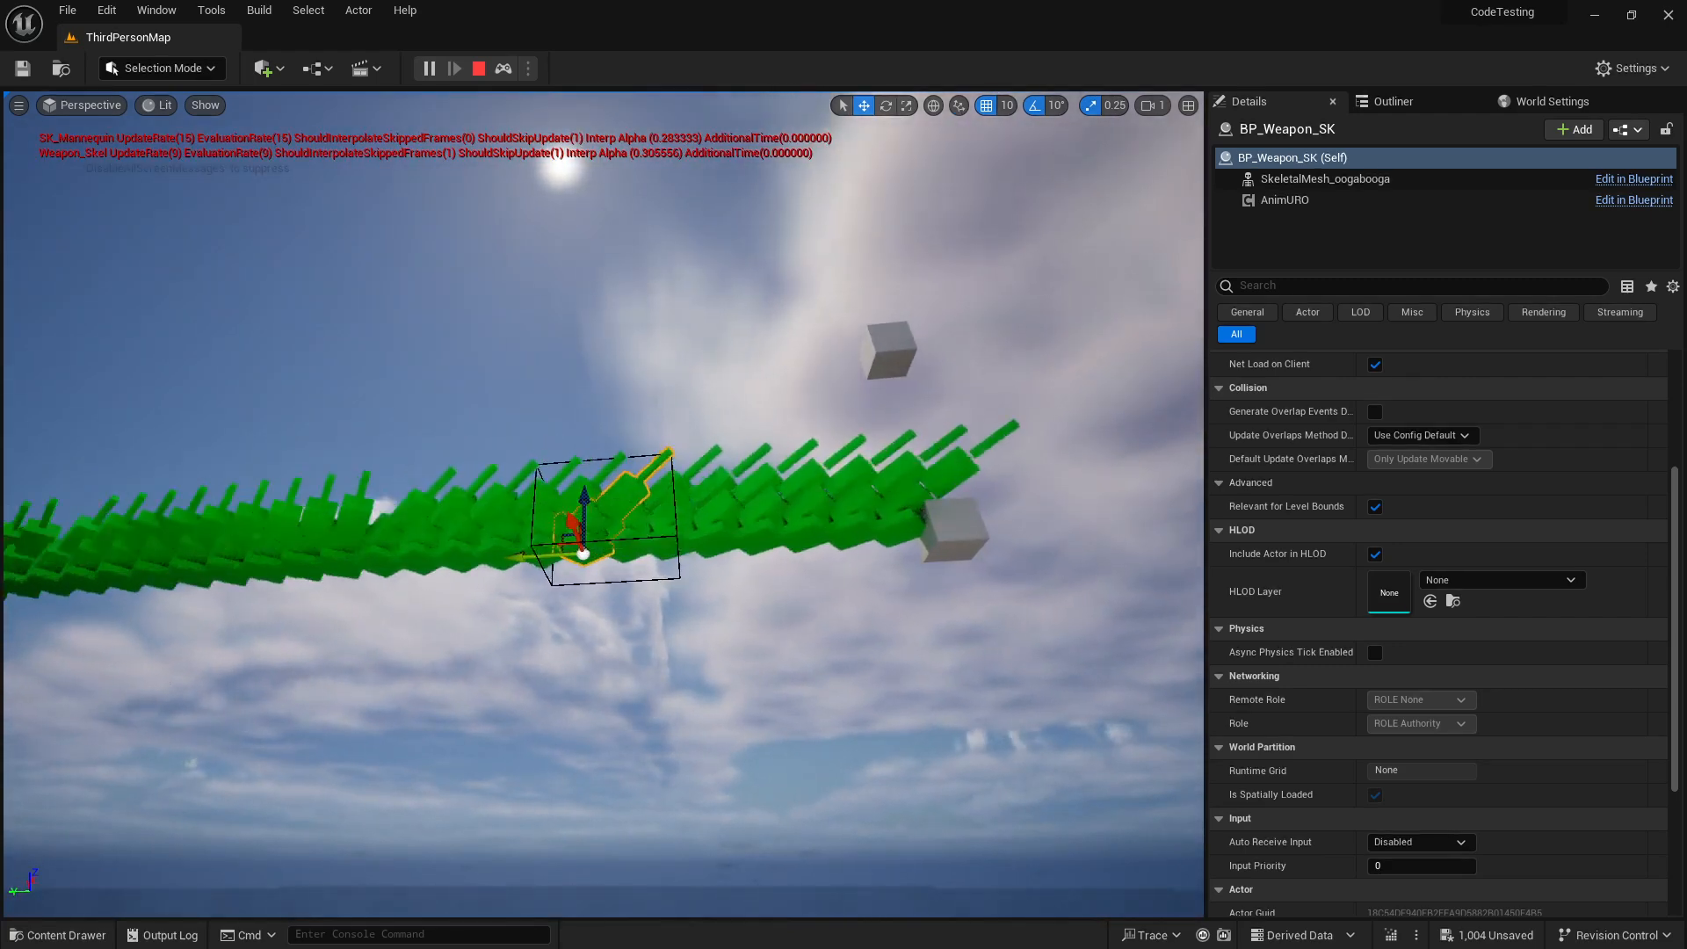
right_drag(735, 291, 777, 396)
key(s)
key(e)
key(w)
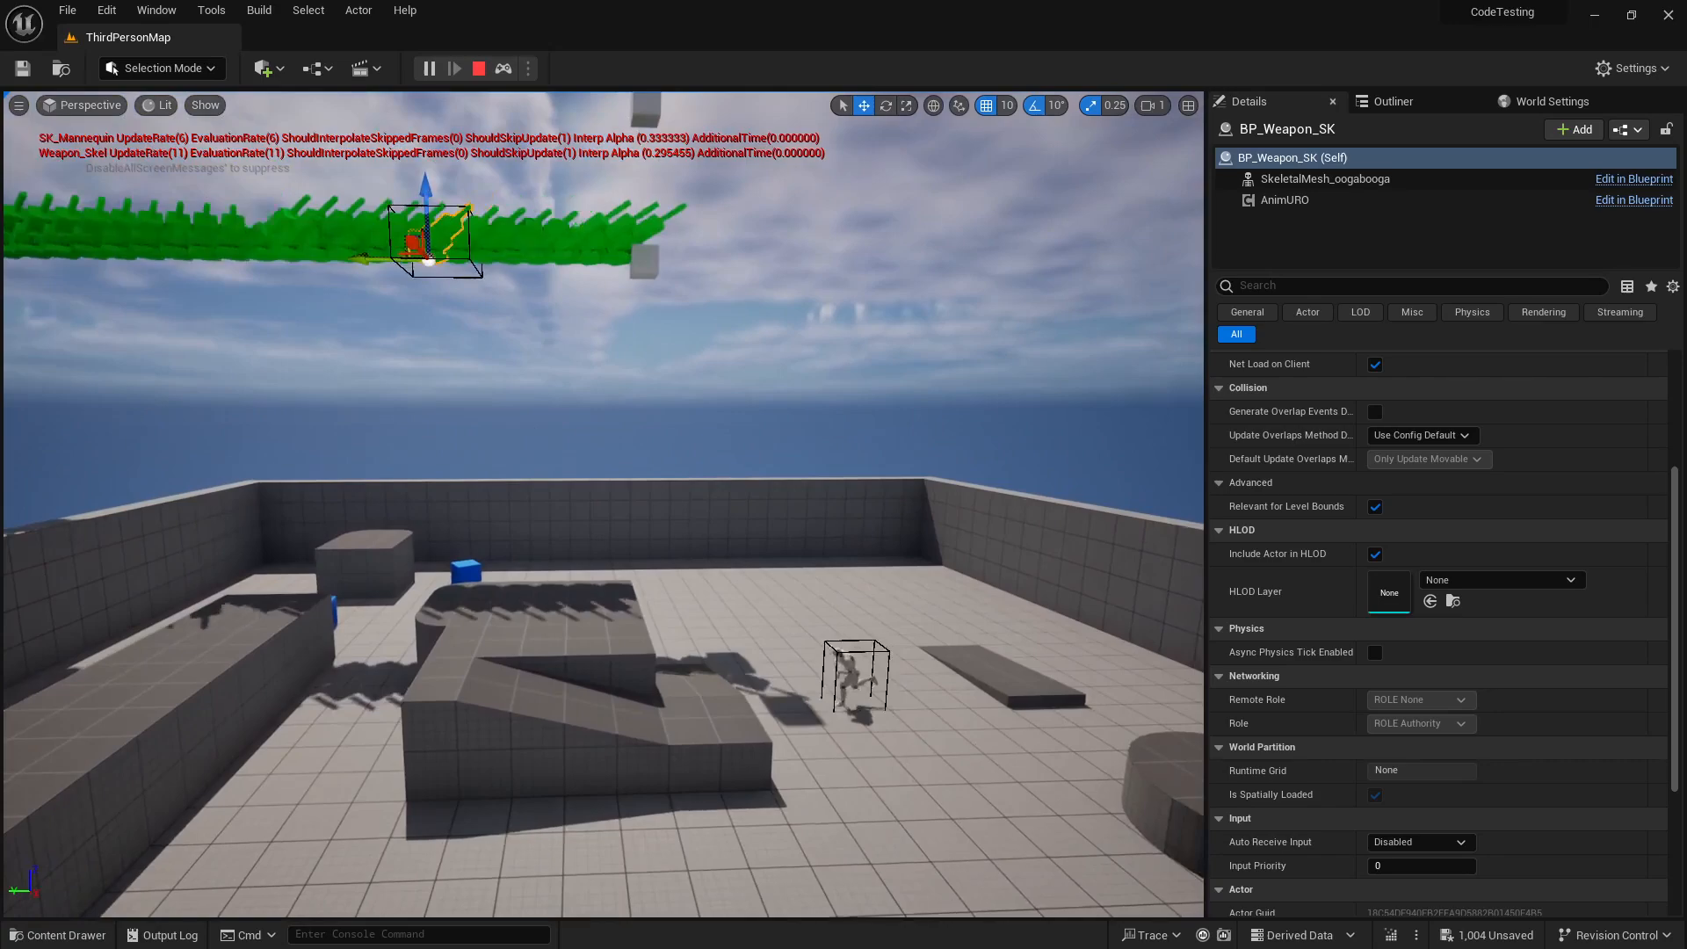
Move towards and away from the weapon row to watch its update rate change with distance, and end the simulation
key(d)
right_drag(659, 497, 607, 408)
key(w)
key(w)
key(s)
key(w)
key(s)
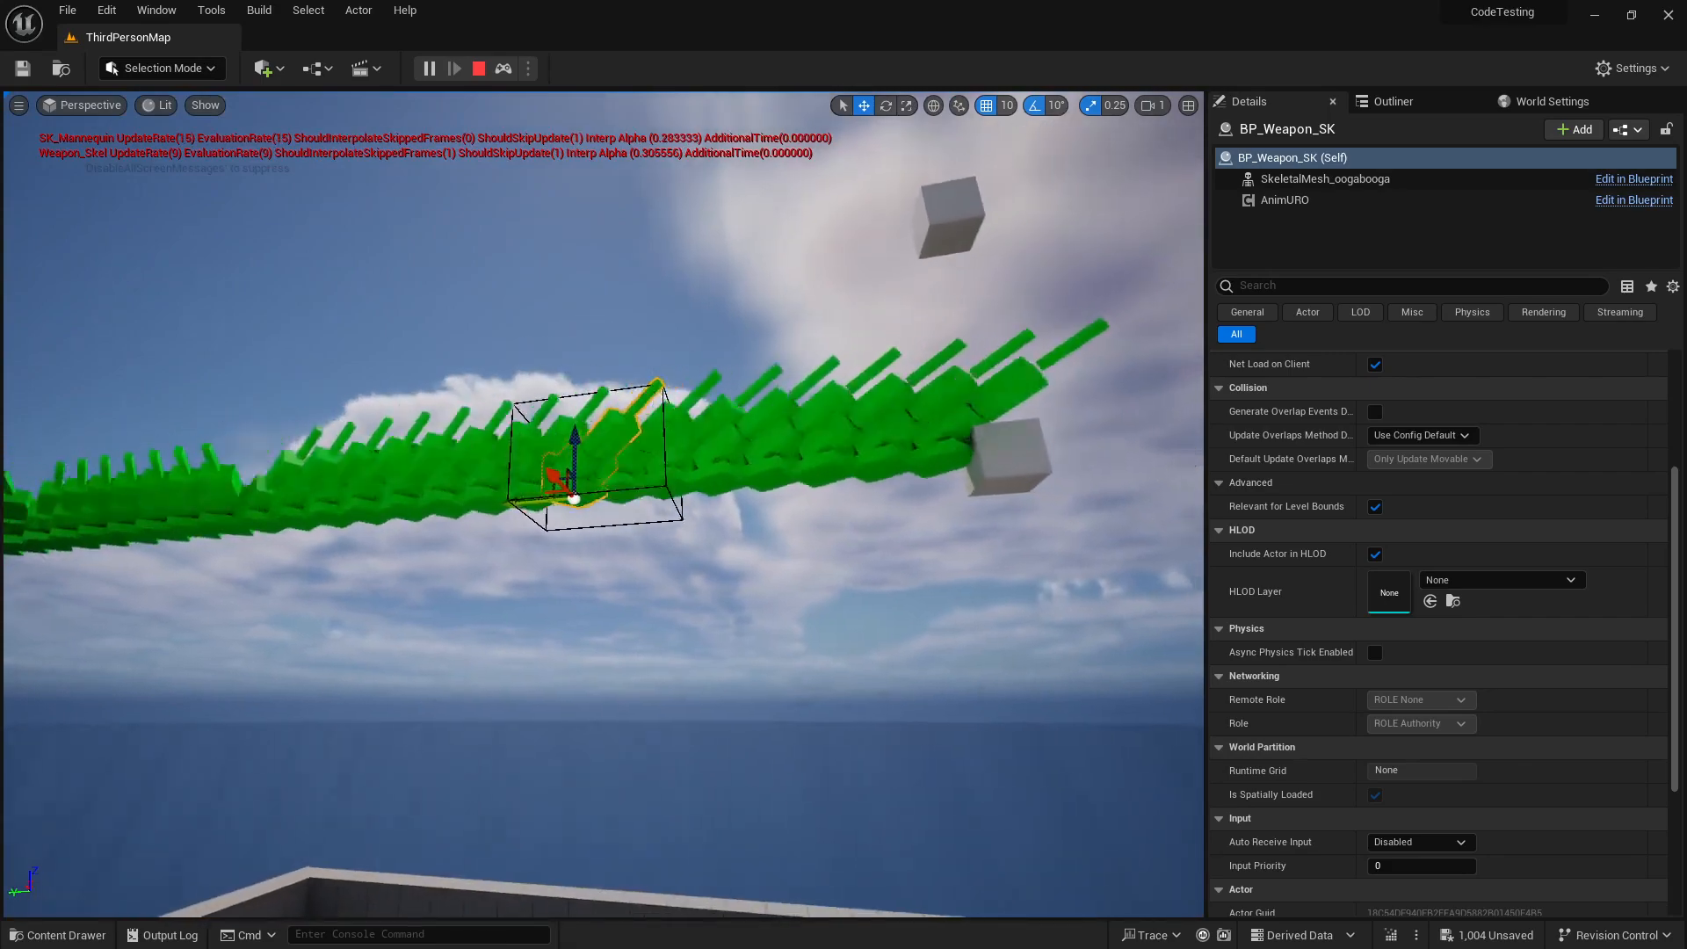
key(s)
mouse_move(71, 165)
right_down()
mouse_move(124, 178)
mouse_move(104, 172)
right_up()
key(w)
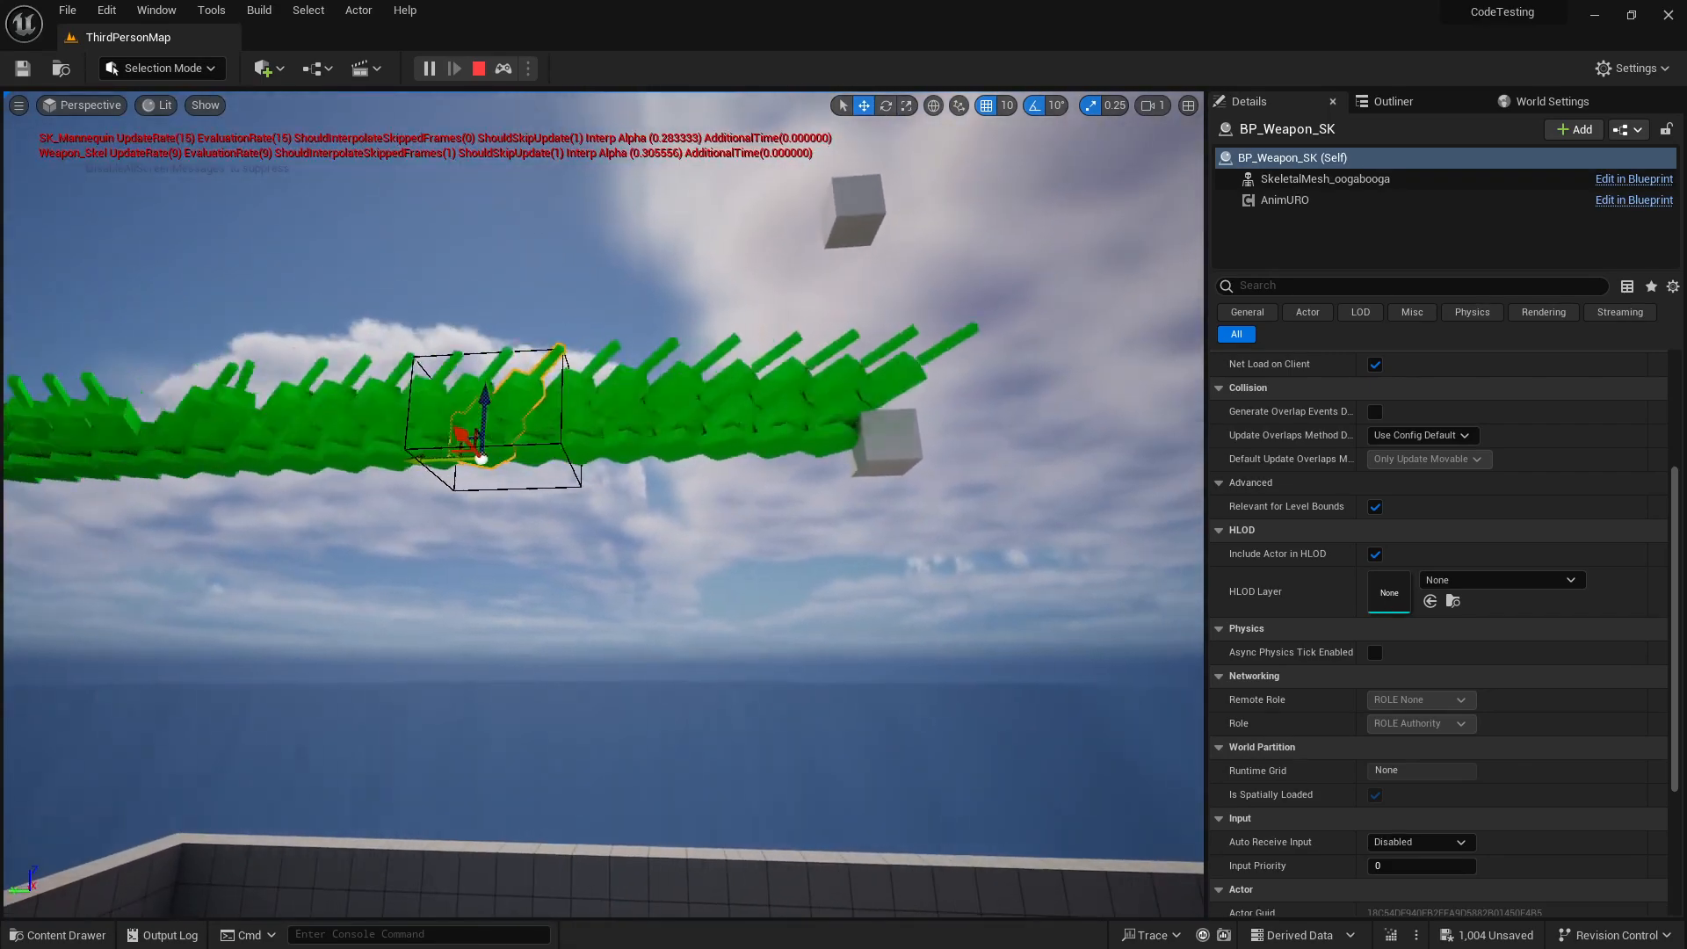
right_drag(615, 370, 716, 545)
key(s)
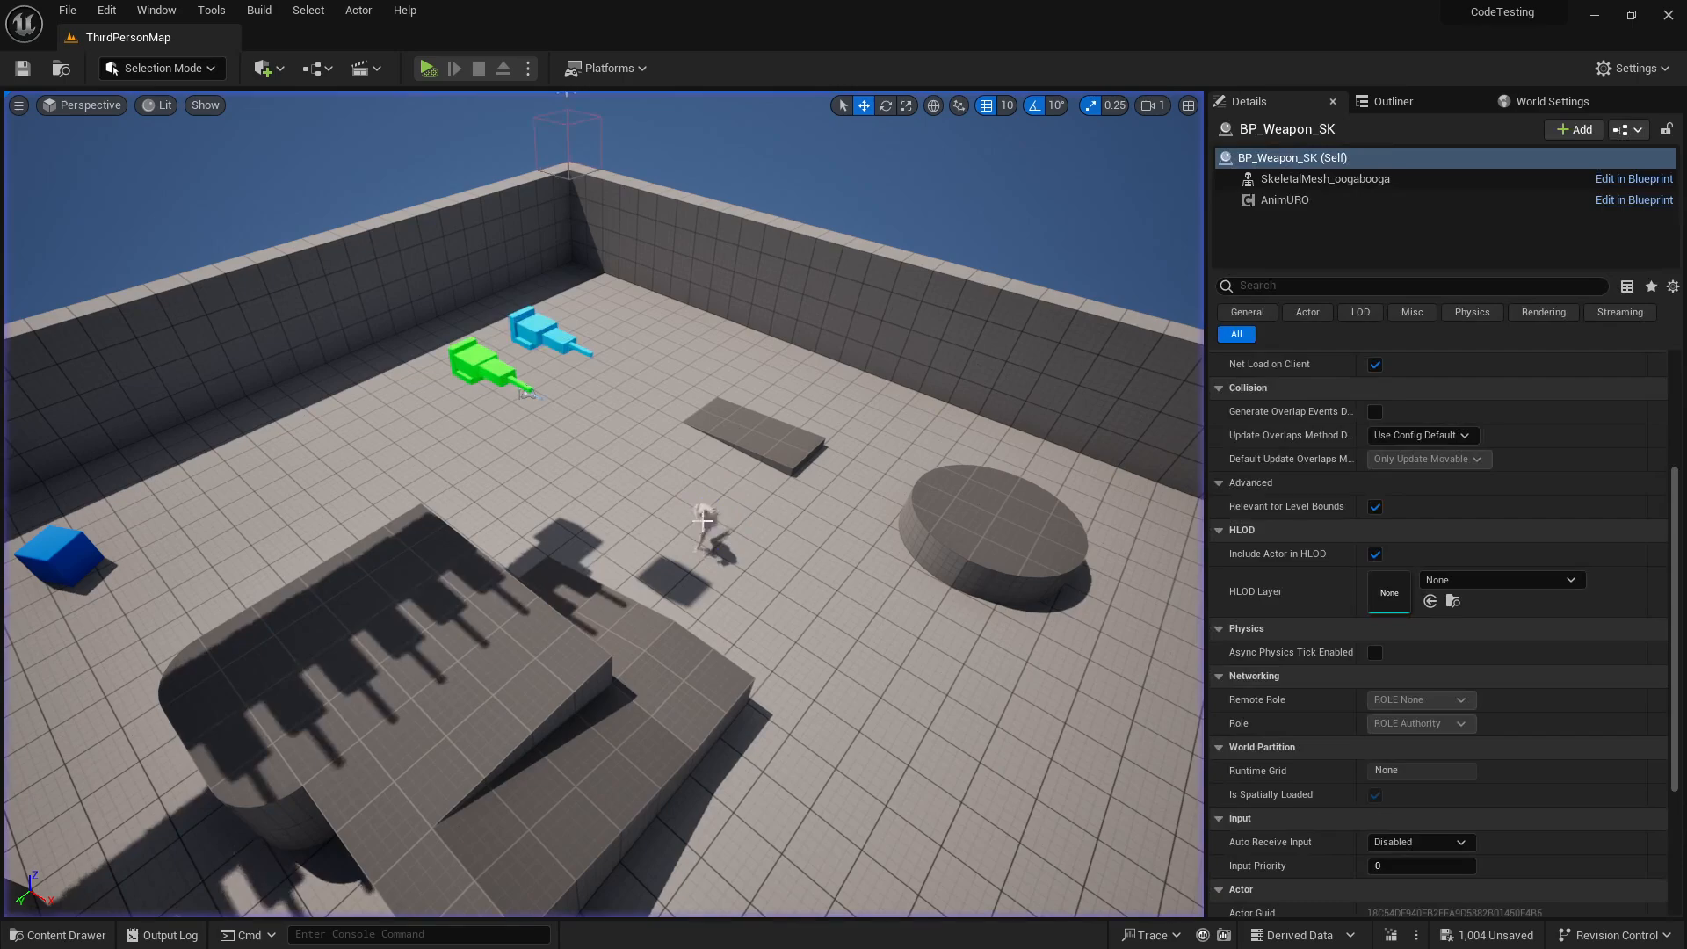
Turn off the debug update rate display on the BP_Actor_Child_Skel mannequin's AnimURO component
click(703, 521)
click(1299, 210)
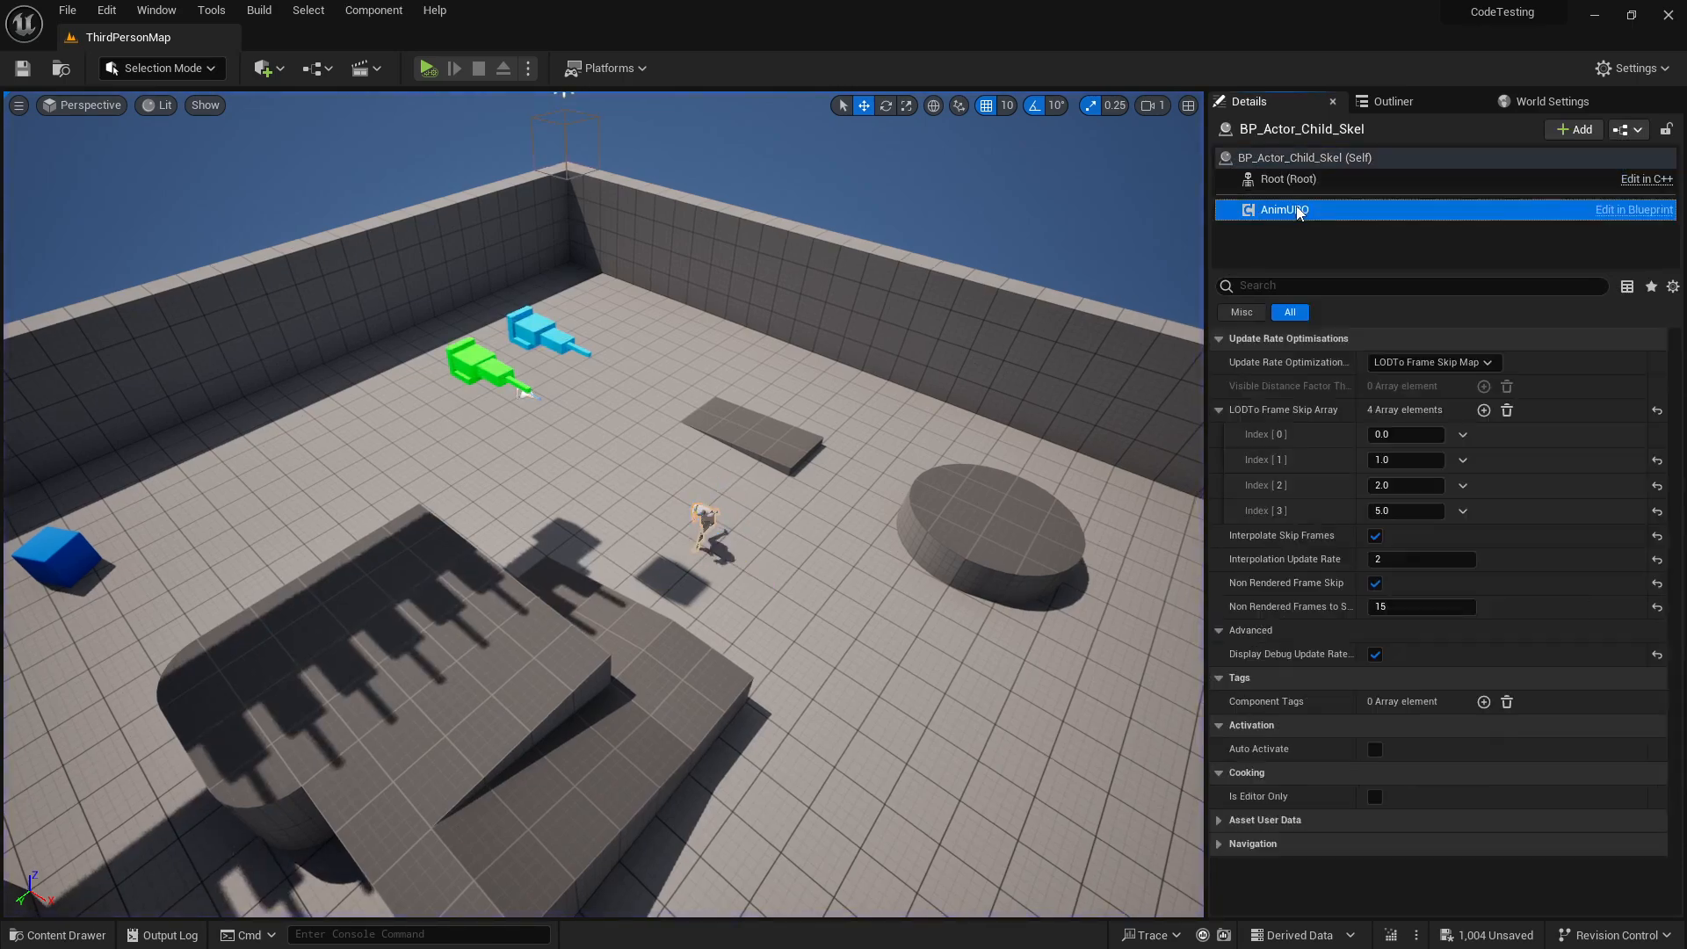
click(1376, 655)
Simulate again, watch the weapon row's update rate up close and from farther back, and show the mannequin's AnimURO settings
mouse_move(706, 305)
right_down()
mouse_move(707, 290)
mouse_move(706, 305)
right_up()
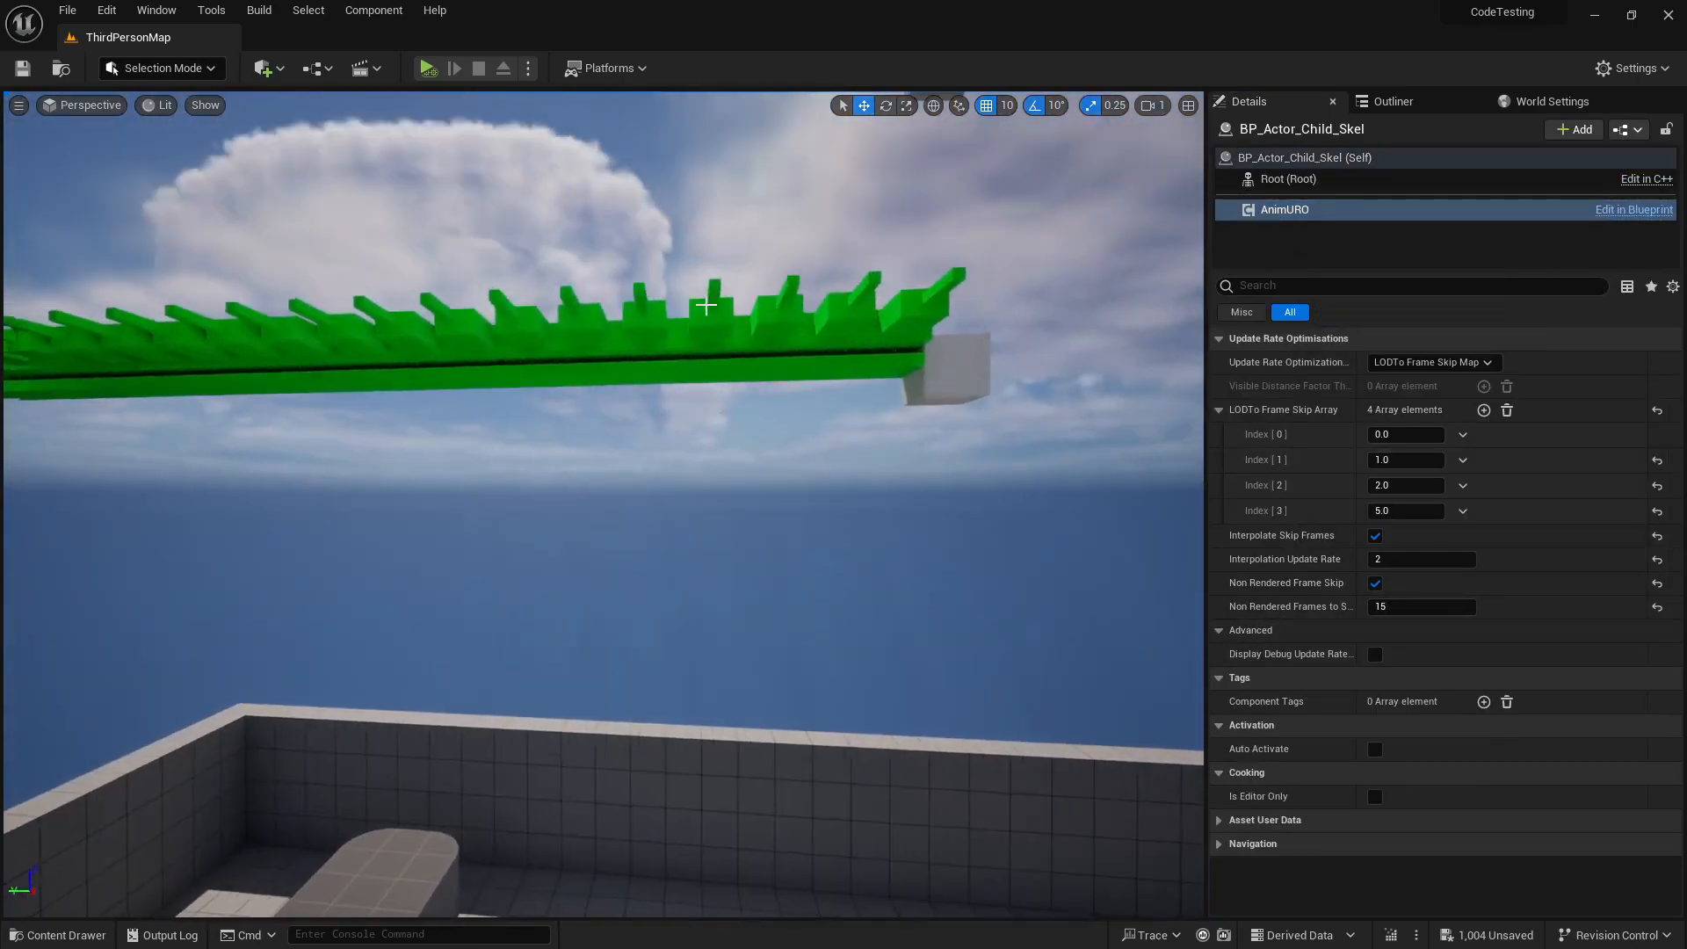
key(alt+p)
right_drag(773, 538, 672, 520)
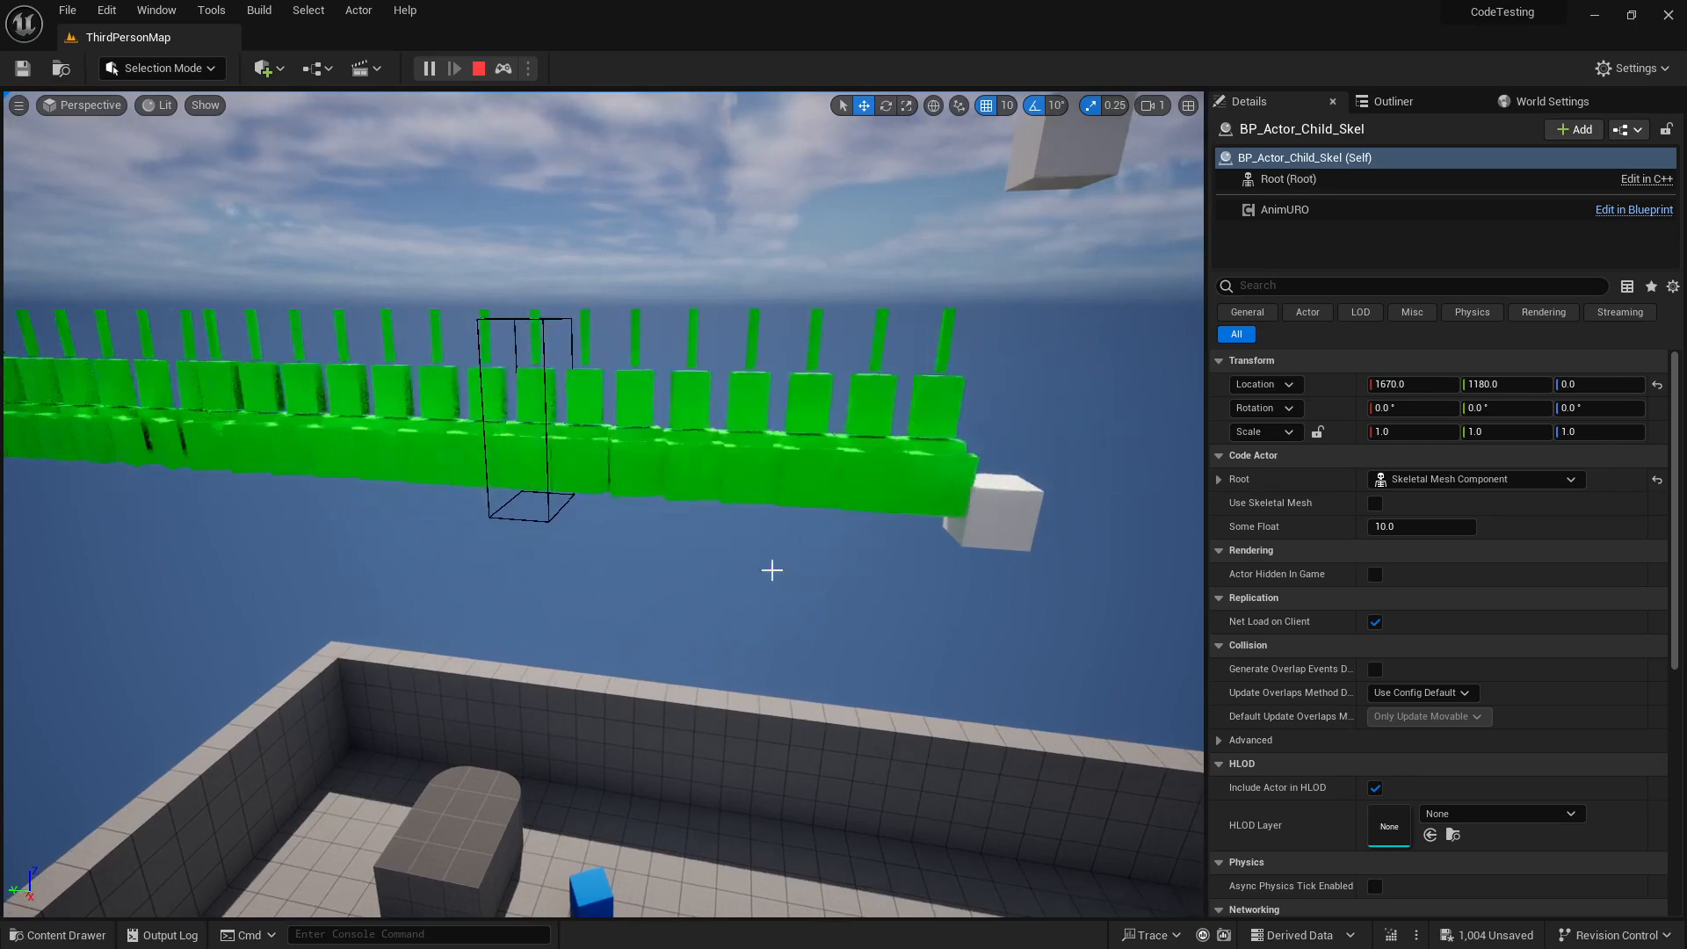
key(s)
right_drag(572, 392, 586, 400)
mouse_move(610, 501)
right_down()
mouse_move(625, 562)
mouse_move(623, 531)
right_up()
key(s)
key(w)
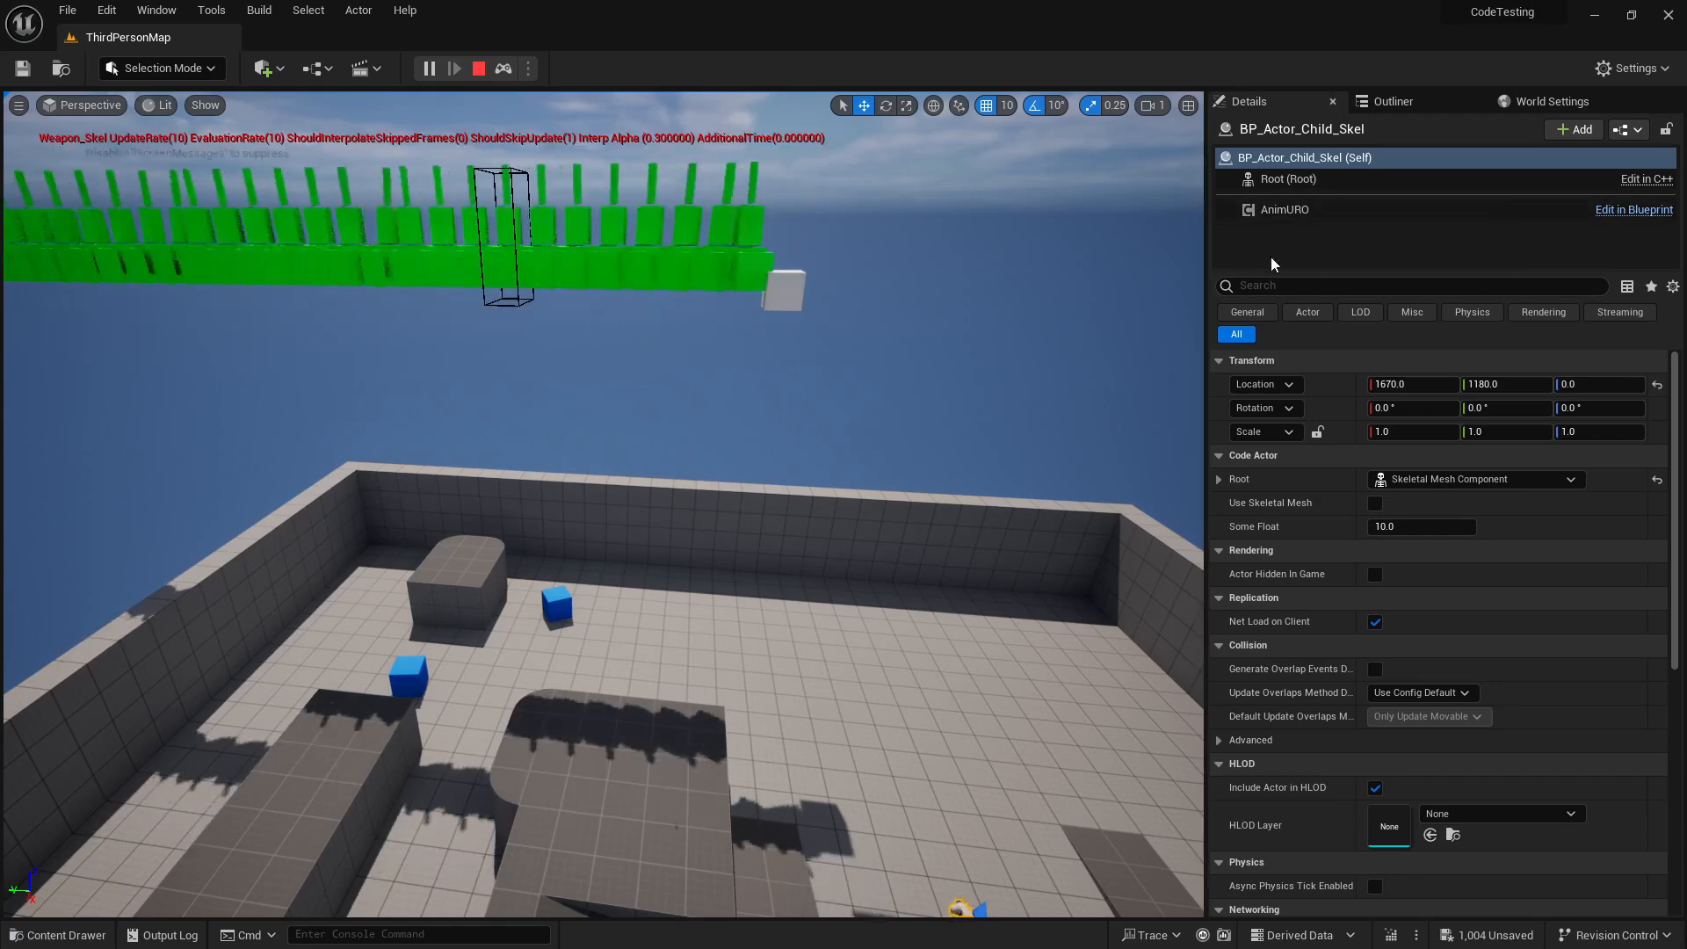
click(1306, 211)
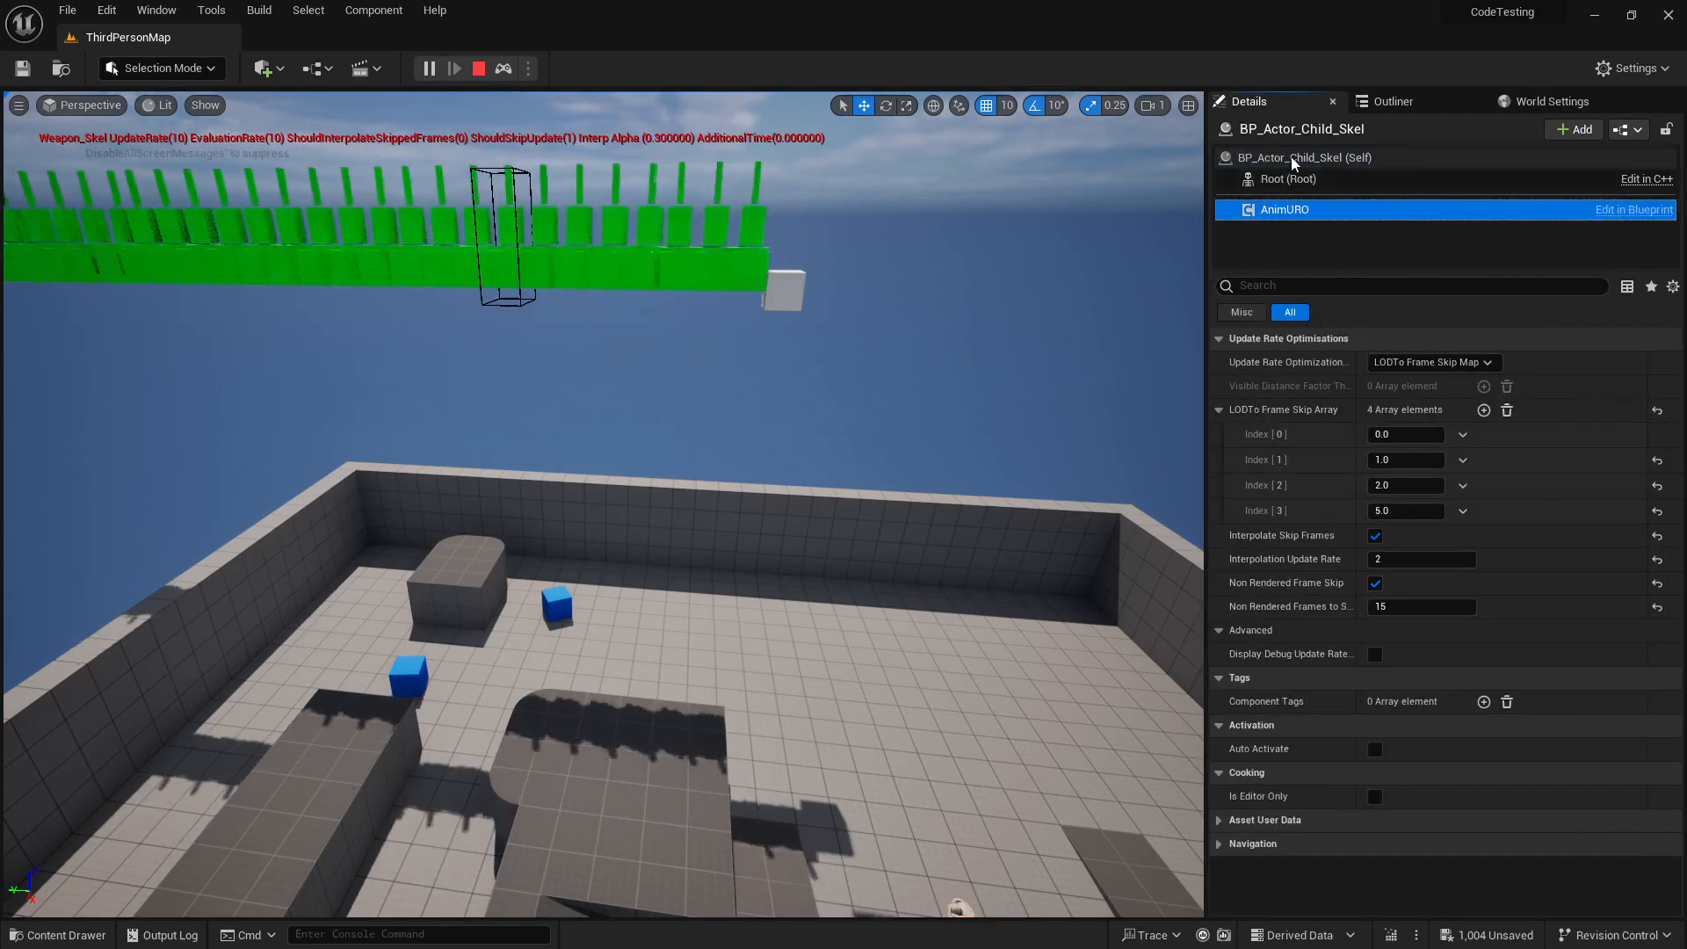